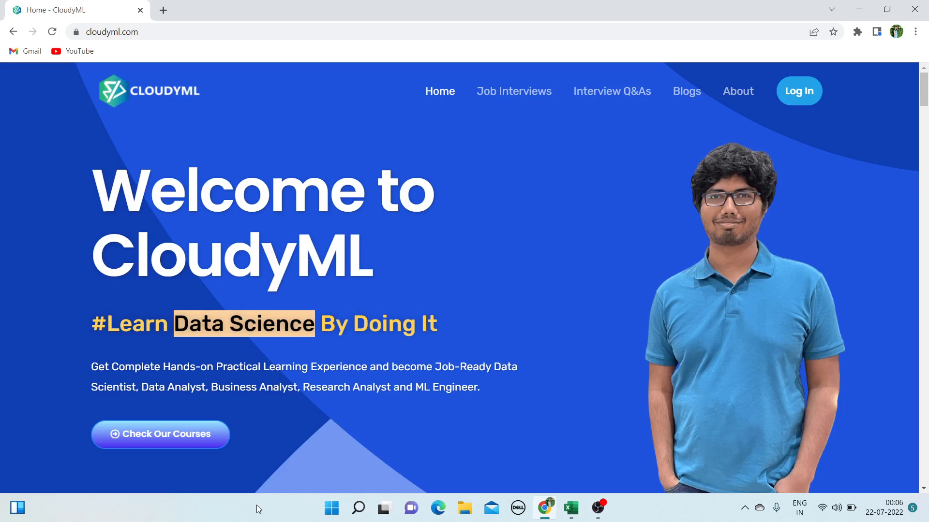
Switch to the Hotel Bookings workbook, select the first Booking ID cells, and check the hotel filter unchanged
mouse_move(370, 521)
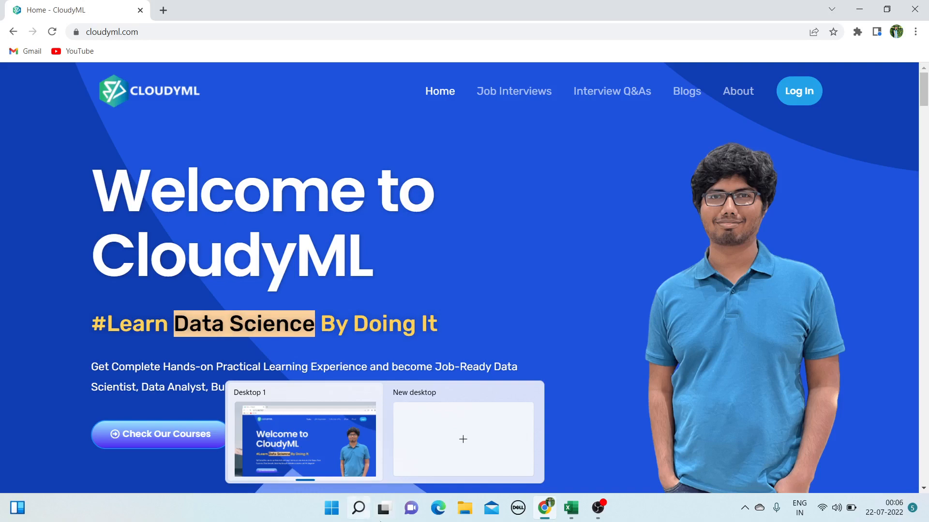
click(571, 508)
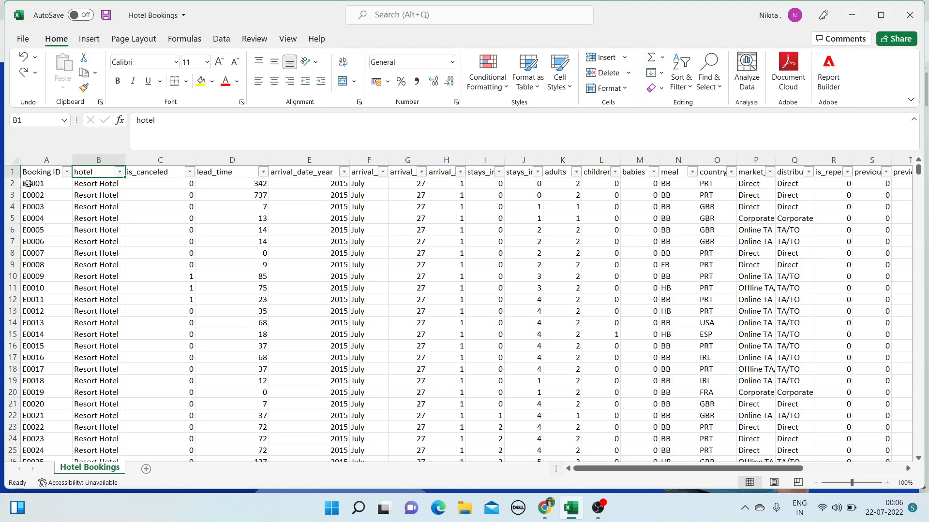
drag(35, 173, 58, 323)
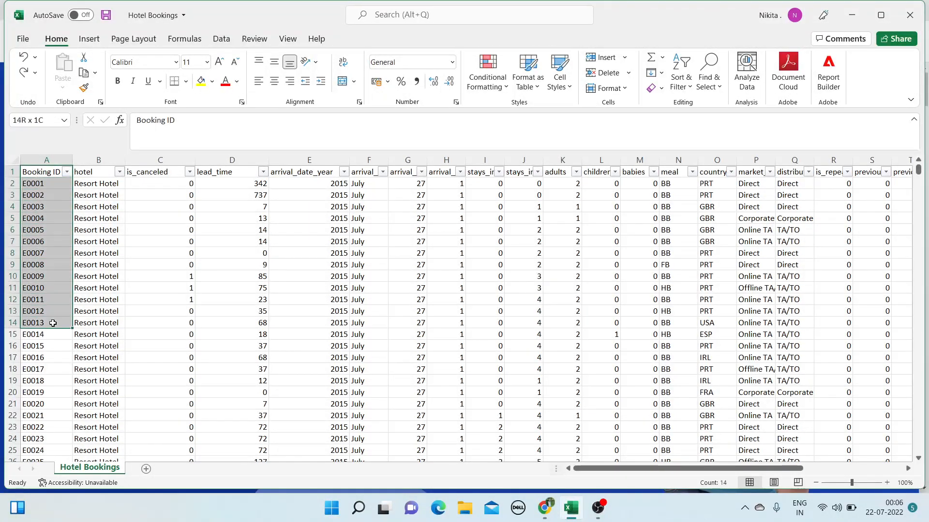
click(120, 173)
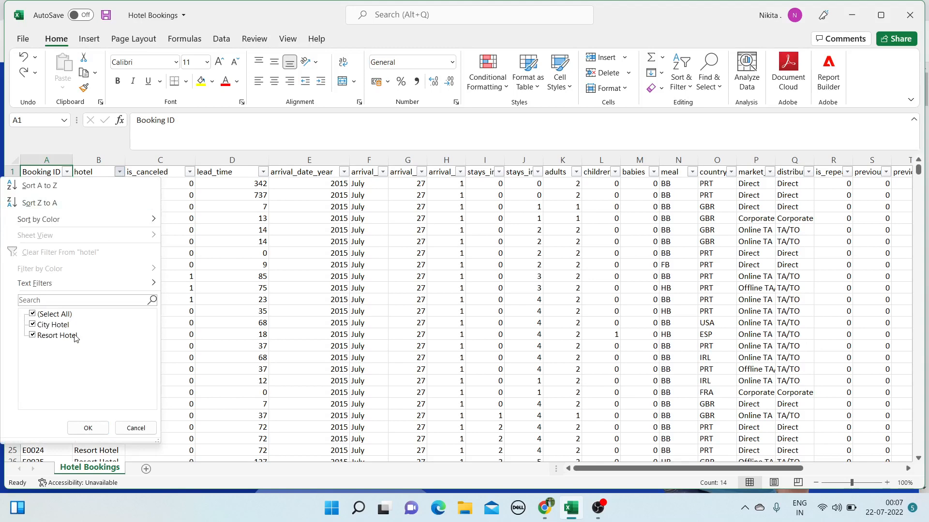
click(135, 428)
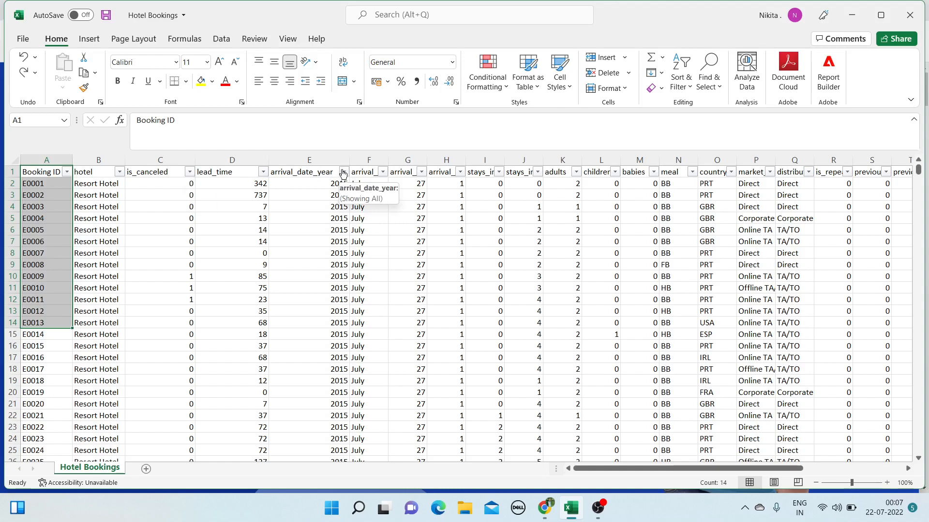
Review the arrival_date_year and arrival month filter lists, keeping all values, and dismiss the Dell notification
click(342, 172)
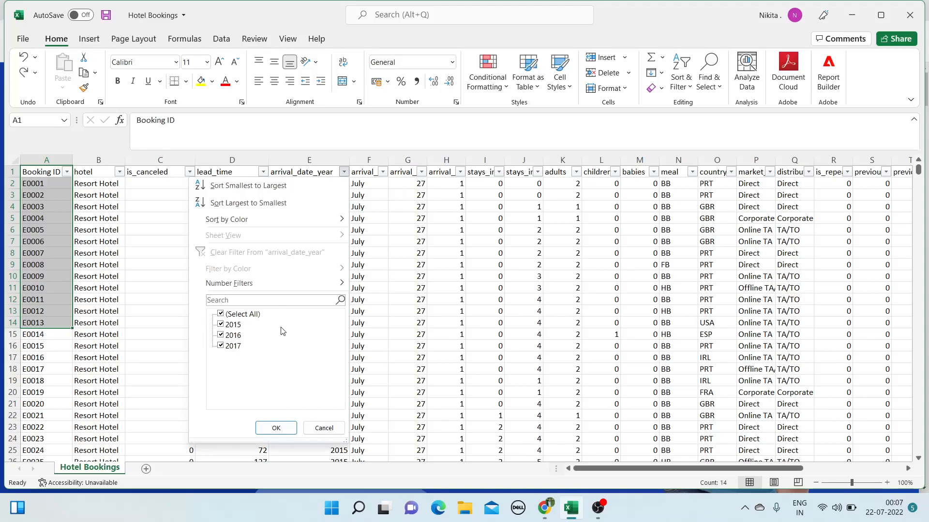
click(275, 427)
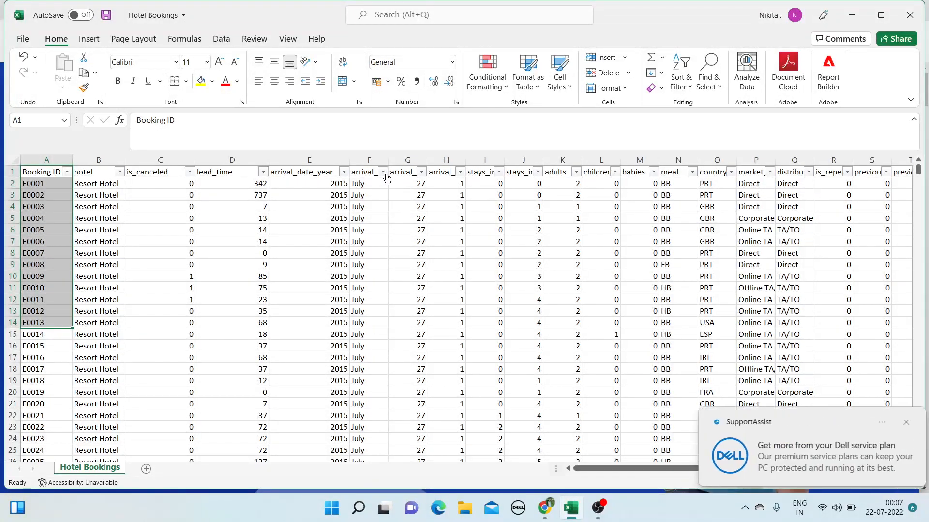
click(384, 173)
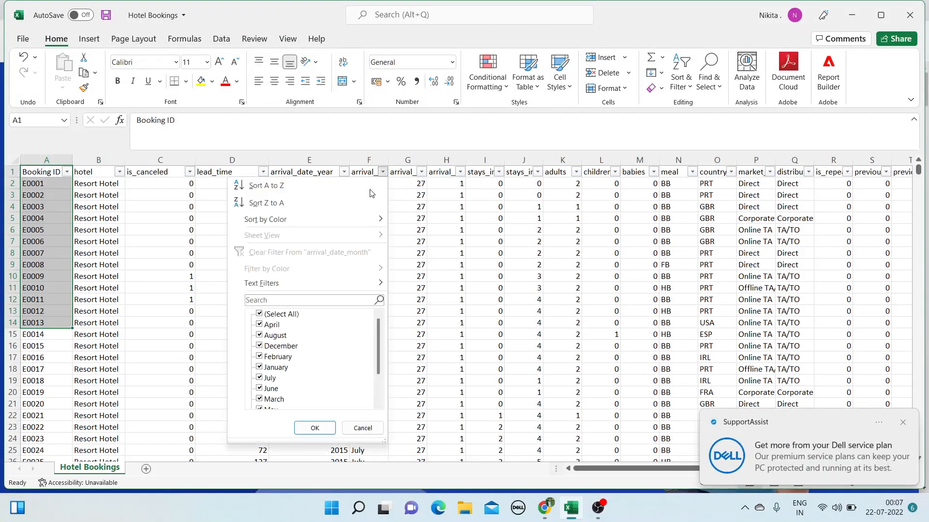
scroll(298, 360, down, 1)
scroll(298, 361, up, 2)
scroll(292, 372, down, 2)
click(315, 428)
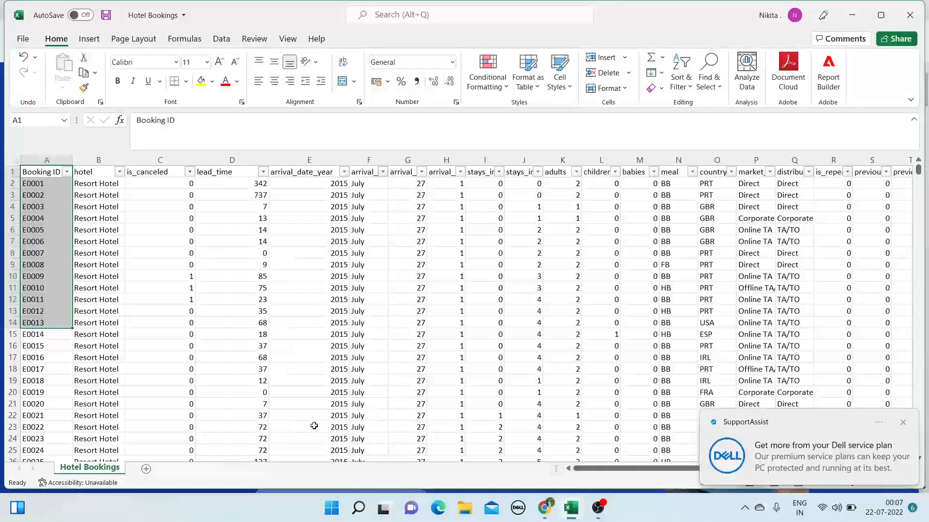
click(903, 422)
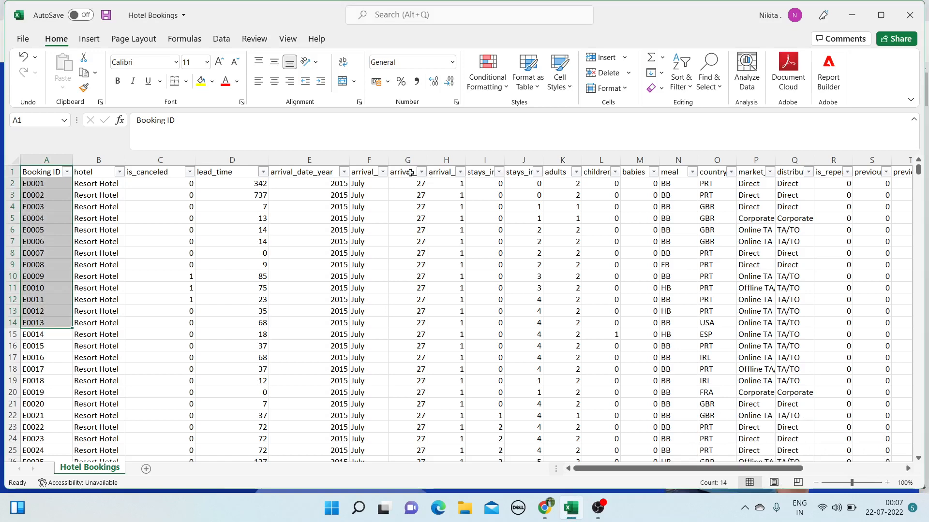
Widen column H so the full arrival_date_day_of_month header shows
click(460, 175)
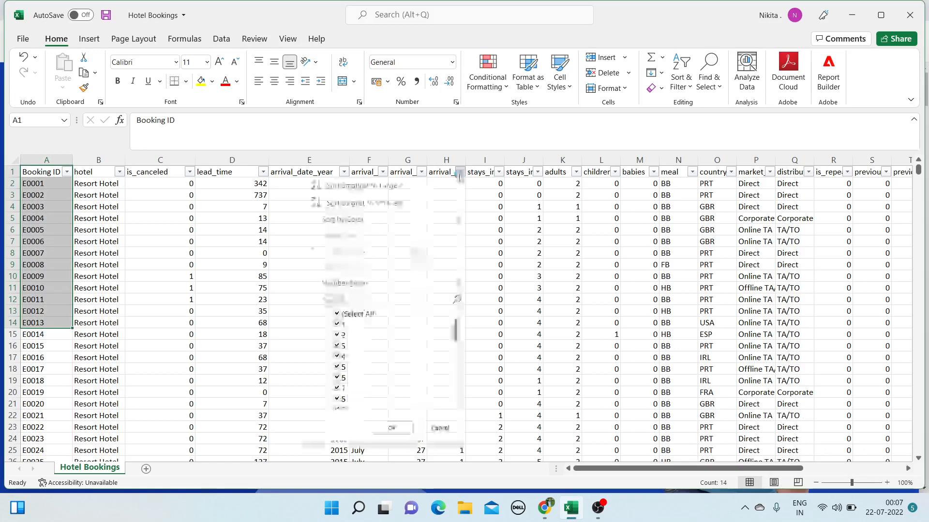
click(462, 165)
drag(466, 161, 670, 155)
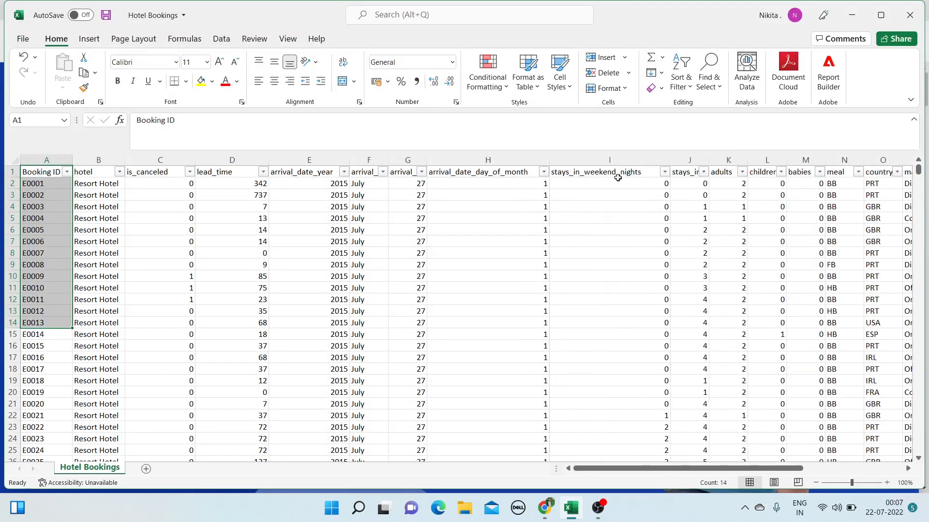
Narrow column H, resize the weekend-nights column, and review the weekend and week-nights filters unchanged
drag(549, 160, 485, 177)
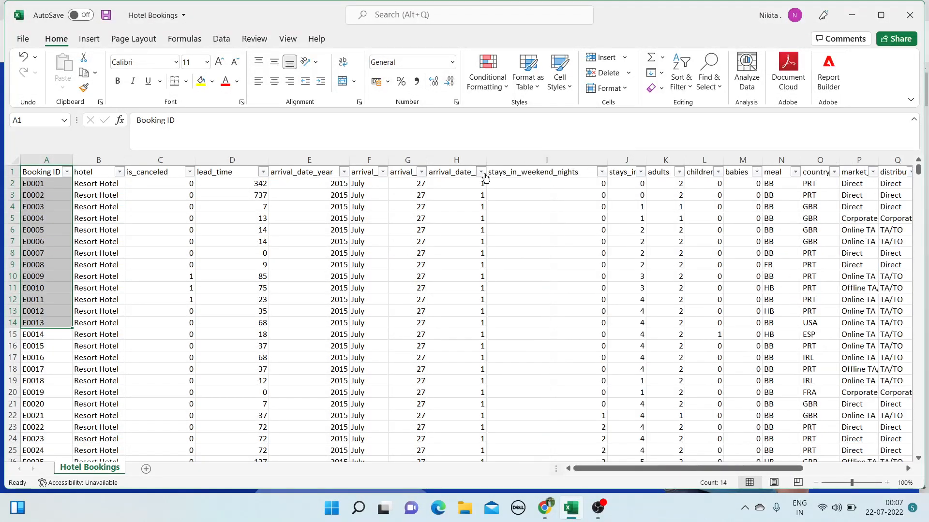
click(603, 173)
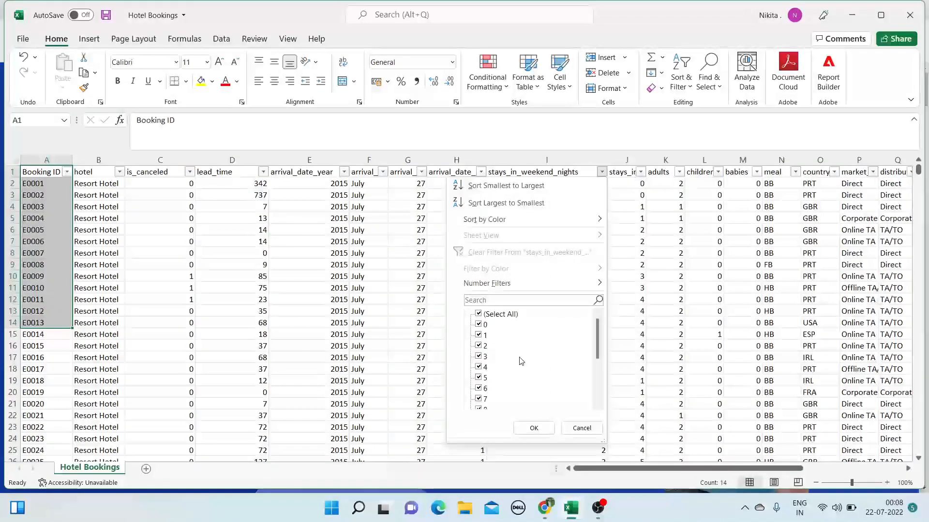
scroll(519, 360, down, 3)
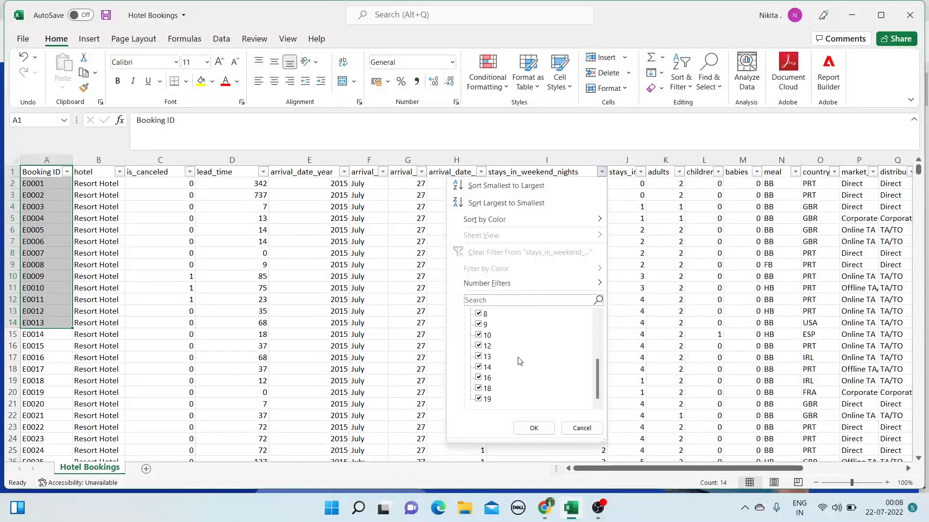
click(531, 428)
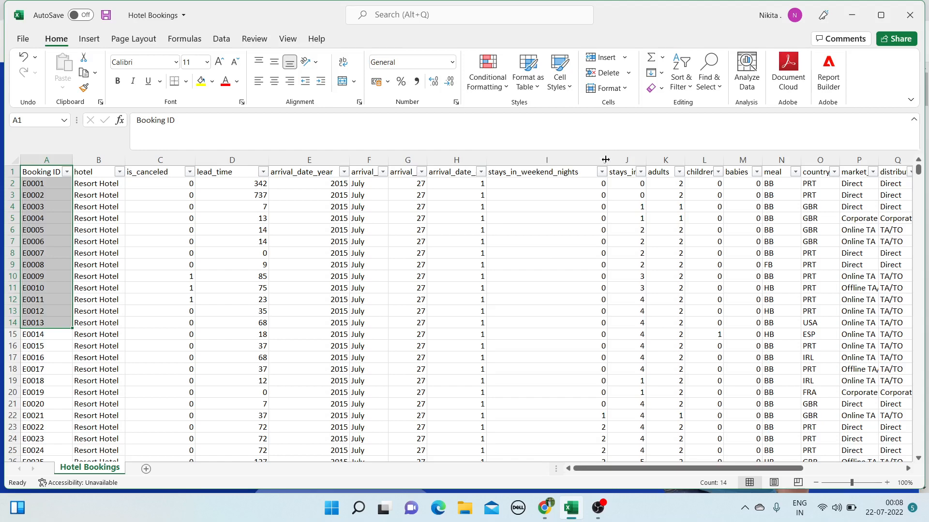
drag(608, 161, 675, 162)
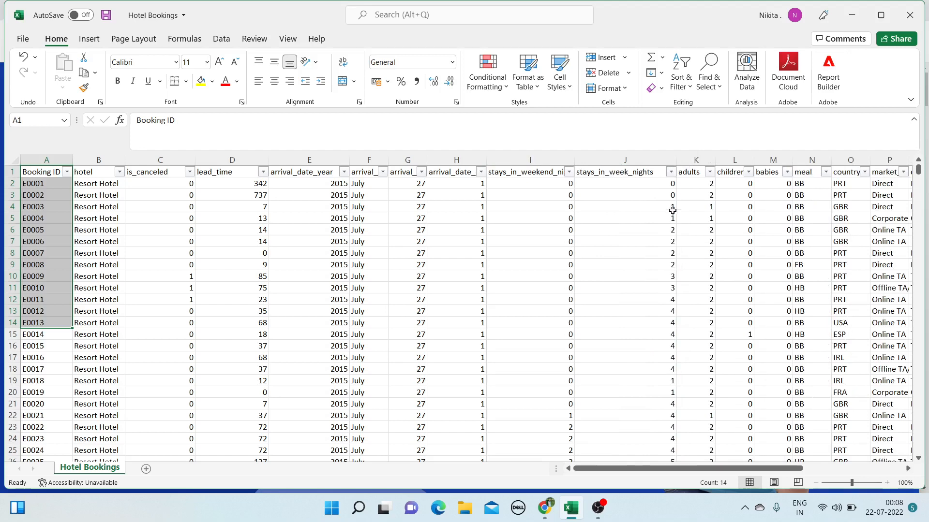
click(671, 172)
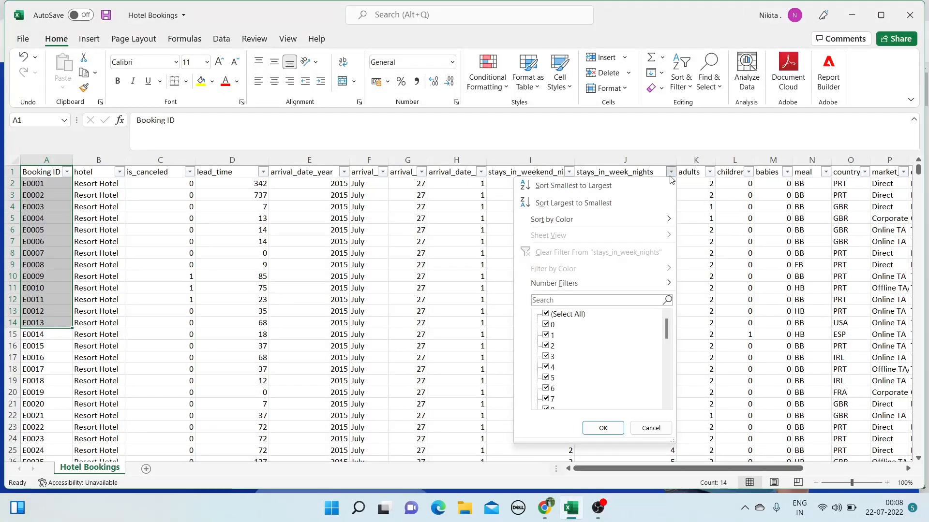
scroll(614, 338, down, 5)
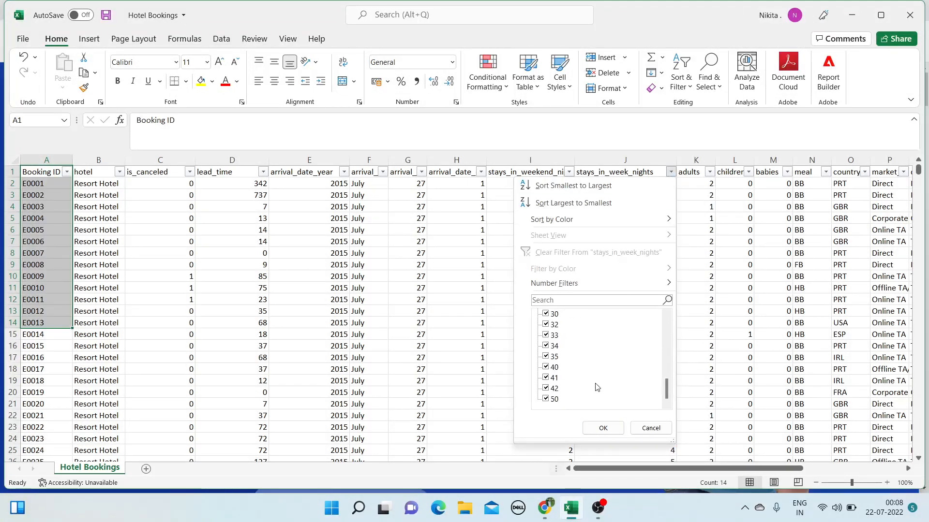
click(599, 429)
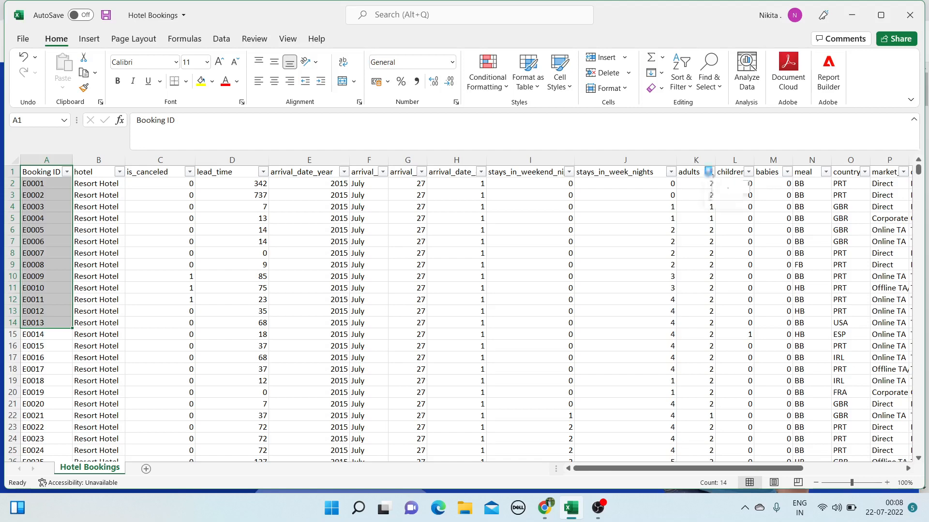
Check the adults, children and babies filter lists, keeping every value included
click(710, 173)
scroll(638, 357, down, 4)
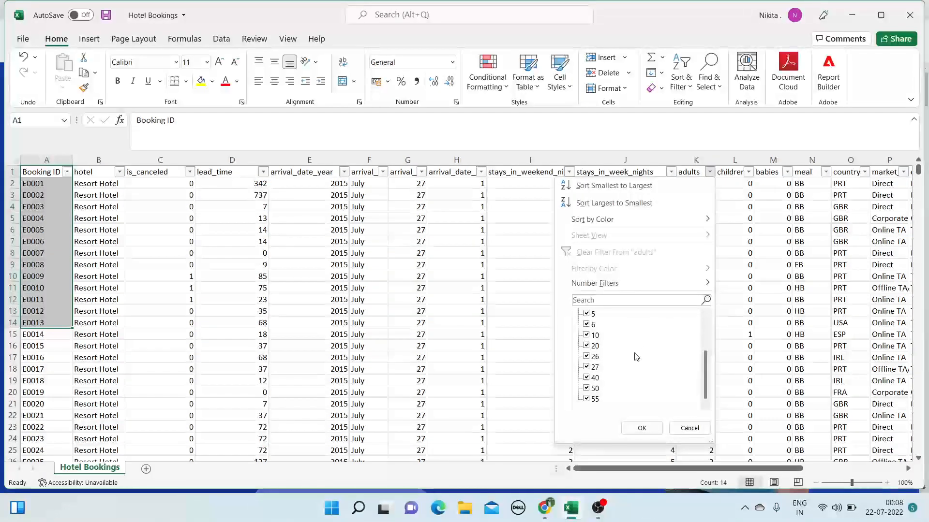
click(642, 428)
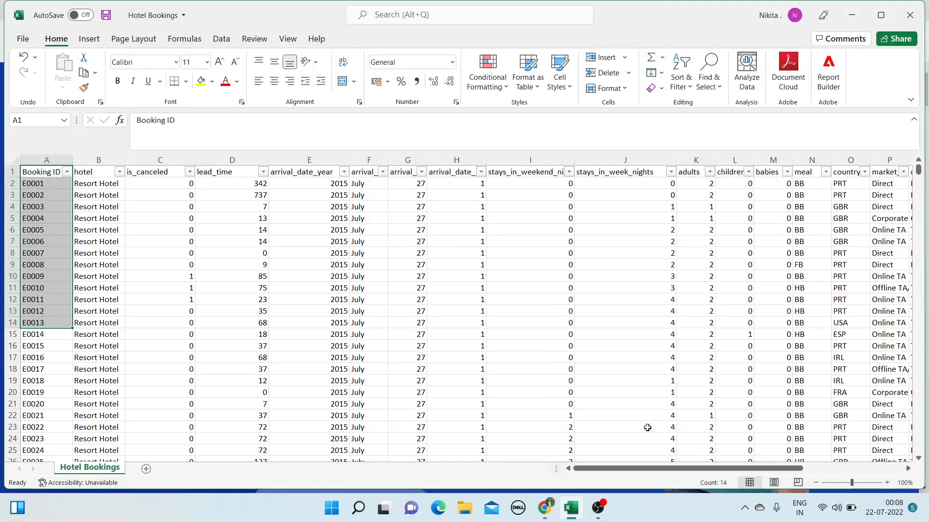
click(748, 172)
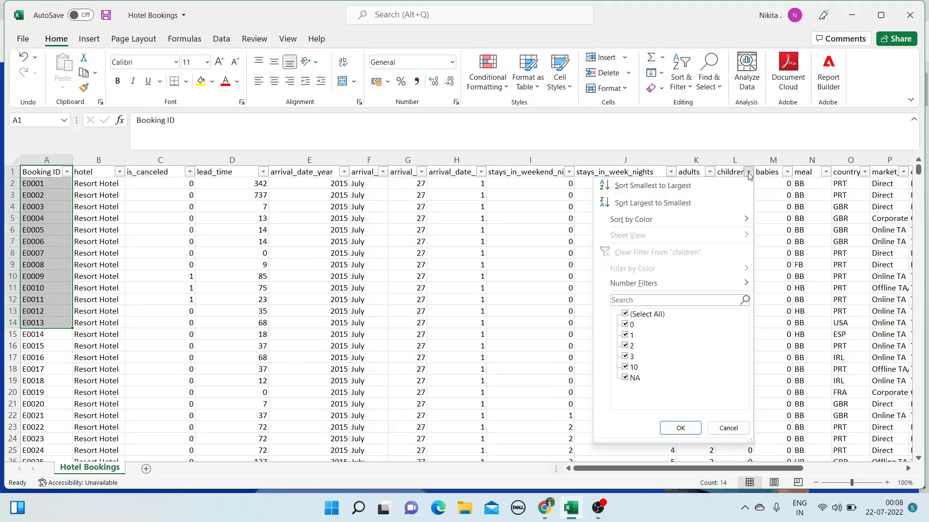
click(786, 173)
click(787, 173)
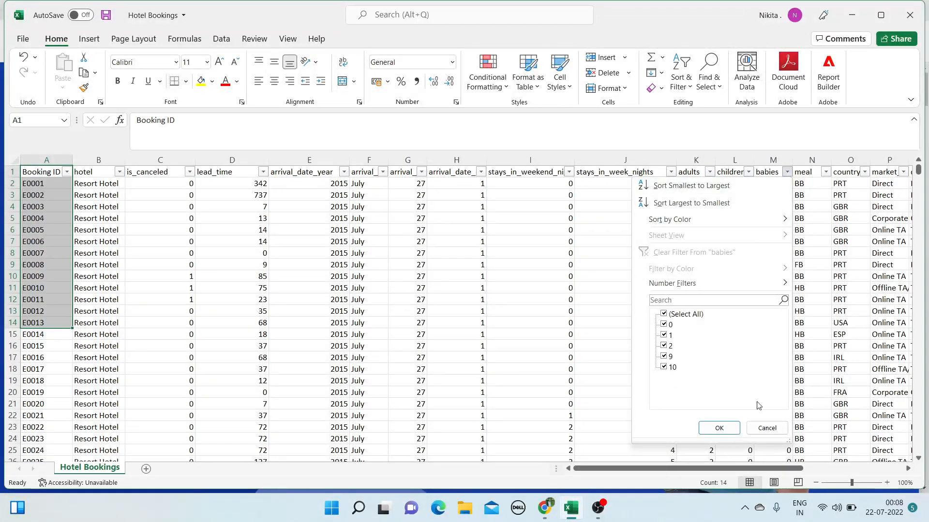
click(749, 429)
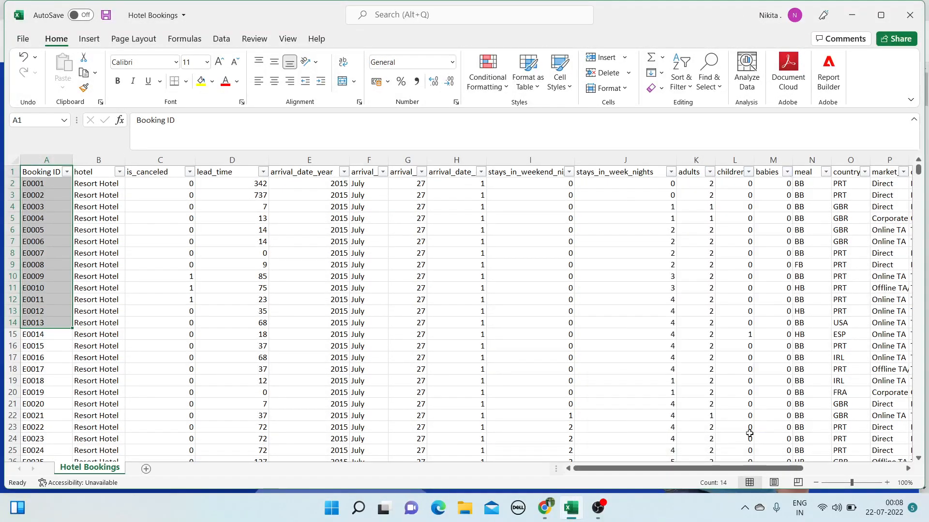
Review the meal filter, widen the country column, and check the country filter keeping every country
drag(753, 473, 810, 469)
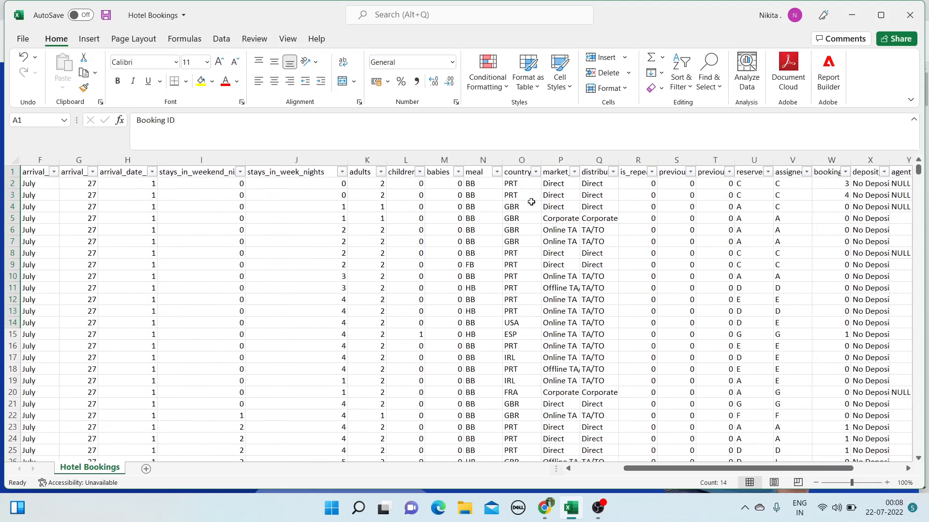
click(496, 172)
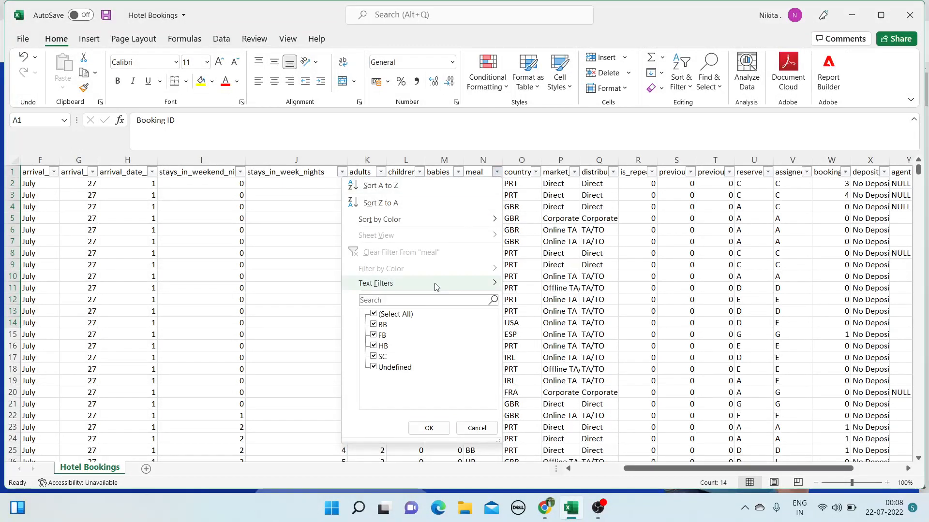
mouse_move(435, 285)
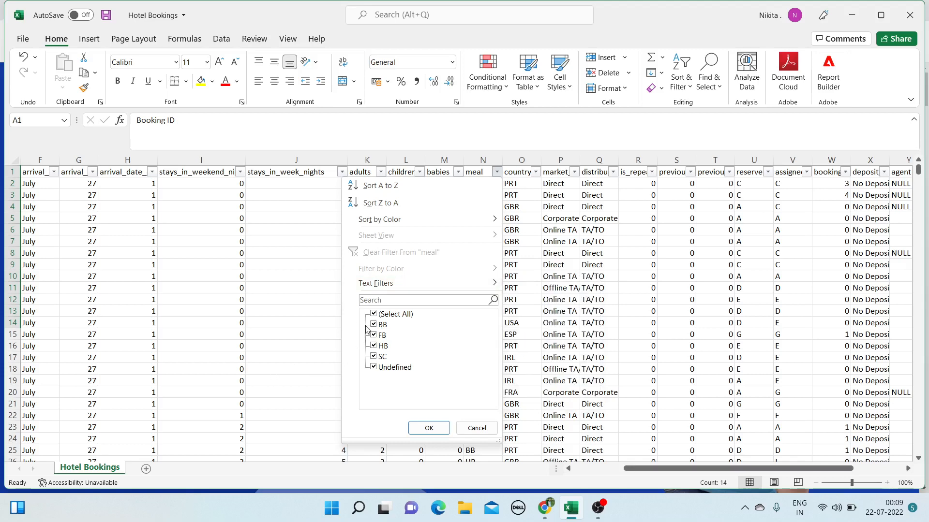
click(539, 162)
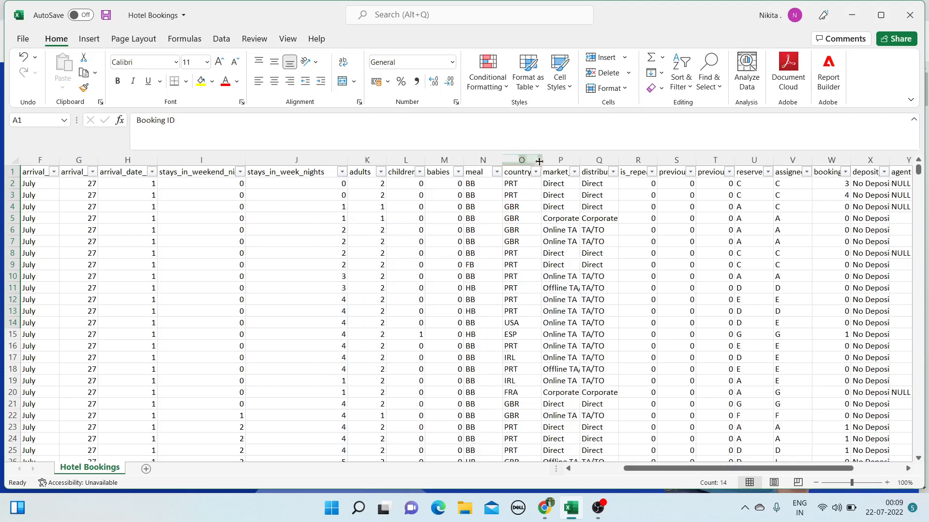
drag(540, 159, 566, 159)
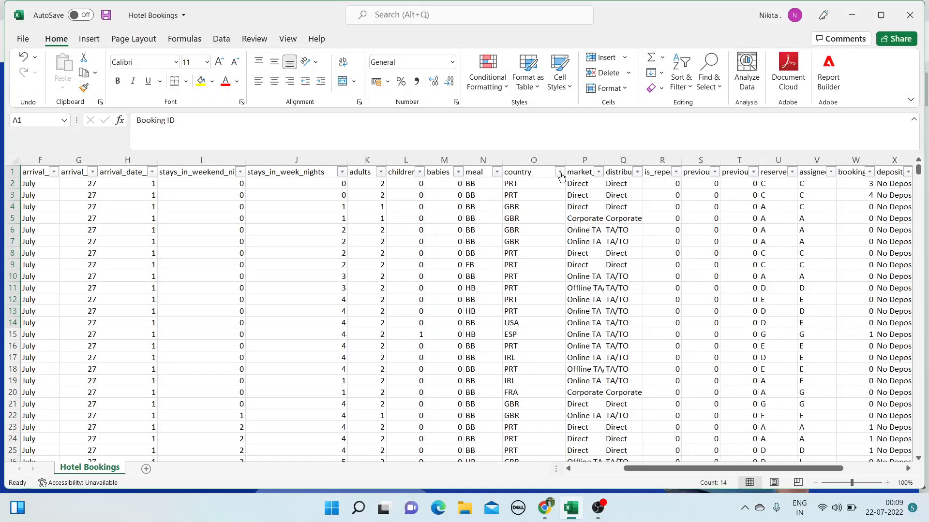
click(559, 172)
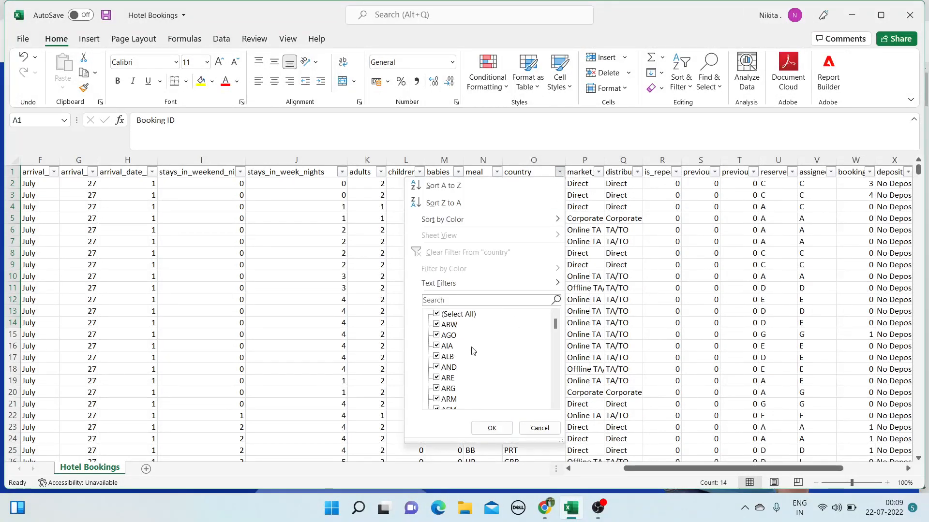
scroll(467, 362, down, 4)
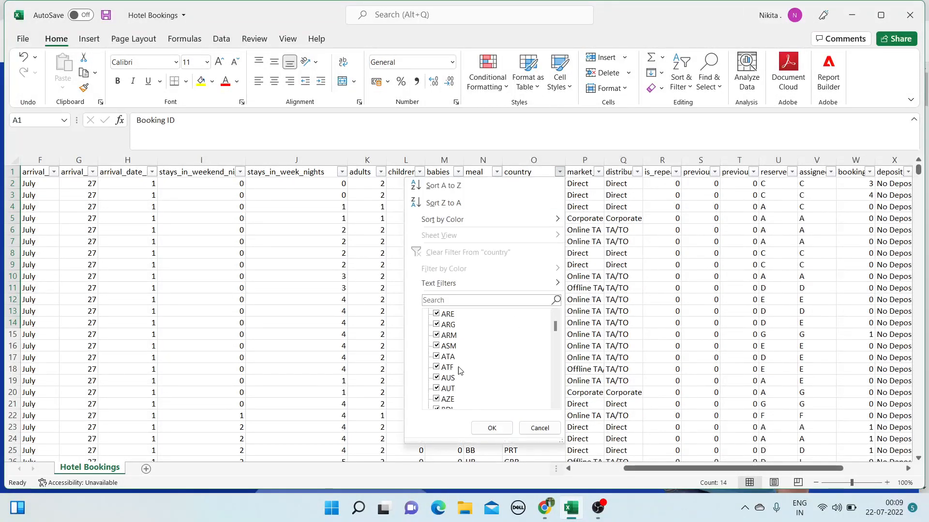
click(490, 428)
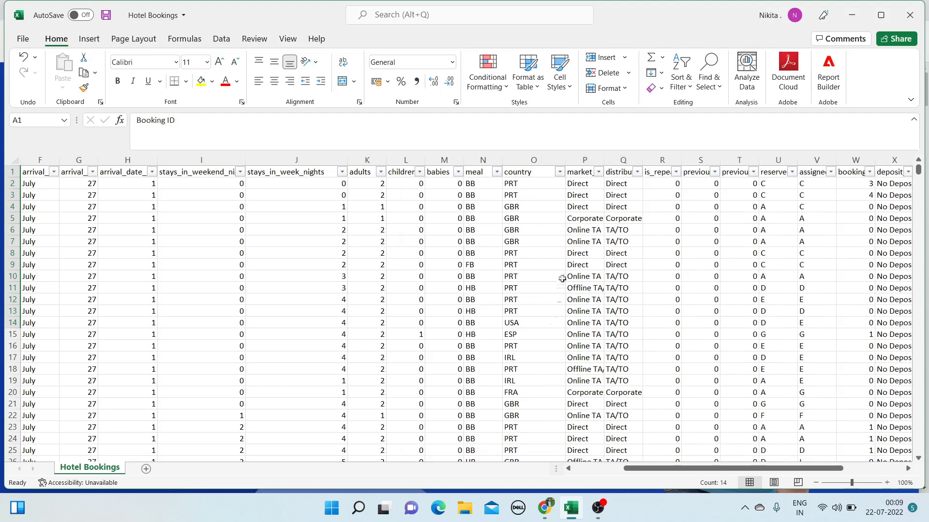
Widen the market_segment and distribution_channel columns, reviewing their filter values without changes
drag(604, 159, 616, 159)
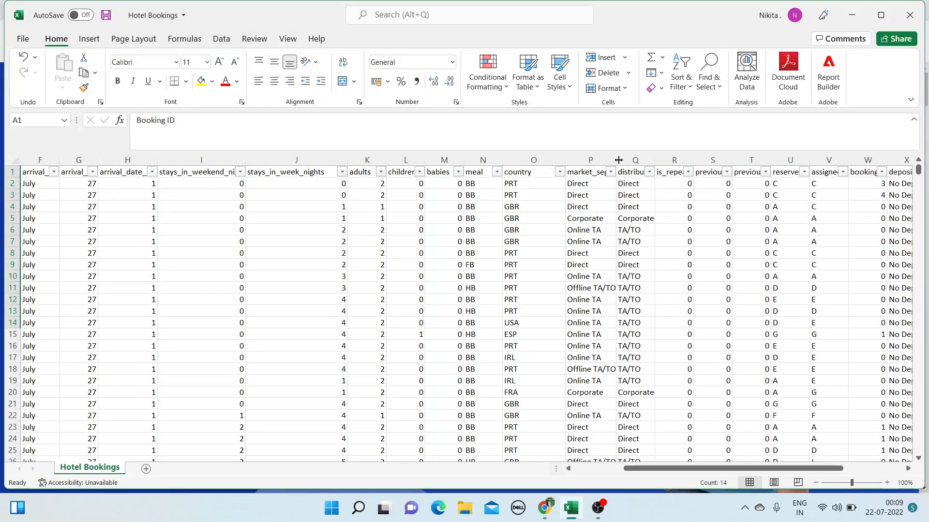
click(611, 173)
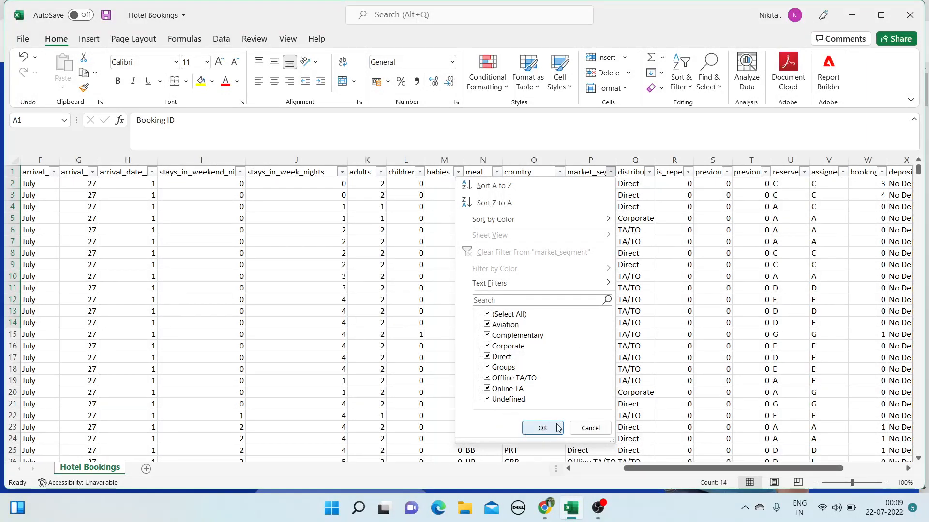
click(542, 428)
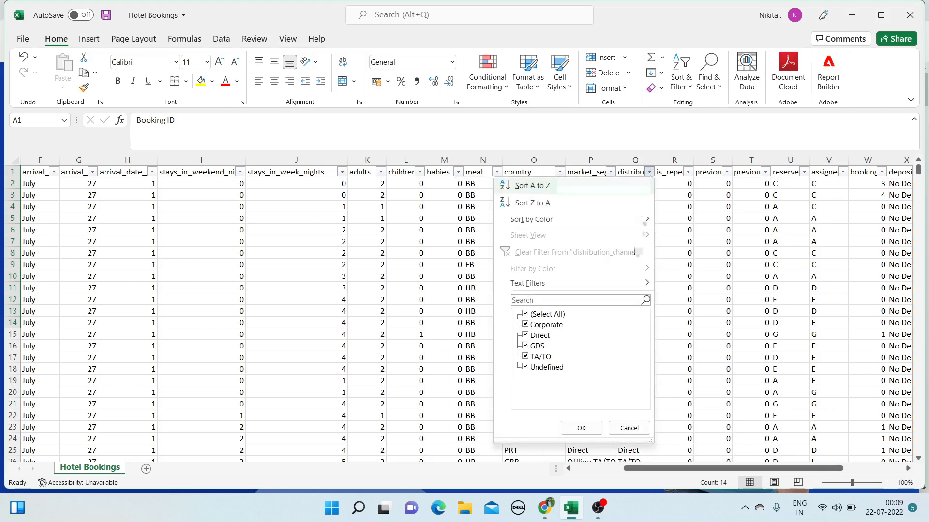
click(649, 172)
drag(653, 160, 711, 158)
click(712, 170)
click(706, 172)
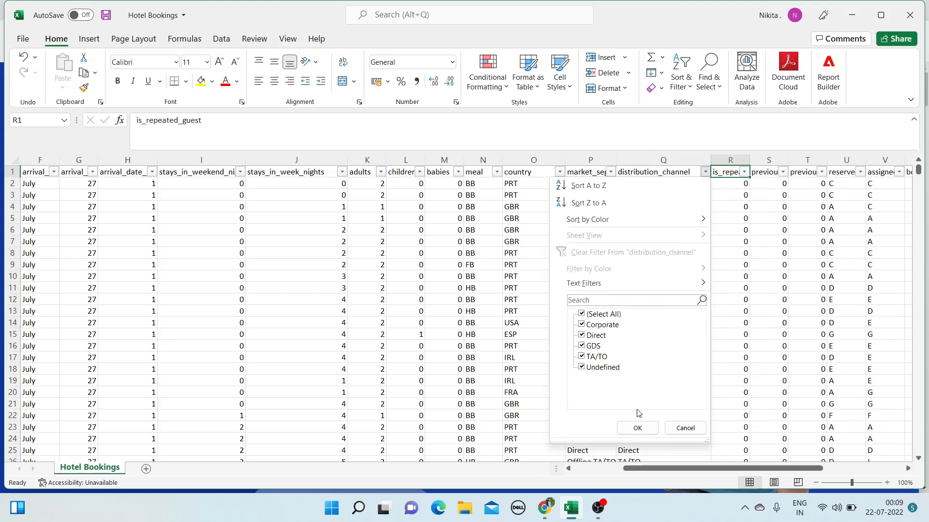
click(629, 428)
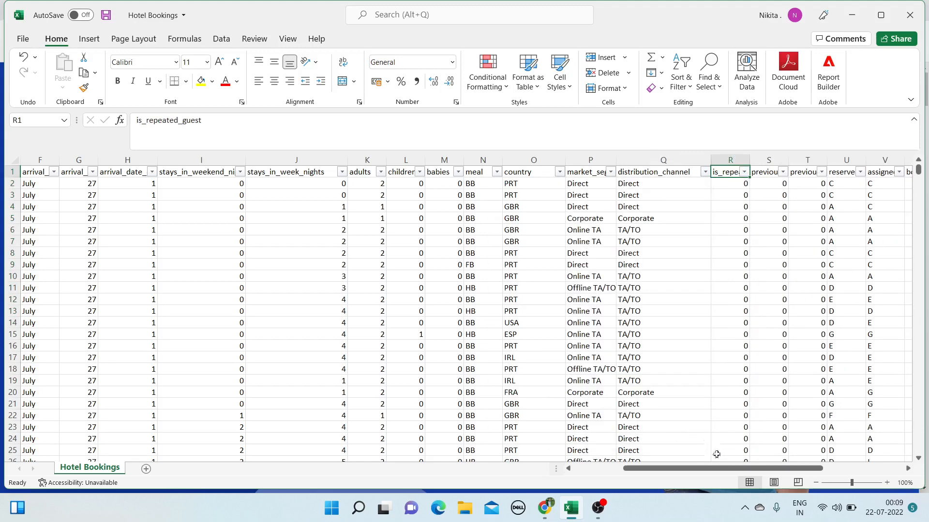
Widen columns R, S, T, W, Z and AB so headers like booking_changes, company and customer_type show
drag(741, 468, 838, 464)
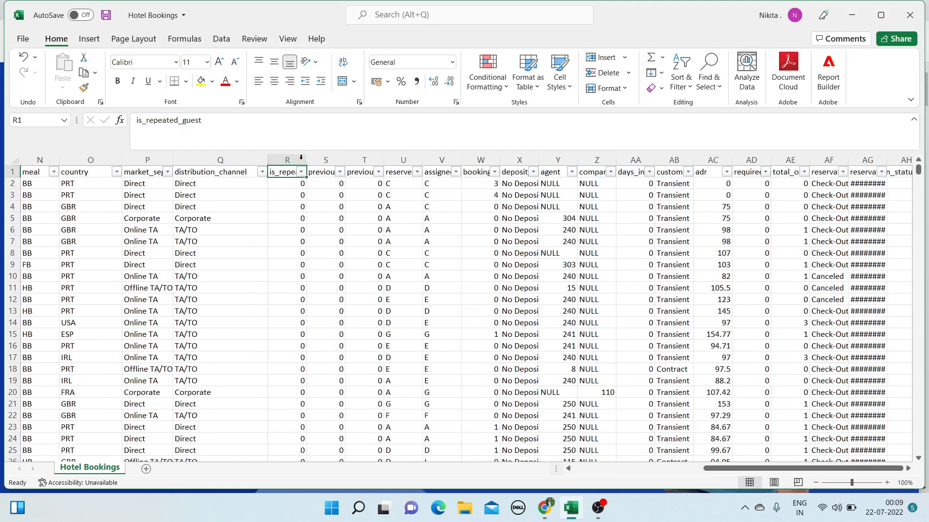
drag(287, 160, 360, 160)
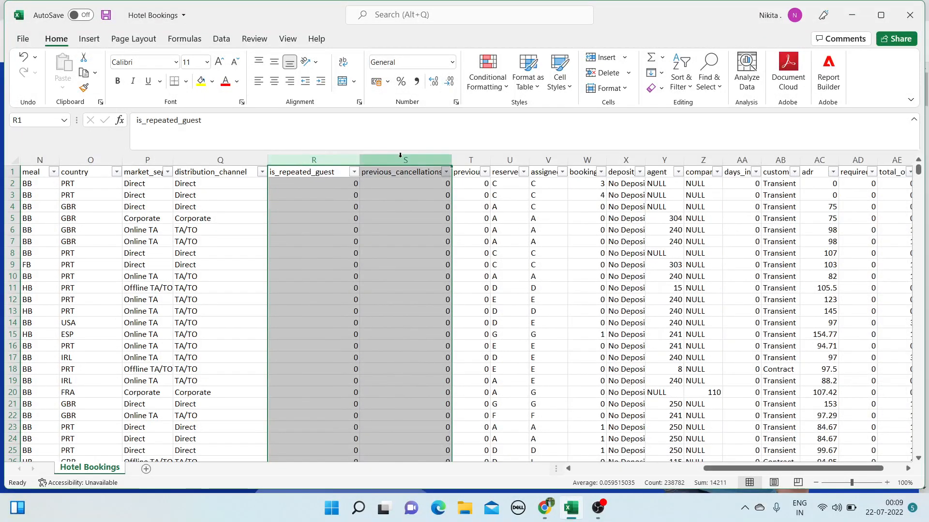
drag(451, 160, 476, 158)
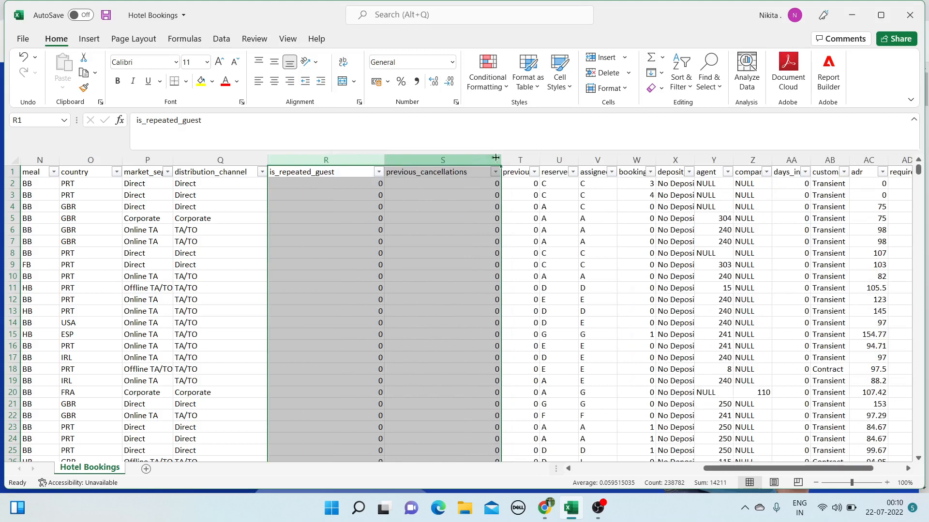
drag(539, 160, 738, 163)
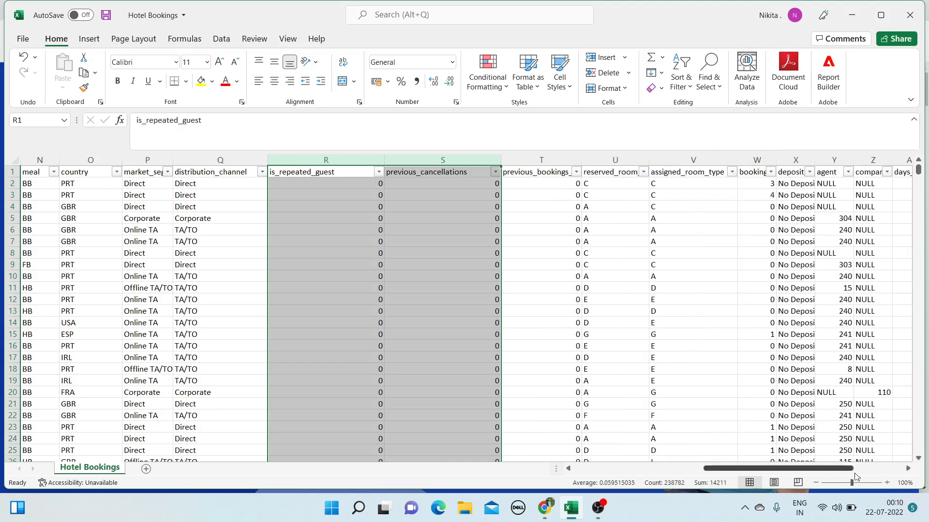
drag(840, 470, 884, 471)
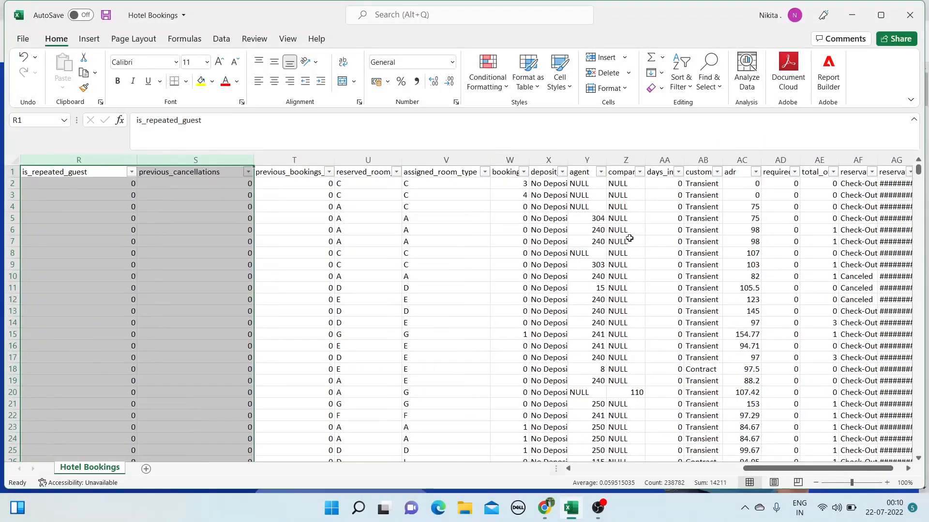
drag(528, 160, 635, 159)
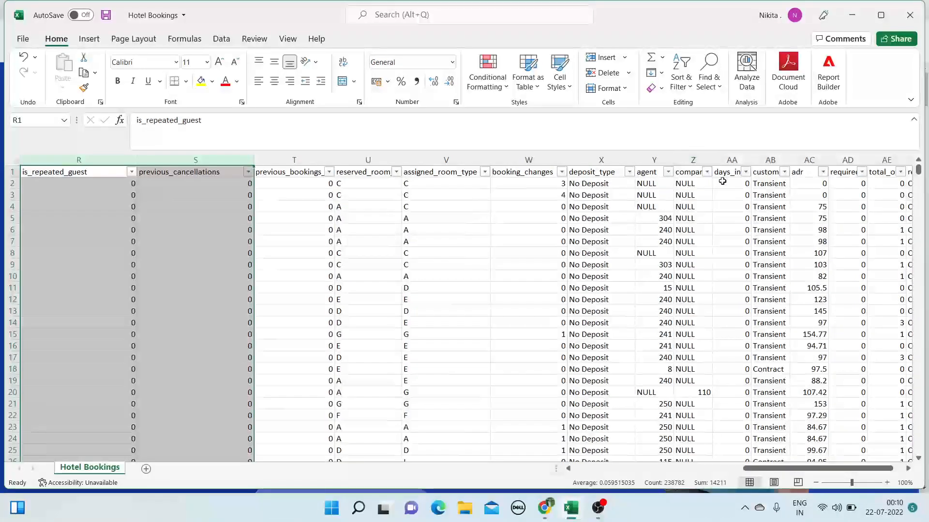
drag(712, 157, 865, 159)
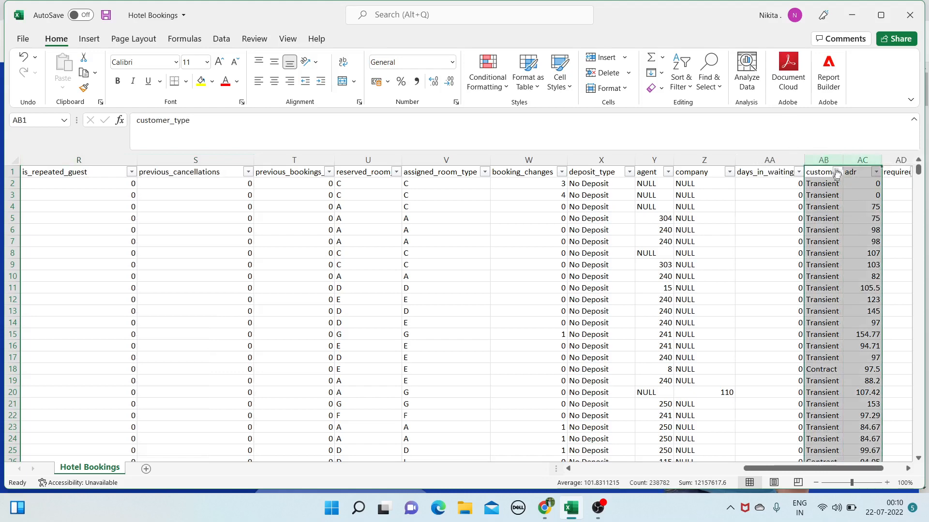
drag(842, 159, 866, 159)
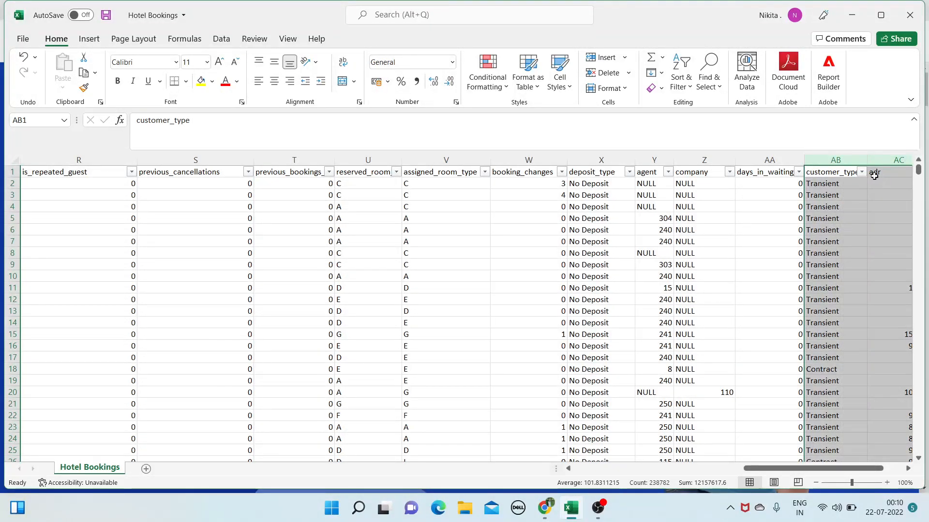
Review the customer_type, adr and car parking spaces filter values without changes
scroll(865, 474, right, 2)
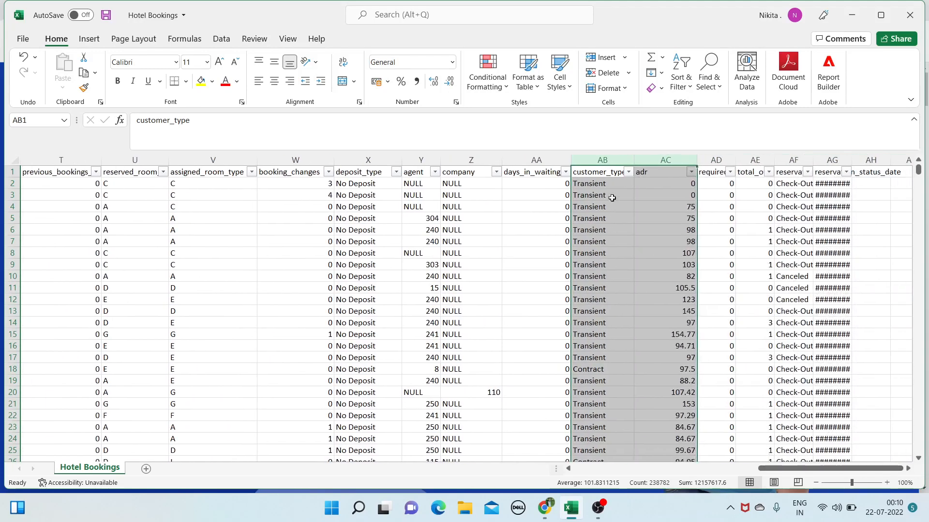
click(629, 172)
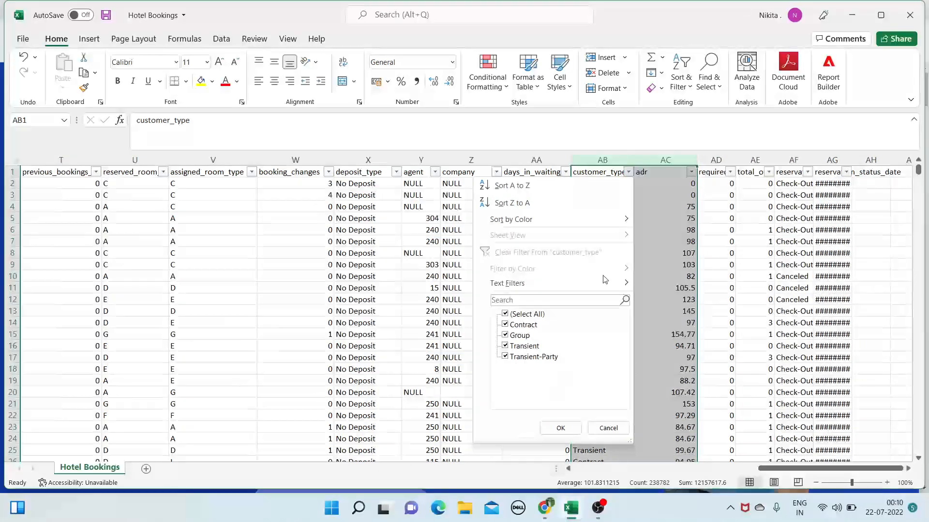
click(608, 428)
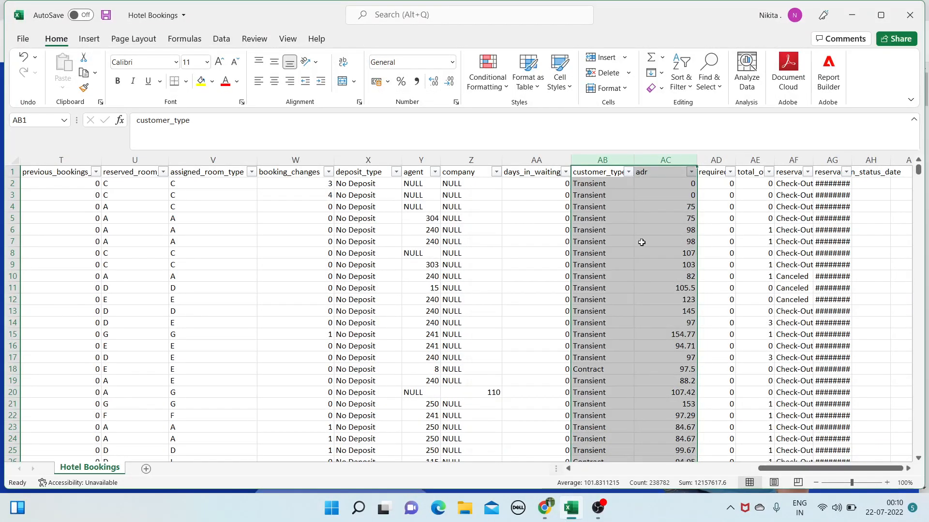
click(691, 172)
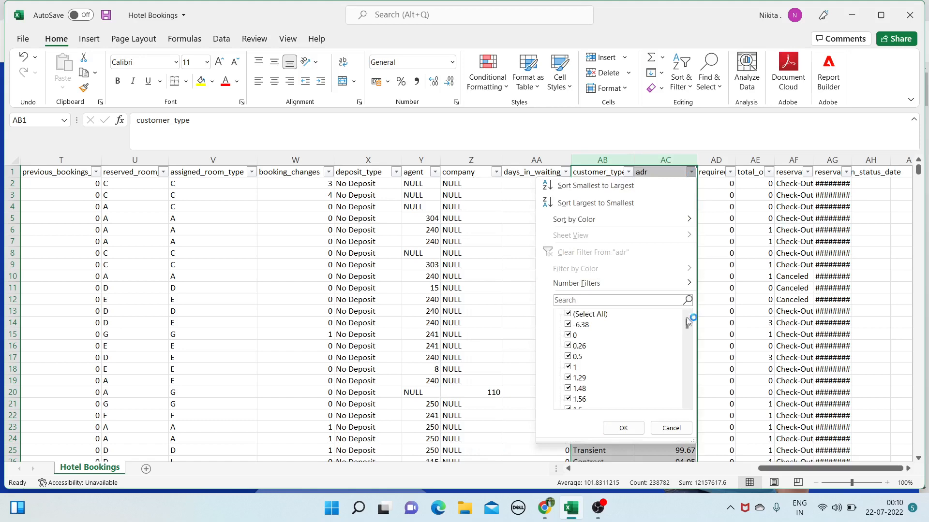
click(670, 428)
click(730, 172)
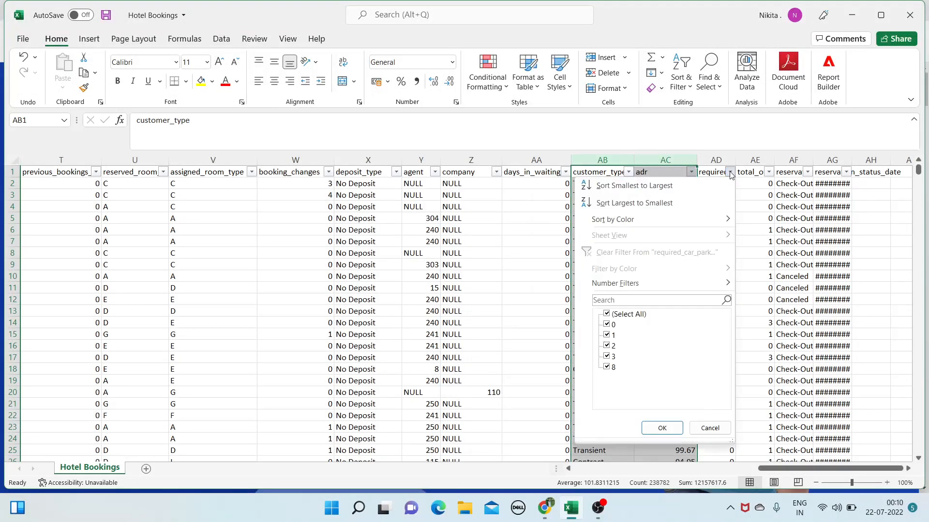
key(Escape)
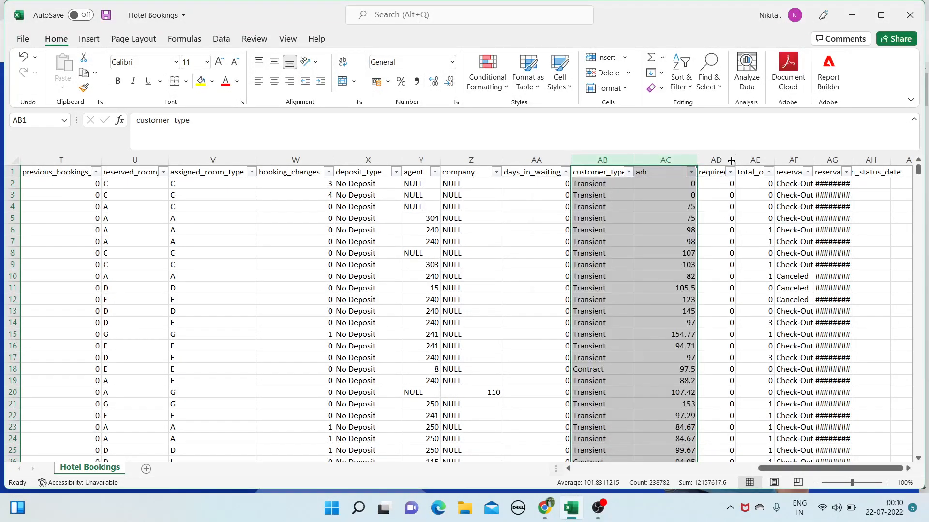
Widen columns AD through AG to show parking, special requests, reservation status and dates, keeping all values
drag(731, 160, 803, 160)
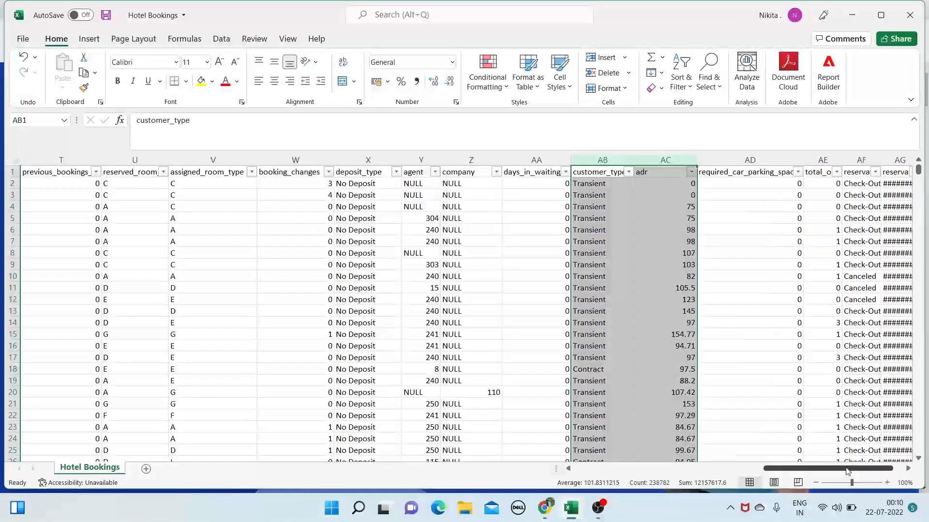
drag(847, 471, 854, 471)
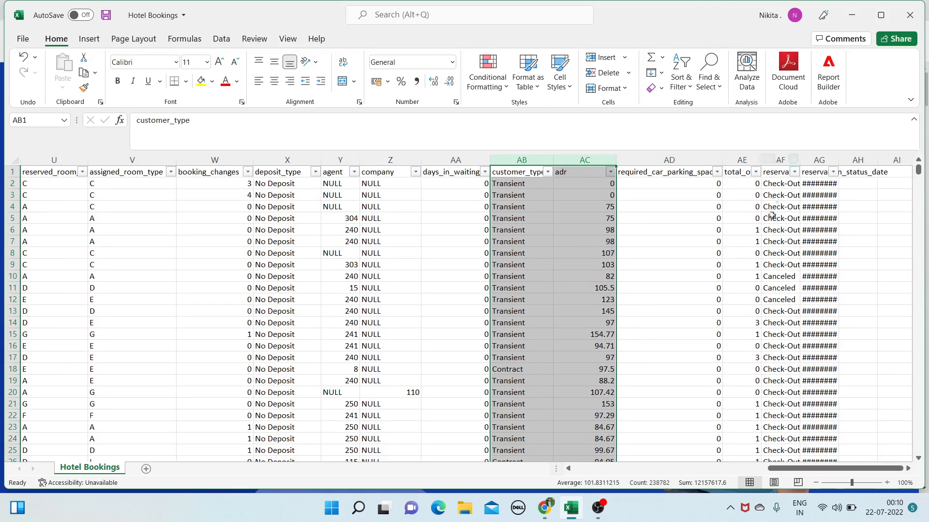
drag(761, 160, 826, 160)
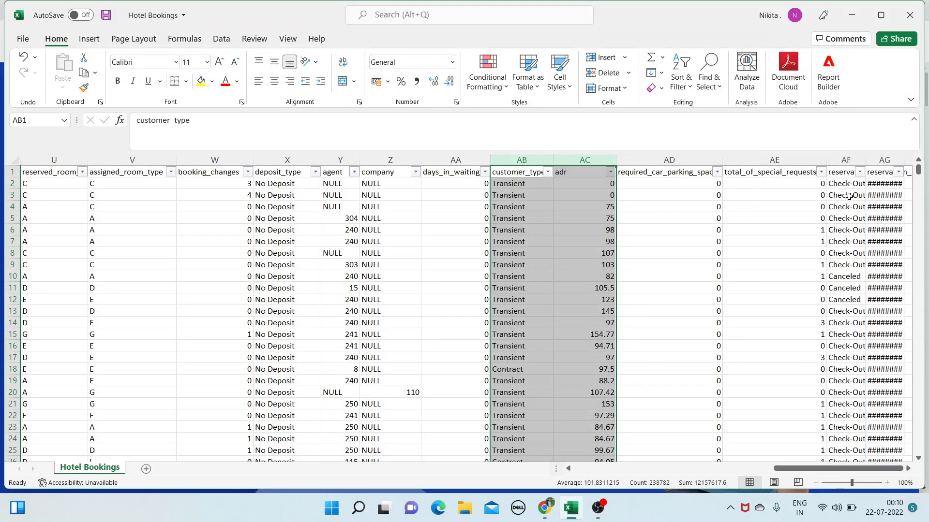
double_click(861, 160)
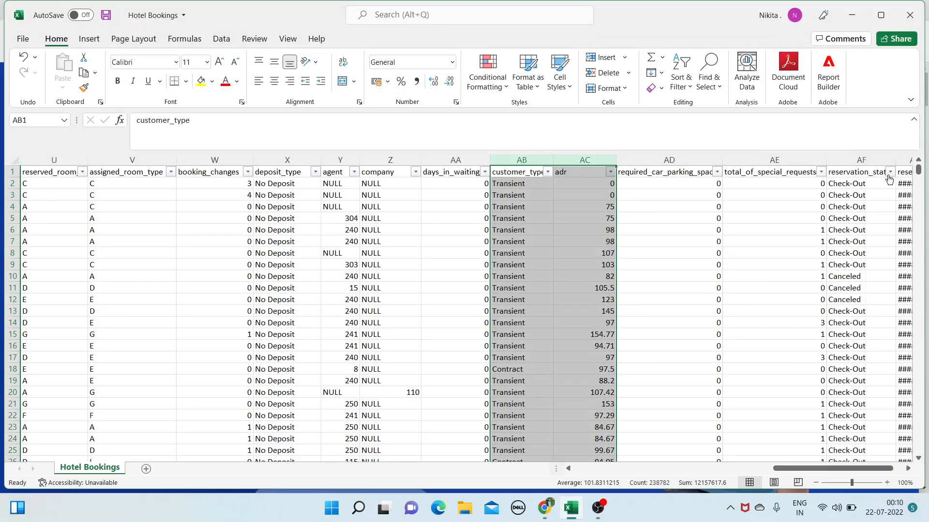
click(890, 172)
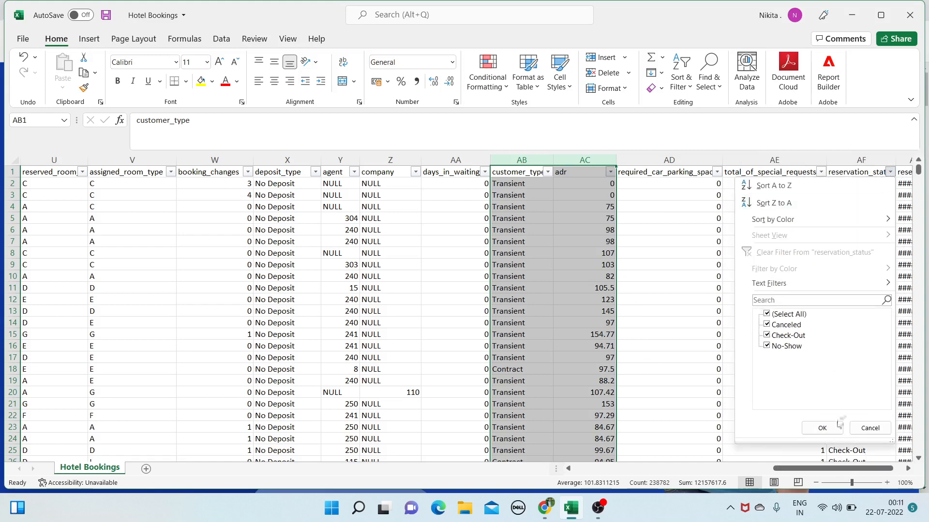
click(838, 427)
drag(879, 468, 890, 467)
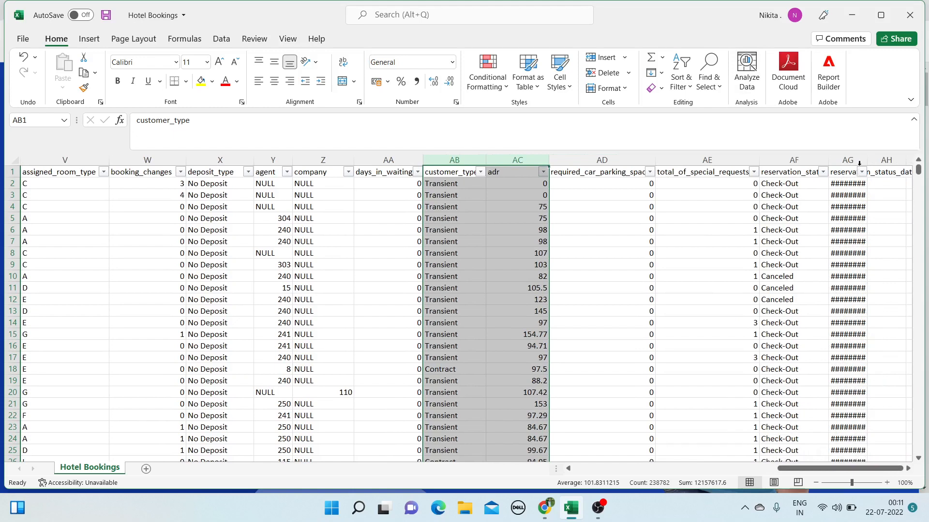
drag(867, 160, 912, 160)
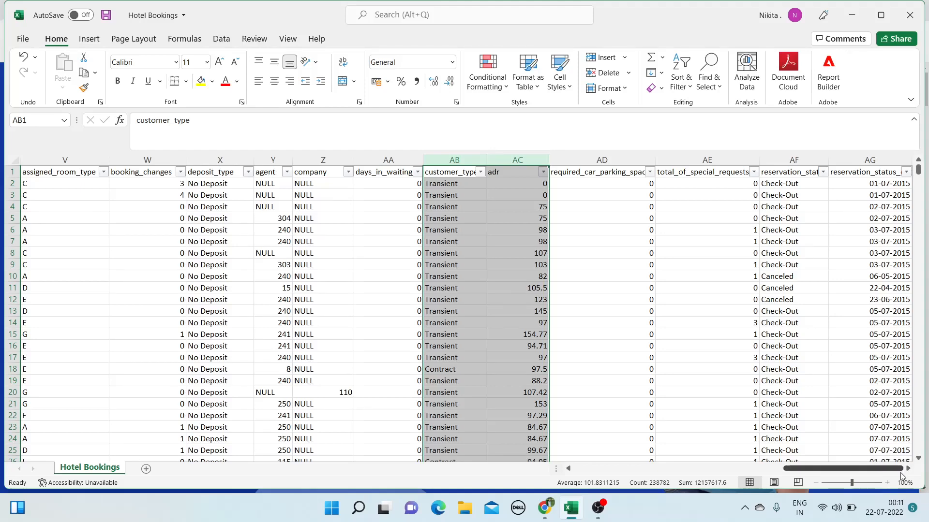
drag(901, 473, 913, 469)
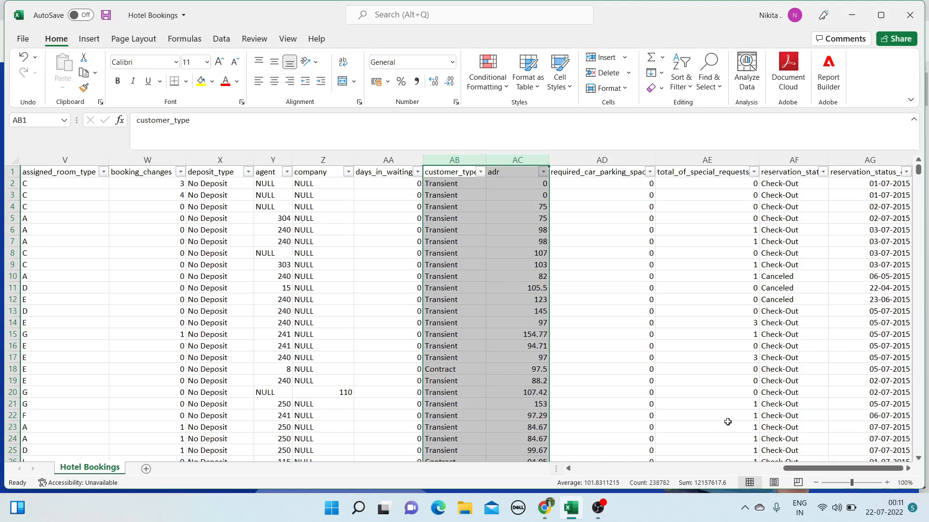
drag(787, 468, 576, 487)
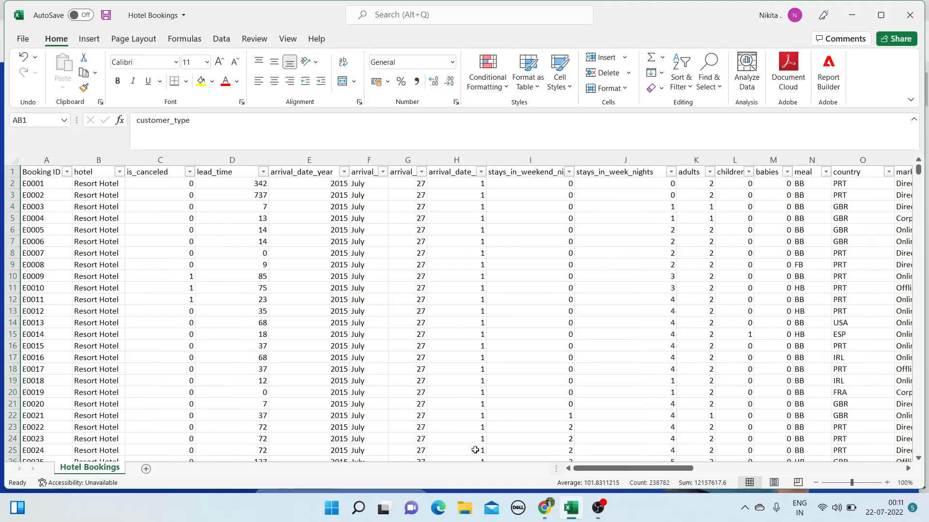
Open a new Chrome tab and search Google for 'AWS quicksight'
mouse_move(550, 515)
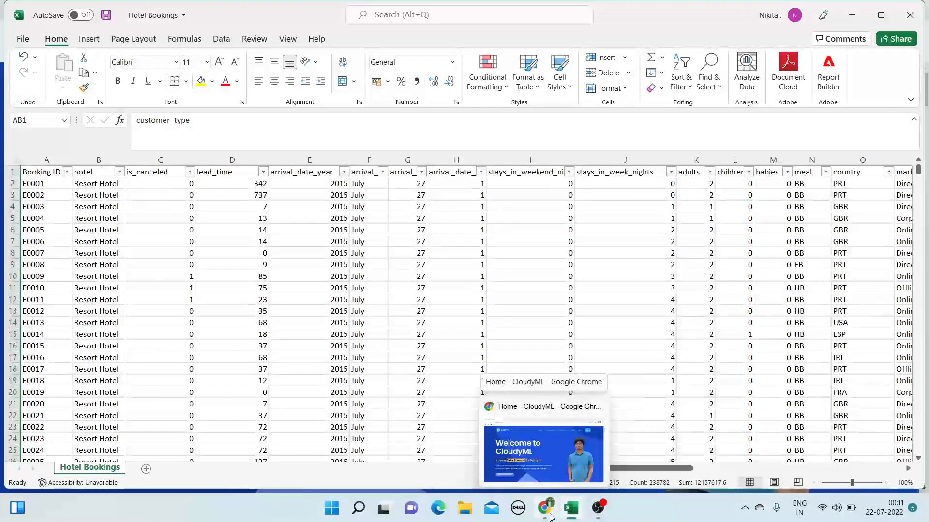
click(549, 478)
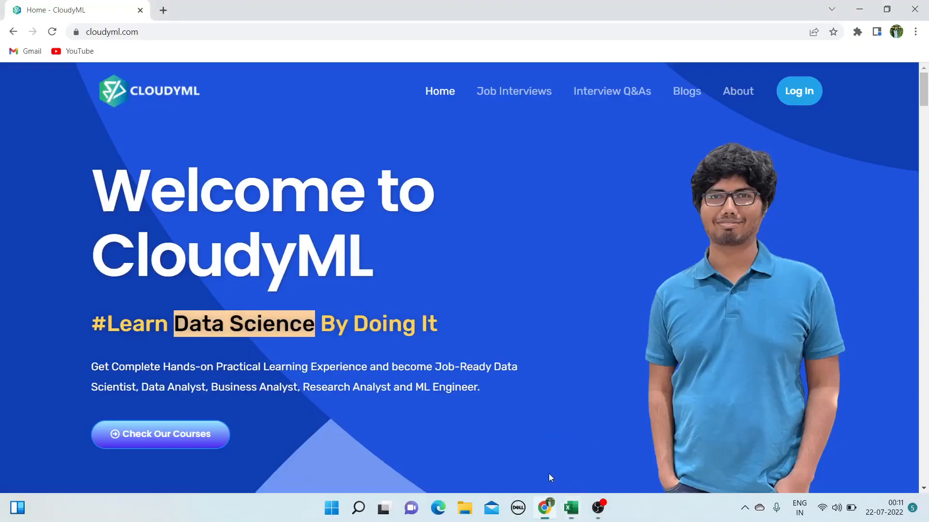
click(163, 9)
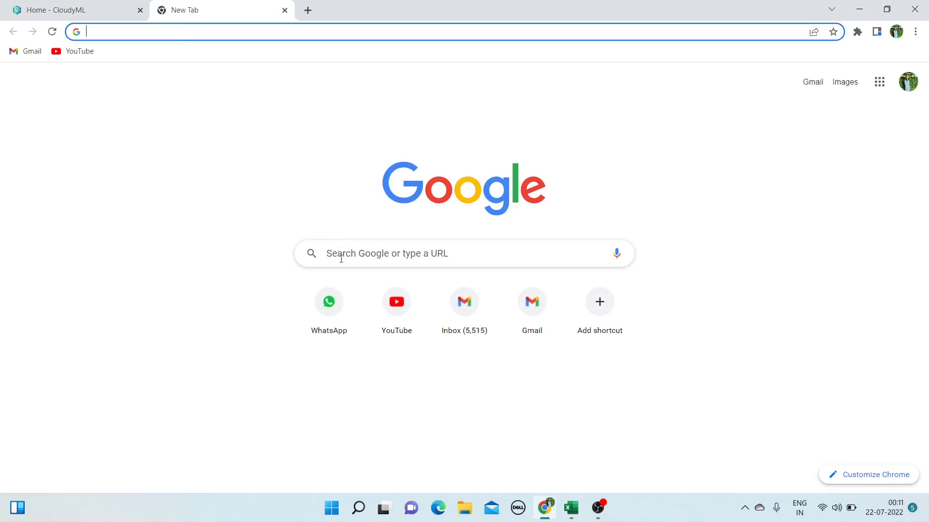
click(341, 259)
text(AWS)
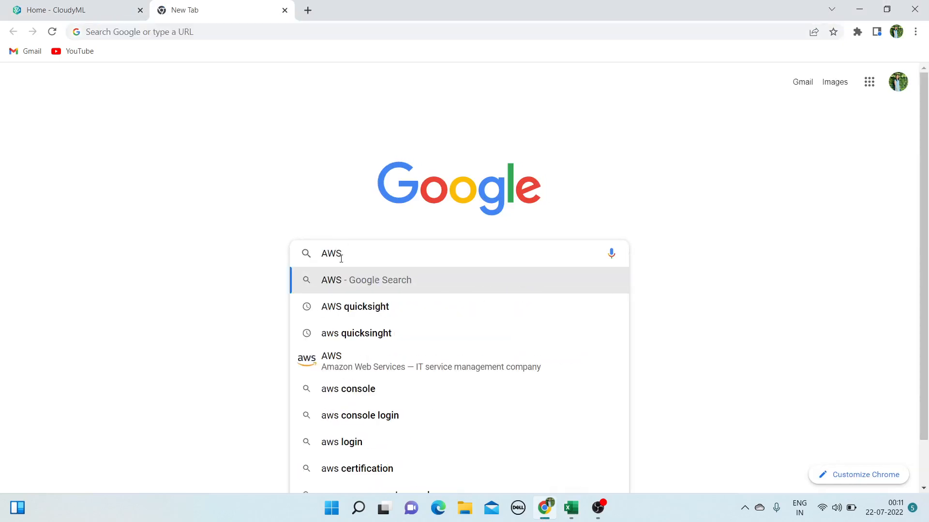
click(356, 313)
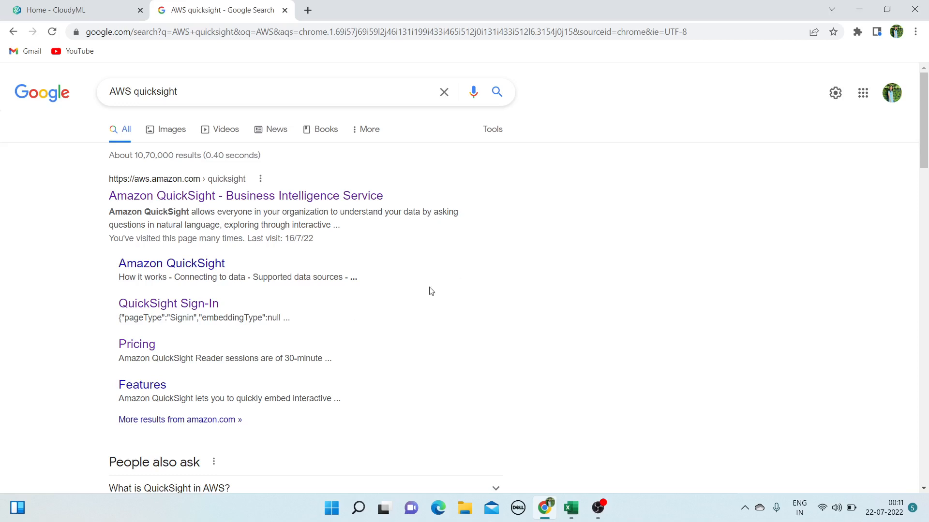
Open the Amazon QuickSight page, go to console sign-in, and enter the root user's e-mail
click(309, 196)
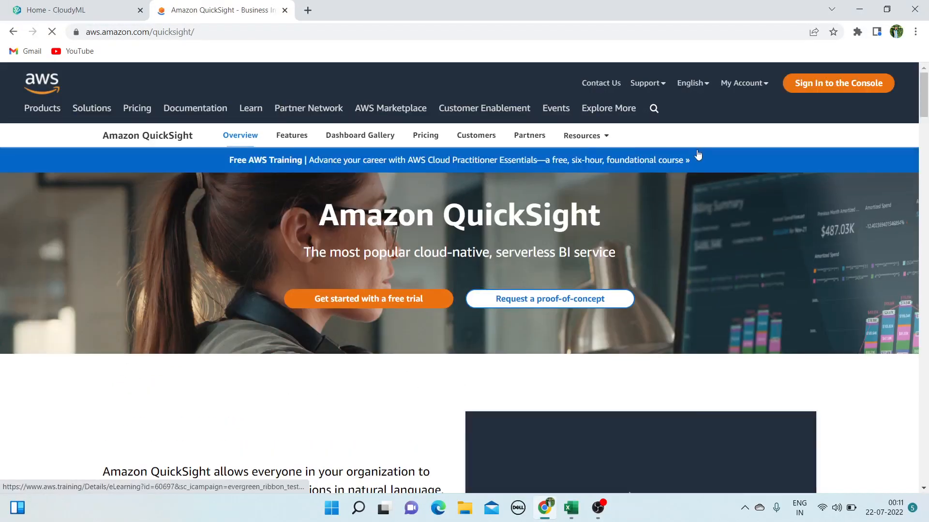
click(840, 89)
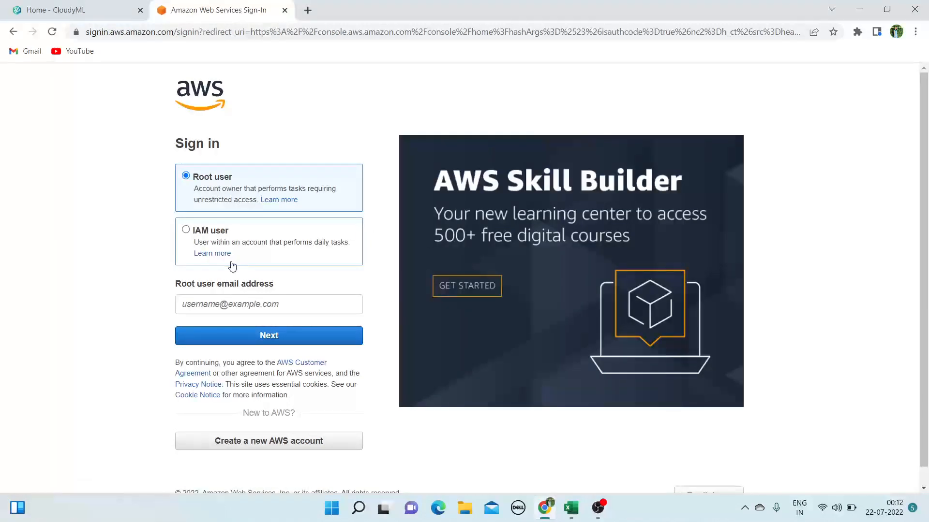
click(247, 301)
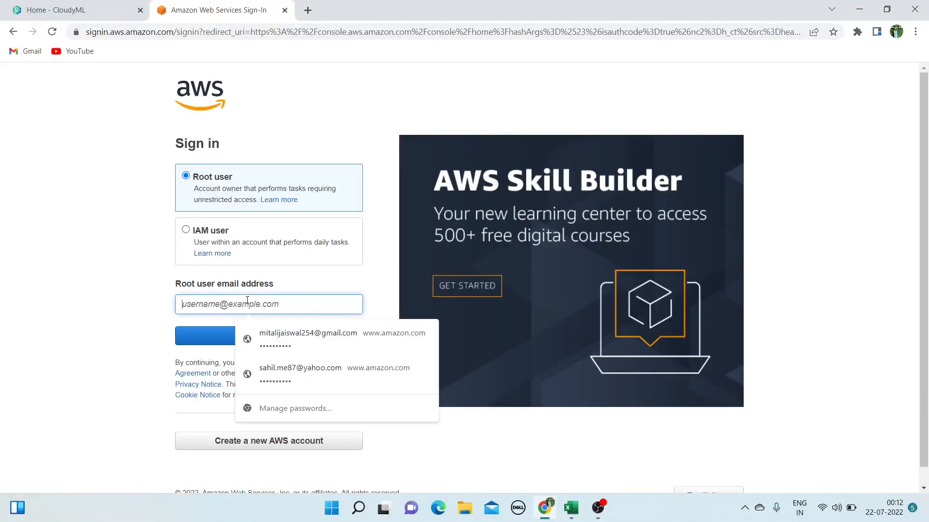
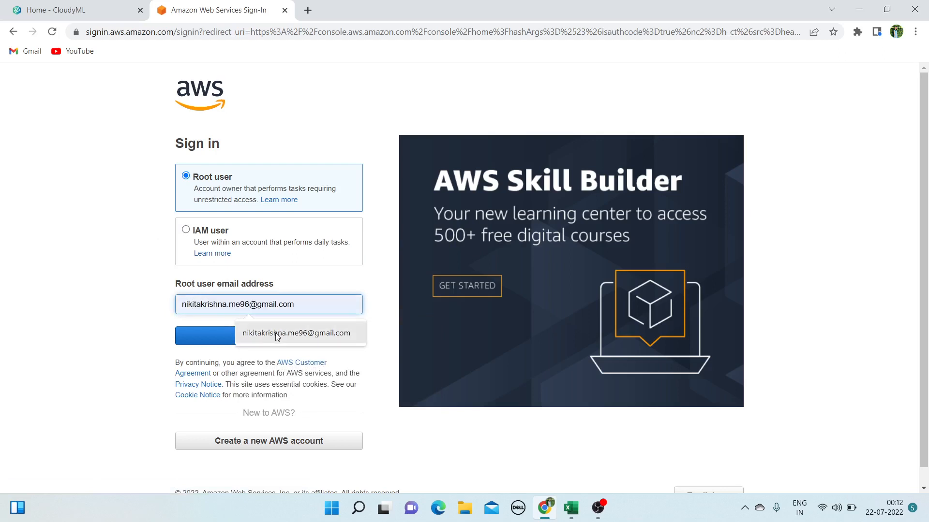
click(275, 333)
click(249, 345)
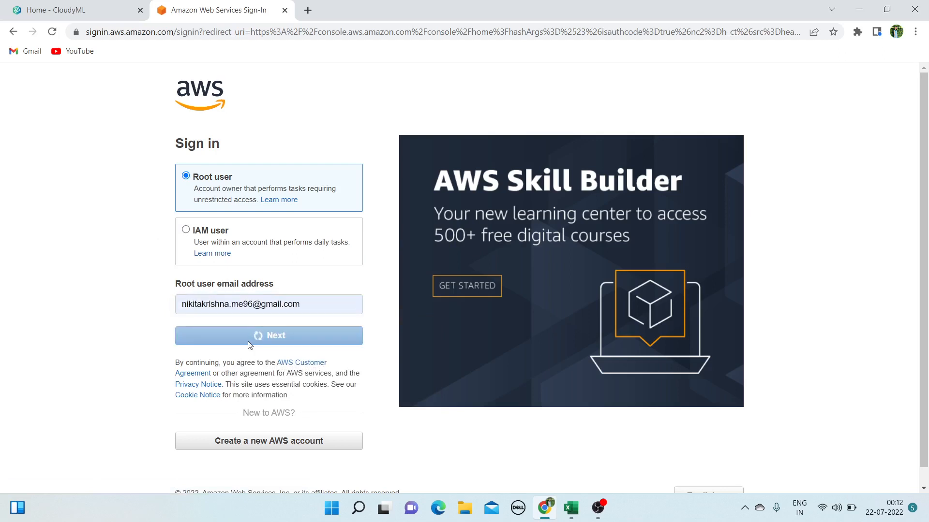
Enter the account password and complete the security check to sign in
click(299, 217)
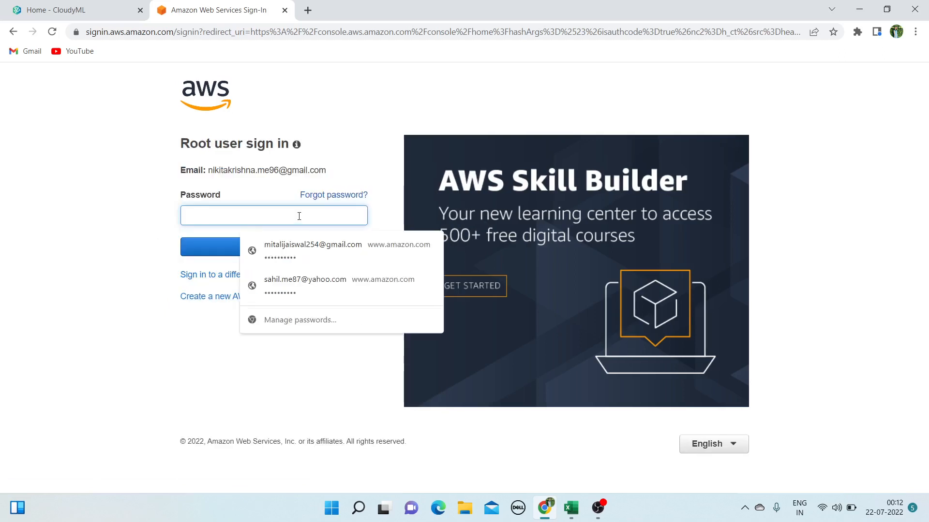
text(••)
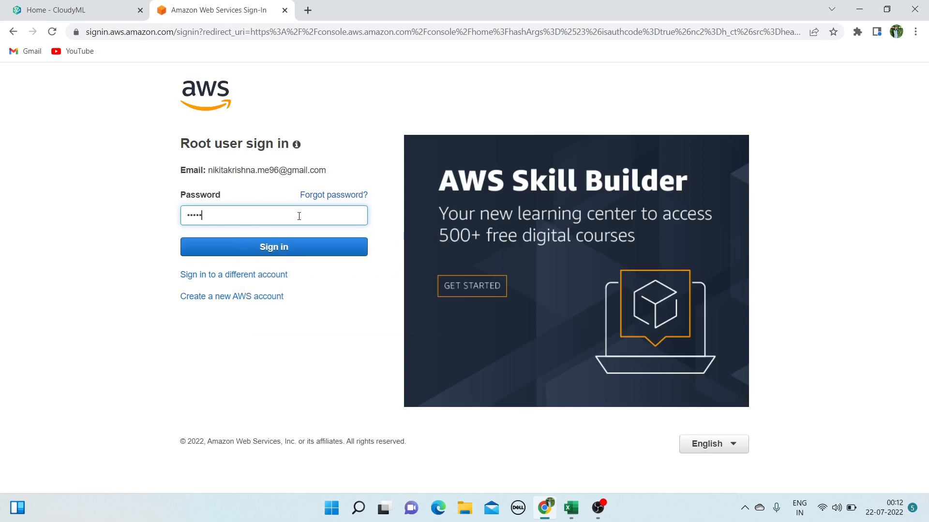
text(••••••••••)
key(Return)
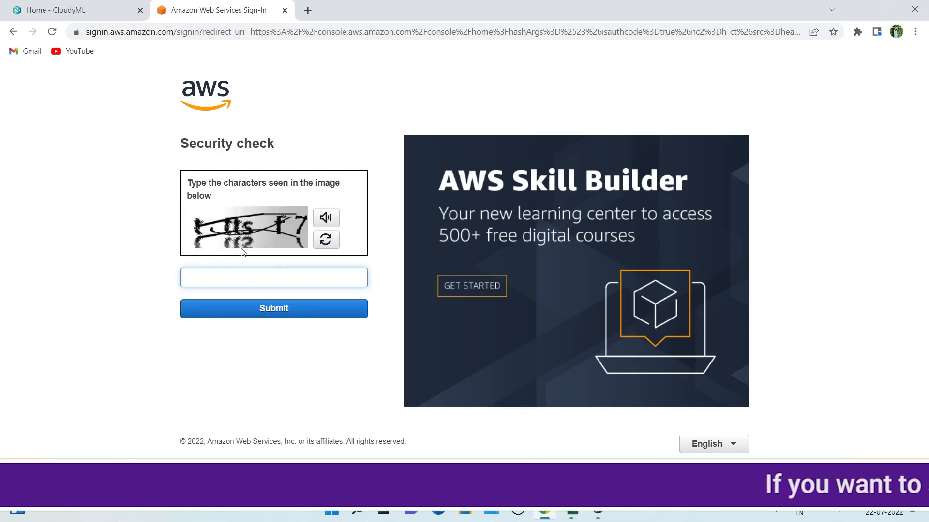
click(325, 240)
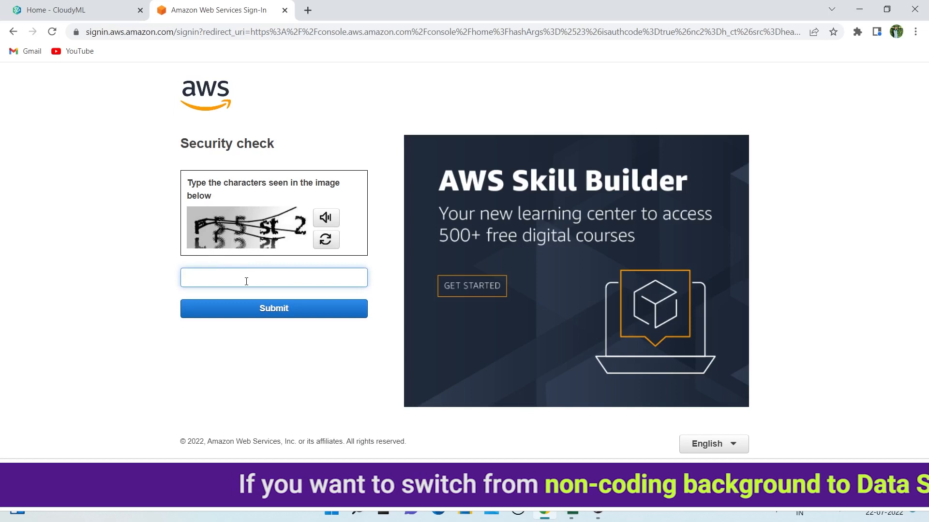
click(321, 247)
click(326, 241)
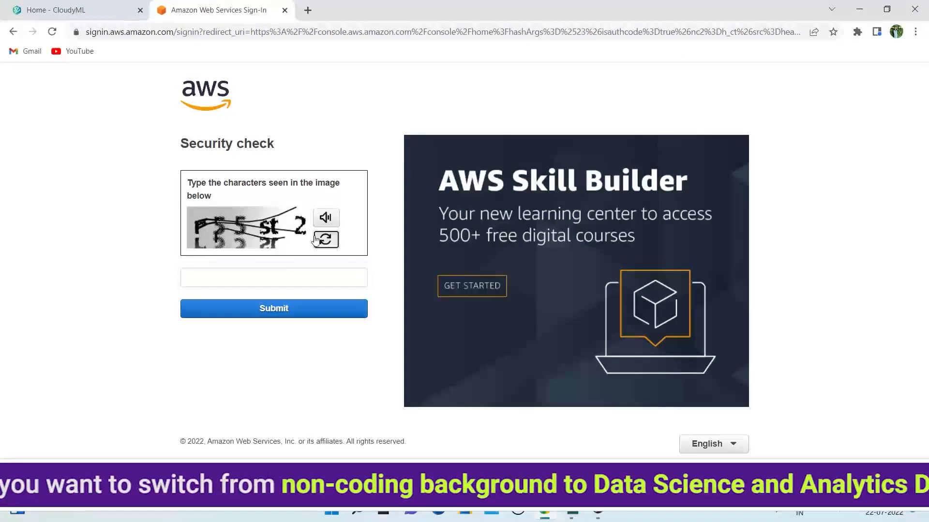
click(328, 242)
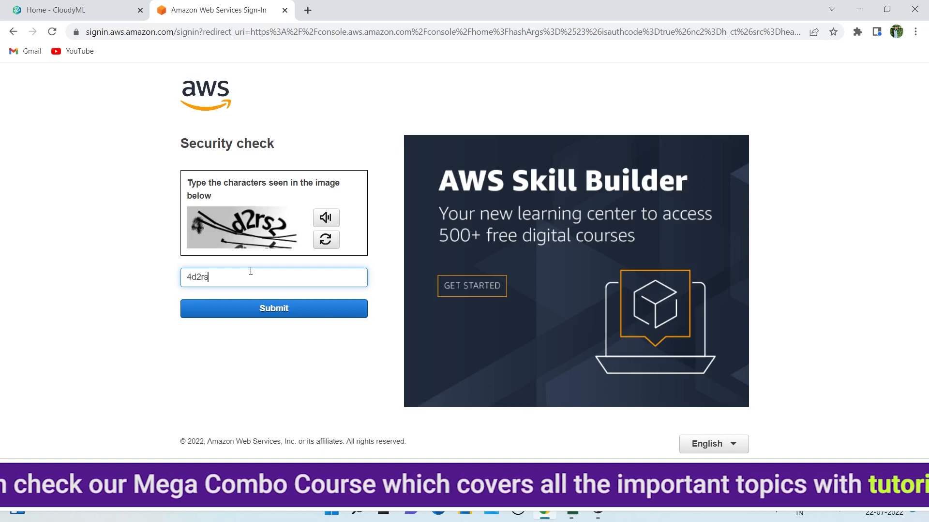
key(Return)
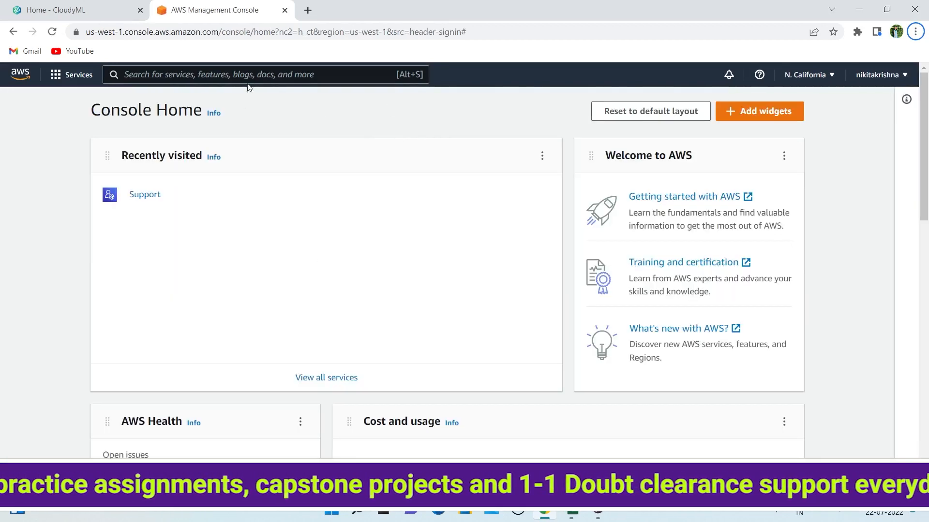
Search the console for 'quicksight' and open the QuickSight service
click(254, 78)
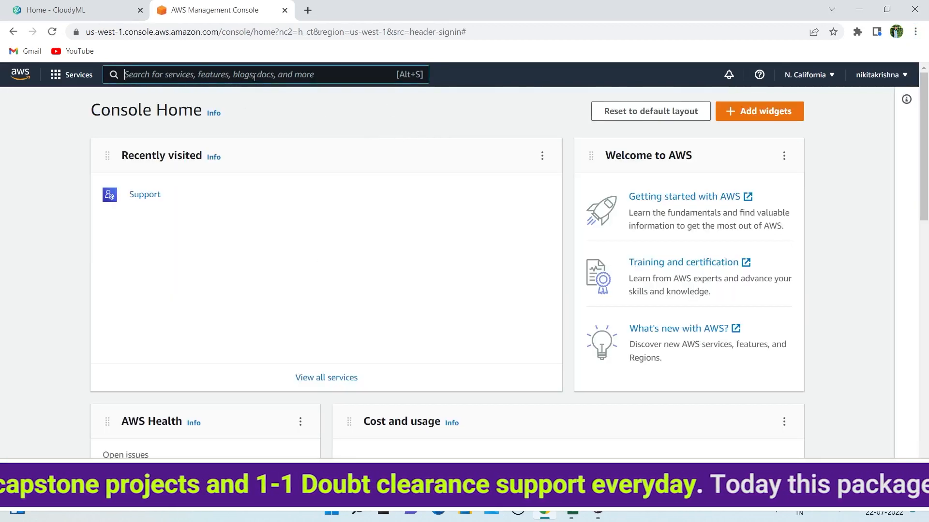
text(quicks)
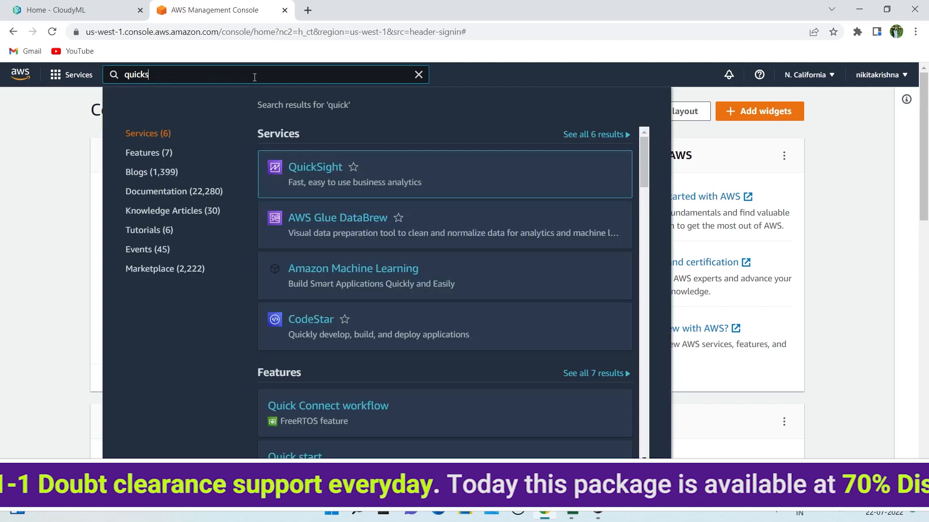
text(ight)
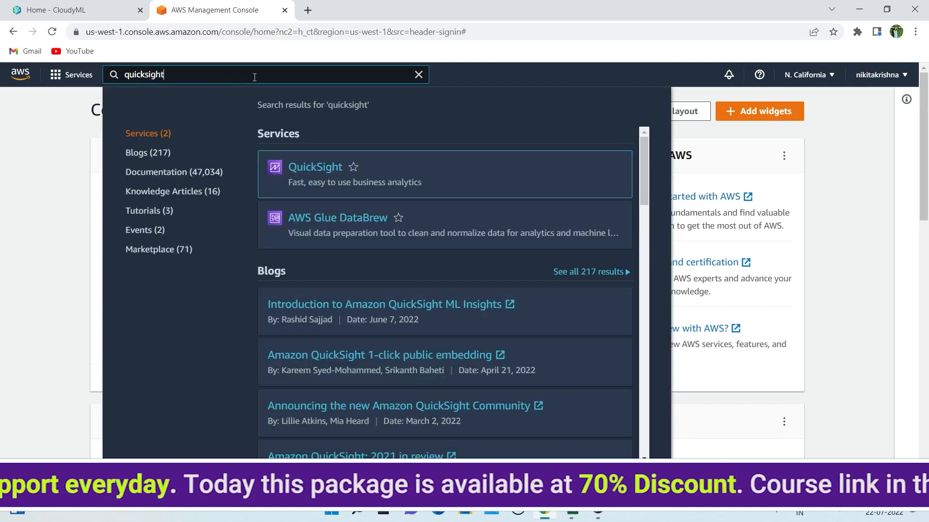
key(Return)
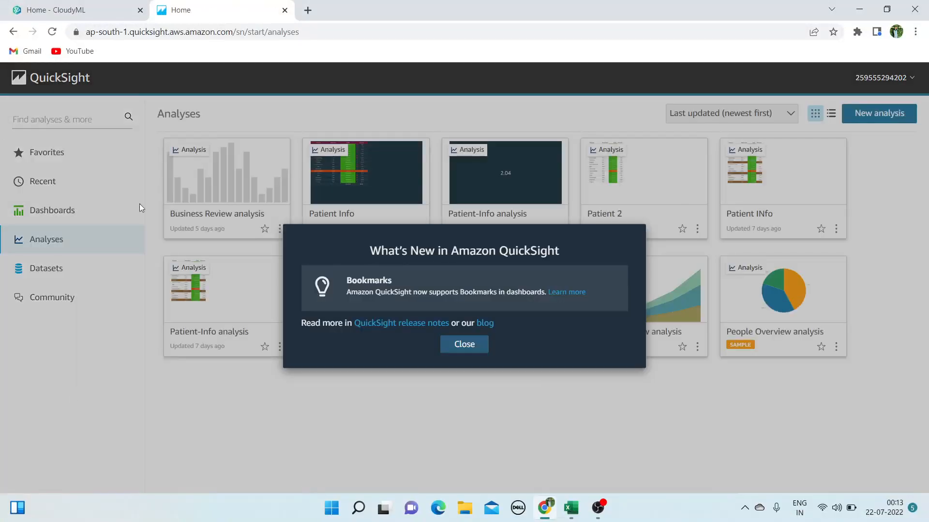
Close the What's New announcement and choose New analysis to reach the Datasets list
click(471, 352)
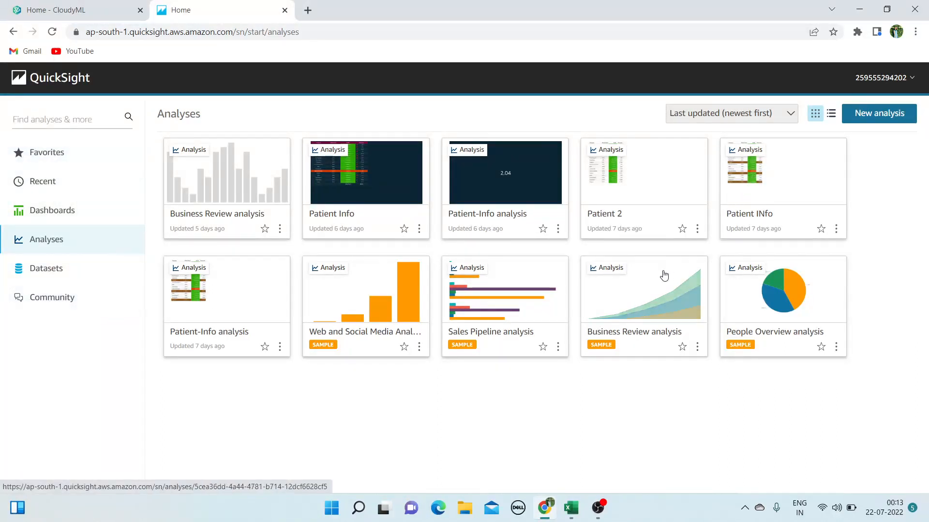
click(883, 119)
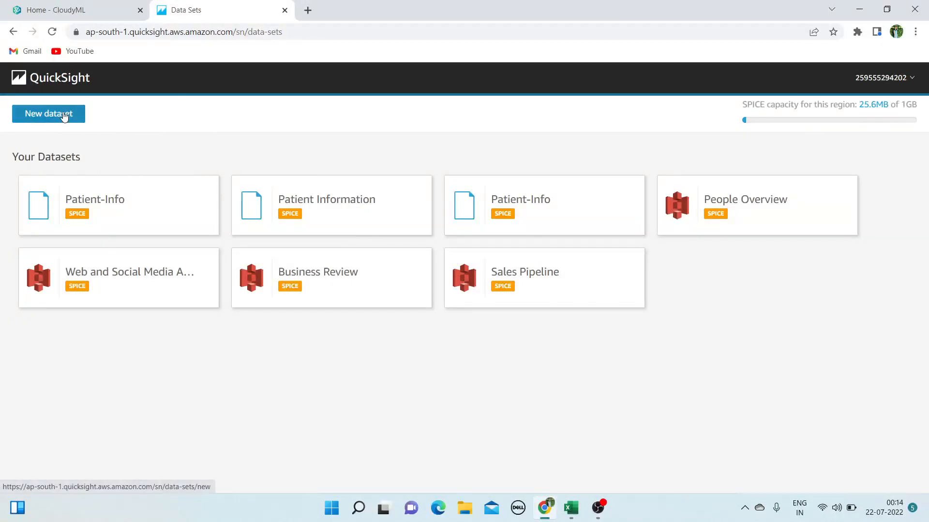
Choose New dataset with the Upload a file source, opening the Desktop file picker
click(61, 114)
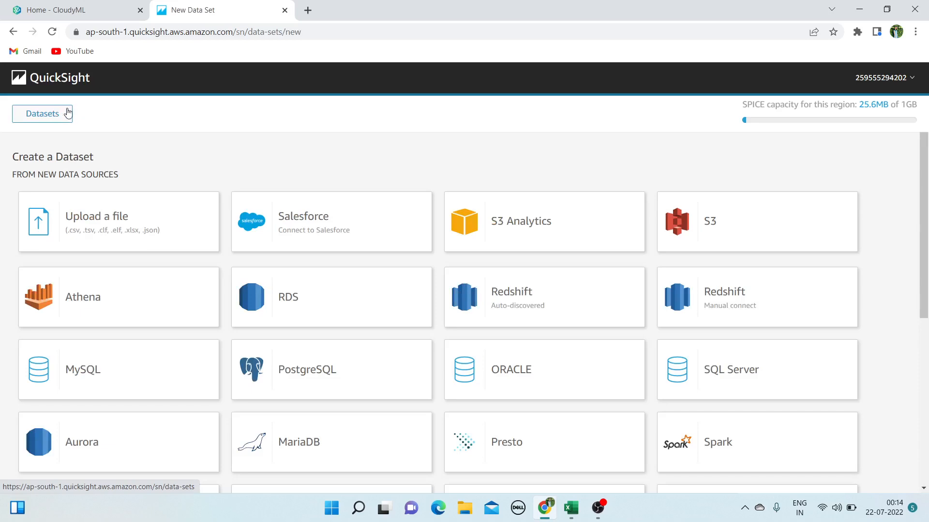
scroll(186, 311, down, 5)
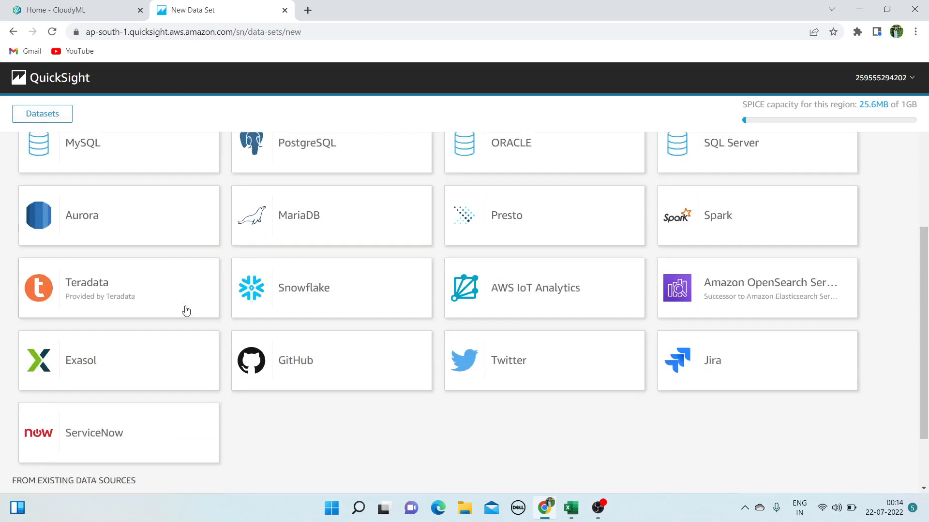
scroll(186, 311, down, 2)
scroll(186, 310, up, 7)
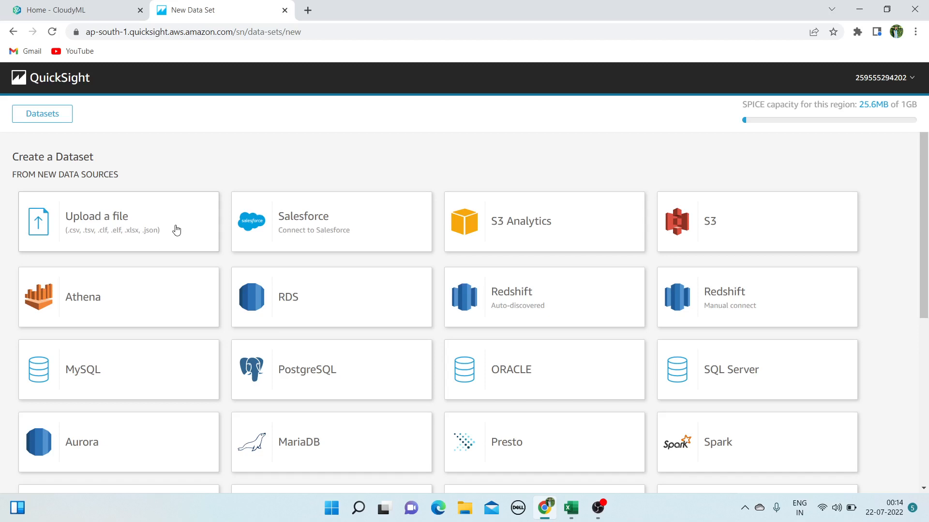
click(176, 229)
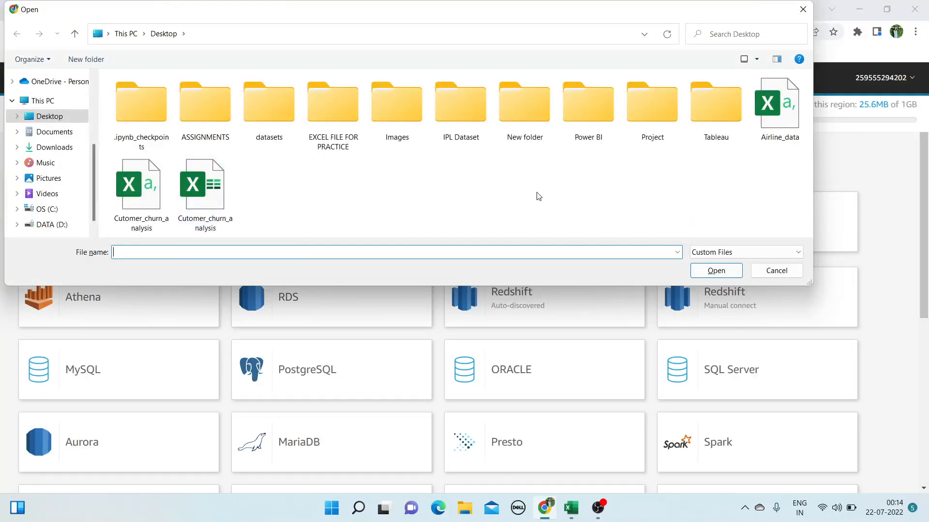
Upload Hotel Bookings.csv from the EXCEL FILE FOR PRACTICE folder to QuickSight
double_click(343, 118)
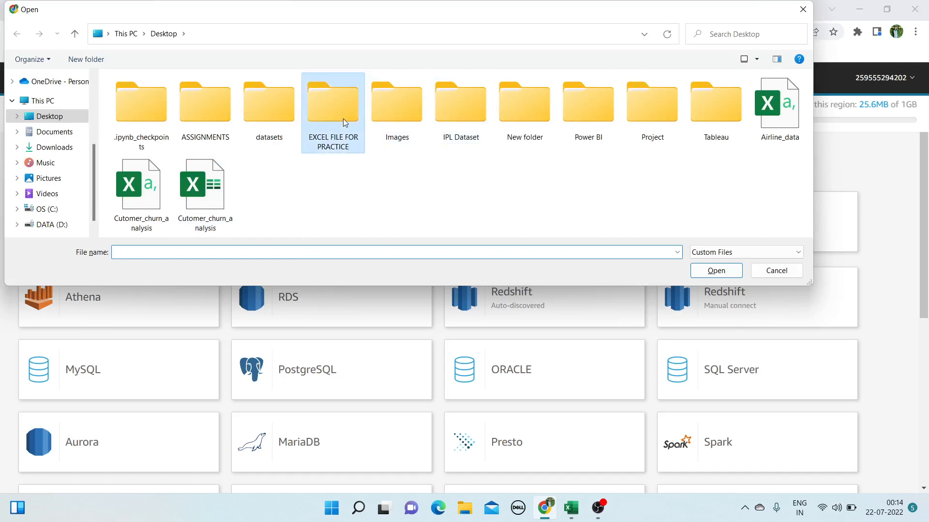
scroll(382, 154, down, 3)
scroll(223, 186, up, 3)
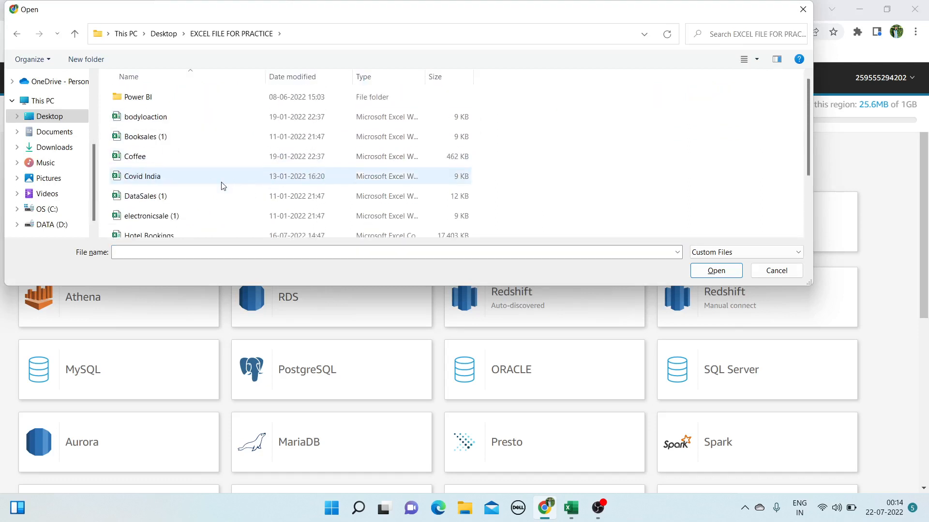
scroll(221, 186, down, 2)
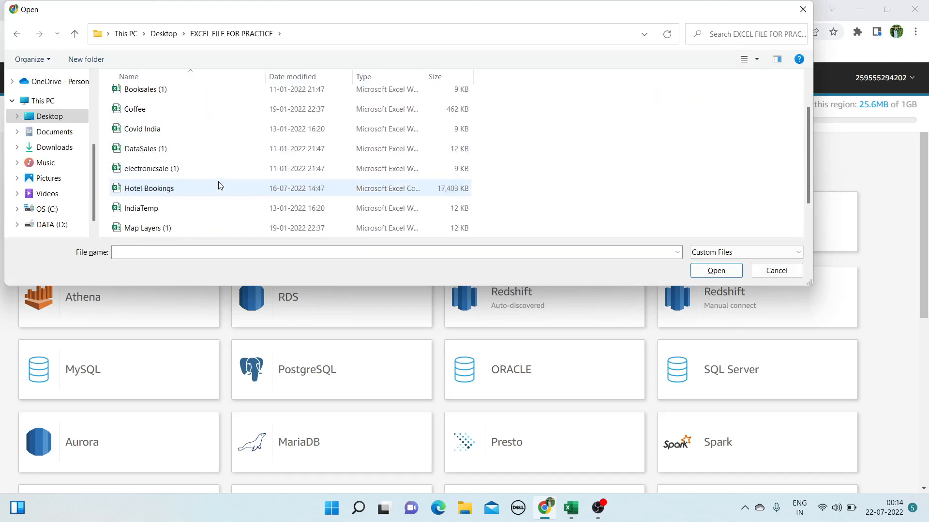
click(160, 193)
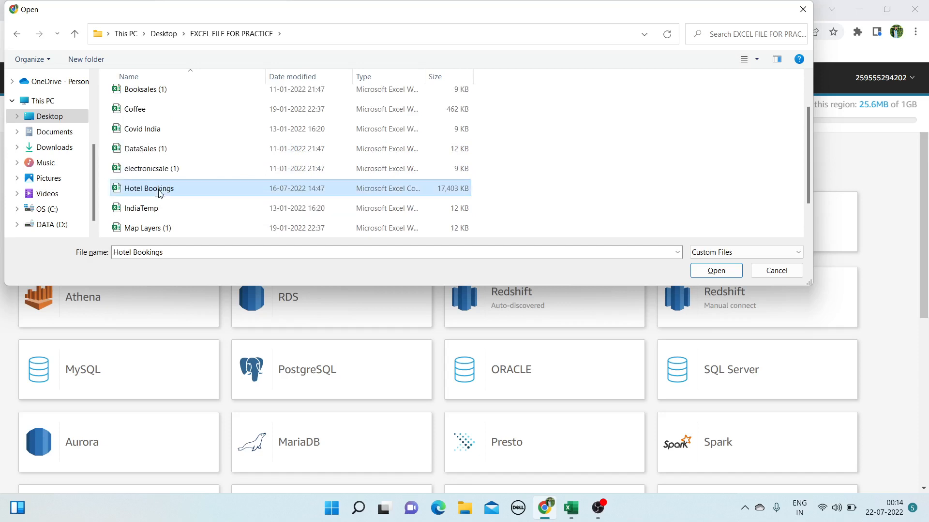
click(720, 273)
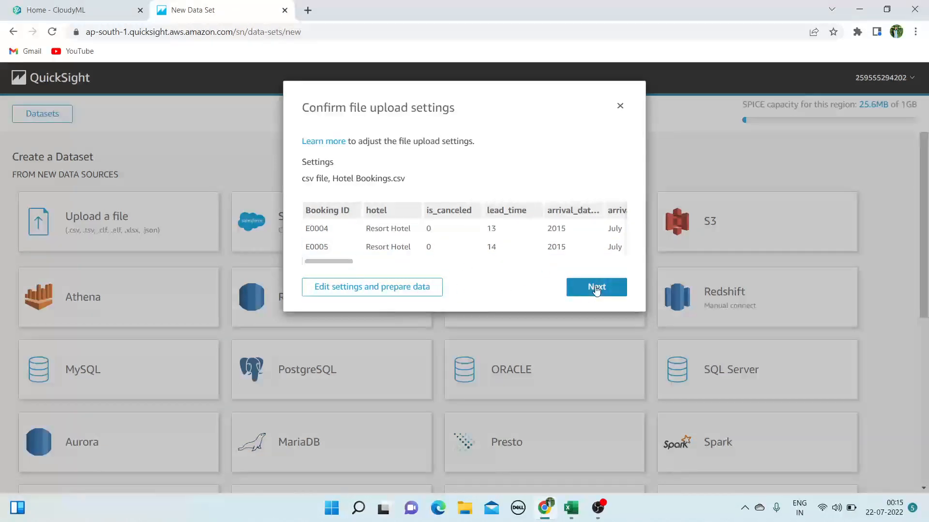
Accept the upload settings and open the Hotel Bookings dataset in data prep
click(596, 288)
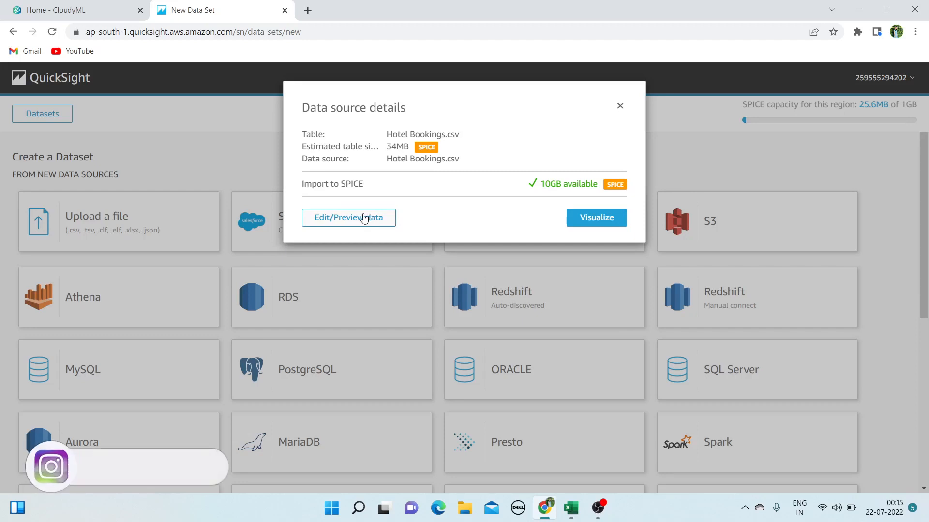
click(364, 218)
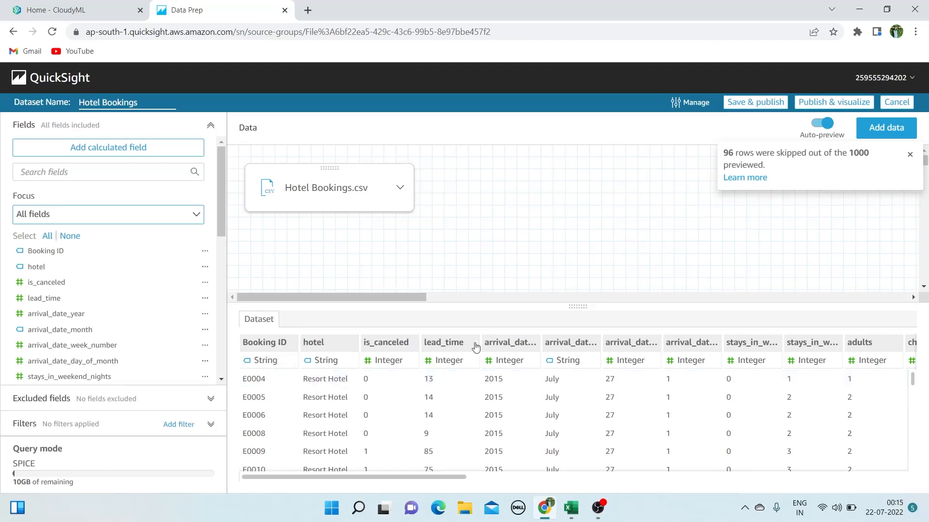
Review the Hotel Bookings columns, then publish the dataset into a new analysis
scroll(115, 290, down, 2)
scroll(114, 302, down, 6)
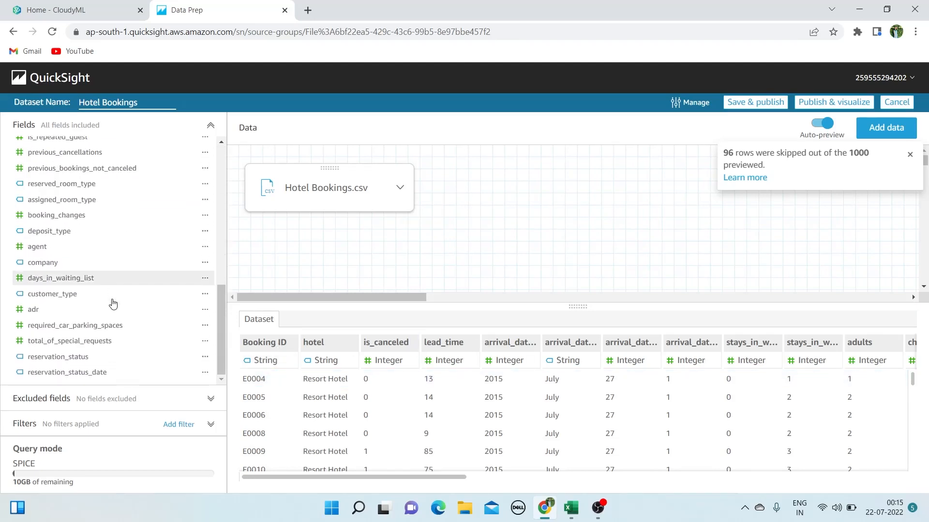
scroll(114, 304, up, 6)
scroll(111, 303, up, 2)
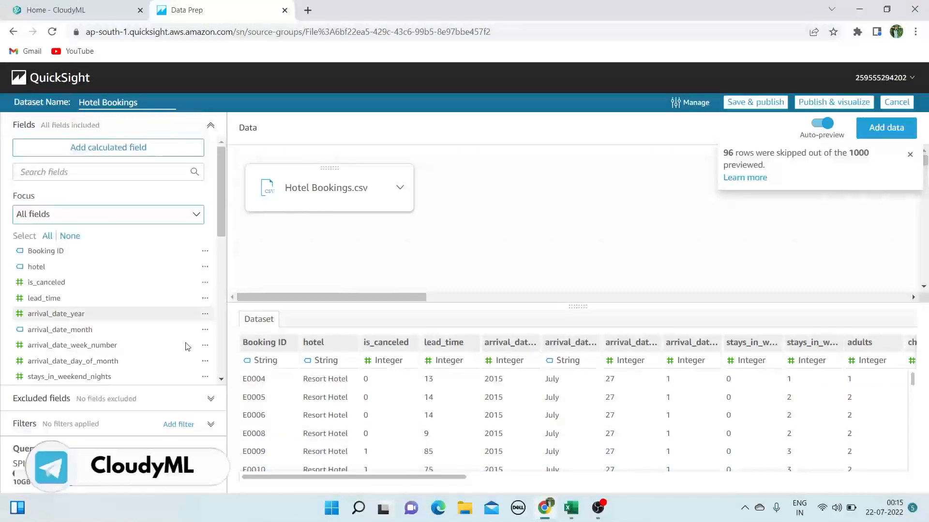
scroll(129, 332, down, 6)
scroll(78, 377, down, 3)
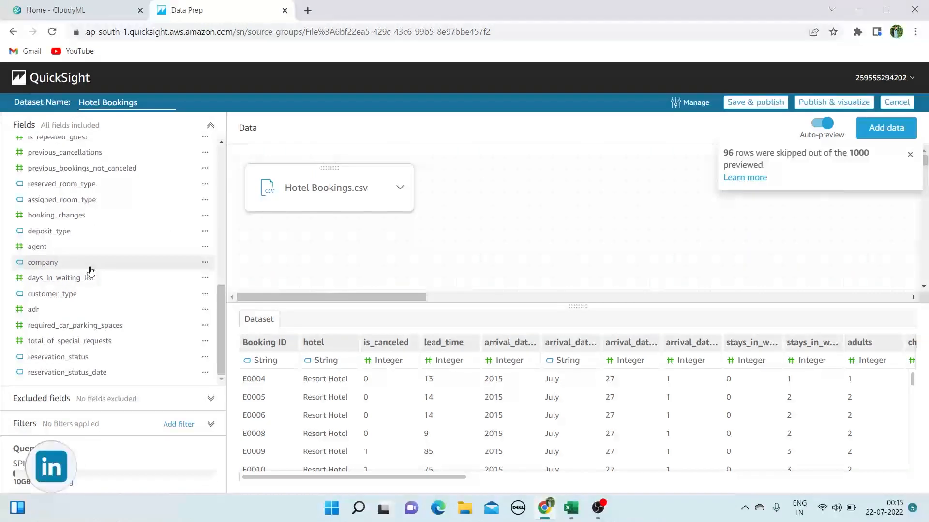
click(821, 105)
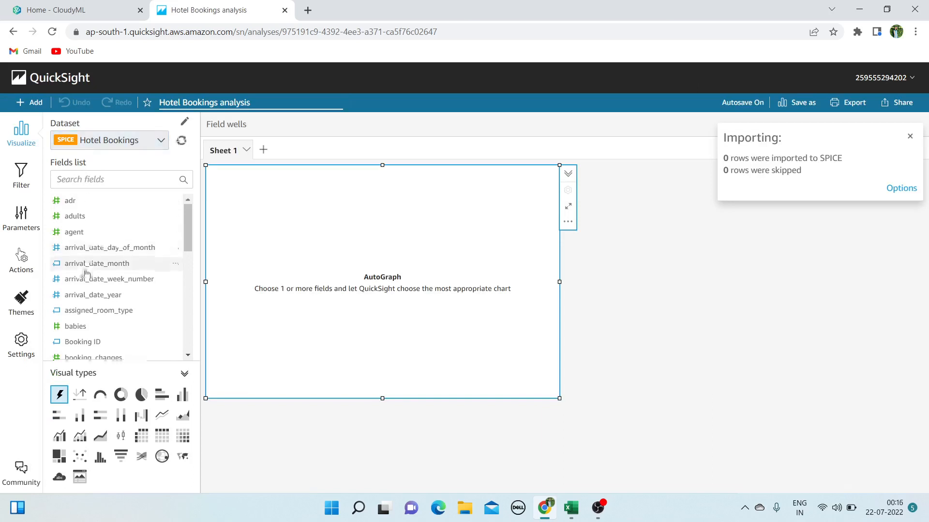
Dismiss the importing notice and scan the Hotel Bookings field list
scroll(85, 242, down, 1)
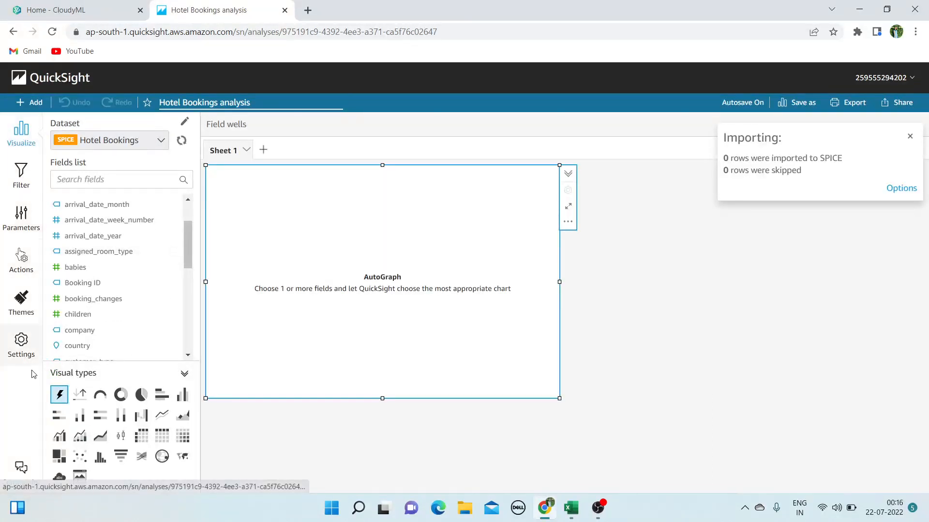
scroll(114, 346, down, 3)
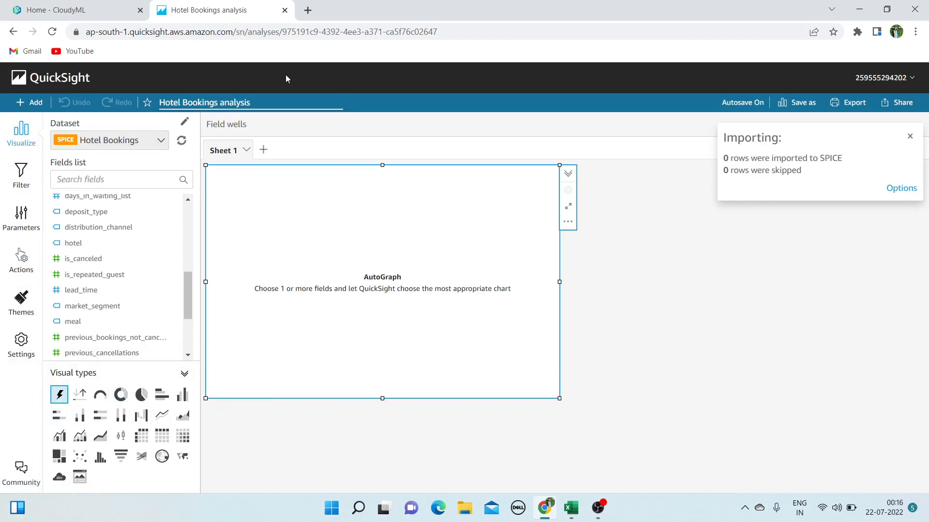
click(912, 139)
scroll(86, 295, down, 2)
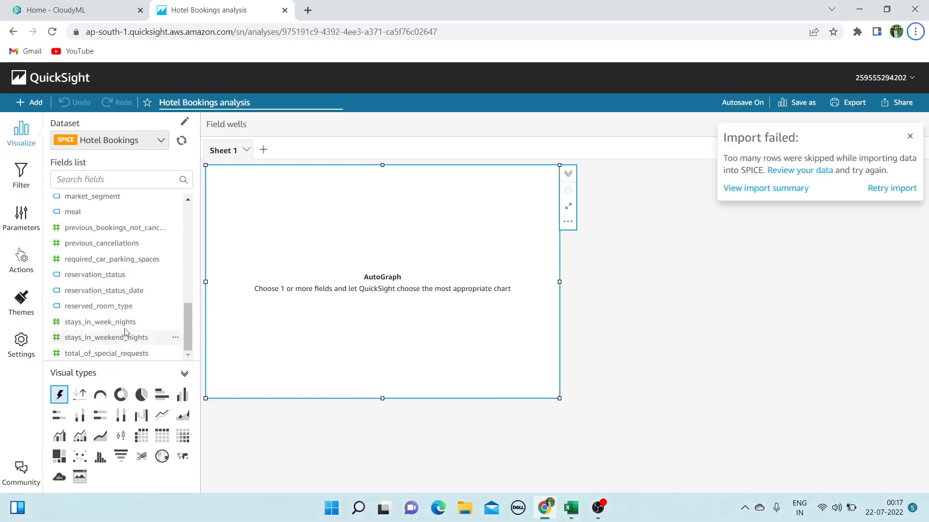
scroll(125, 285, up, 8)
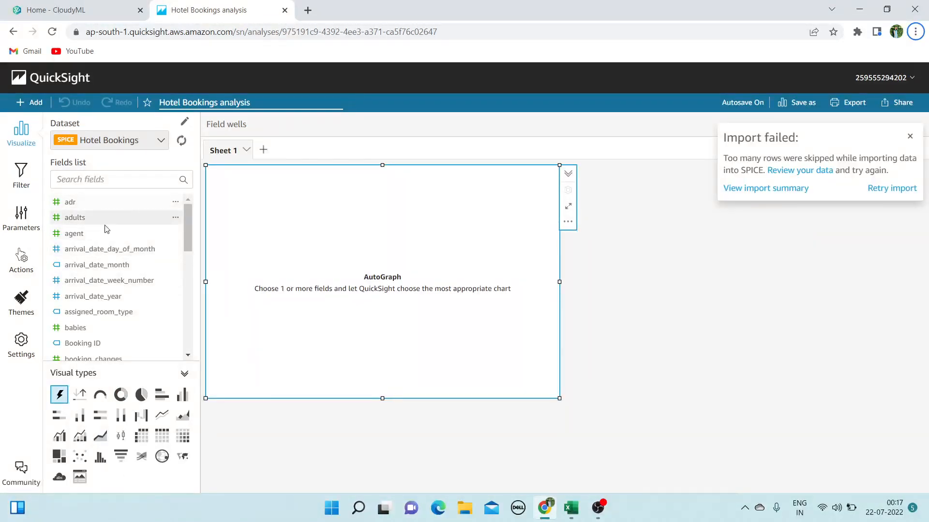
scroll(91, 251, down, 3)
scroll(94, 275, up, 3)
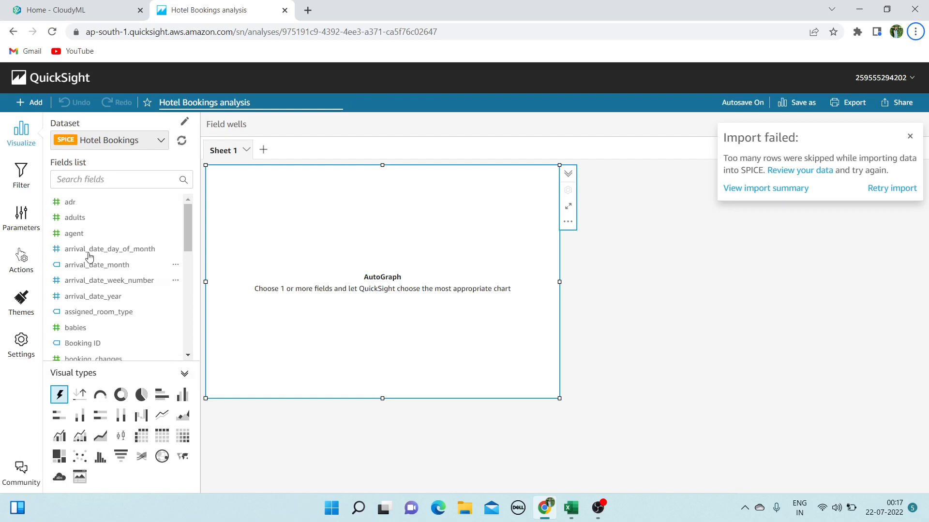
scroll(73, 286, down, 3)
scroll(99, 290, down, 5)
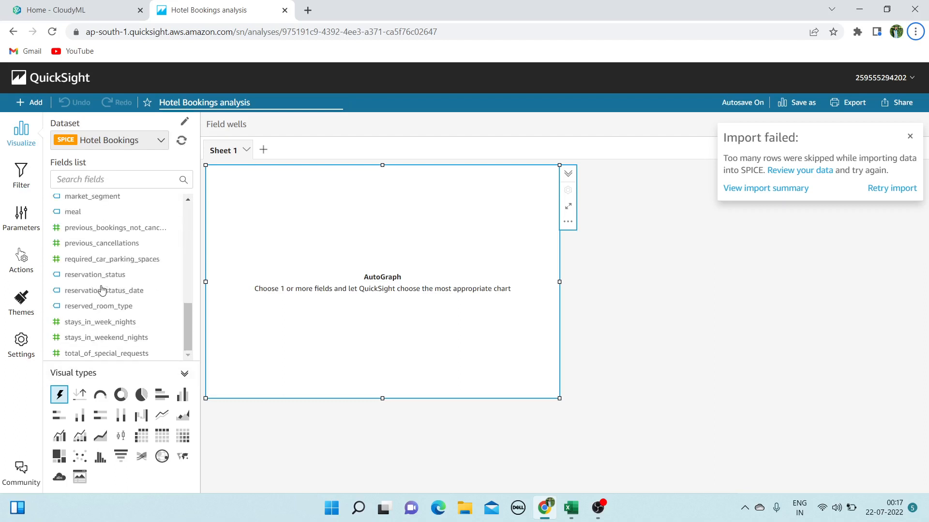
scroll(91, 272, up, 2)
Add Booking ID and arrival_date_year to the first visual
click(103, 185)
text(id)
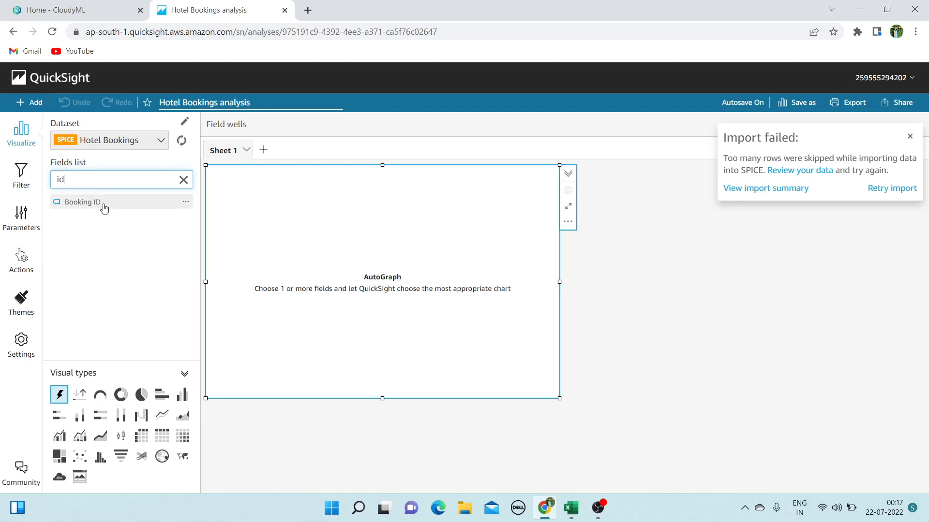
click(101, 202)
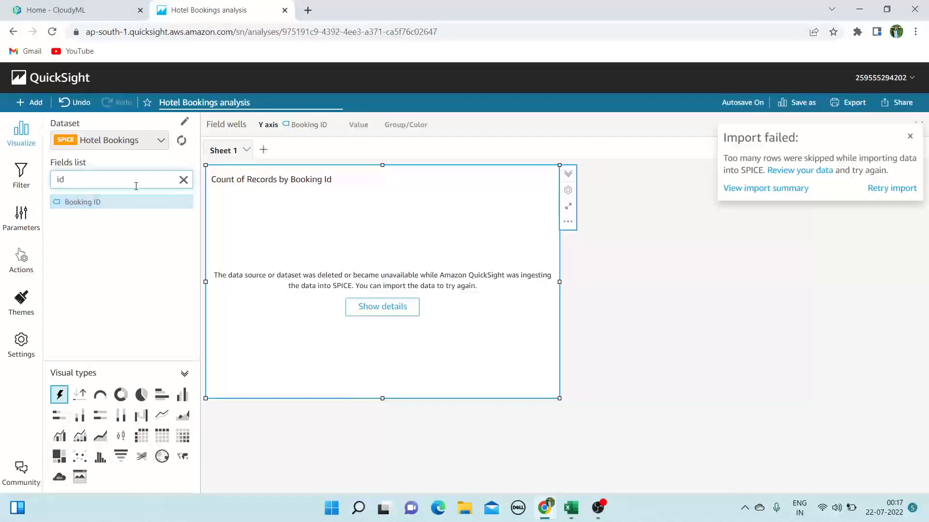
key(BackSpace)
key(BackSpace)
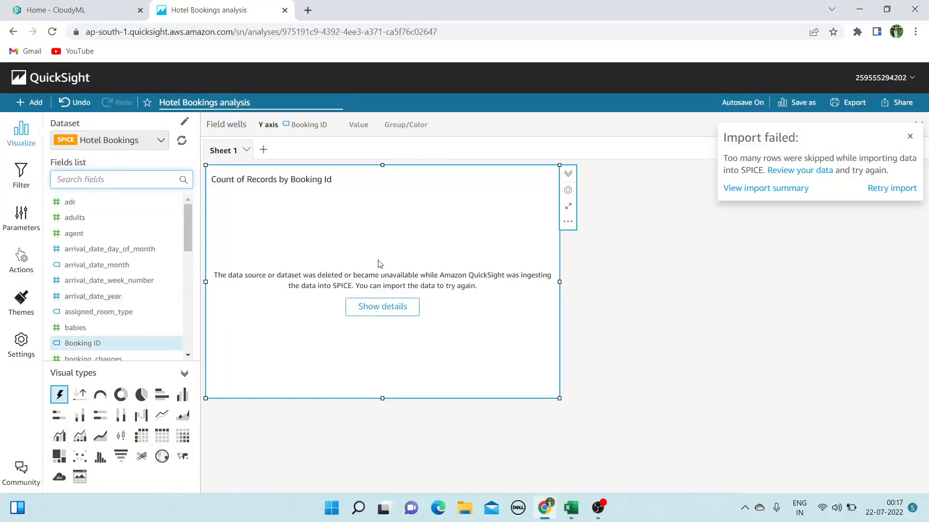
click(111, 302)
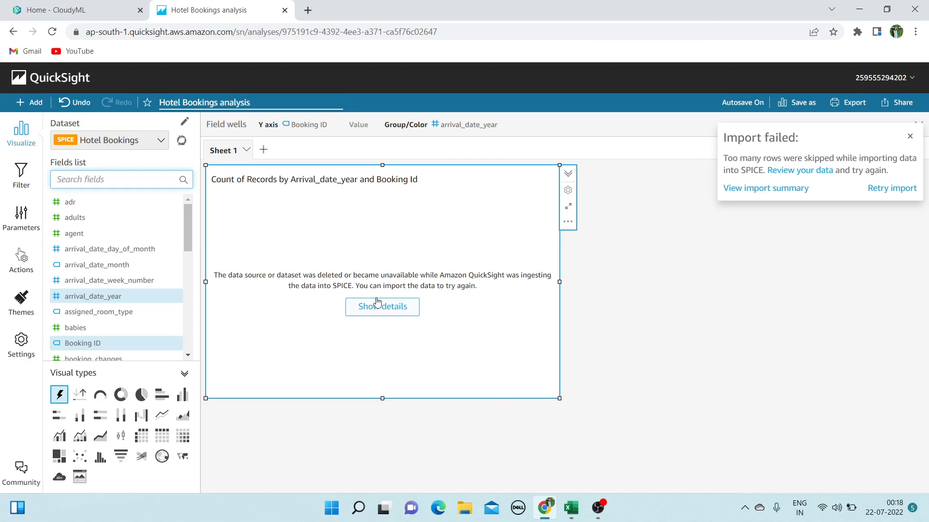
Retry the failed import by editing and republishing the Hotel Bookings dataset
click(901, 192)
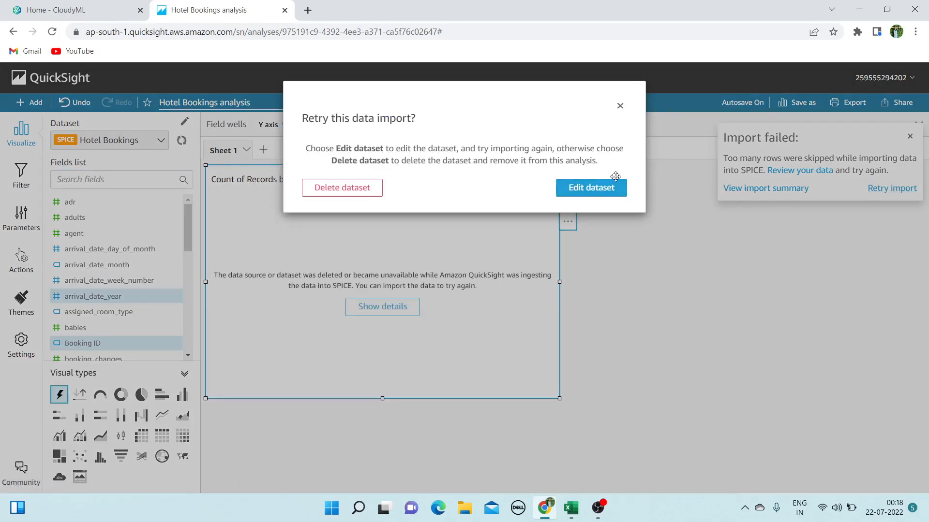
click(605, 189)
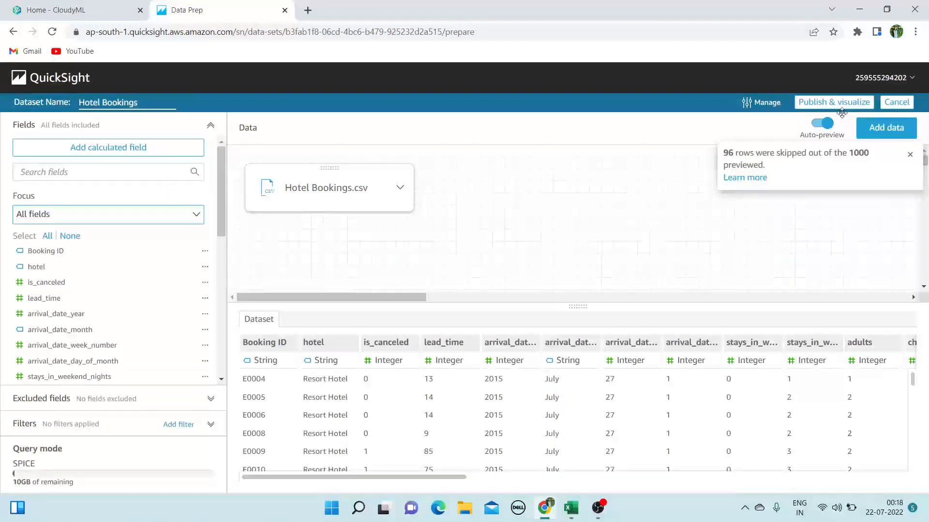
click(842, 104)
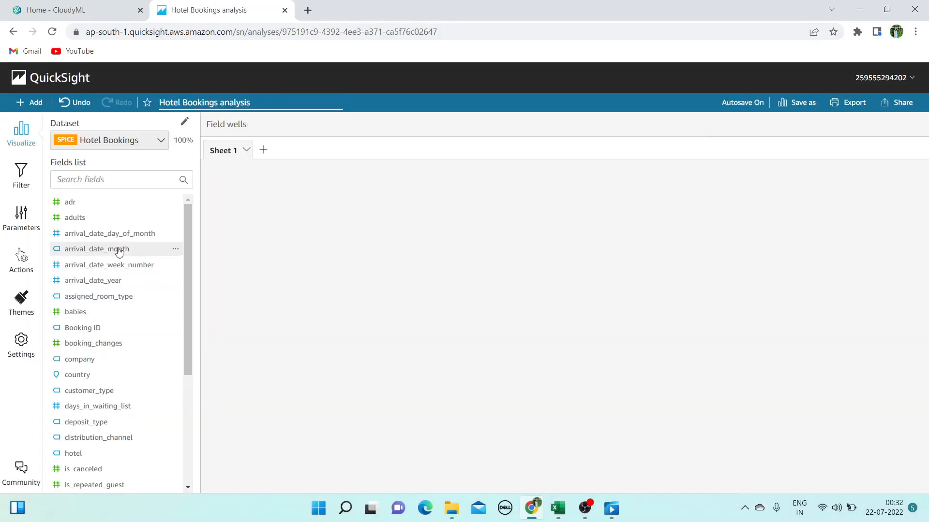
Put arrival_date_year on the axis with Booking ID count as Value, shown as vertical bars
click(106, 281)
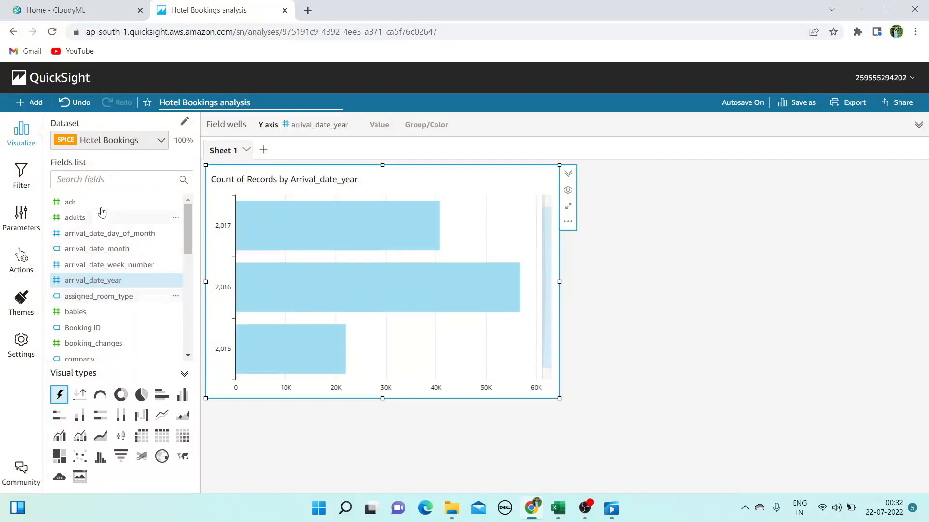
click(118, 180)
text(boo)
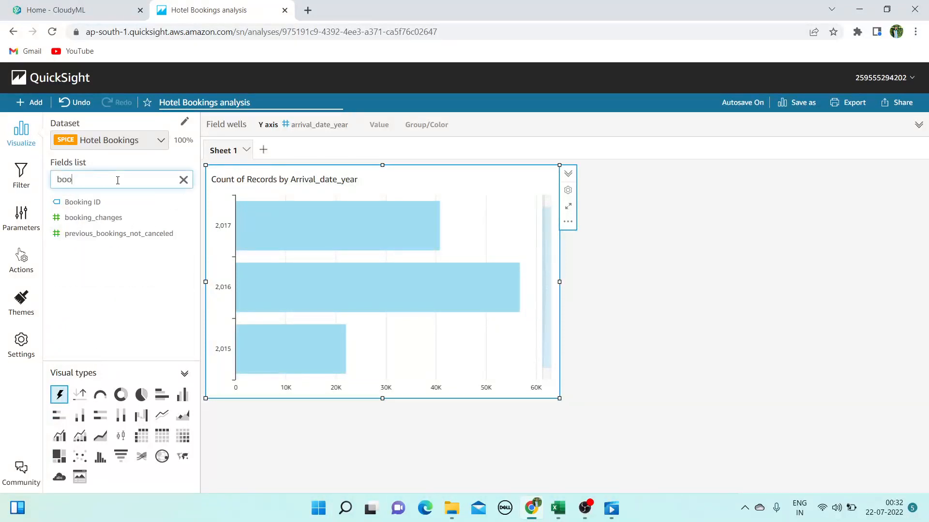
click(107, 202)
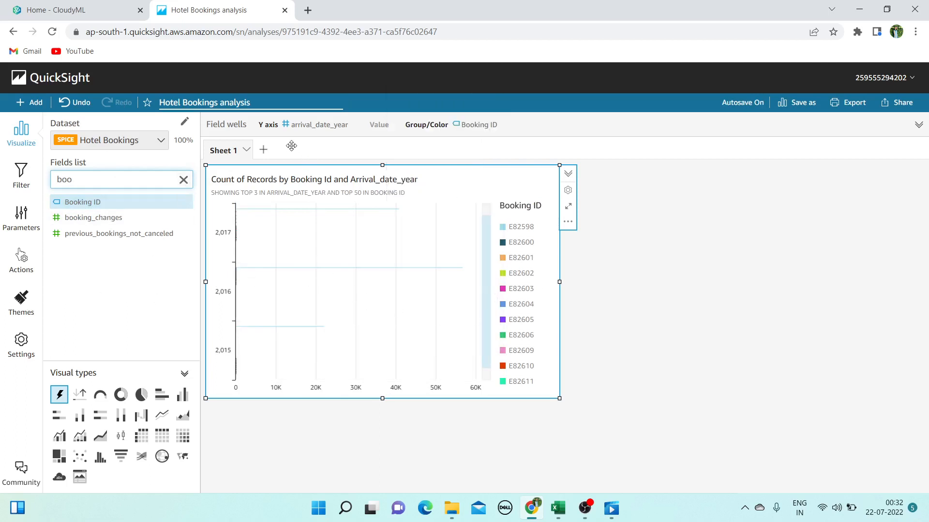
click(308, 127)
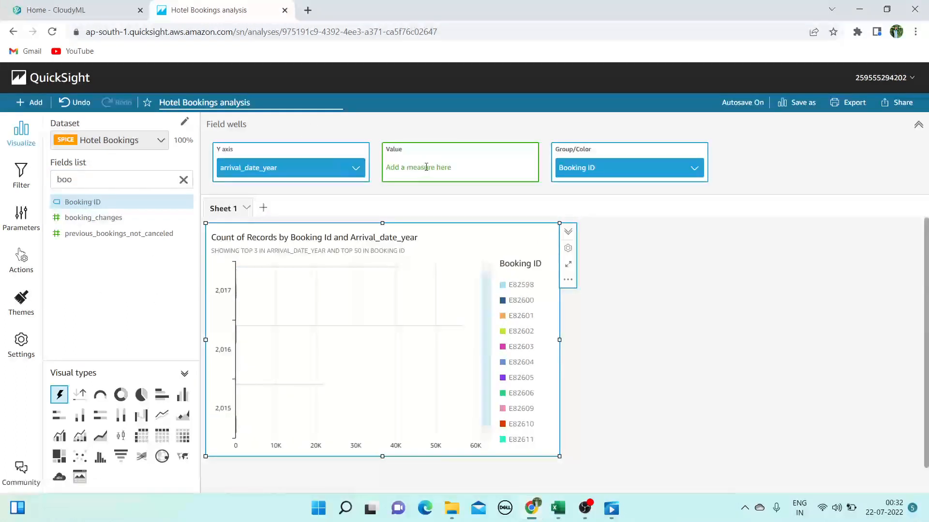
drag(597, 171, 430, 173)
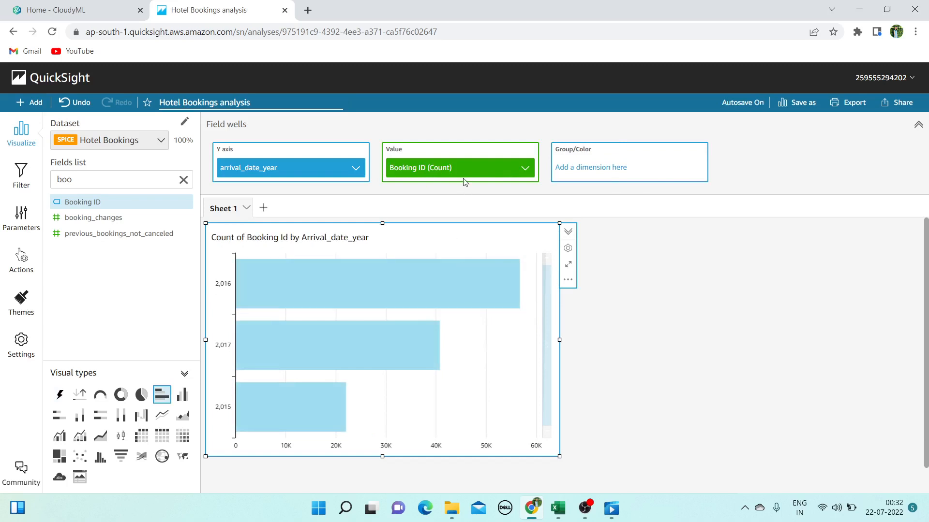
drag(464, 175, 592, 179)
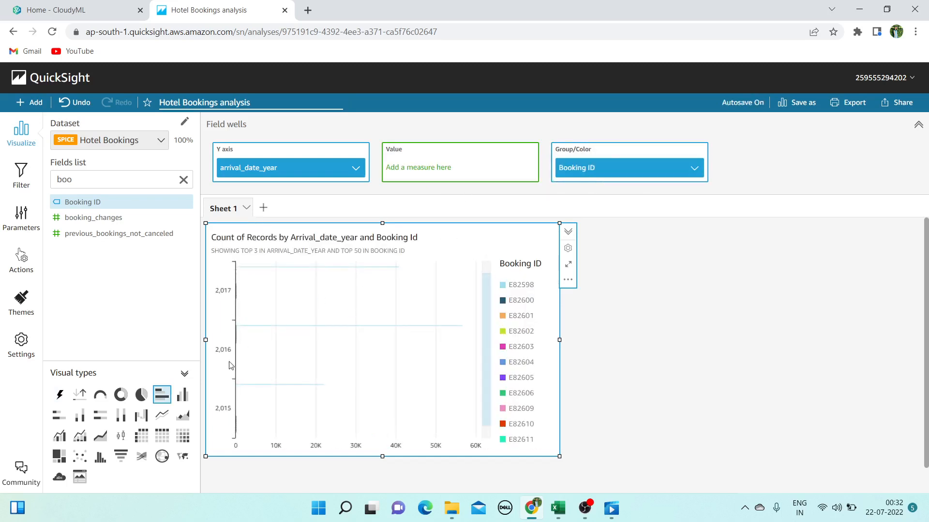
click(184, 180)
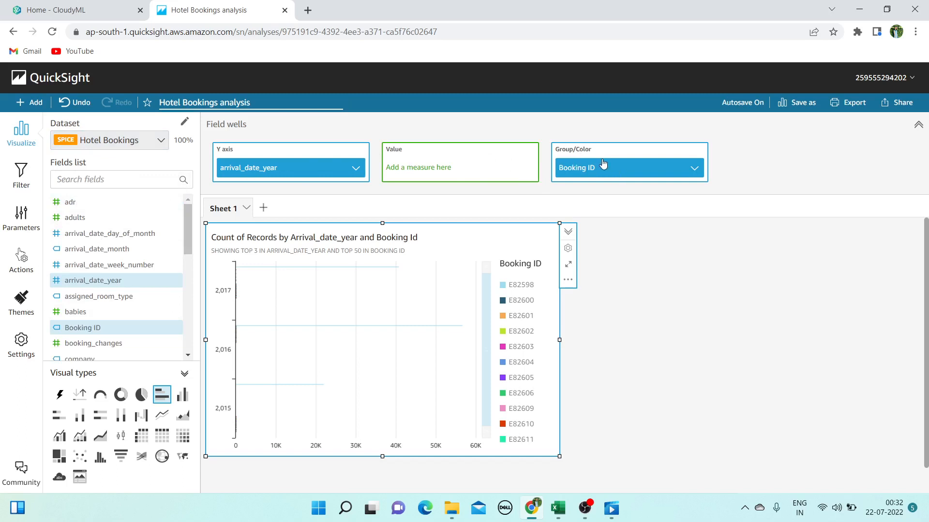
drag(597, 169, 426, 175)
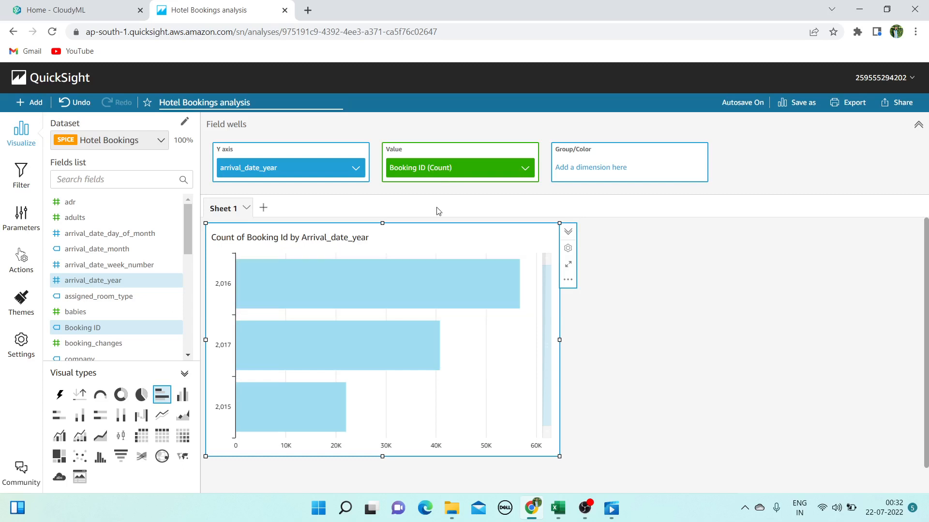
click(182, 396)
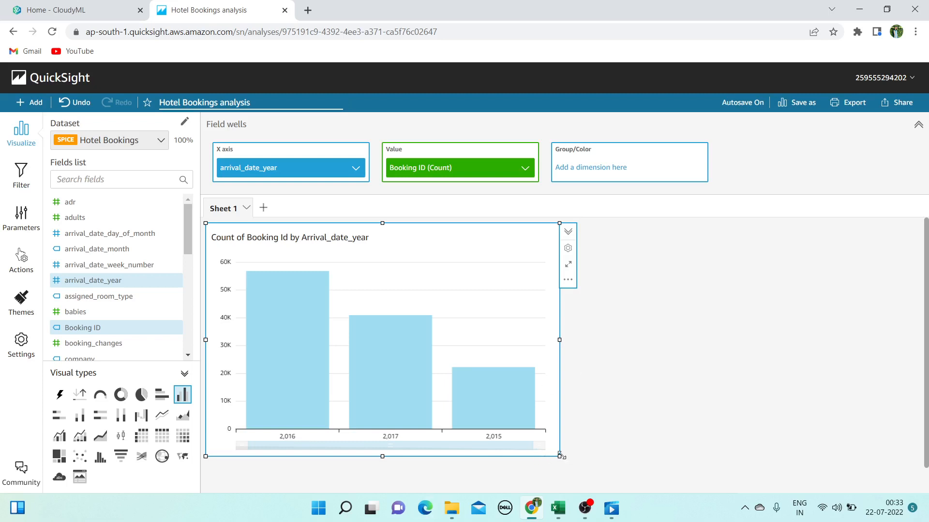
Narrow the year chart and remove its x-axis data zoom bar
drag(556, 455, 510, 458)
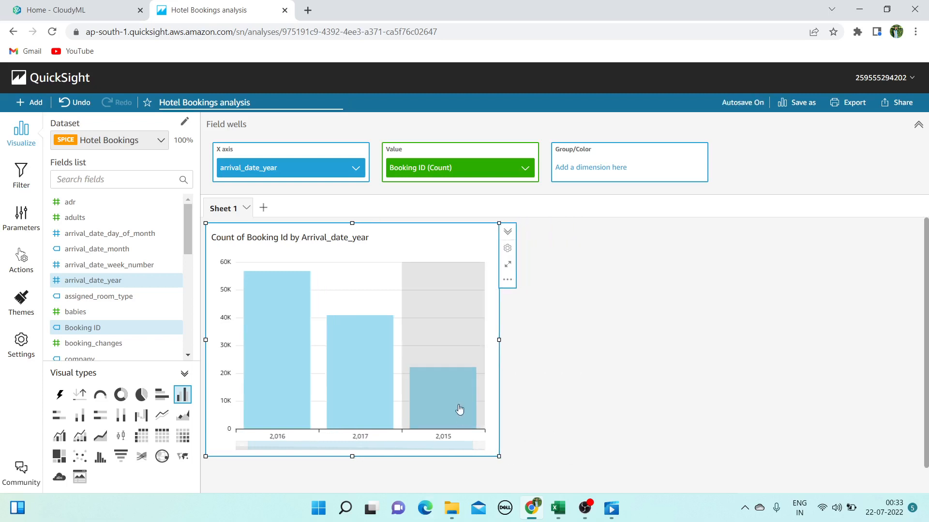
click(508, 250)
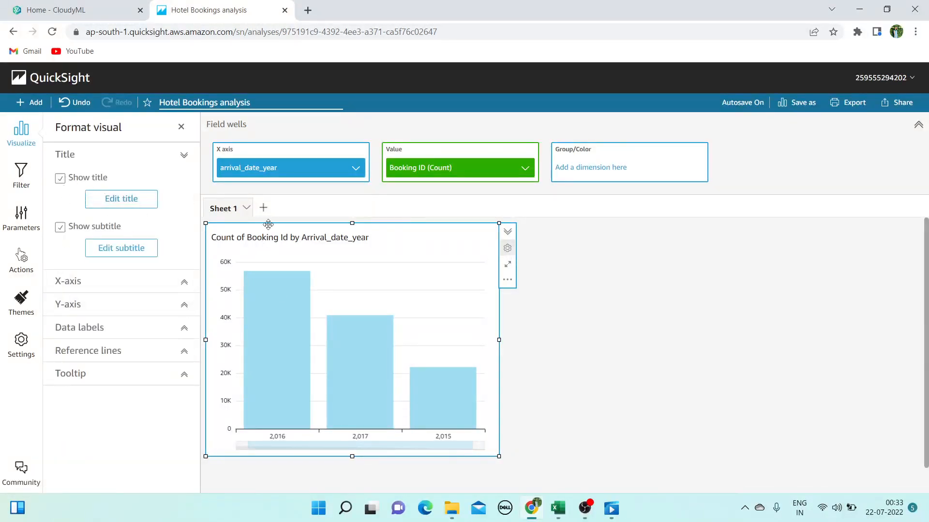
click(60, 178)
click(60, 178)
click(112, 283)
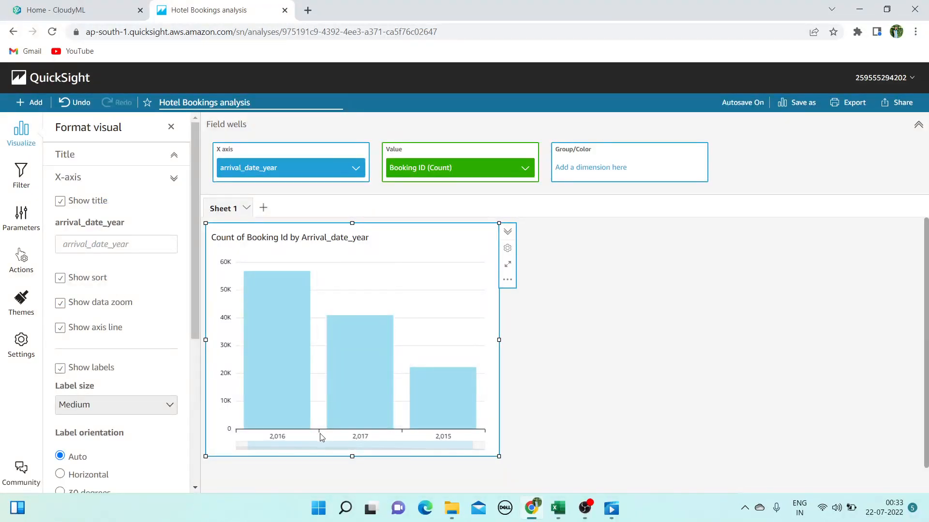
click(60, 304)
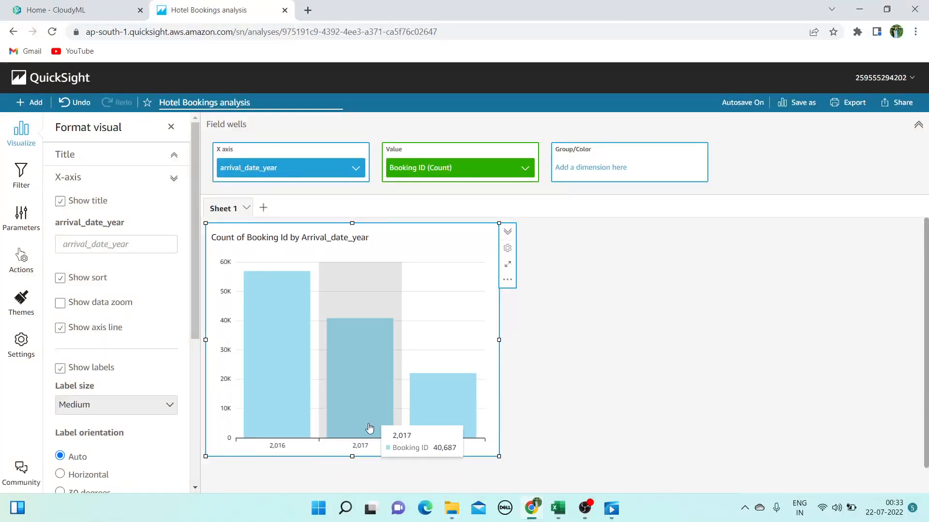
Try hiding the x-axis baseline and labels, keeping both shown with medium-size labels
click(81, 334)
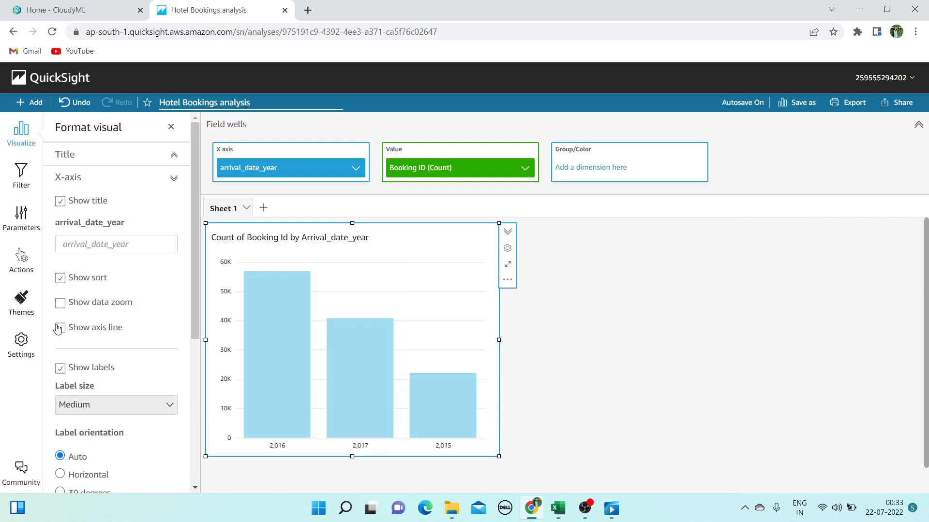
scroll(96, 317, down, 3)
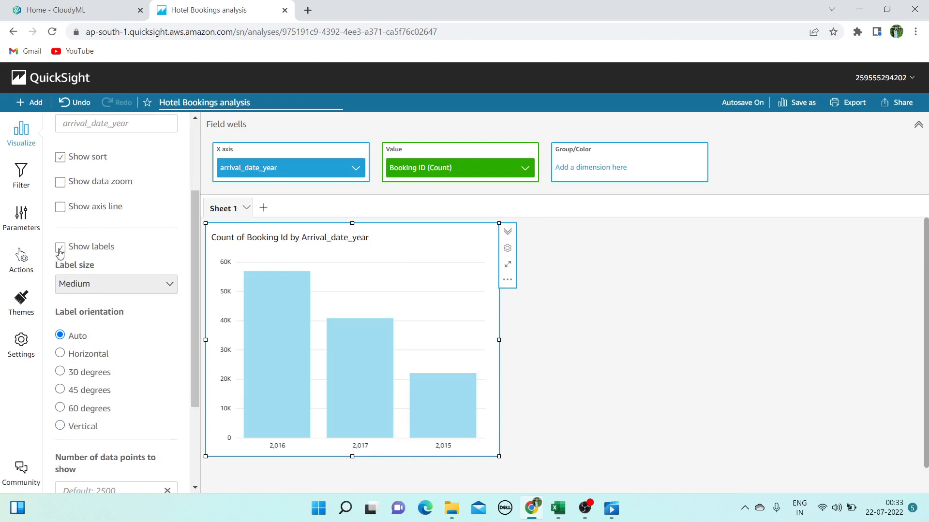
click(60, 249)
click(60, 253)
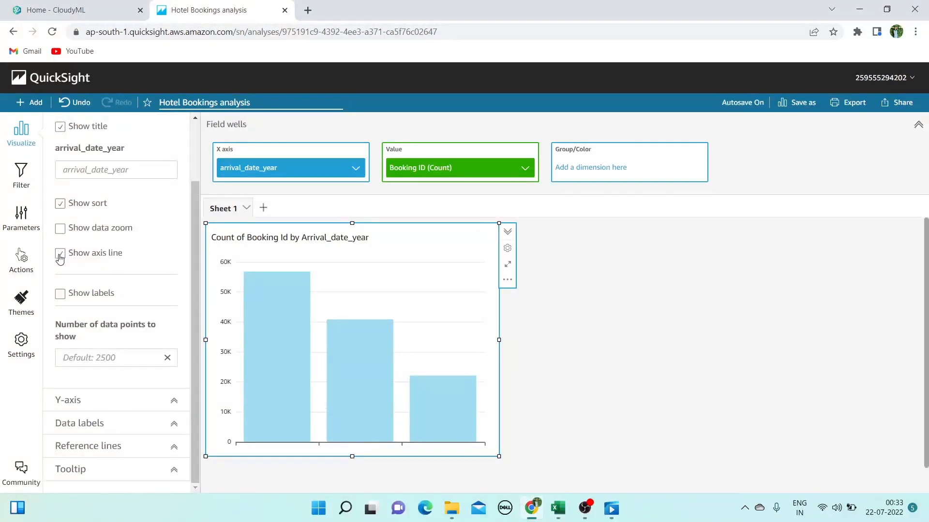
click(60, 294)
scroll(97, 278, down, 3)
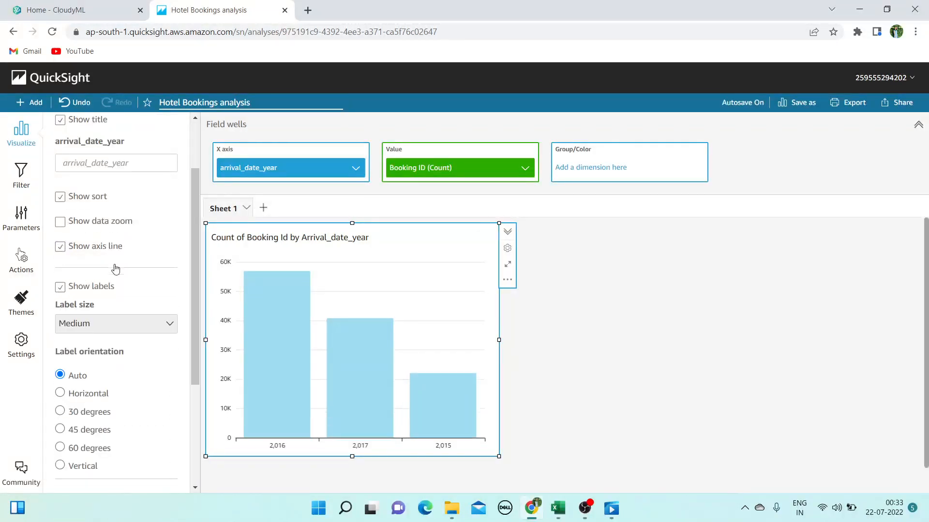
scroll(120, 242, down, 1)
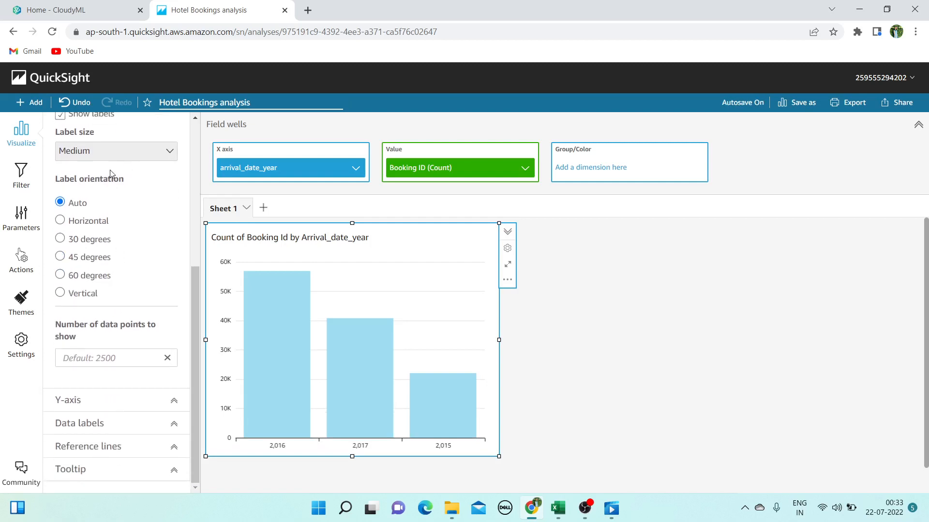
click(167, 151)
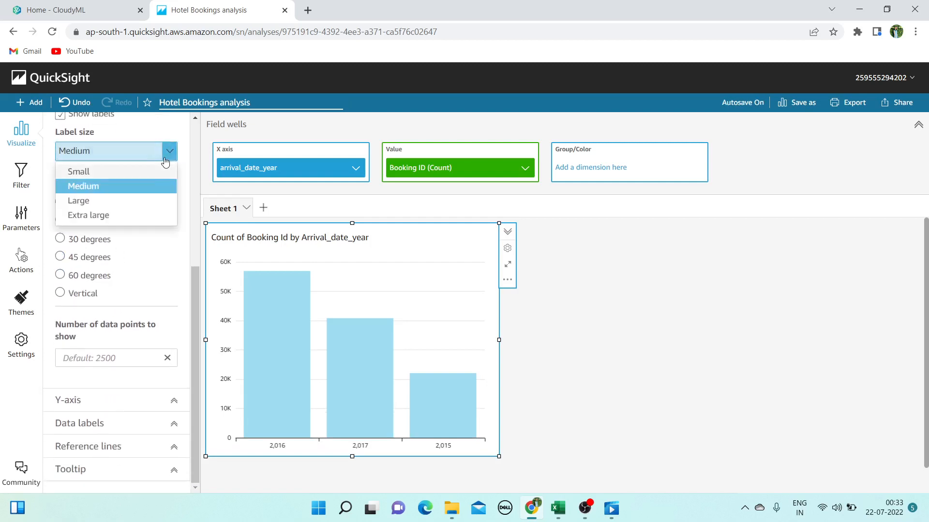
click(132, 172)
click(168, 152)
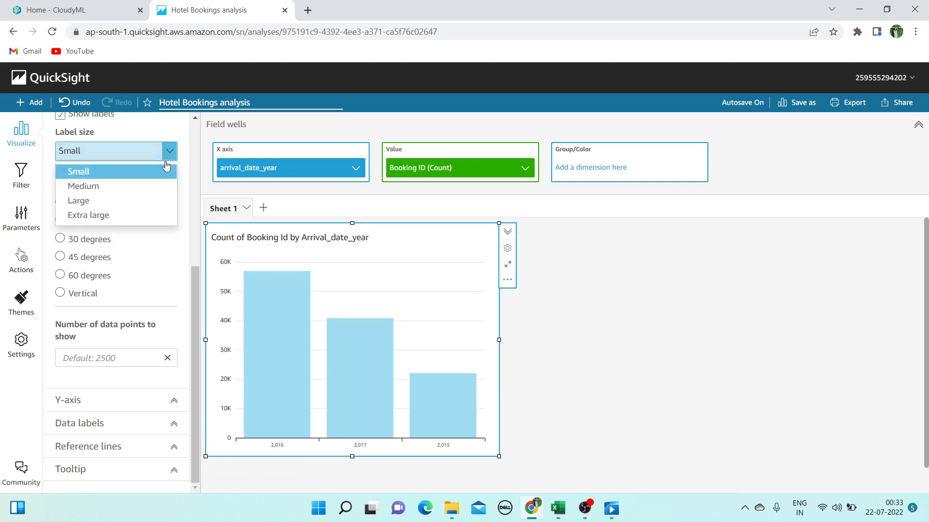
click(142, 187)
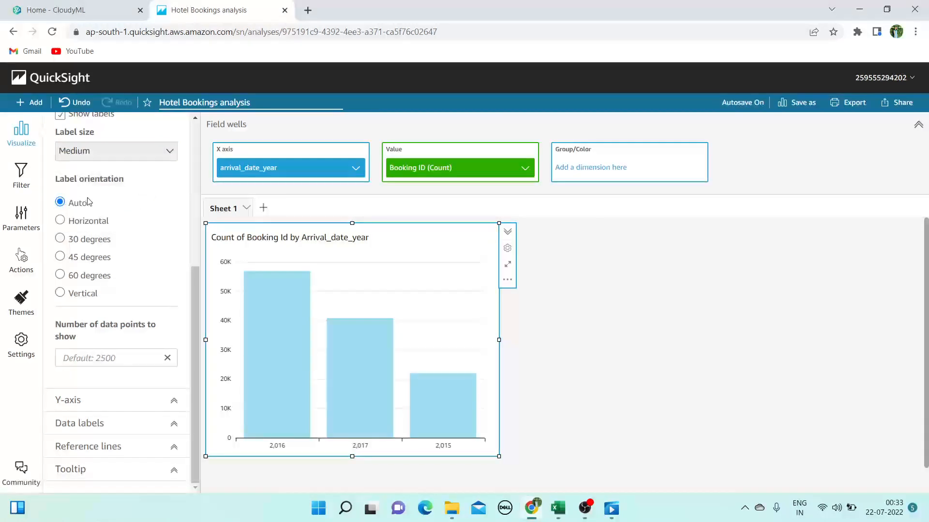
Test 30°, 45°, 60° and vertical label angles, then keep x-axis labels horizontal
click(65, 225)
click(60, 240)
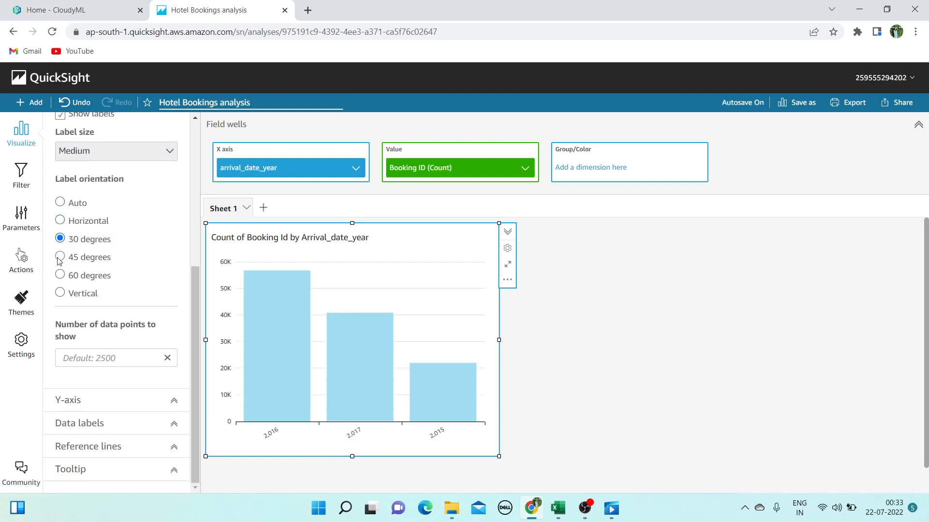
click(60, 260)
click(59, 278)
click(59, 296)
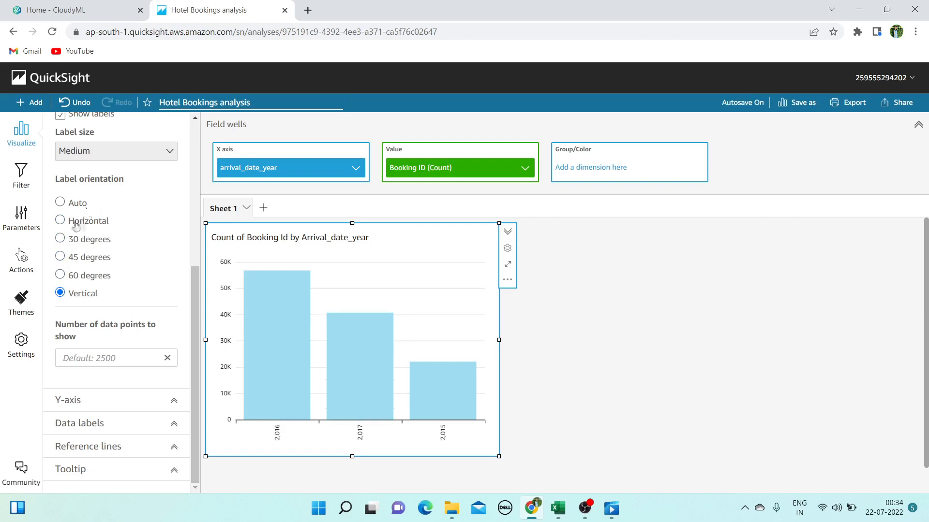
click(61, 221)
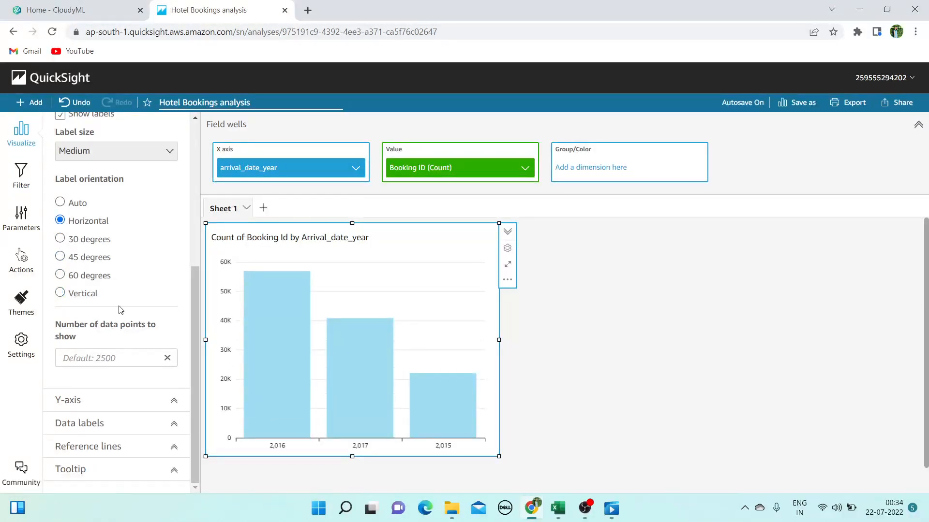
scroll(150, 227, up, 5)
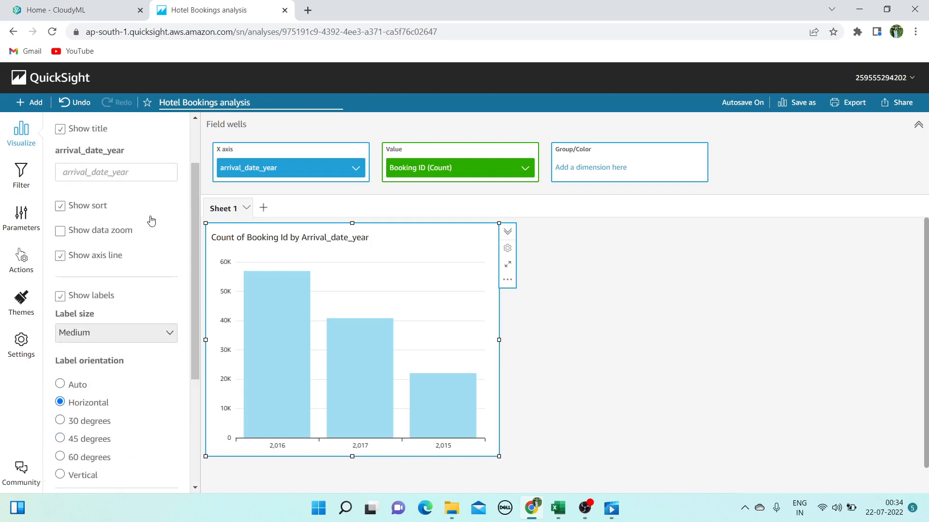
click(172, 178)
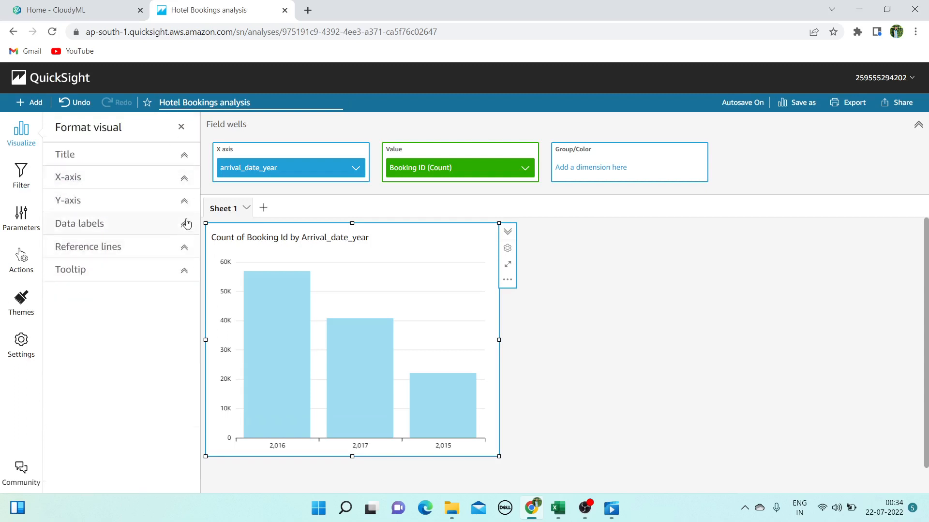
Look through the y-axis and reference line formatting options
click(185, 201)
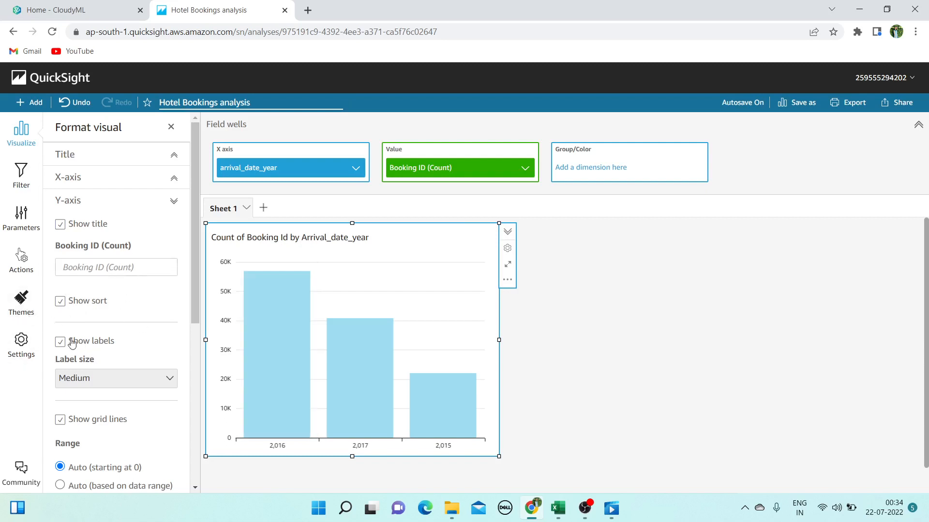
scroll(122, 333, down, 3)
scroll(121, 334, down, 4)
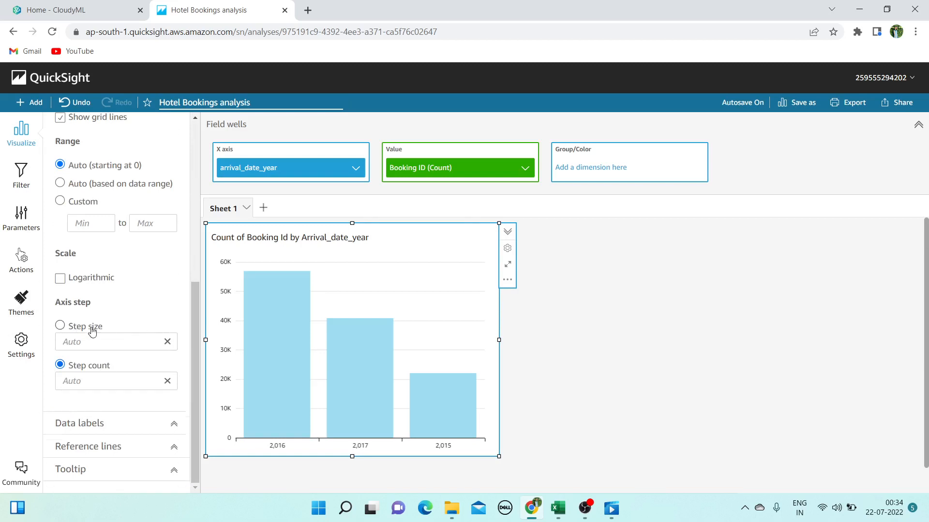
scroll(92, 329, up, 6)
click(176, 207)
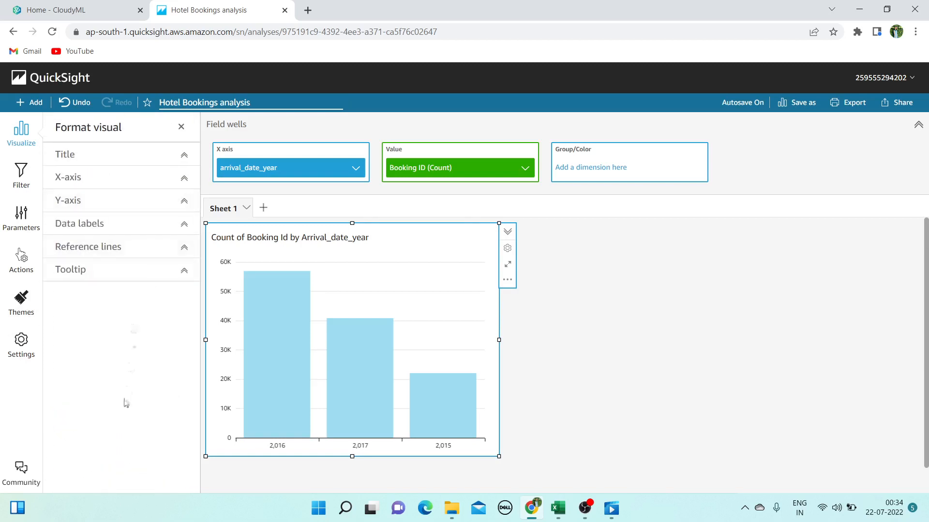
click(183, 247)
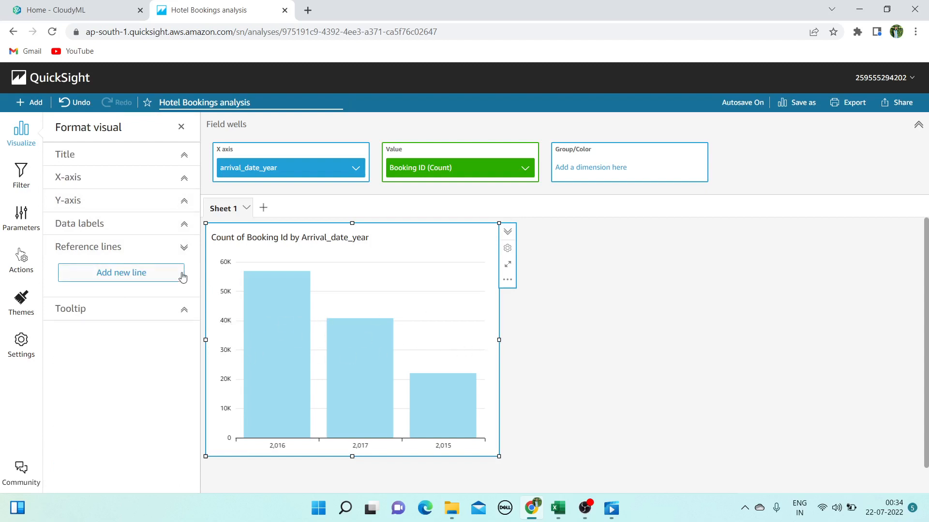
Show data labels inside the bars in Large, orange font
click(184, 225)
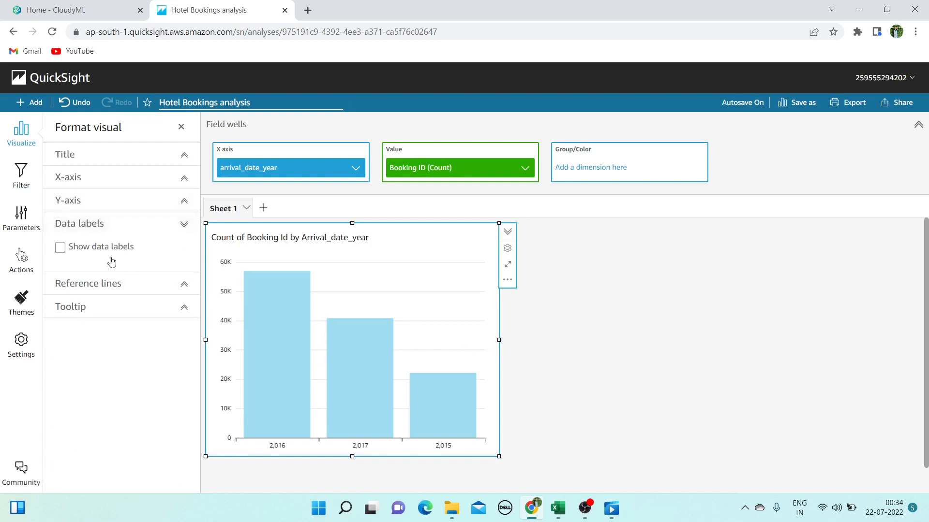
click(62, 251)
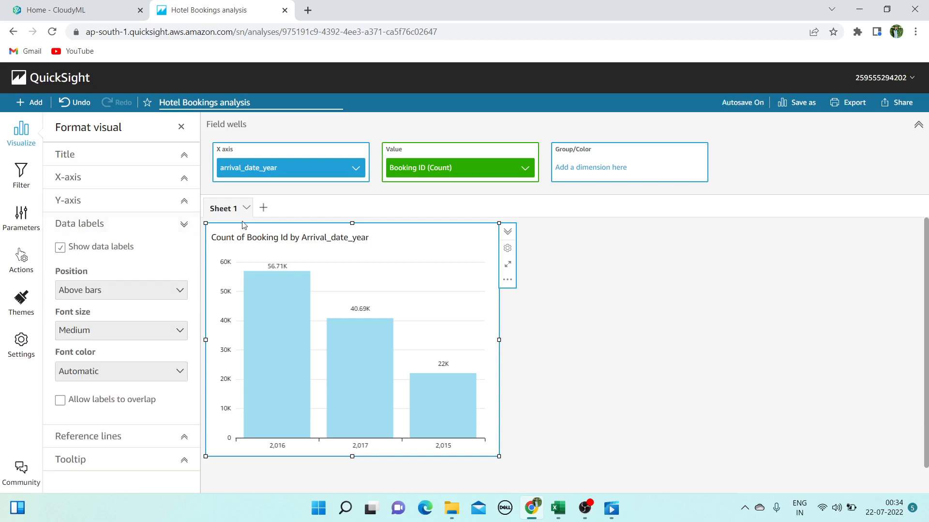
click(179, 291)
click(157, 325)
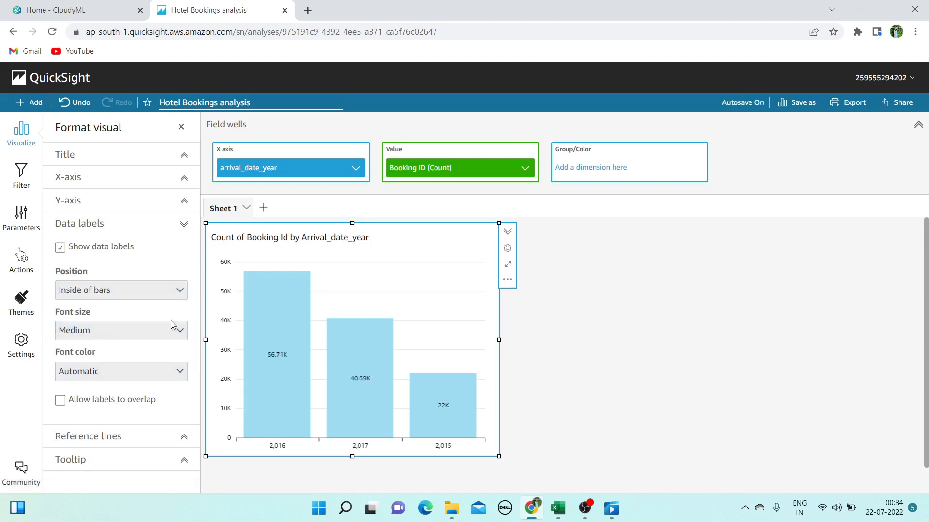
click(177, 329)
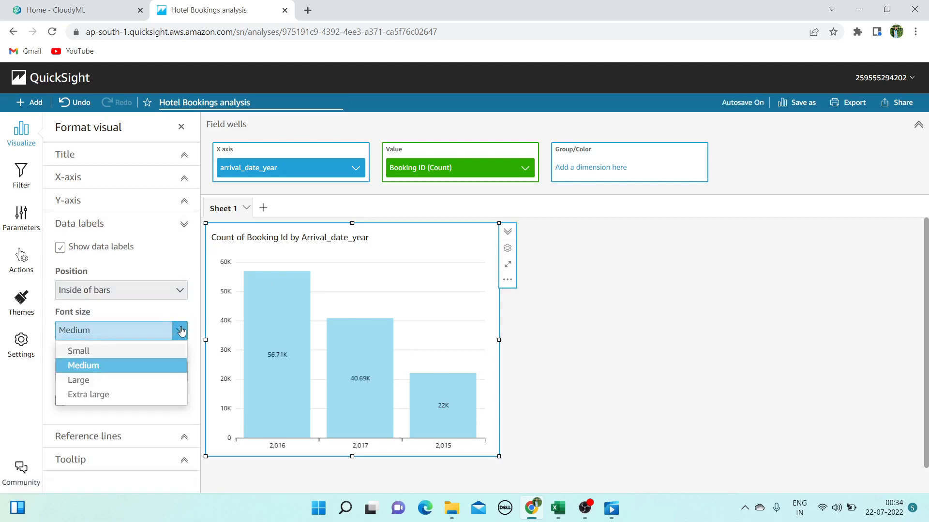
click(146, 385)
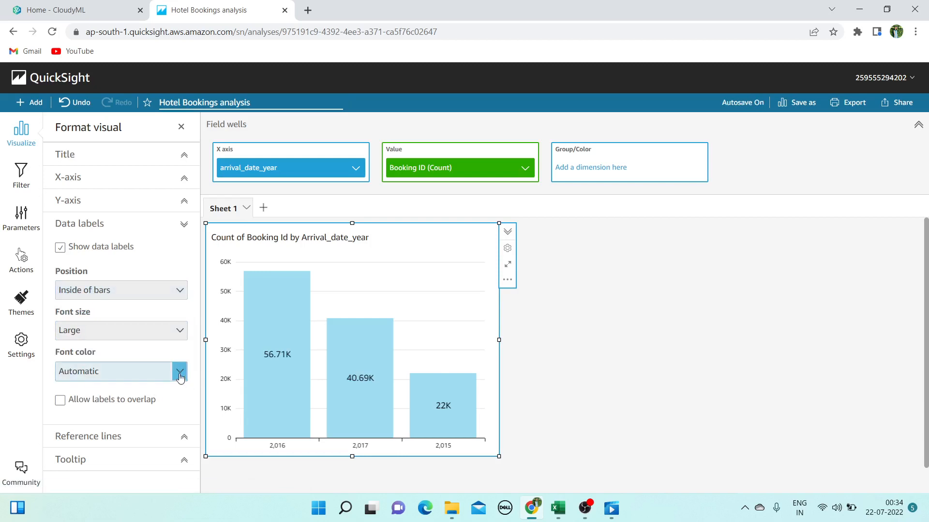
click(179, 378)
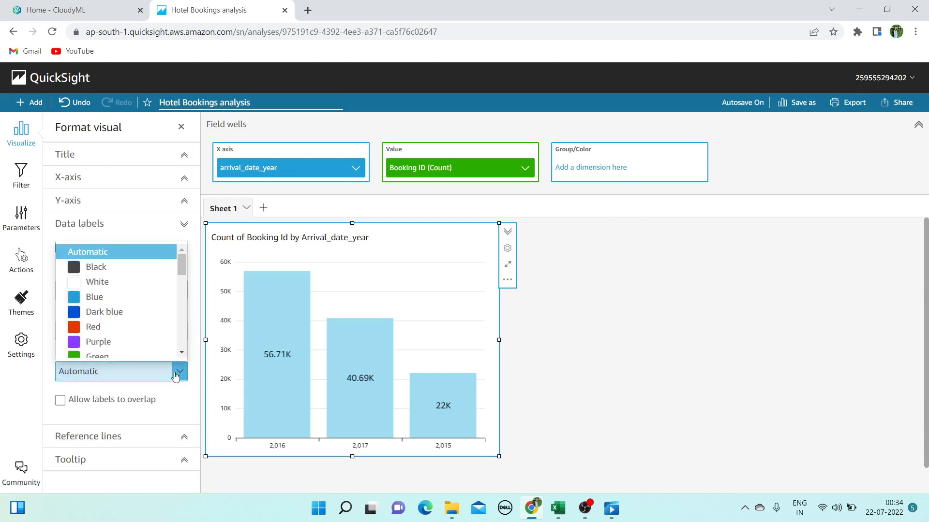
scroll(97, 319, down, 2)
click(92, 309)
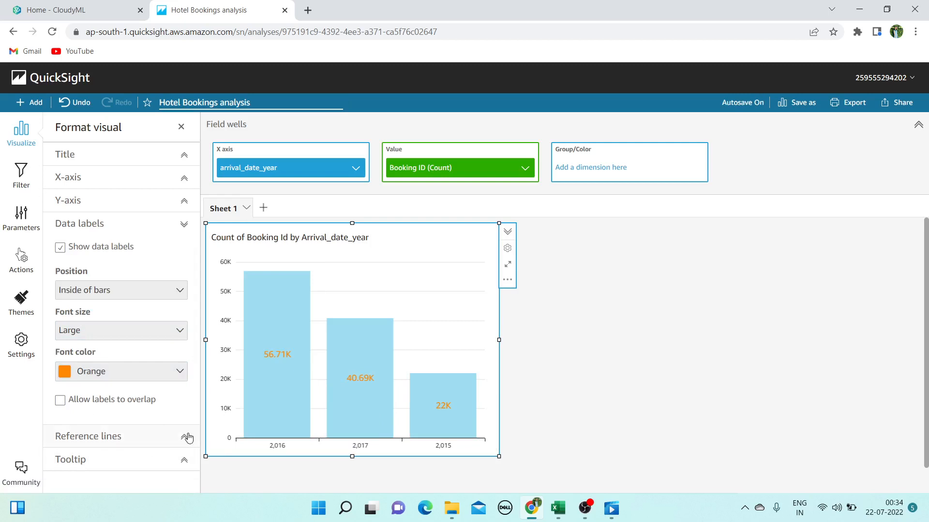
Collapse the data label and tooltip options, then drag the chart corner to make it narrower and shorter
click(183, 224)
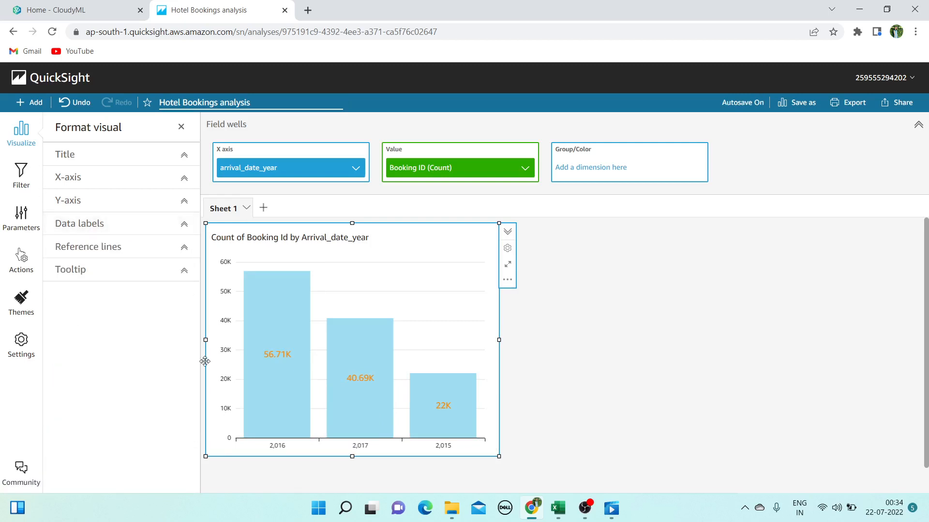
click(184, 271)
scroll(81, 337, down, 1)
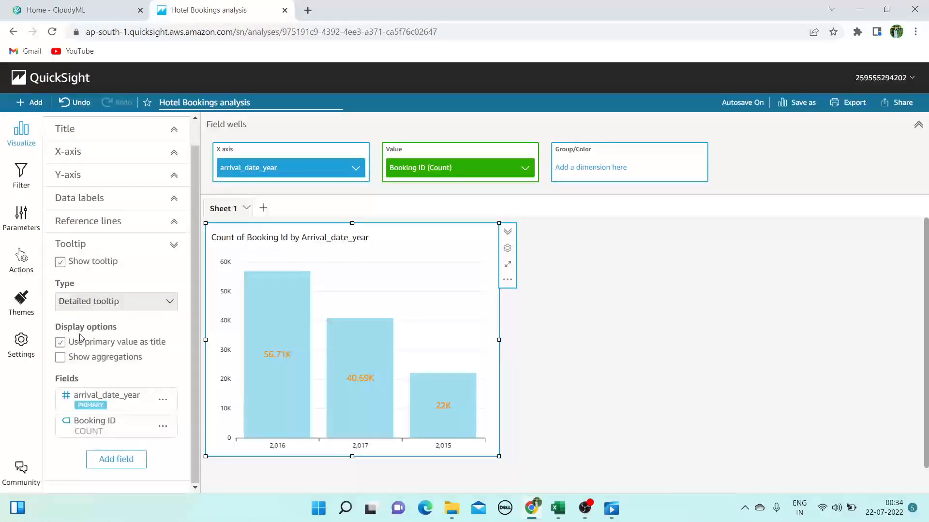
mouse_move(264, 393)
click(174, 245)
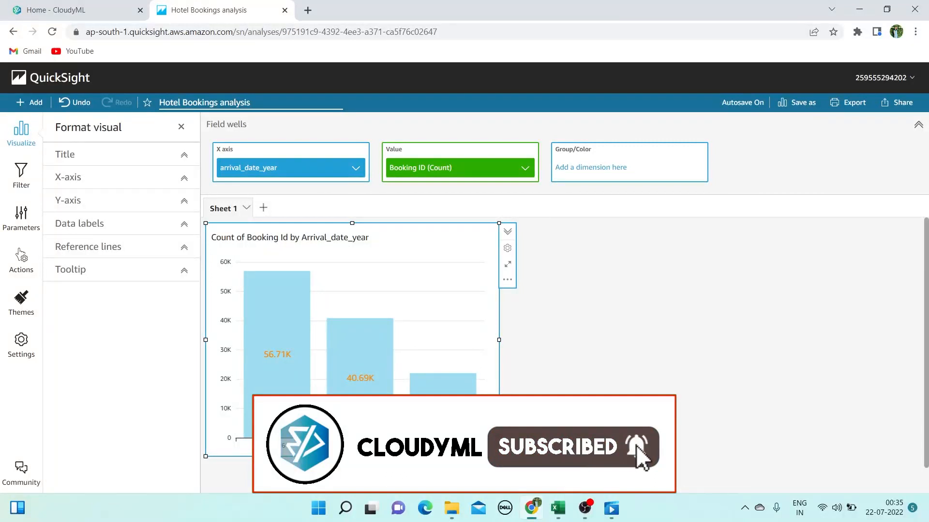
drag(494, 436, 376, 424)
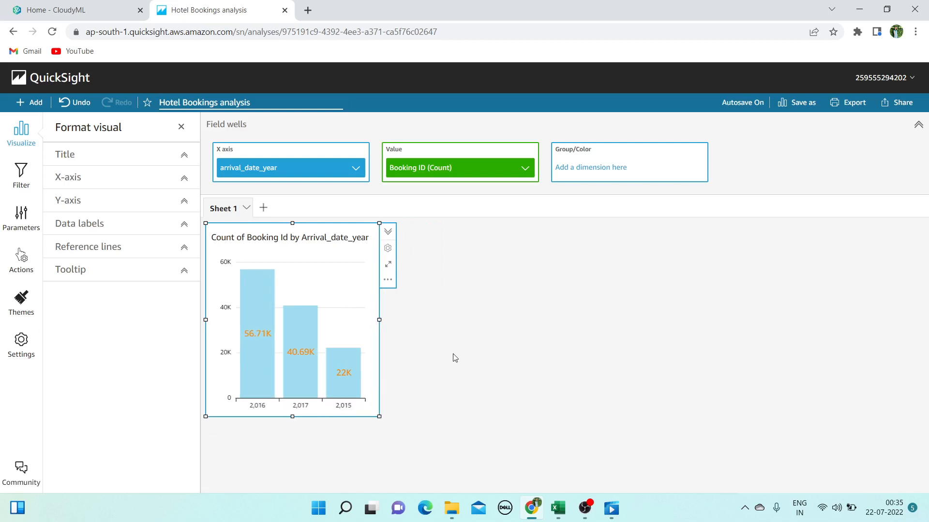
Start a second visual beside the year chart from the Booking ID field
click(454, 357)
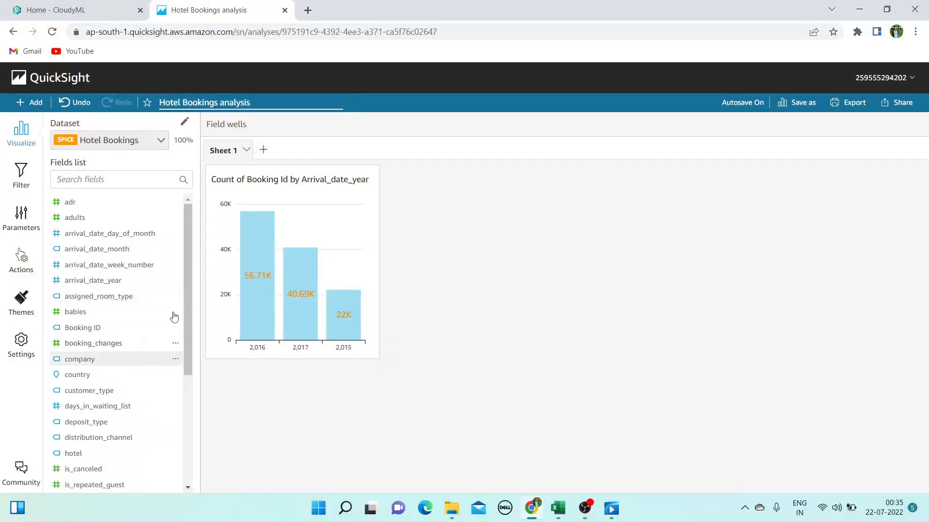
scroll(126, 319, down, 3)
scroll(125, 319, up, 3)
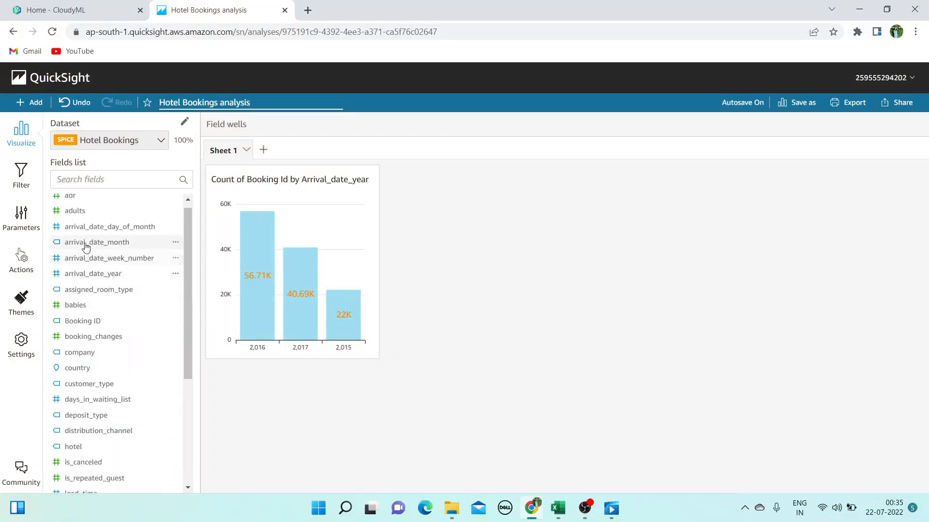
click(103, 176)
text(boo)
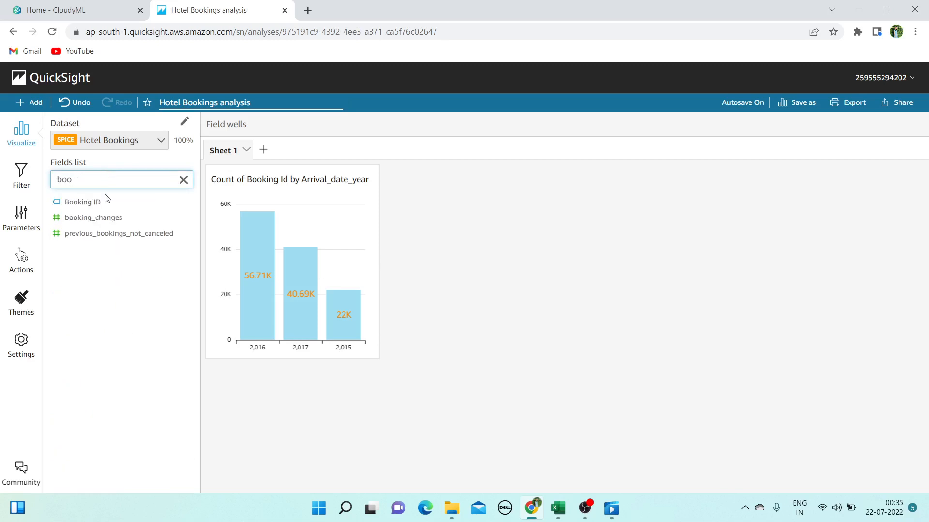
click(107, 200)
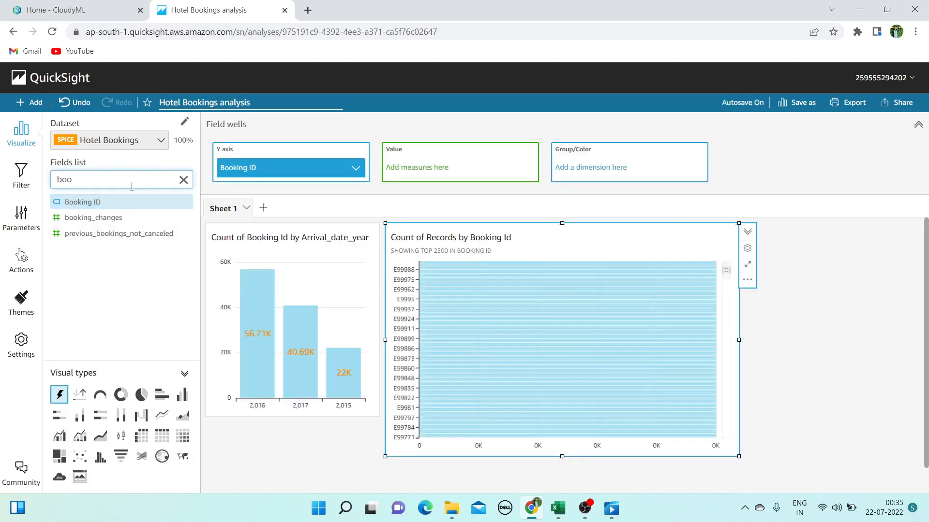
Add is_canceled as the summed value, trying it on the Y axis
key(BackSpace)
key(BackSpace)
key(BackSpace)
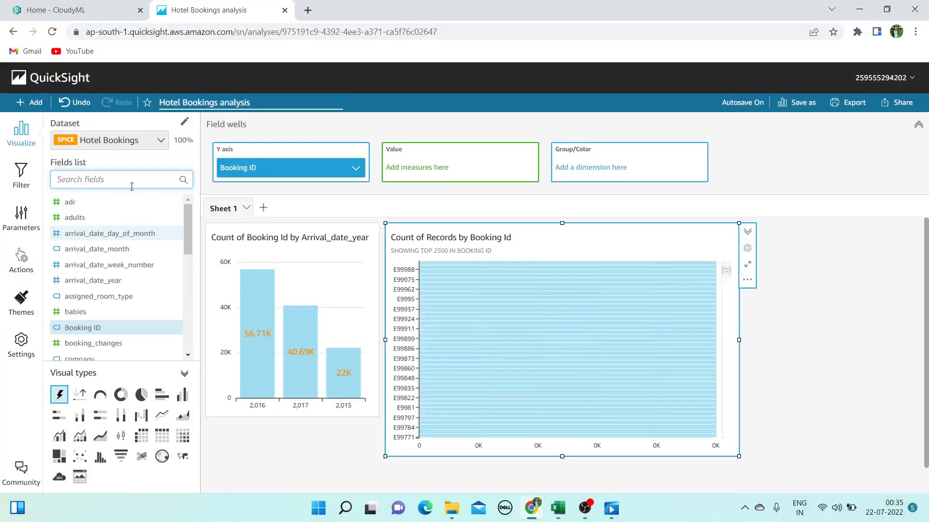
text(can)
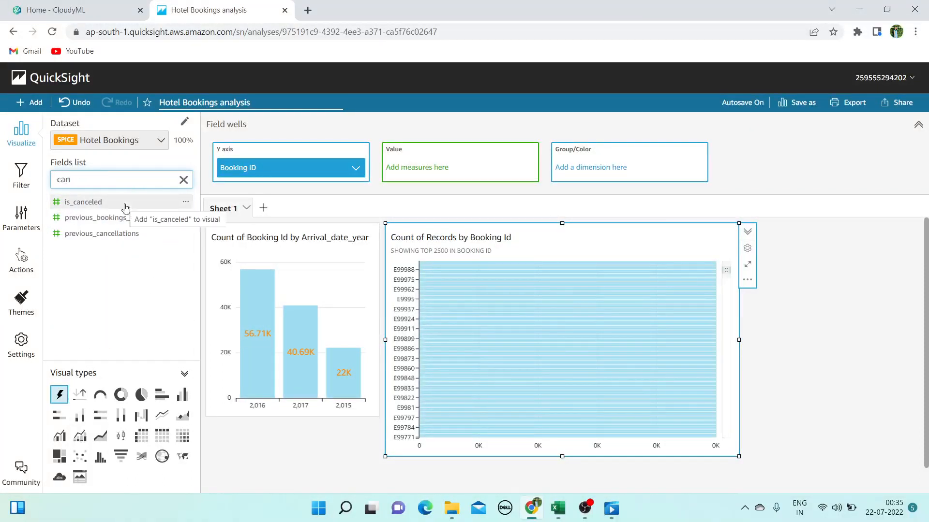
click(125, 205)
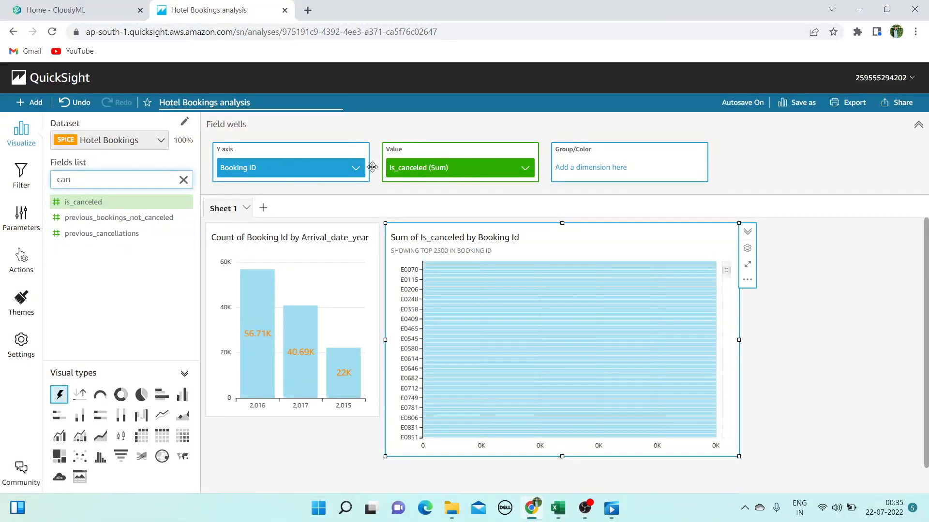
drag(453, 174, 251, 166)
mouse_move(557, 508)
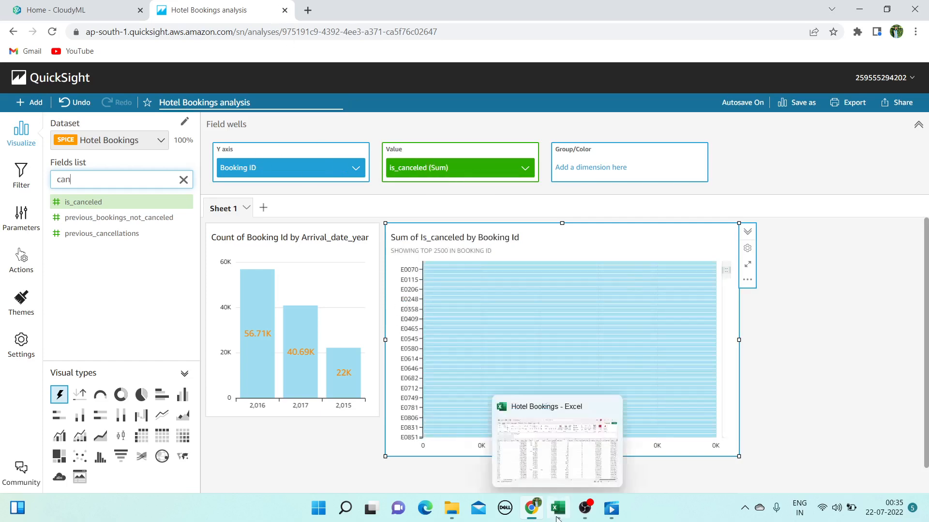
click(575, 464)
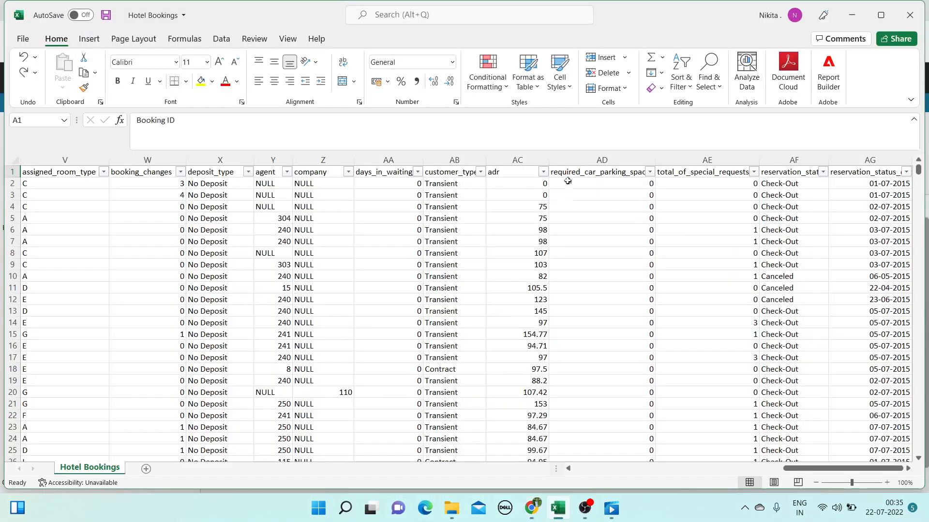
drag(786, 468, 684, 488)
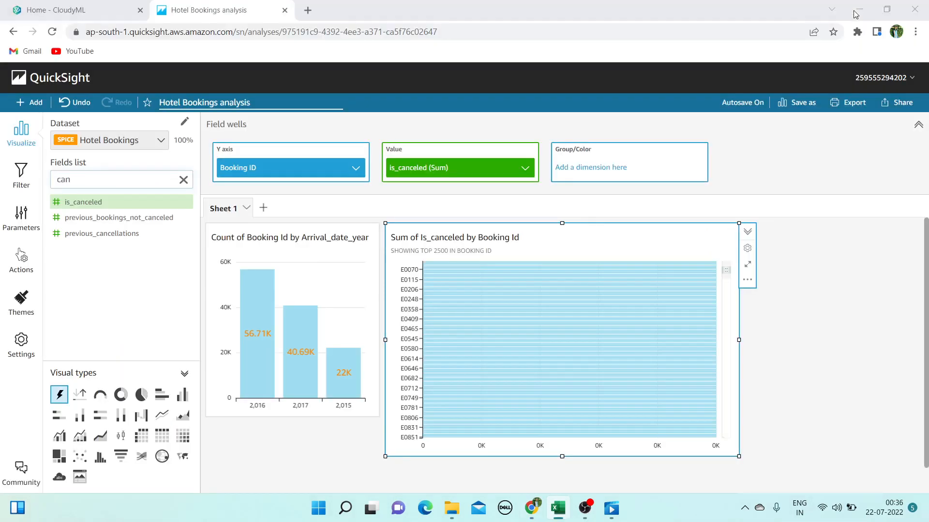
click(851, 15)
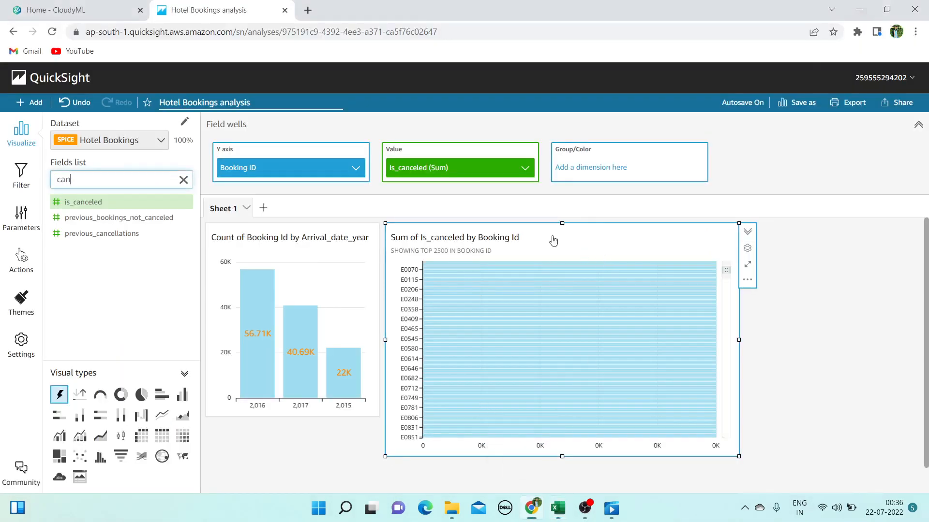
Count Booking ID for each is_canceled value (0 and 1) and show it as a pie chart
drag(477, 170, 296, 169)
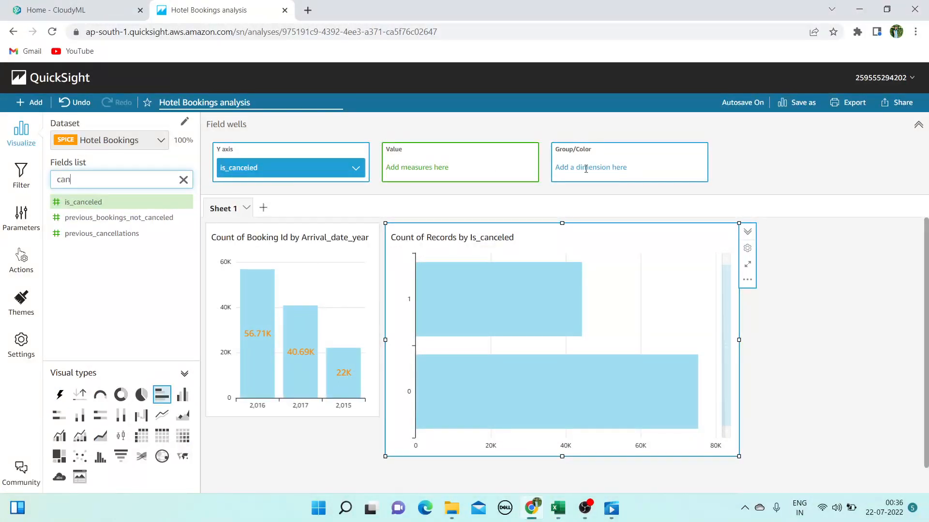
click(452, 173)
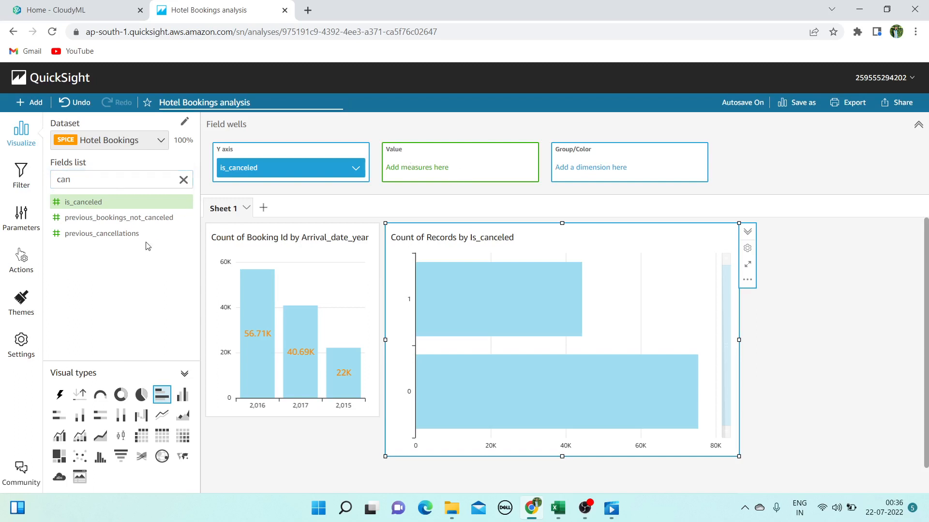
click(121, 179)
key(BackSpace)
key(BackSpace)
key(BackSpace)
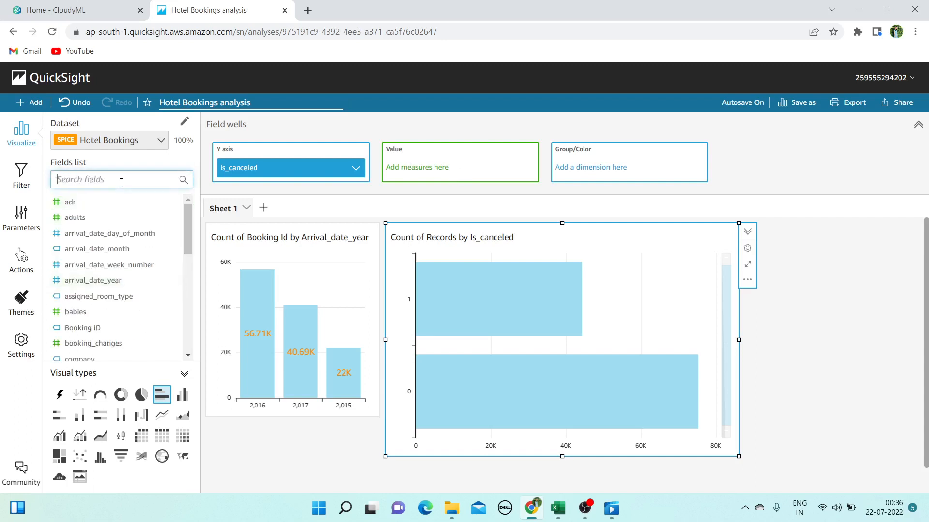
text(book)
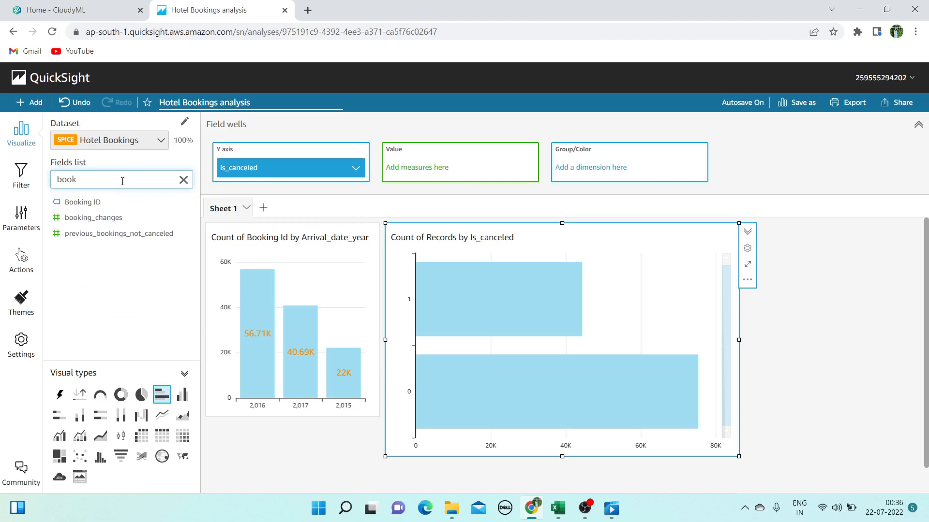
click(141, 202)
drag(141, 202, 500, 163)
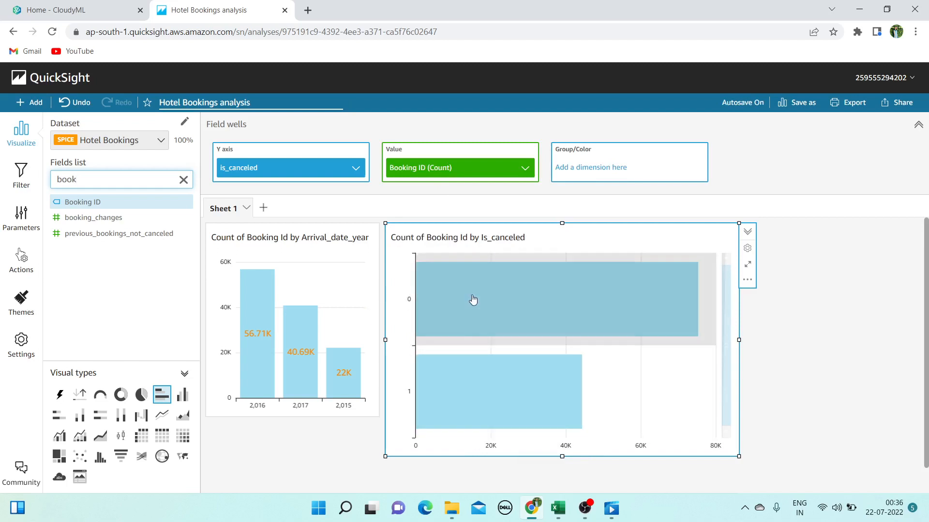
click(142, 394)
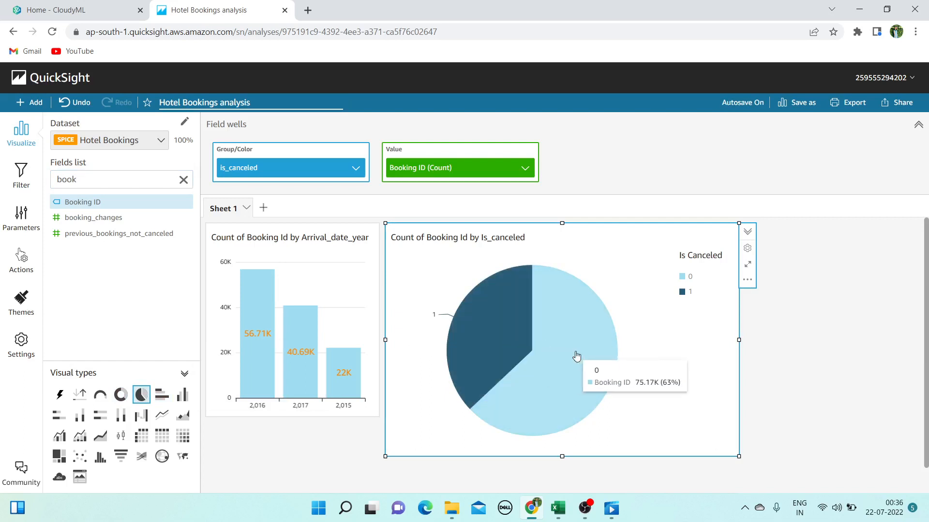
Shrink the cancellation visual and preview it as vertical bar and donut charts
drag(739, 456, 680, 419)
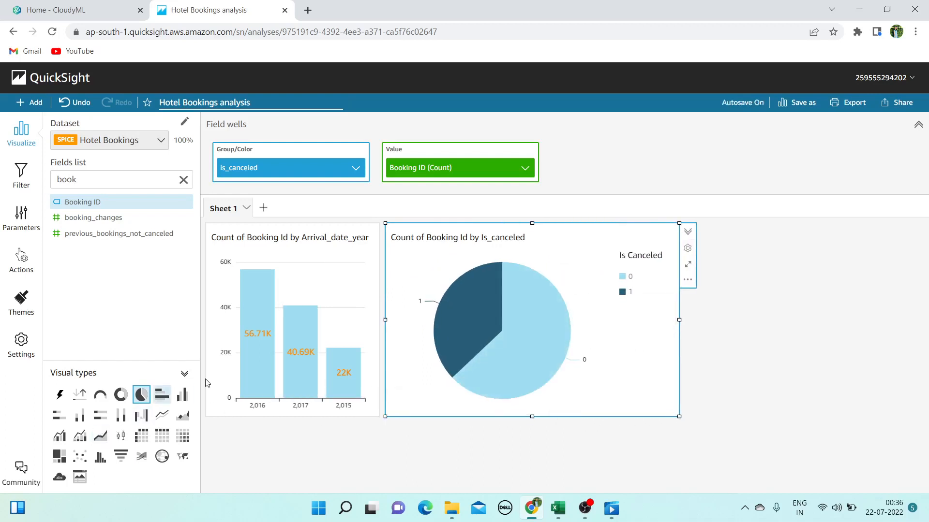
click(182, 394)
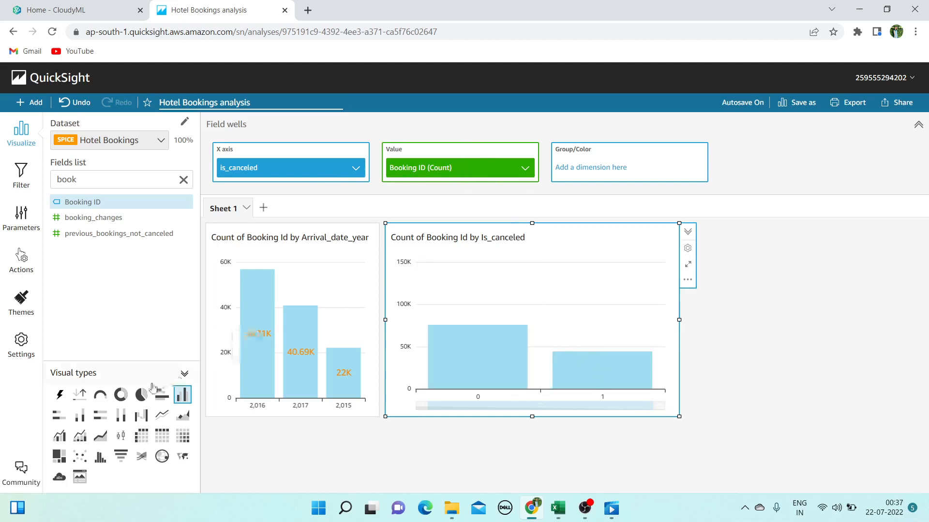
click(127, 396)
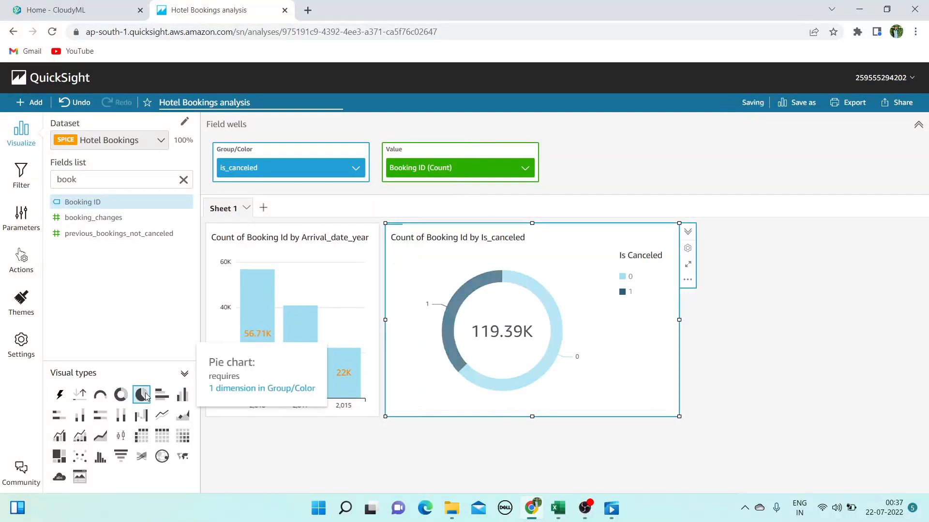
Return to a narrower pie with its legend below, then bring the Hotel Bookings workbook forward
click(141, 395)
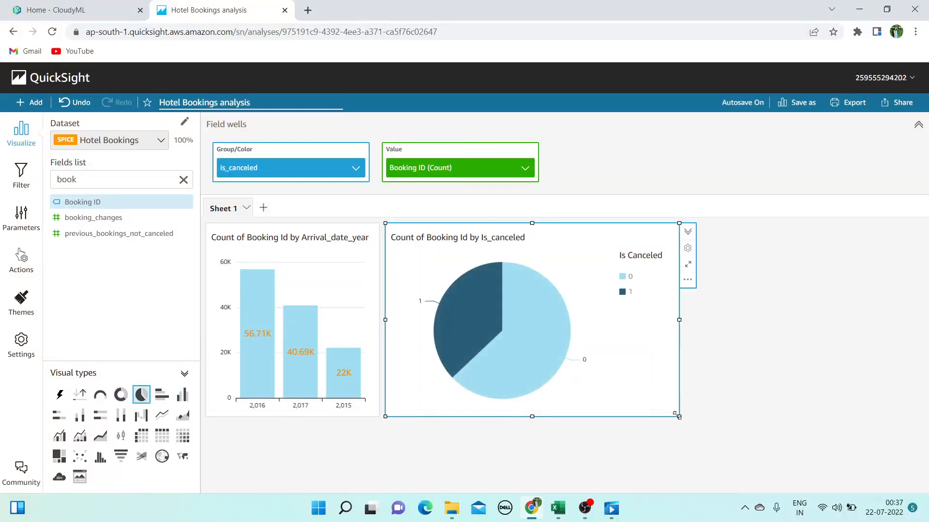
drag(676, 415, 579, 416)
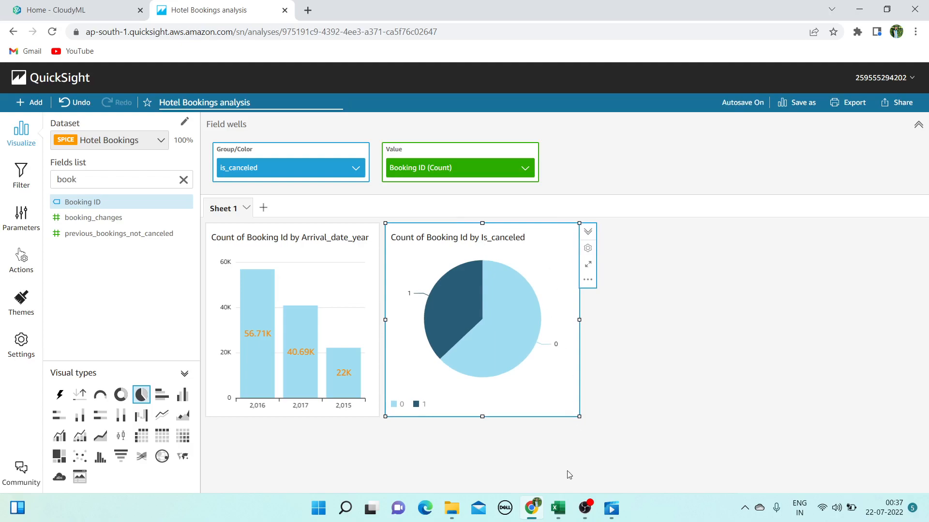
click(558, 508)
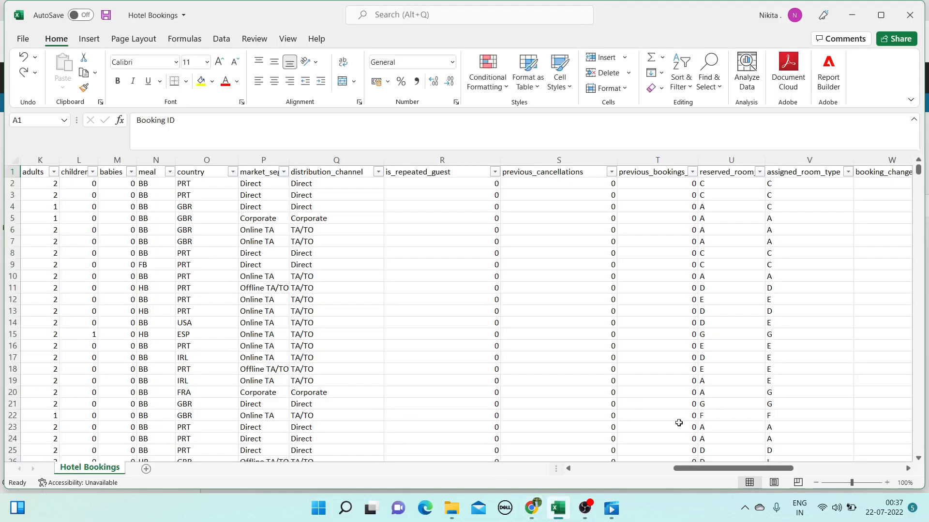
Scroll the workbook back to column A, minimize Excel, and deselect the QuickSight pie chart
drag(702, 469, 431, 460)
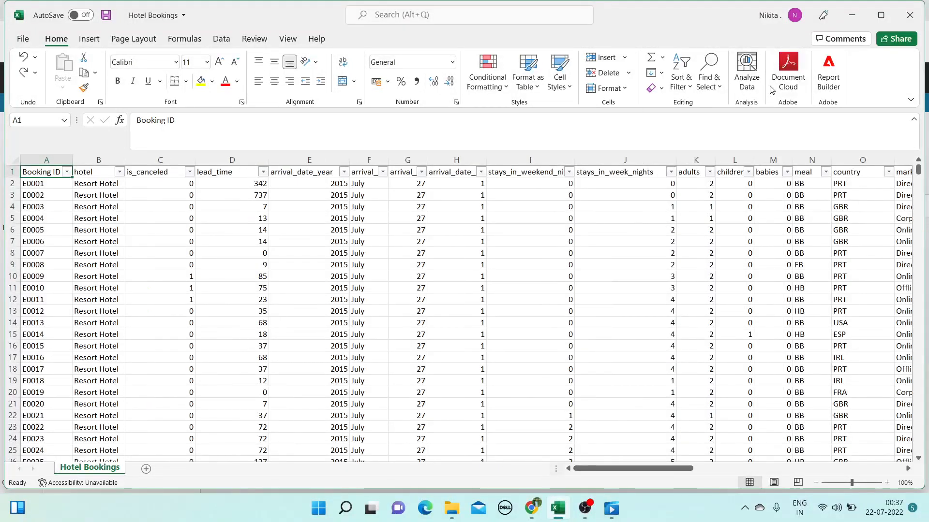
click(848, 16)
click(706, 289)
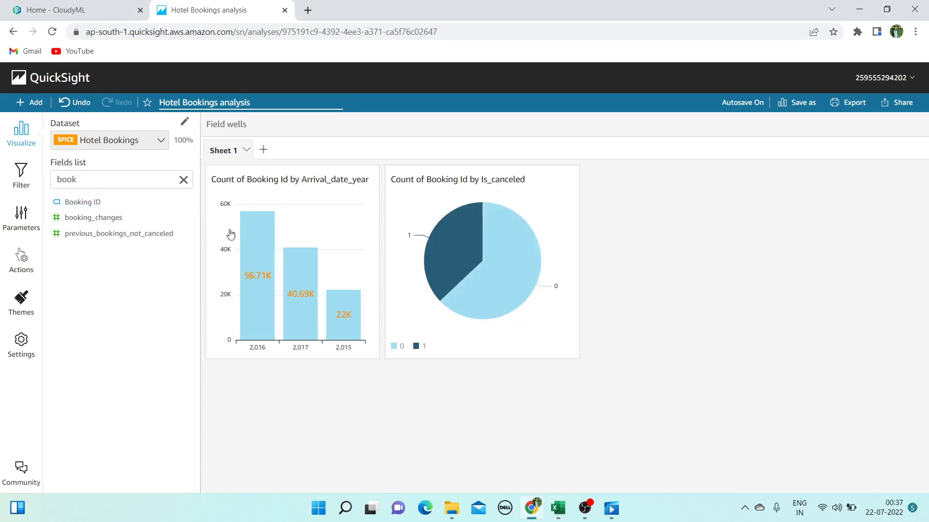
Start a new chart from the hotel field
click(147, 182)
key(BackSpace)
key(BackSpace)
key(BackSpace)
key(BackSpace)
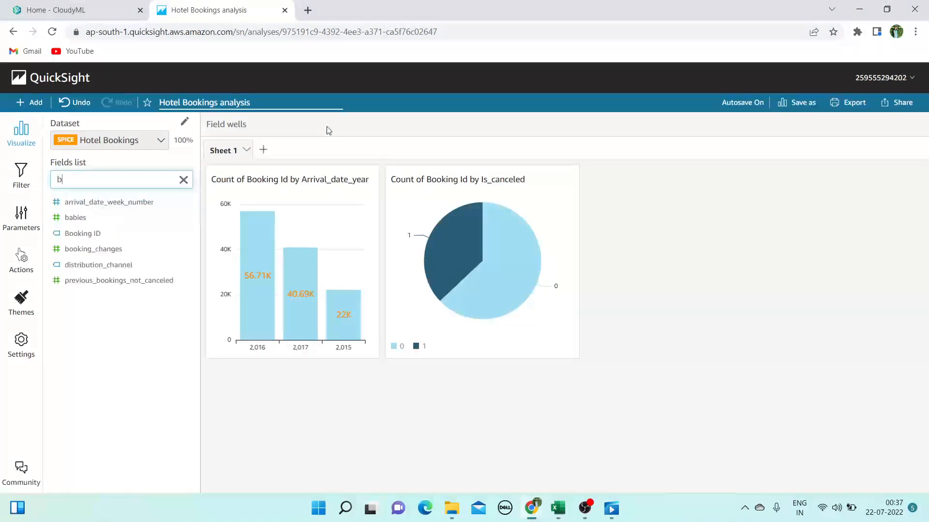
text(ho)
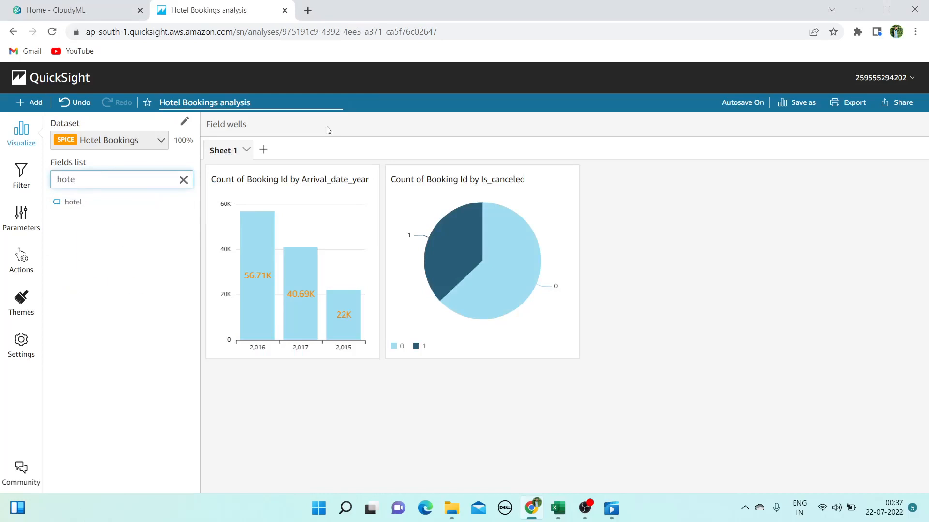
text(te)
click(67, 202)
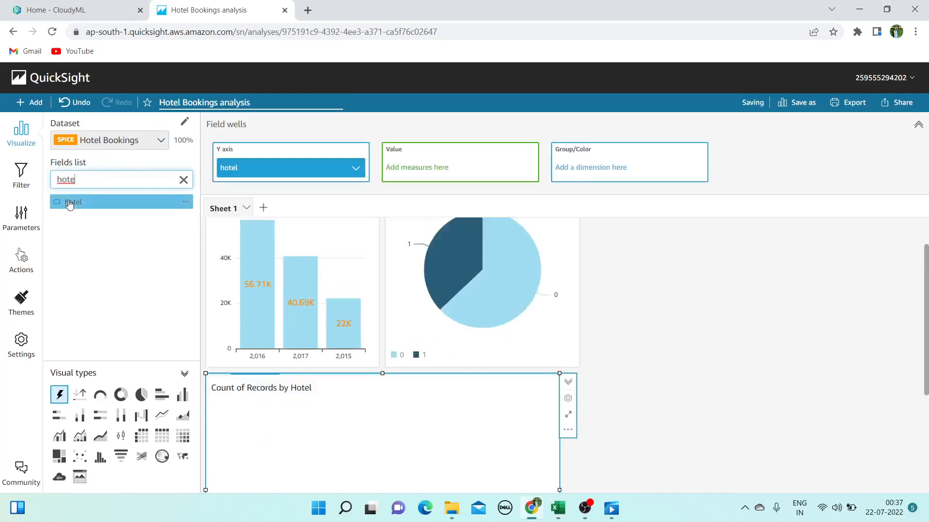
Count Booking ID as the value and display City Hotel and Resort Hotel as vertical bars
double_click(103, 183)
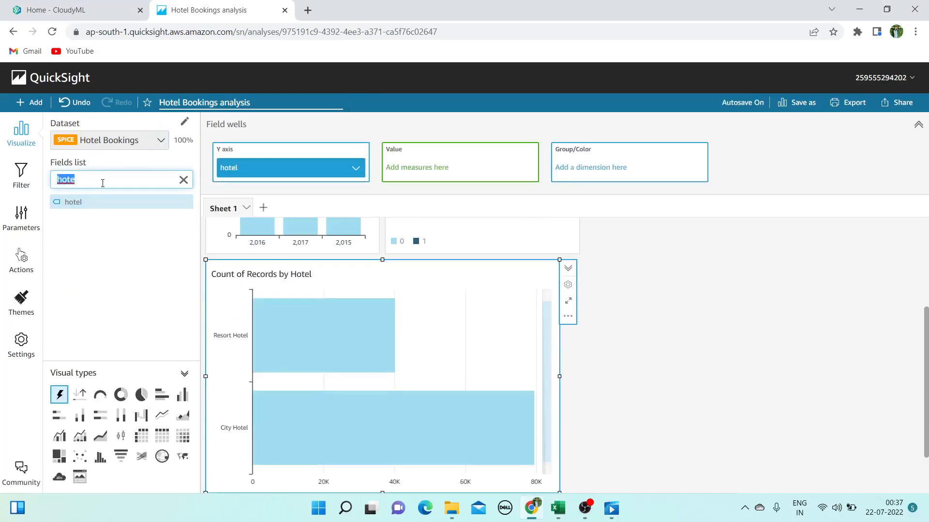
key(BackSpace)
text(book)
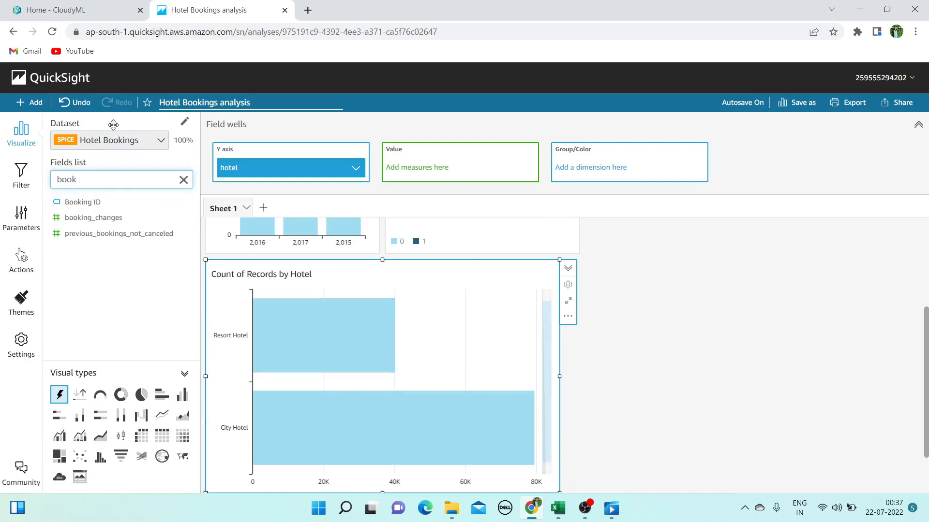
click(95, 202)
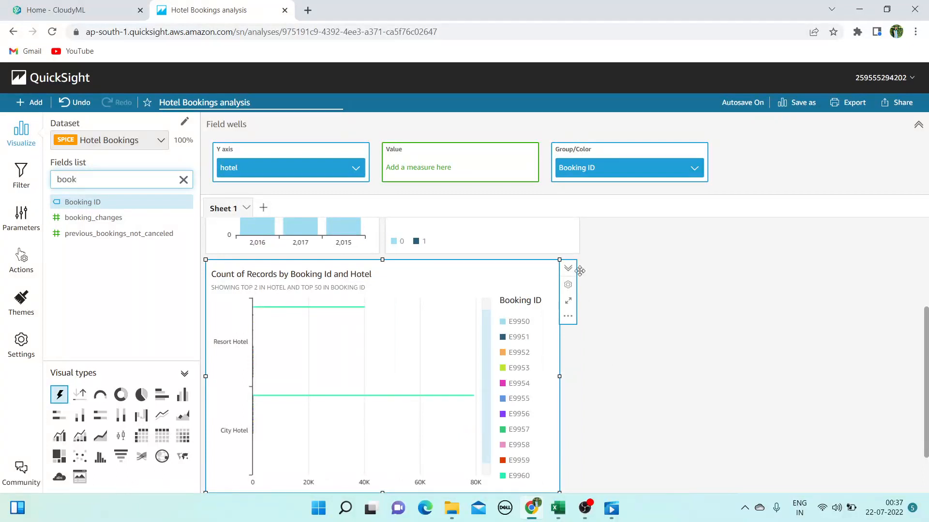
drag(613, 166, 467, 164)
scroll(504, 381, down, 1)
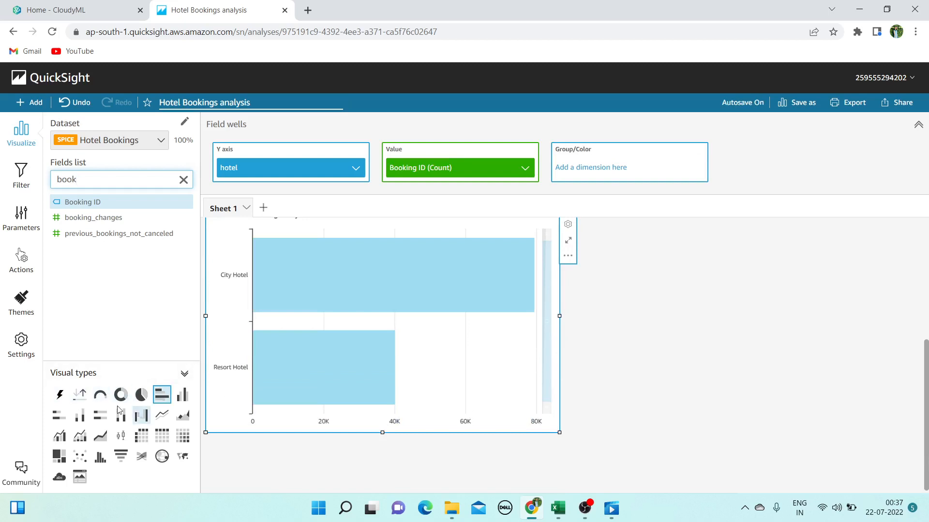
click(182, 395)
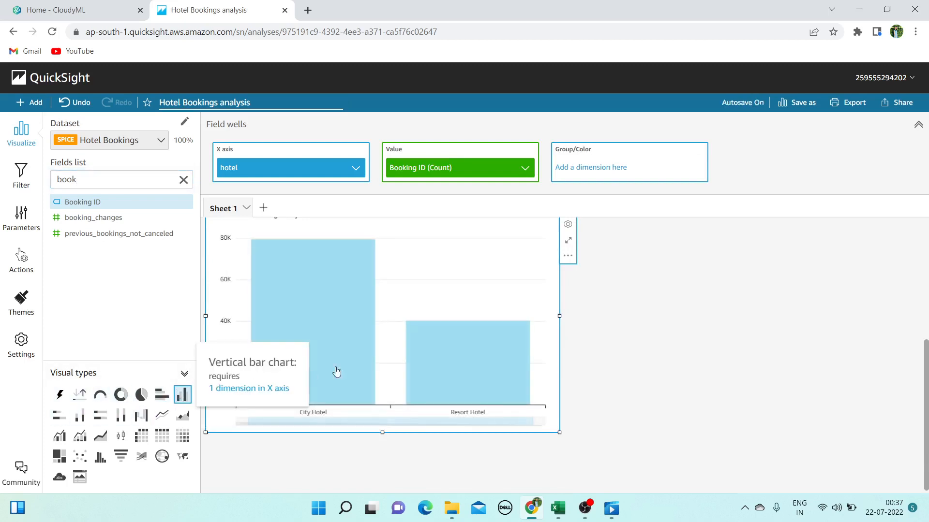
scroll(506, 396, up, 3)
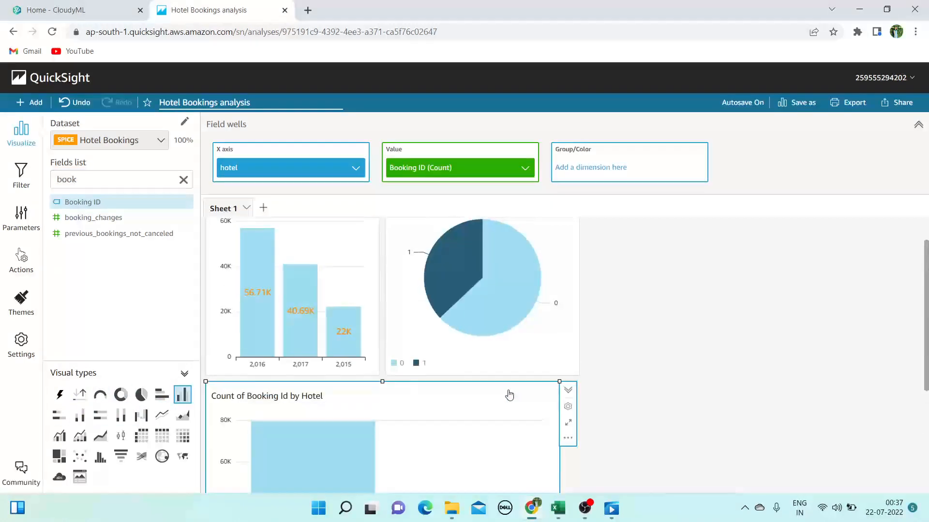
scroll(508, 393, down, 3)
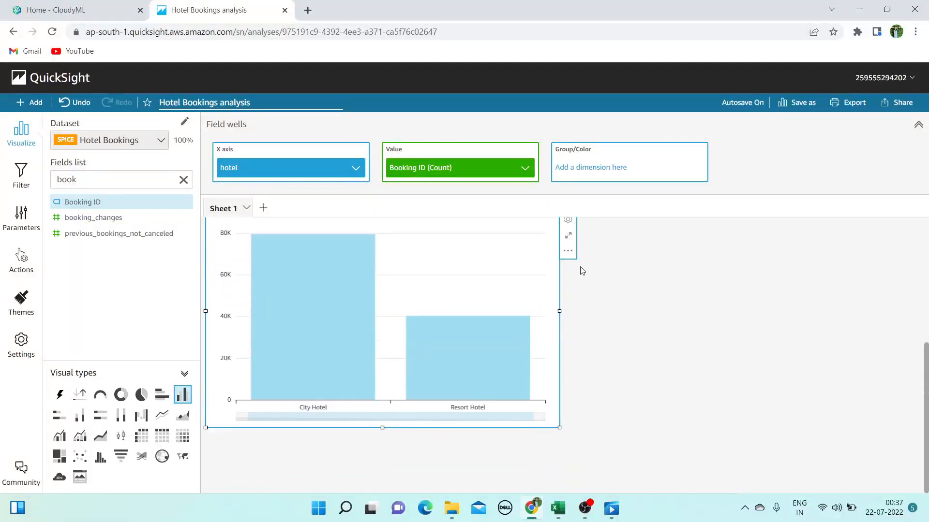
Hide the hotel chart's x-axis data zoom bar
click(569, 223)
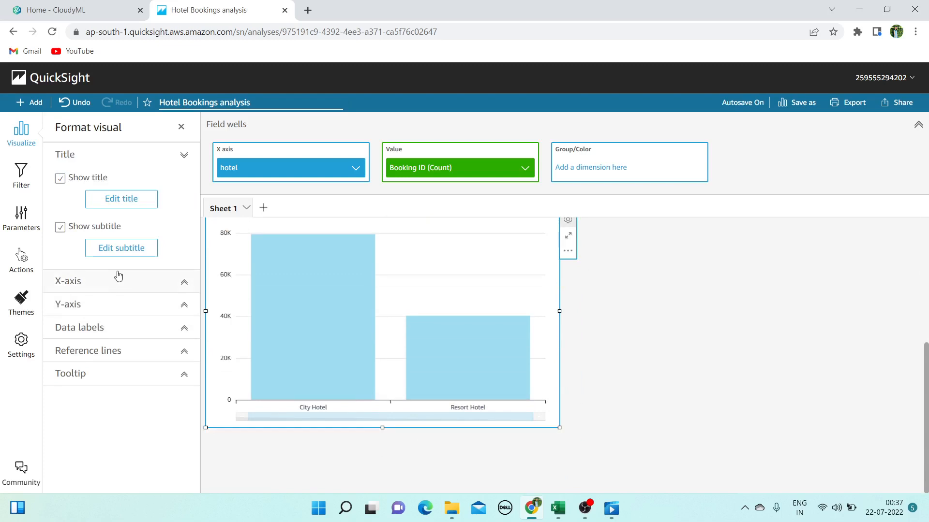
click(94, 282)
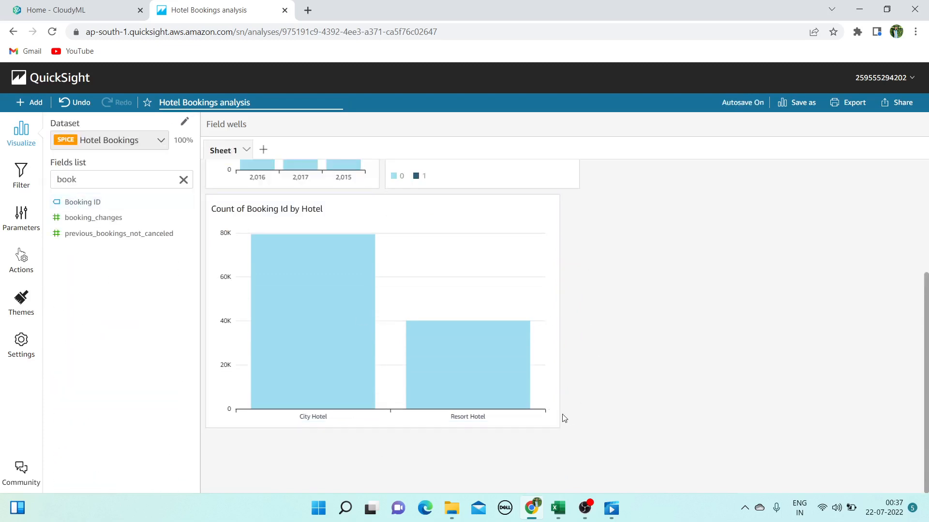
click(530, 339)
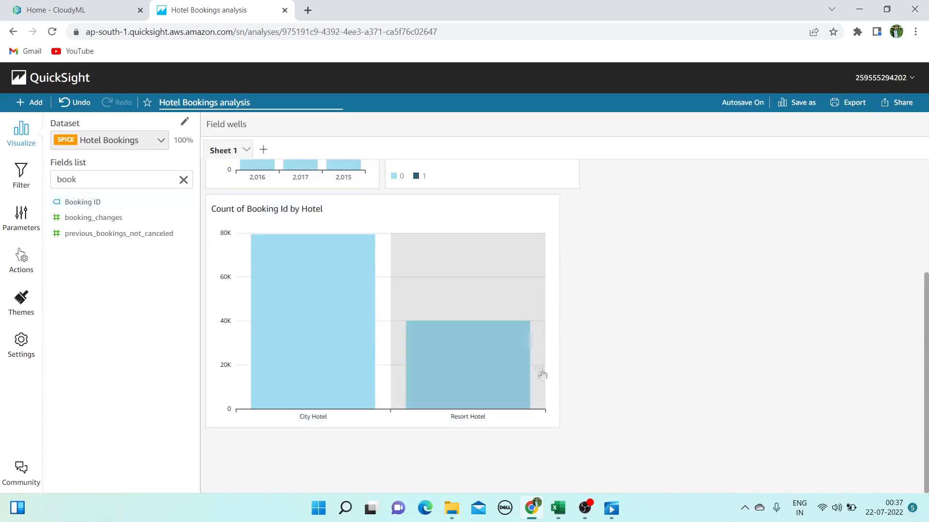
click(560, 430)
Shrink the hotel chart and move it up beside the cancellation pie
drag(560, 429, 398, 387)
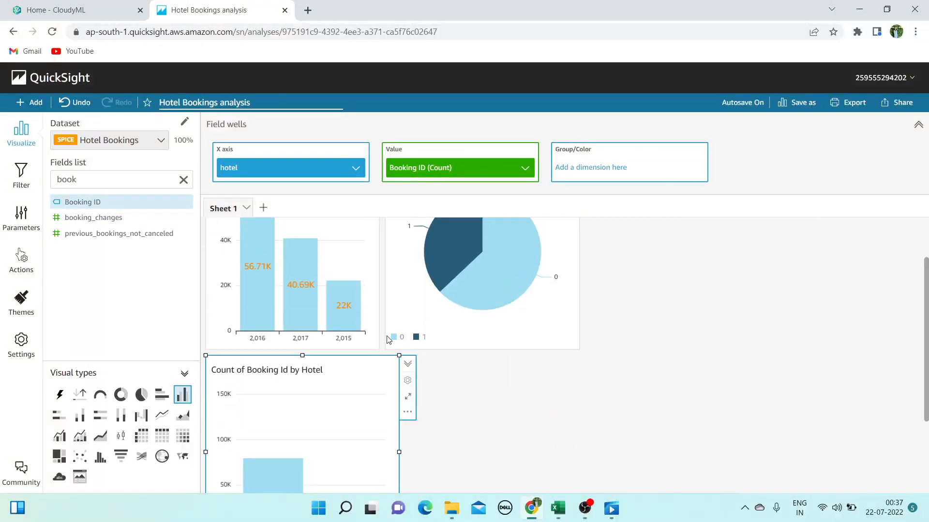
scroll(387, 338, up, 1)
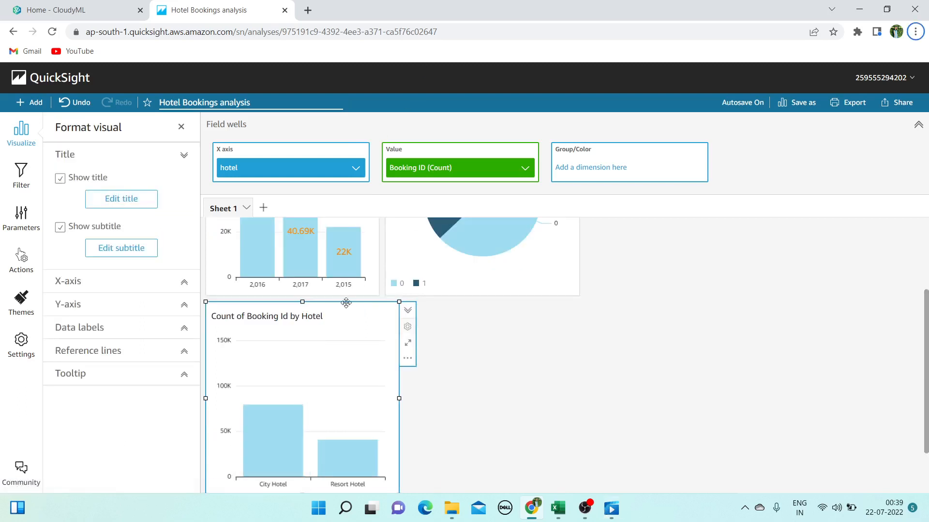
click(568, 325)
click(349, 321)
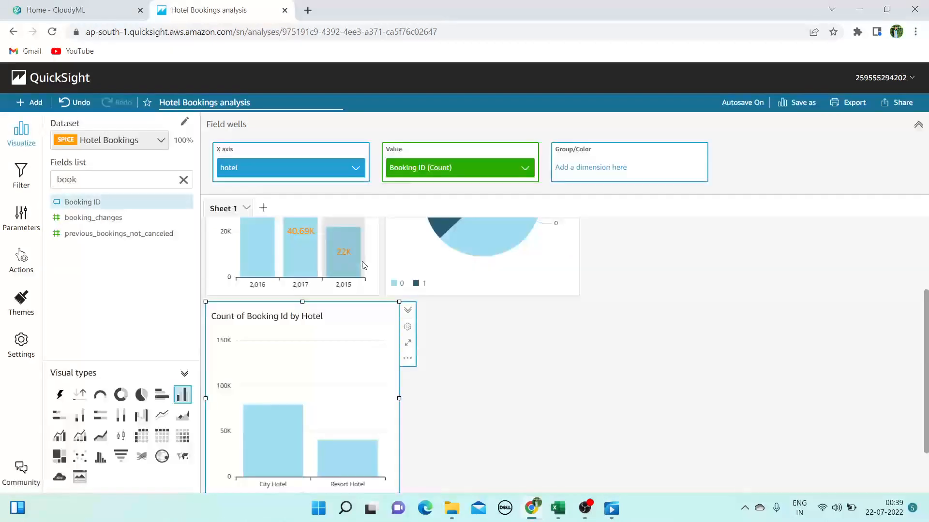
drag(351, 302, 682, 235)
drag(743, 230, 721, 222)
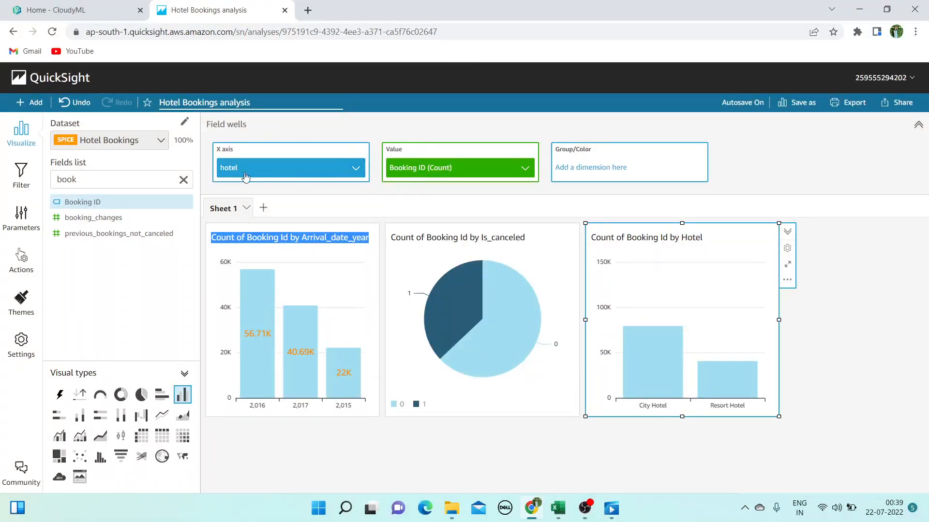
Replace hotel with country on the x-axis and widen the chart to show more country labels
double_click(136, 182)
key(BackSpace)
text(co)
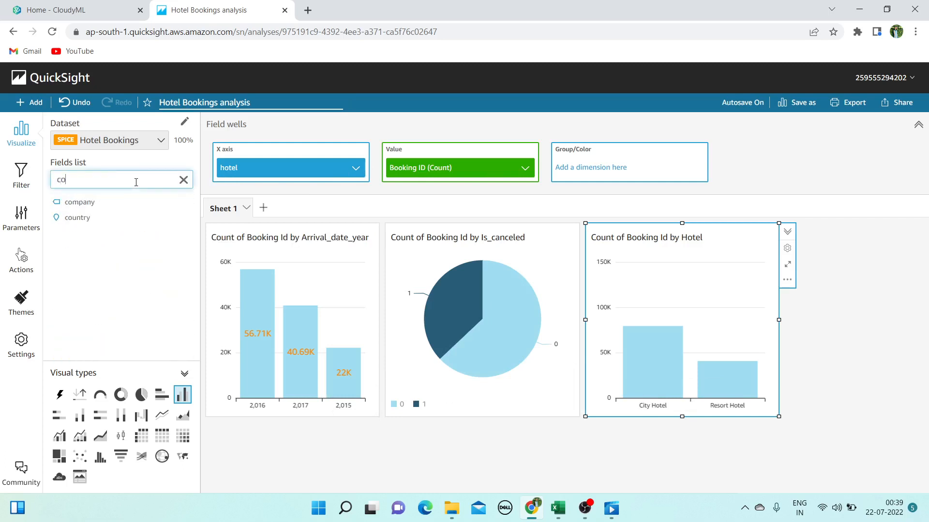
text(untry)
drag(104, 205, 338, 170)
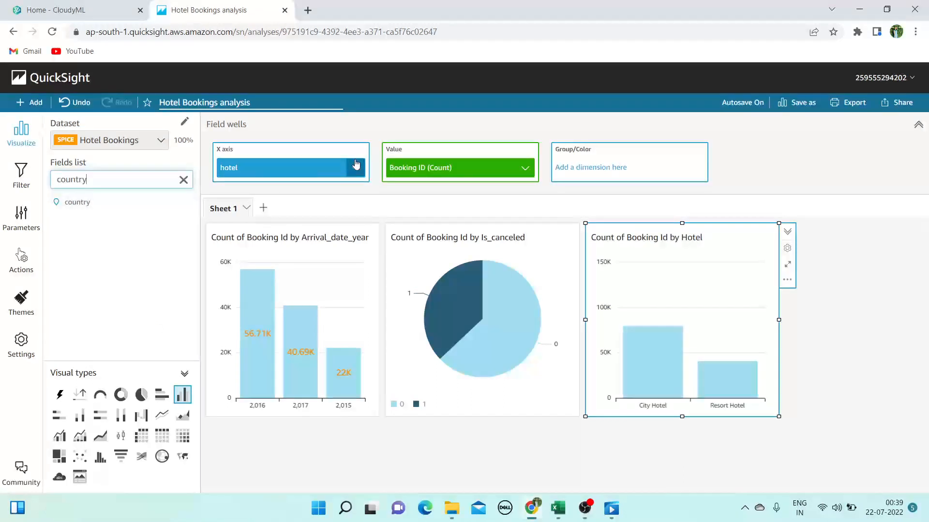
drag(118, 201, 290, 168)
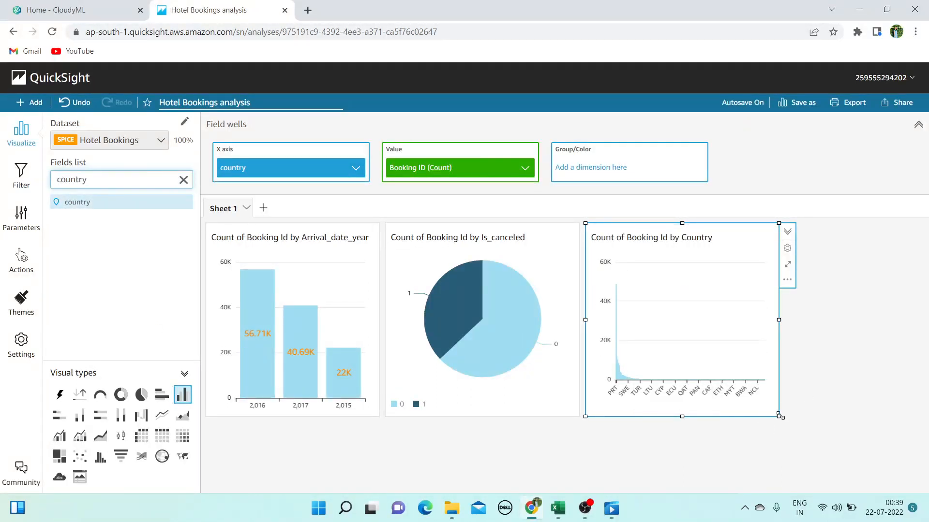
drag(778, 416, 895, 432)
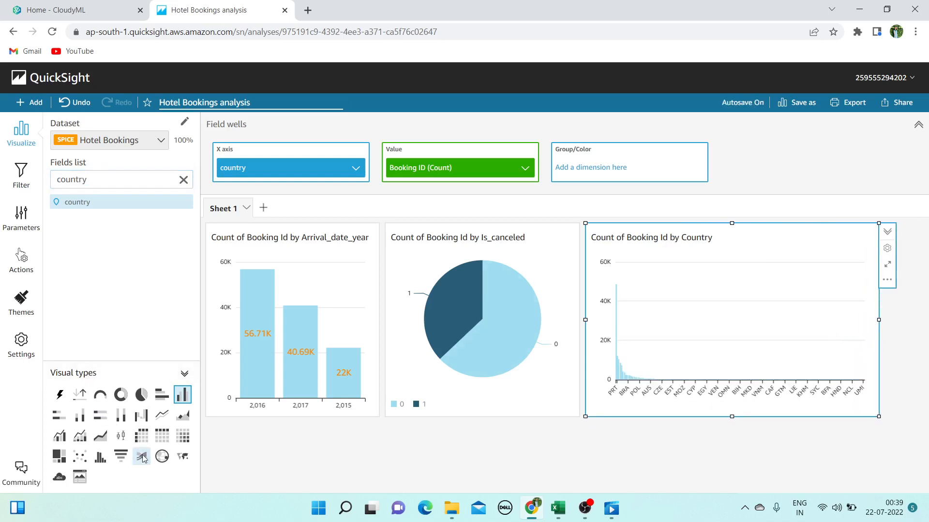
Convert the country chart into a pivot table of Booking ID counts
click(142, 436)
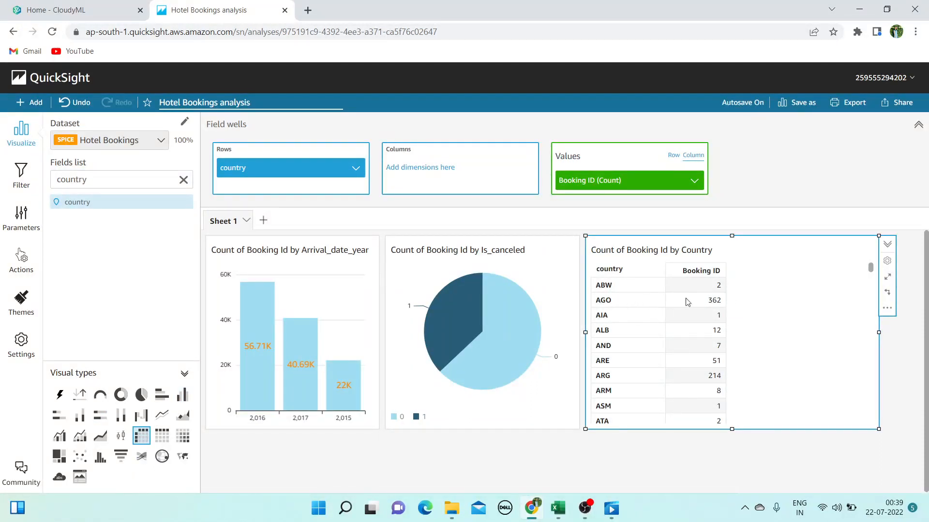
scroll(713, 333, down, 8)
scroll(716, 348, up, 8)
Add a totals row (119,390) to the country pivot table
click(889, 308)
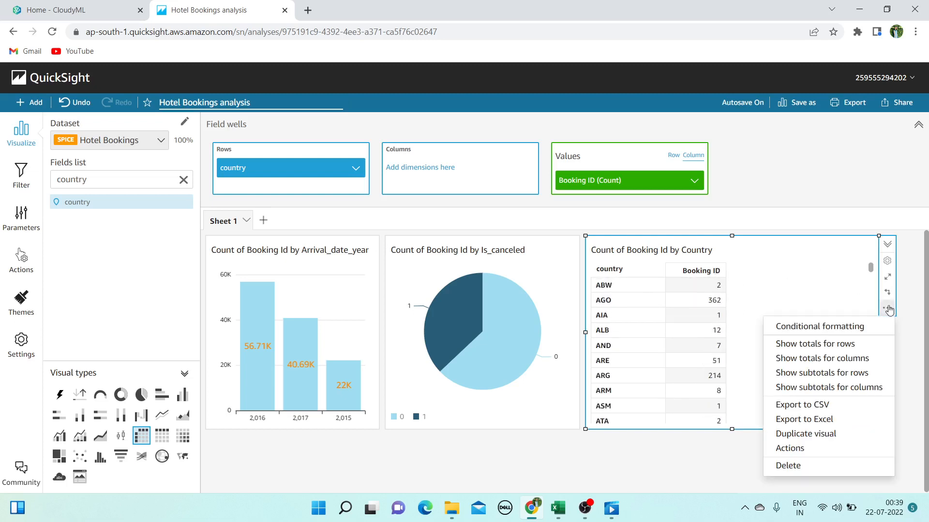
click(837, 349)
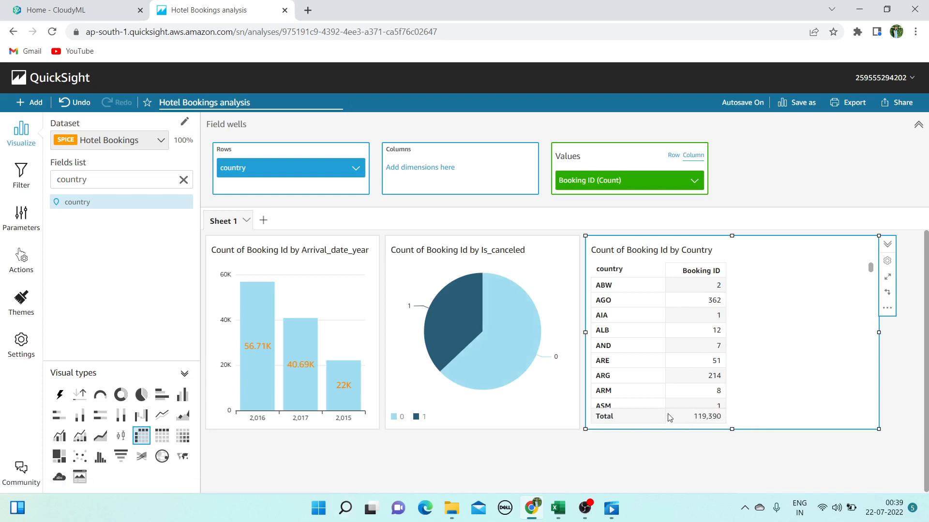
click(887, 308)
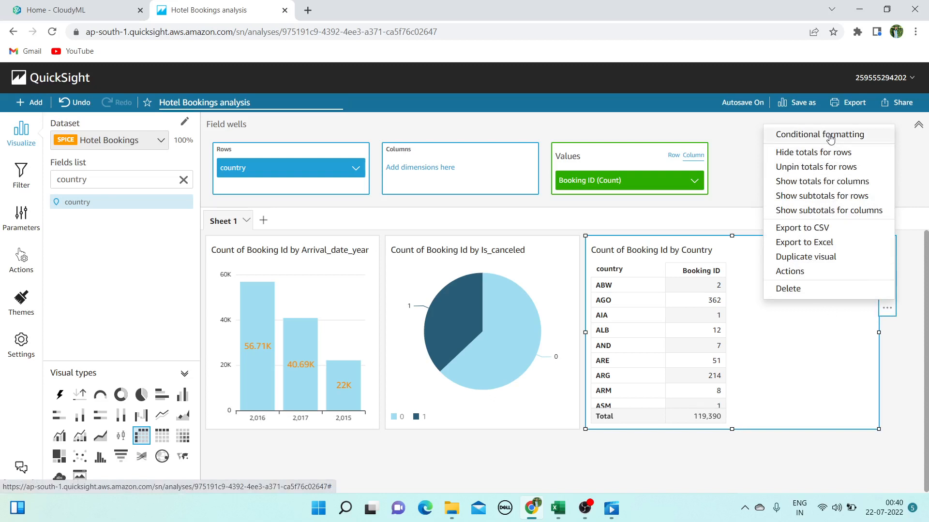
click(831, 386)
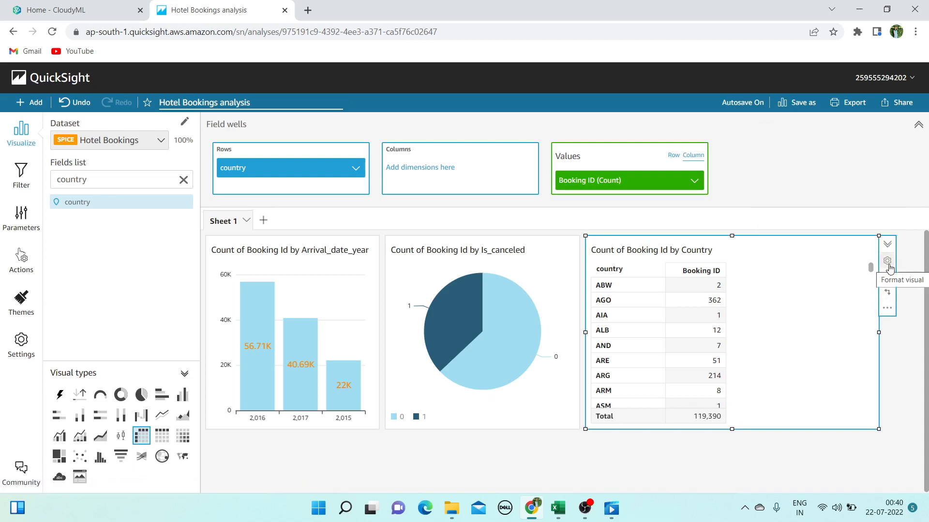
click(710, 270)
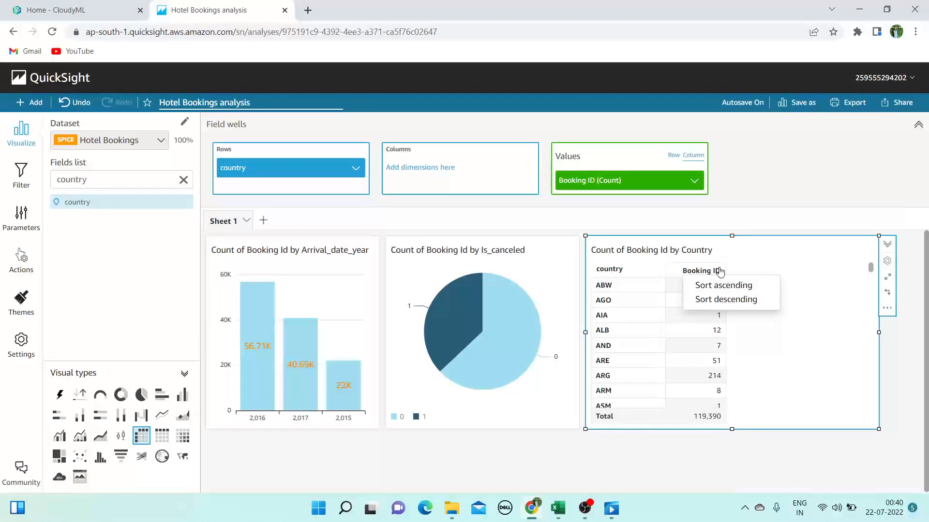
Sort countries by booking count descending, PRT 48,590 first, and narrow the table
click(736, 305)
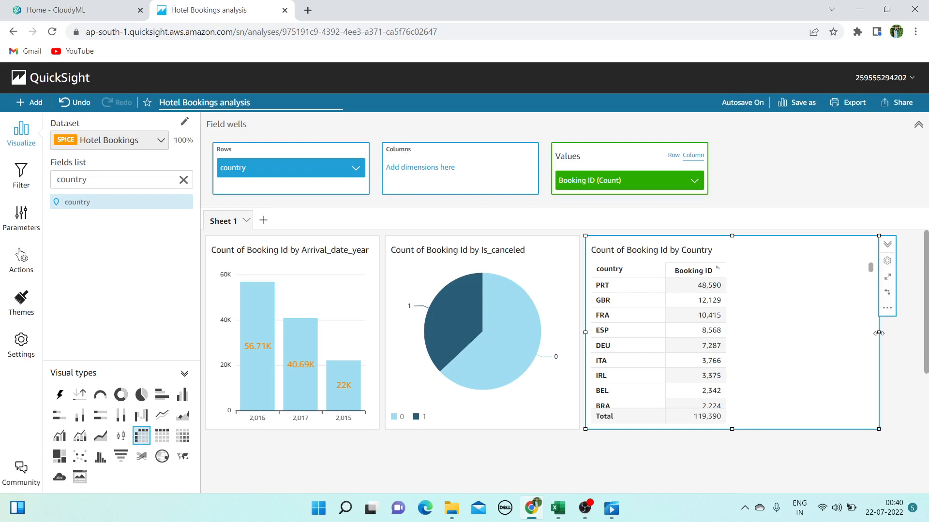
drag(878, 332, 802, 336)
drag(715, 334, 739, 332)
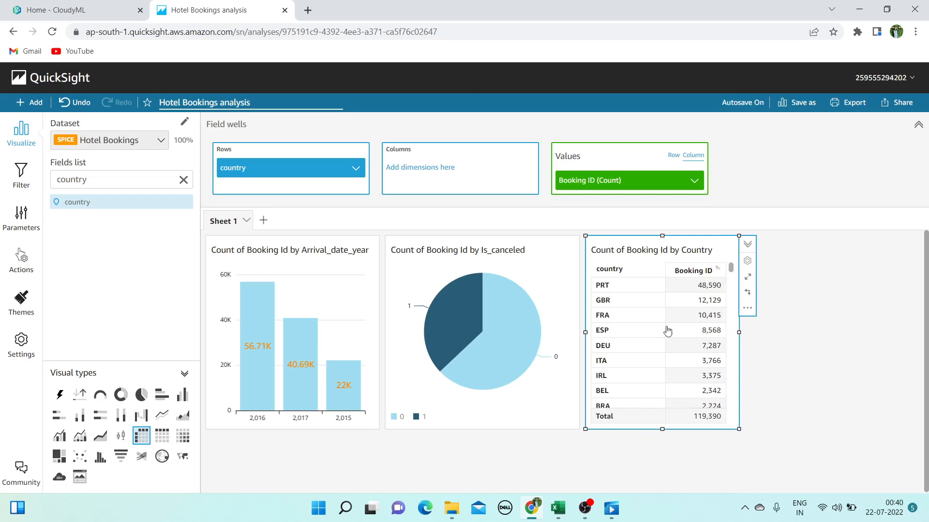
Move the country table to the sheet's right edge and stretch it down to the page bottom
drag(700, 237, 873, 238)
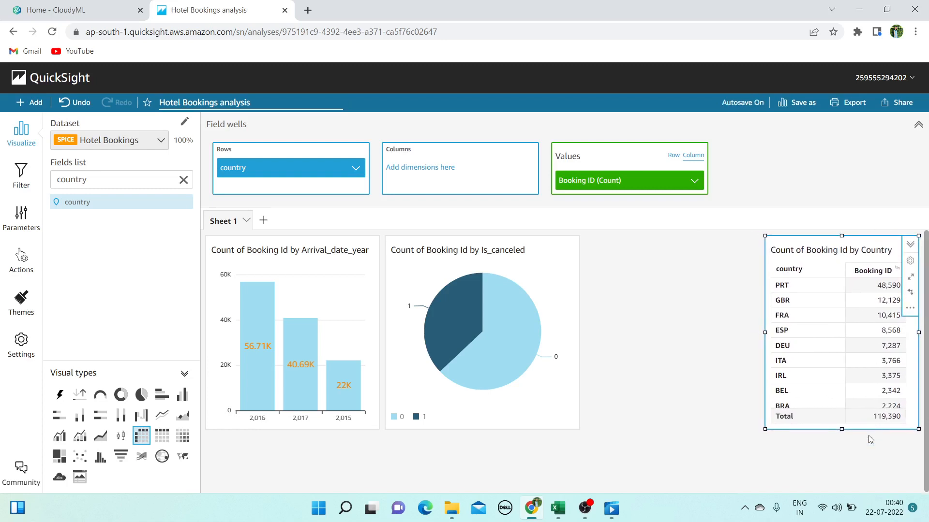
drag(843, 428, 842, 508)
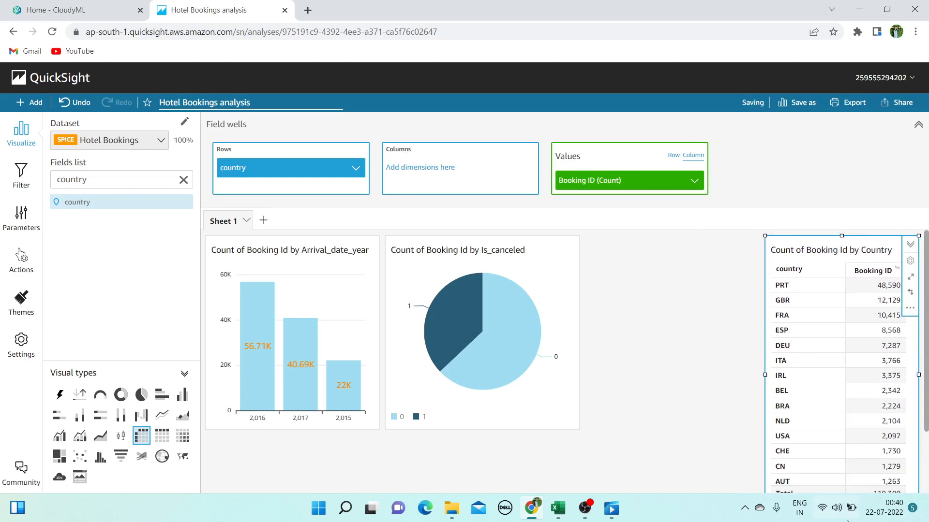
scroll(836, 428, down, 8)
scroll(837, 428, down, 10)
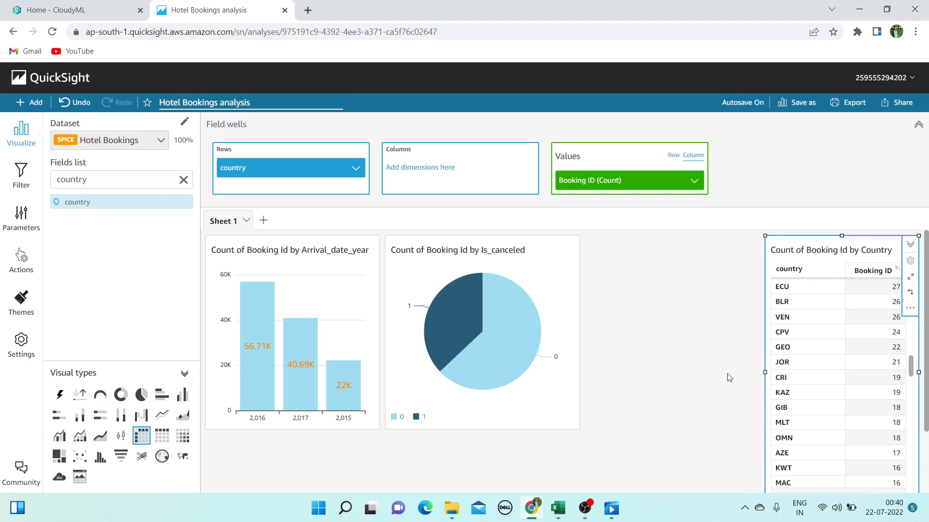
scroll(728, 363, down, 2)
drag(841, 429, 846, 520)
scroll(846, 390, up, 15)
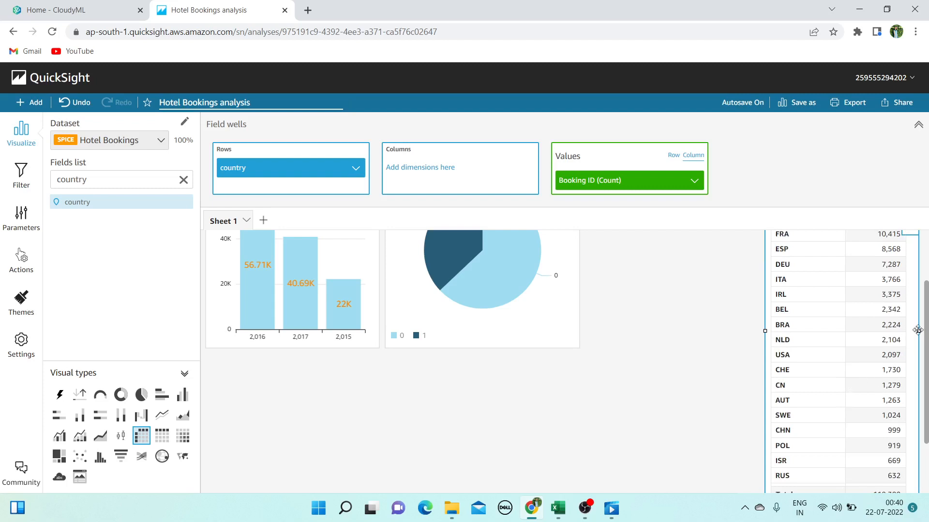
scroll(834, 251, up, 2)
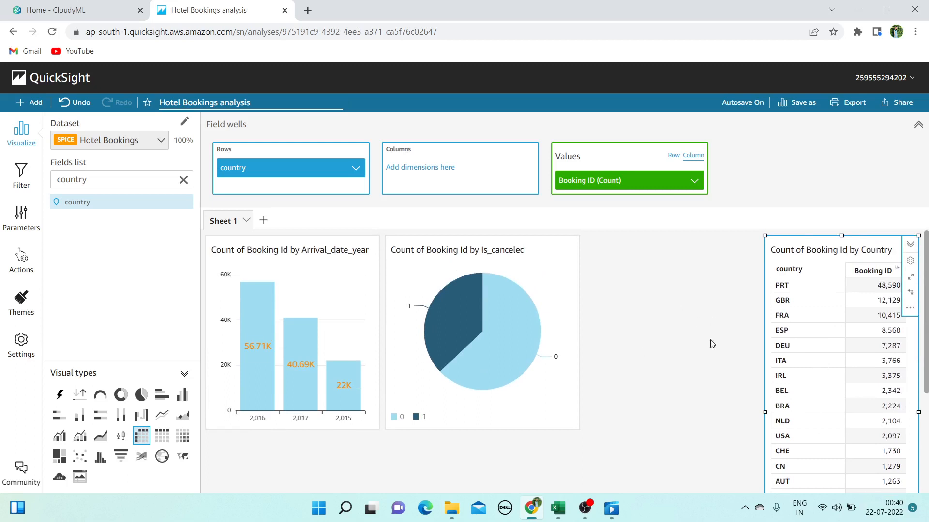
click(693, 325)
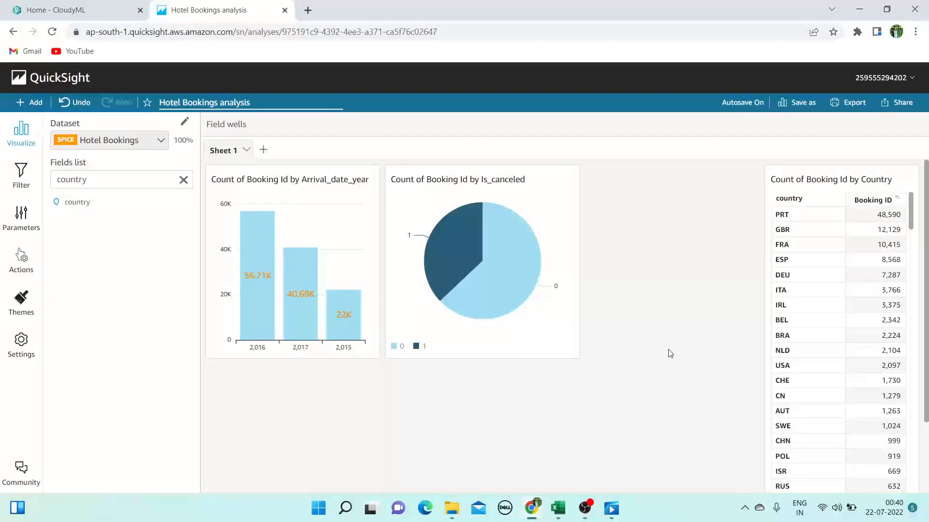
click(552, 305)
click(686, 310)
click(535, 278)
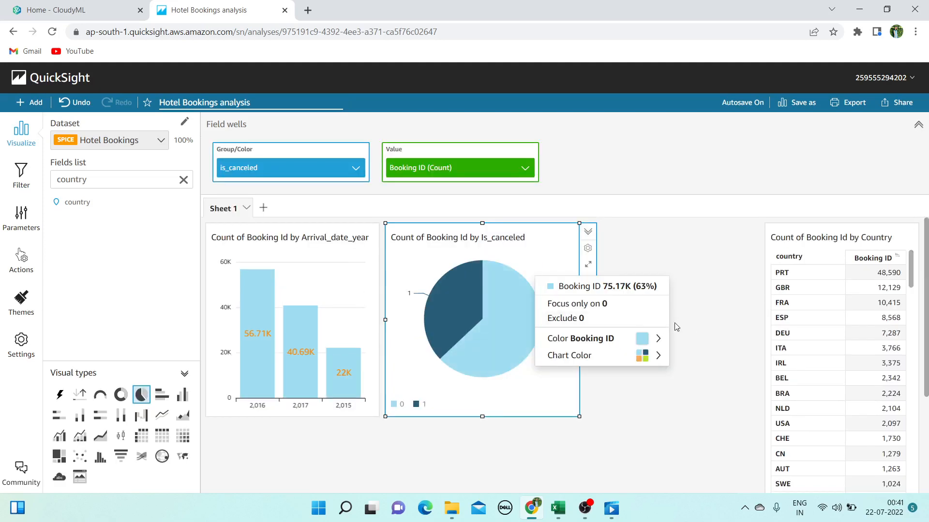
click(696, 385)
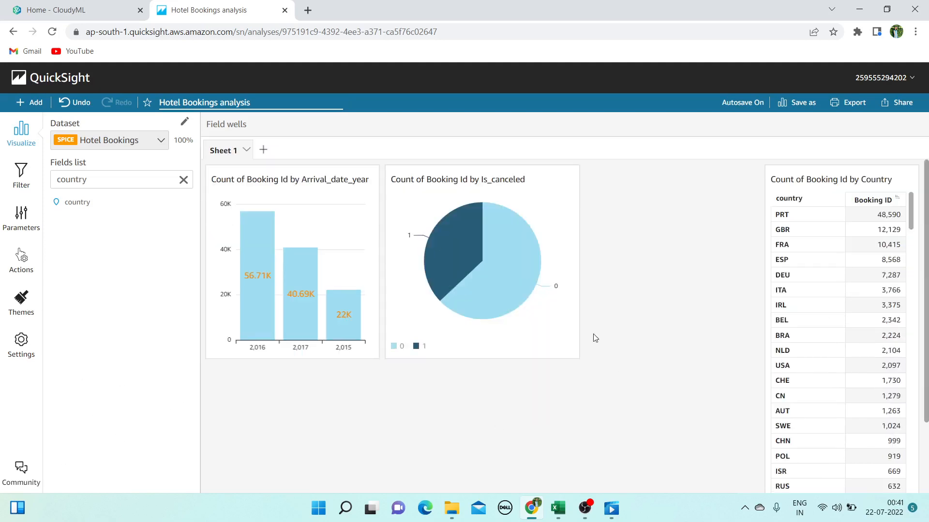
click(560, 232)
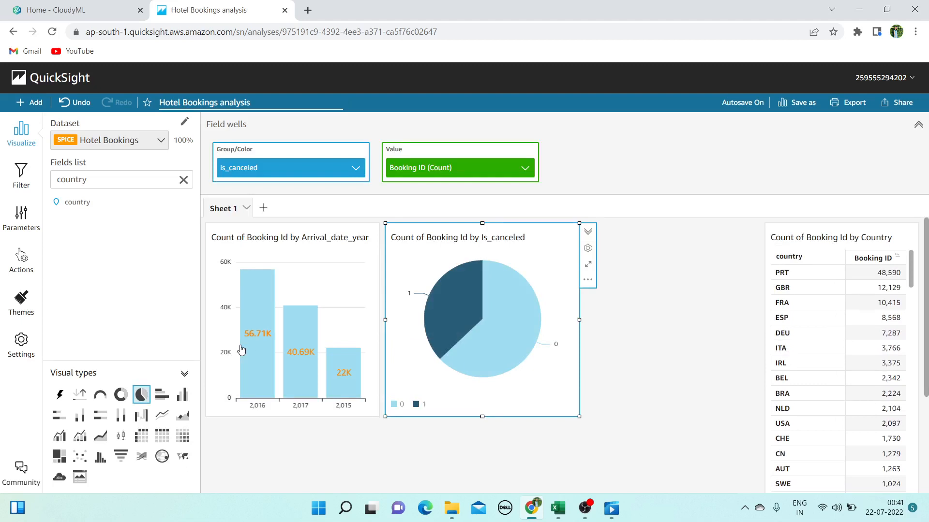
click(120, 395)
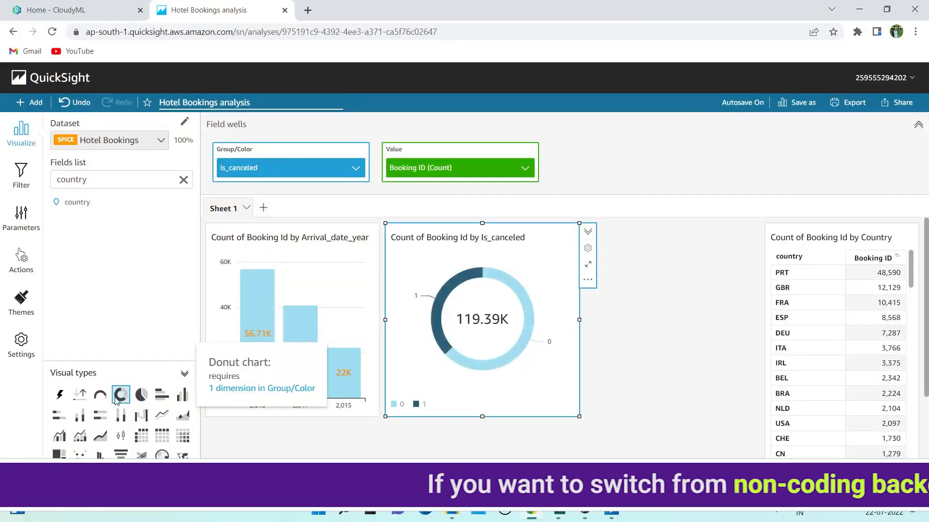
click(141, 395)
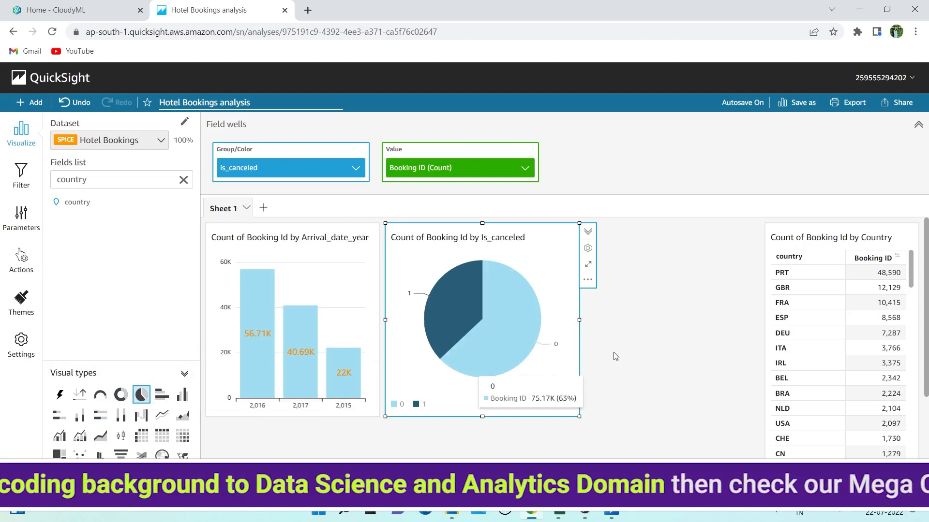
click(648, 308)
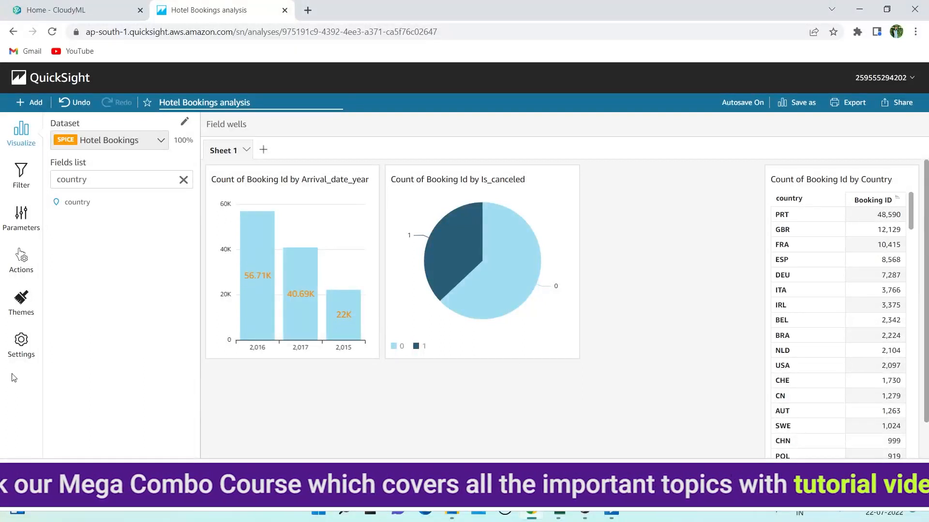
Start a new visual from Booking ID with required_car_parking_spaces as its categories
click(184, 180)
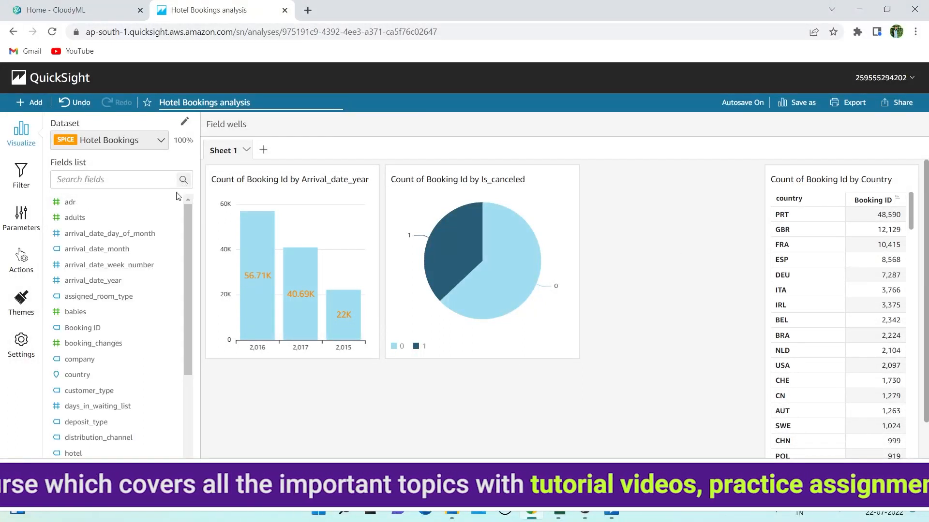
click(136, 180)
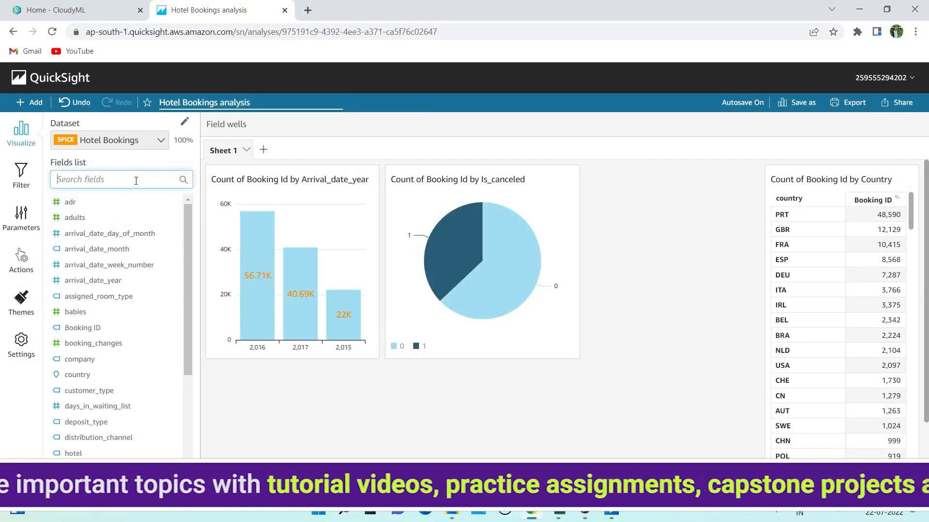
text(book)
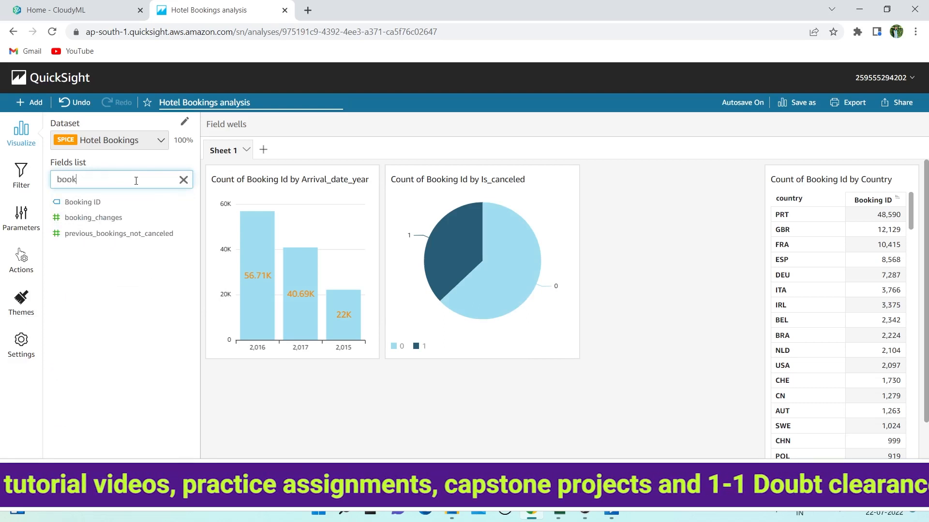
click(119, 202)
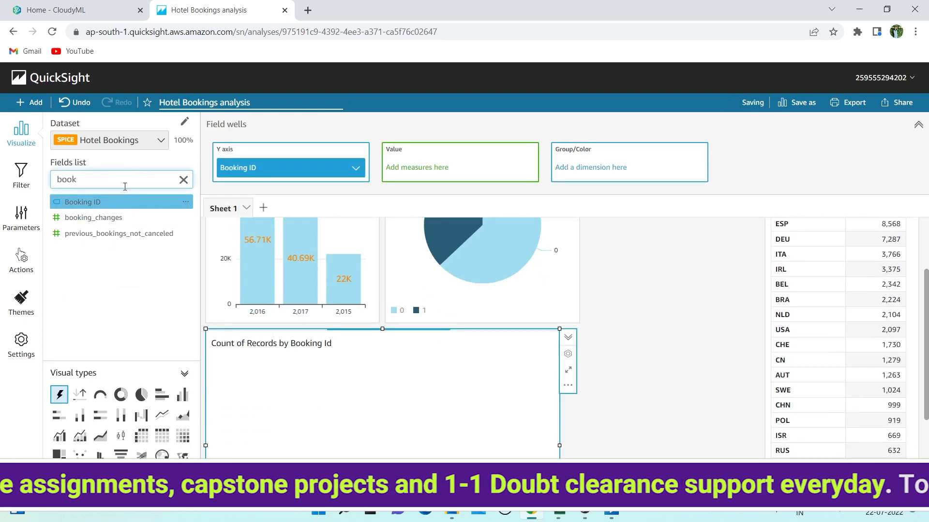
key(BackSpace)
key(BackSpace)
key(BackSpace)
key(BackSpace)
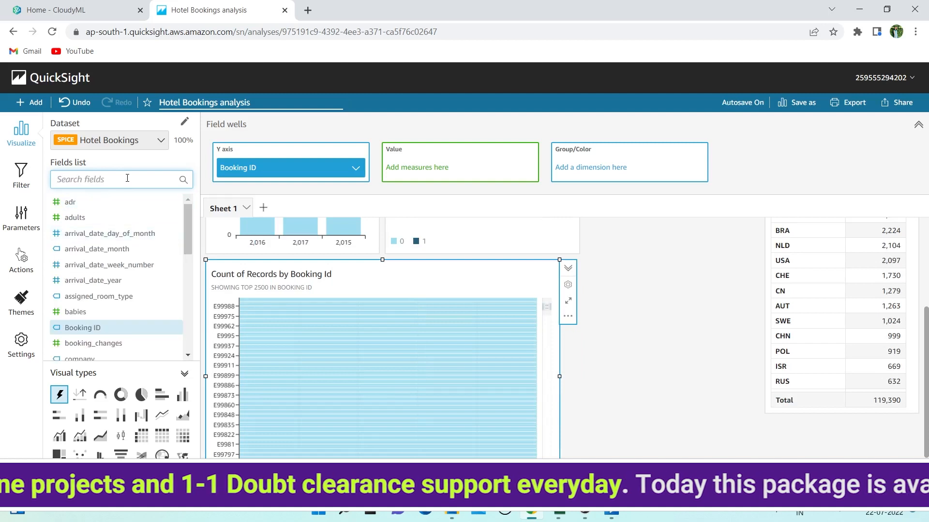
text(par)
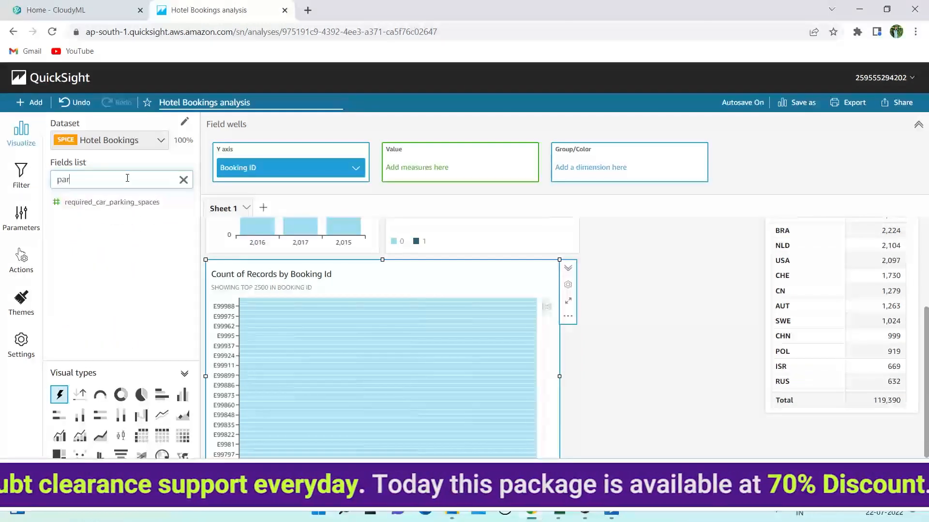
drag(89, 210, 302, 166)
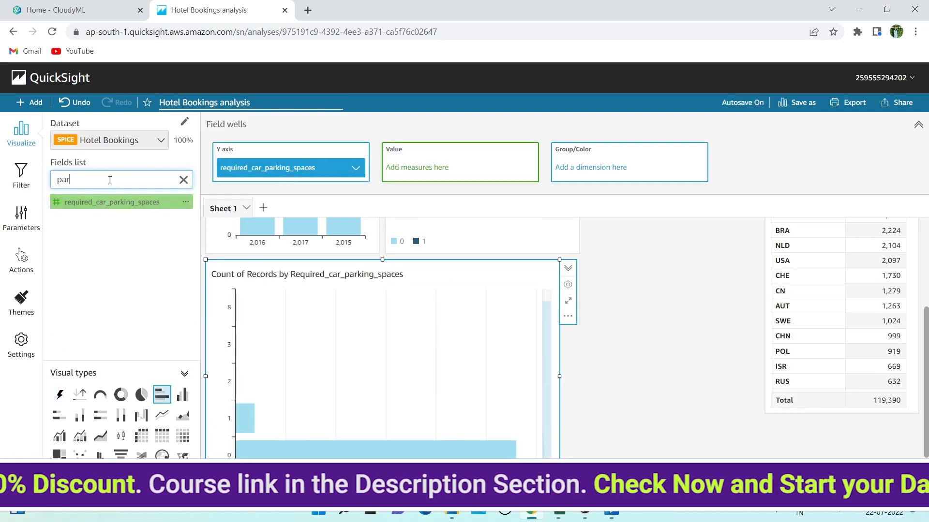
Count Booking ID as vertical bars, then switch to the Hotel Bookings workbook in Excel
key(BackSpace)
key(BackSpace)
key(BackSpace)
text(book)
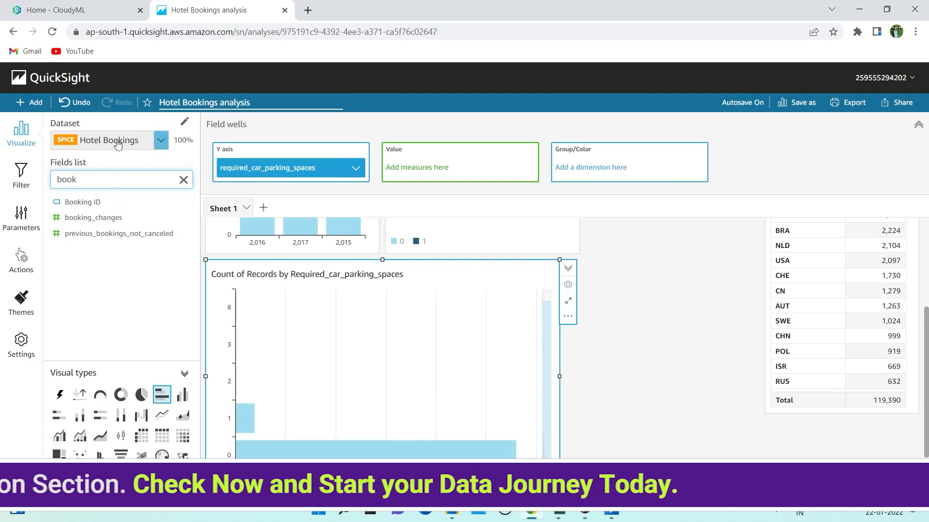
drag(82, 202, 445, 178)
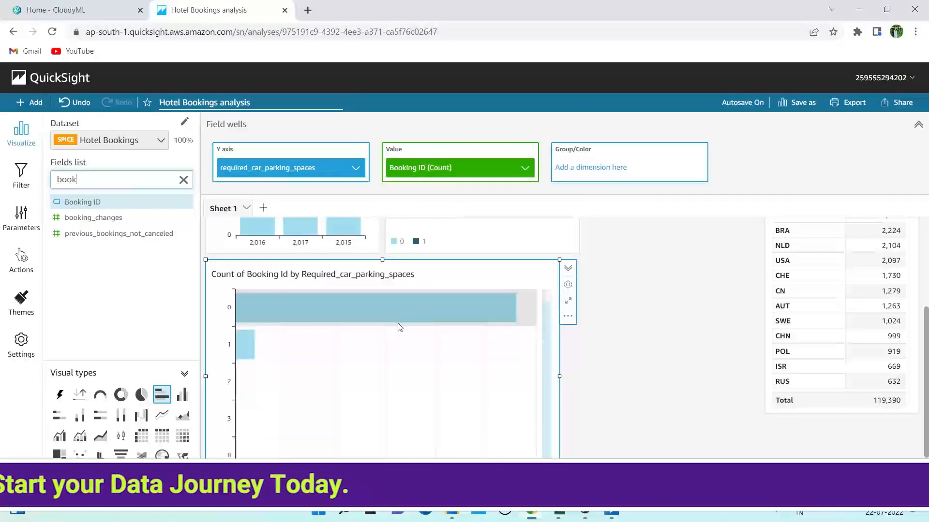
scroll(398, 324, down, 2)
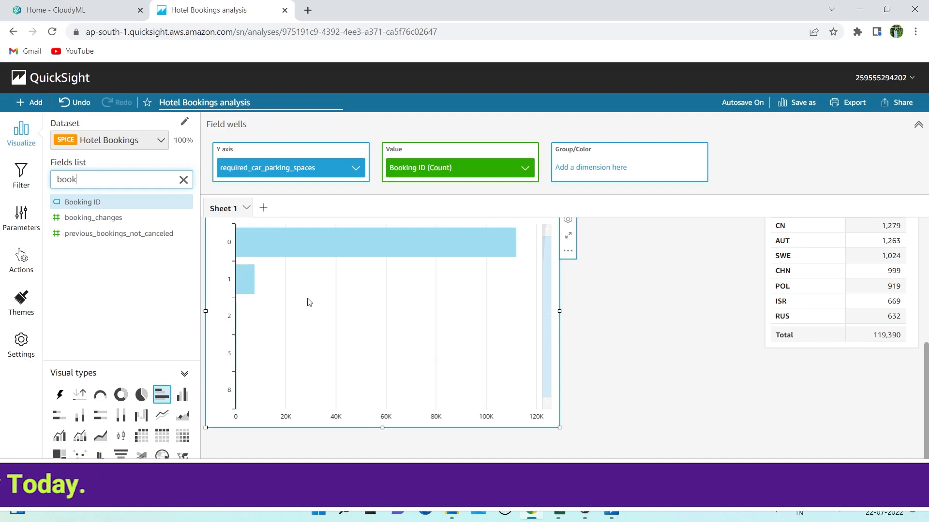
mouse_move(228, 283)
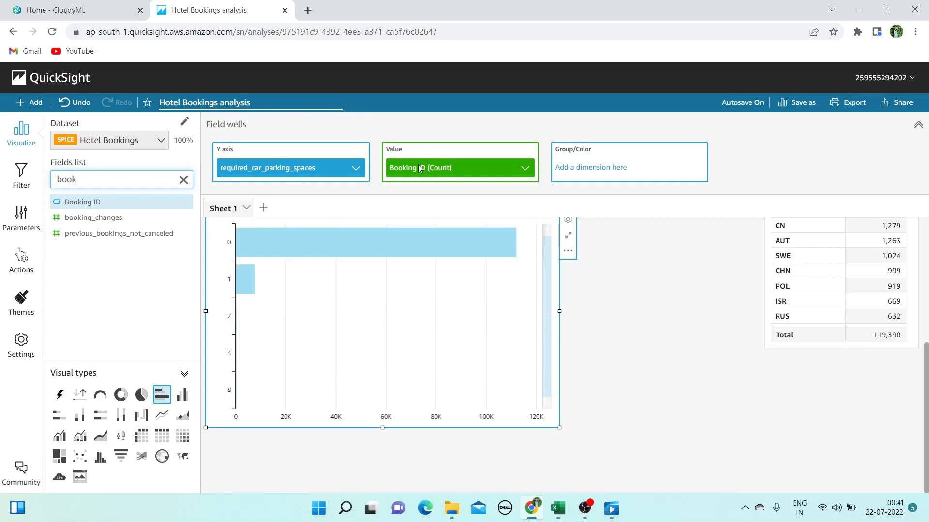
scroll(292, 349, up, 3)
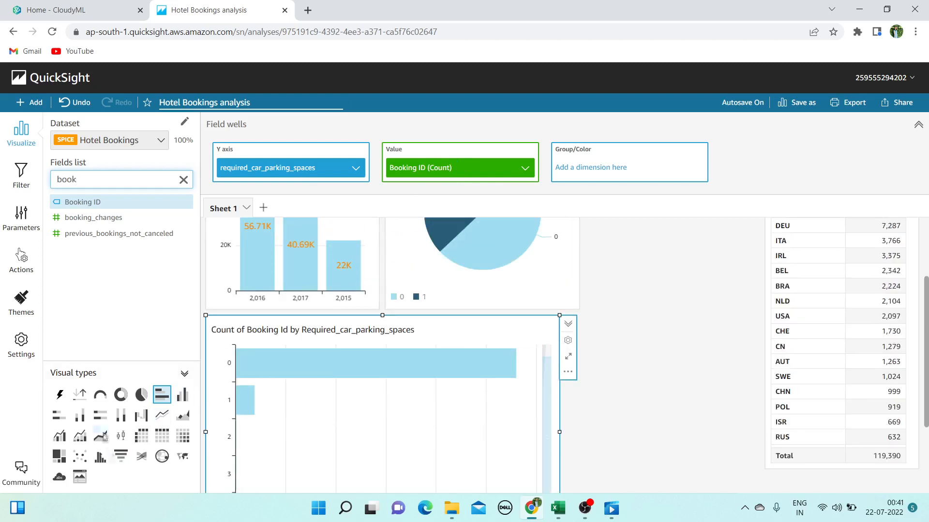
click(182, 394)
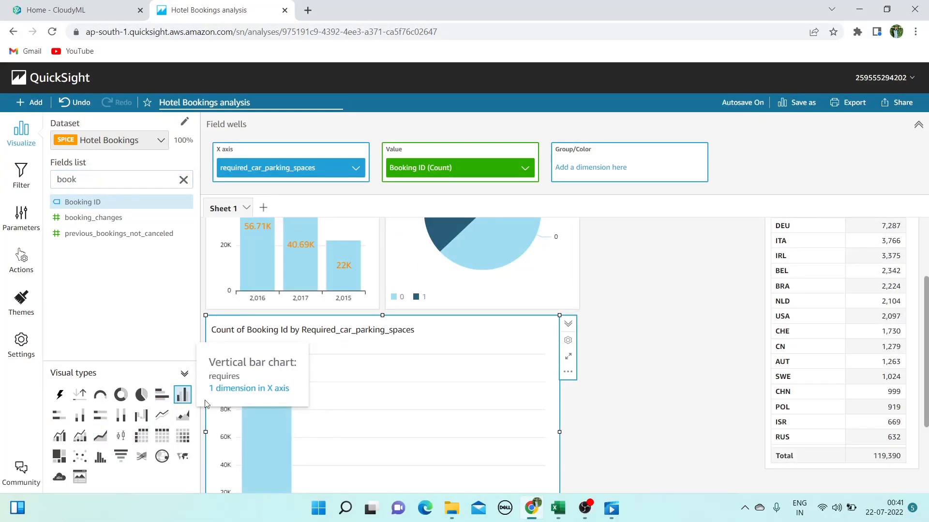
scroll(311, 399, down, 1)
scroll(312, 399, down, 2)
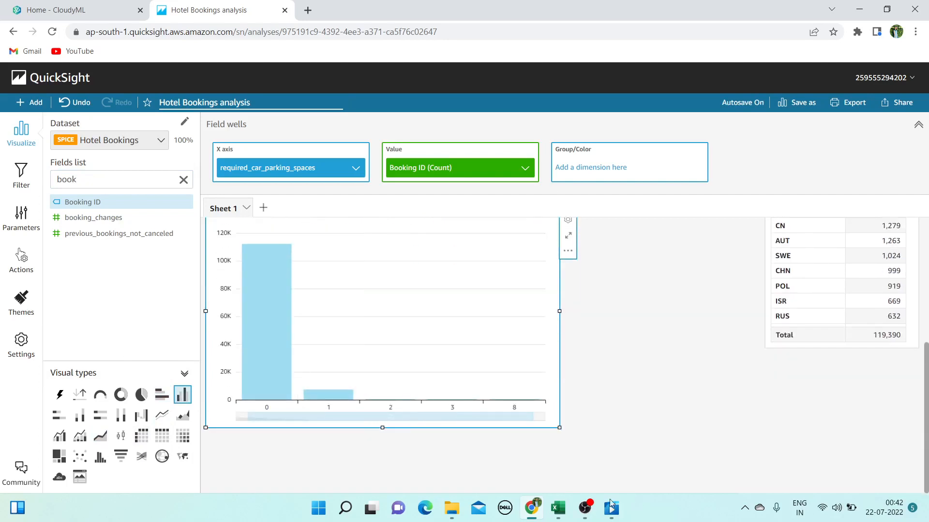
click(559, 508)
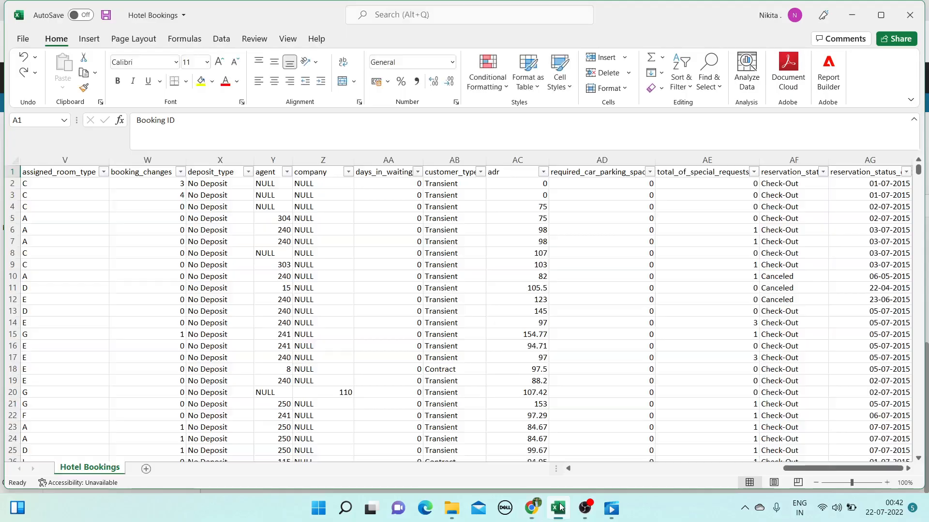
Confirm parking-space values 0, 1, 2, 3 and 8 in Excel, then make the parking chart a tree map
click(649, 172)
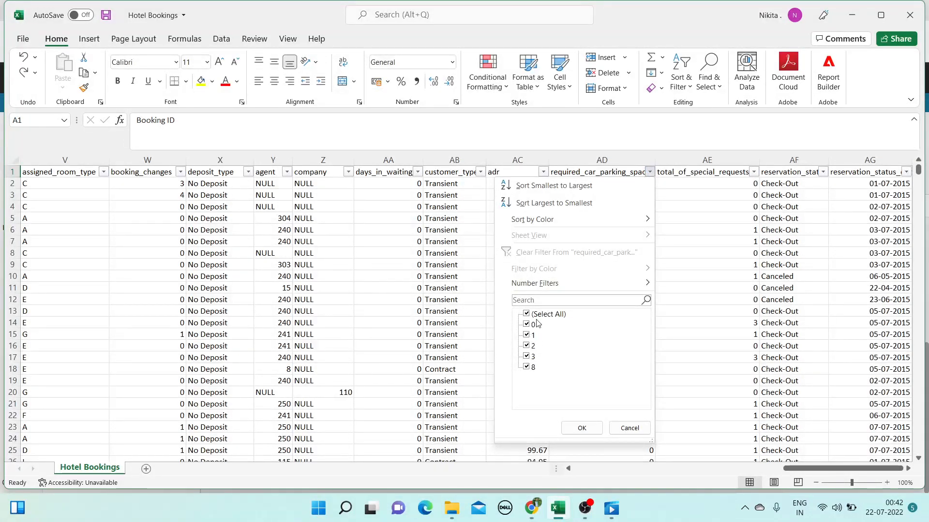
click(580, 427)
click(851, 15)
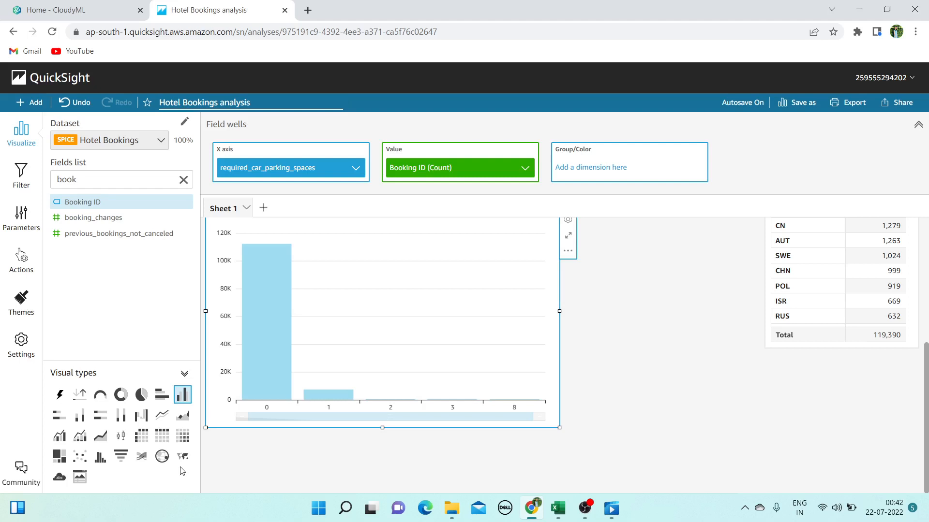
click(61, 458)
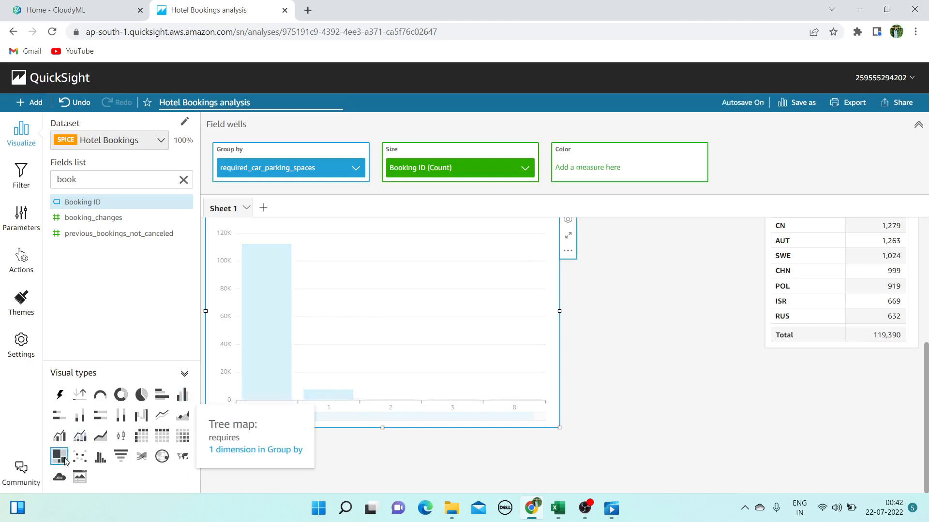
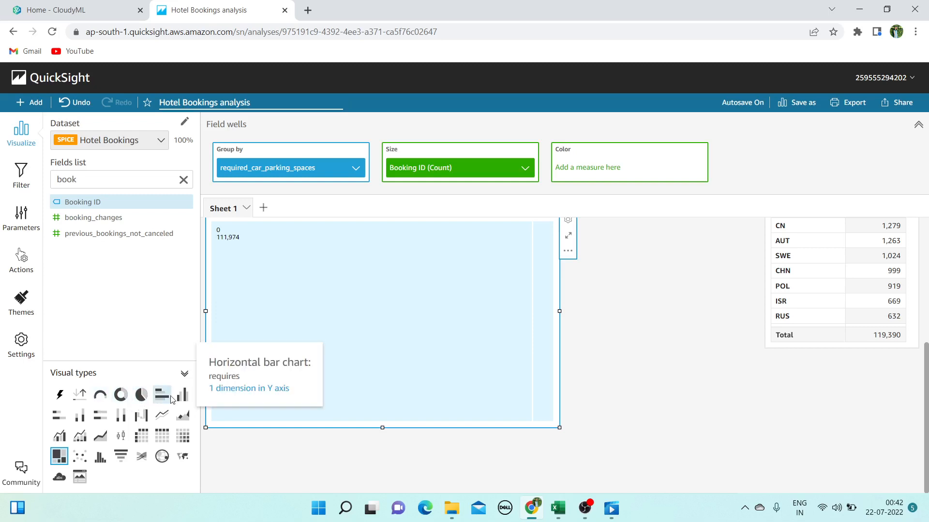
Make the parking chart a donut and resize it so its full title shows
click(121, 395)
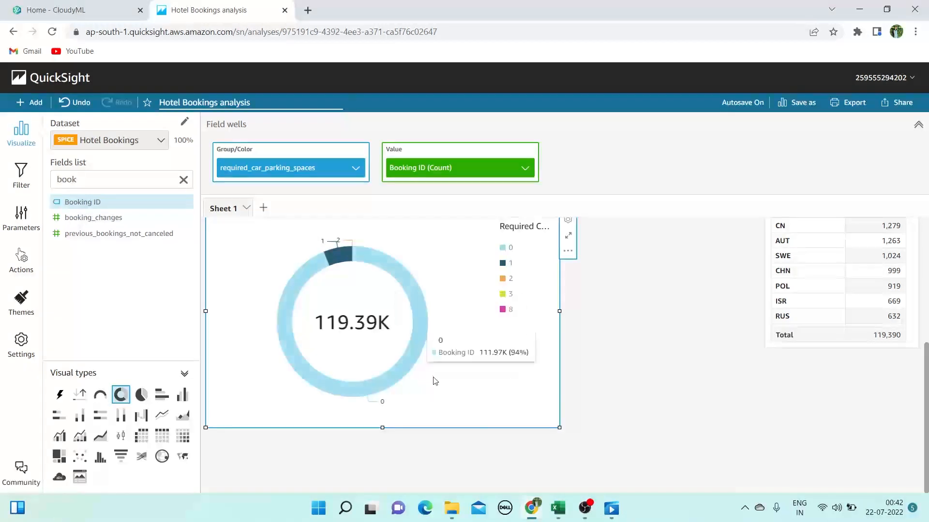
drag(560, 427, 426, 366)
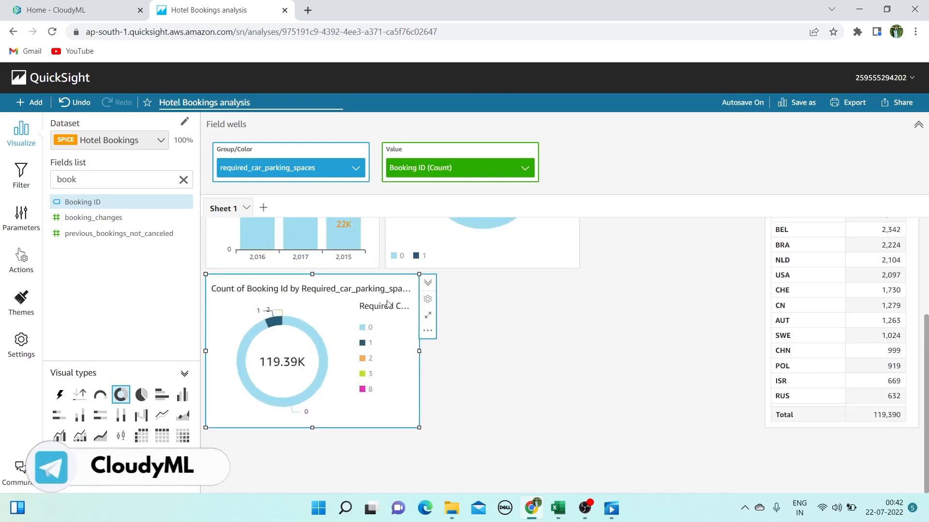
drag(419, 350, 438, 351)
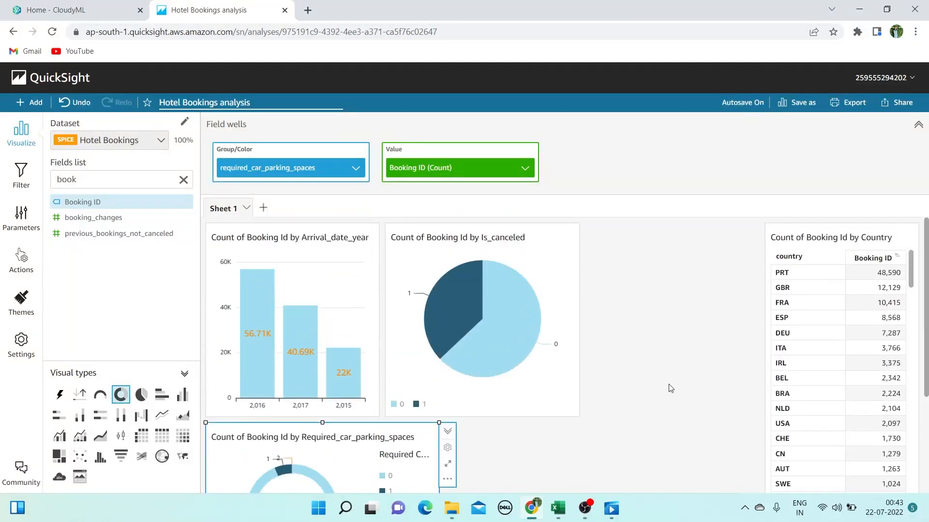
click(556, 515)
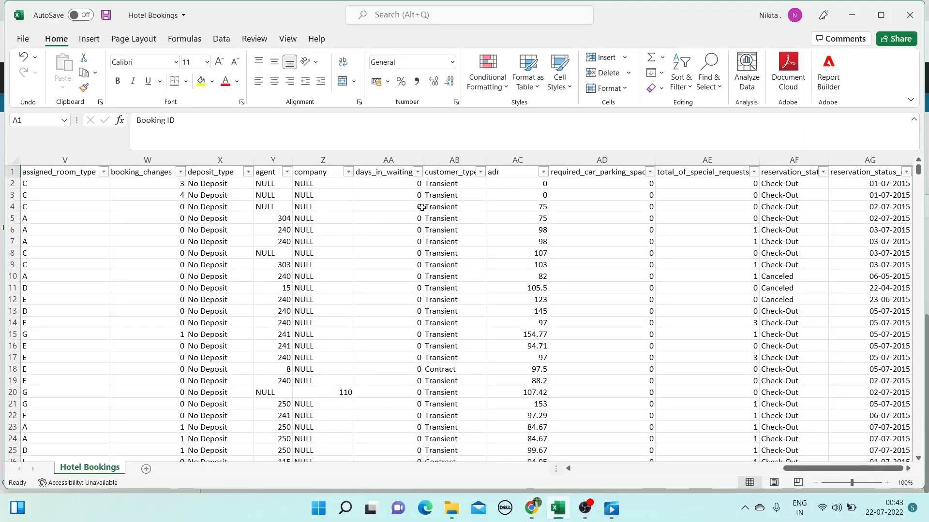
click(850, 15)
click(505, 298)
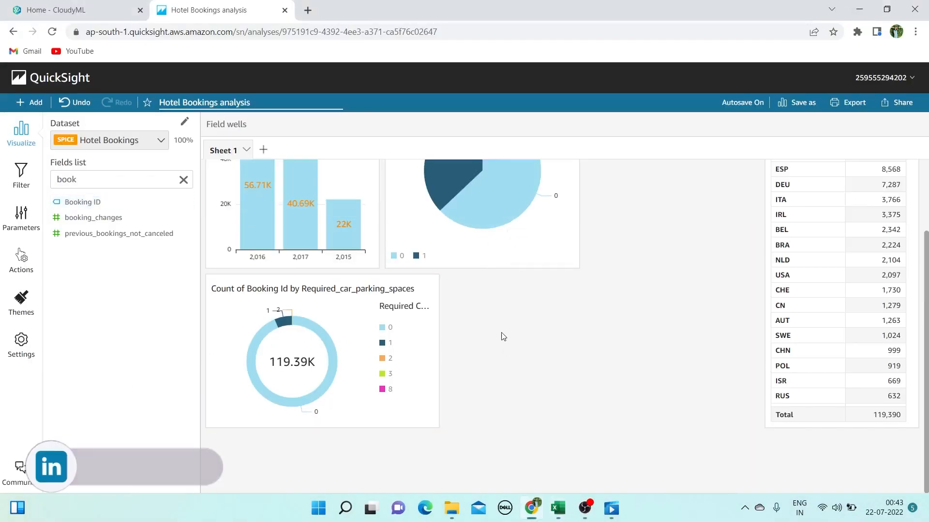
Search 'cu' and add a vertical bar chart counting records by customer_type
scroll(237, 276, up, 2)
double_click(145, 180)
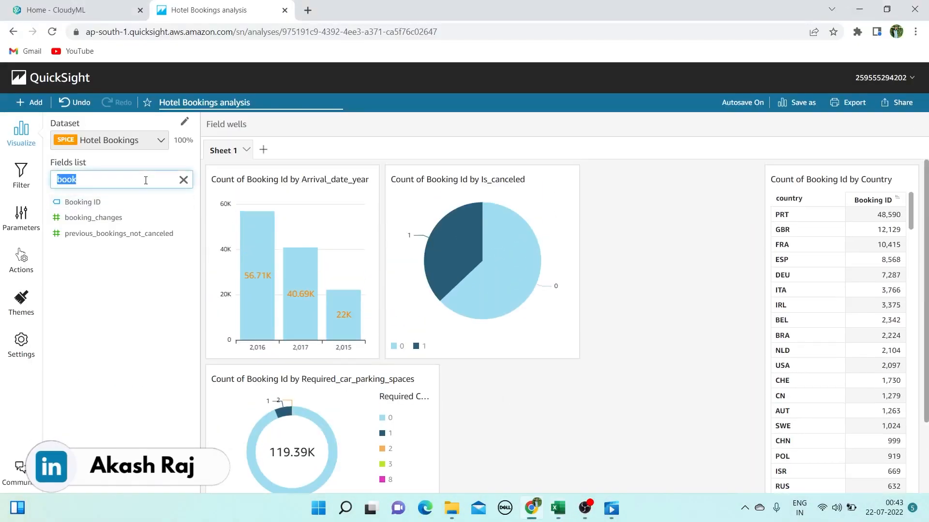
key(BackSpace)
text(cu)
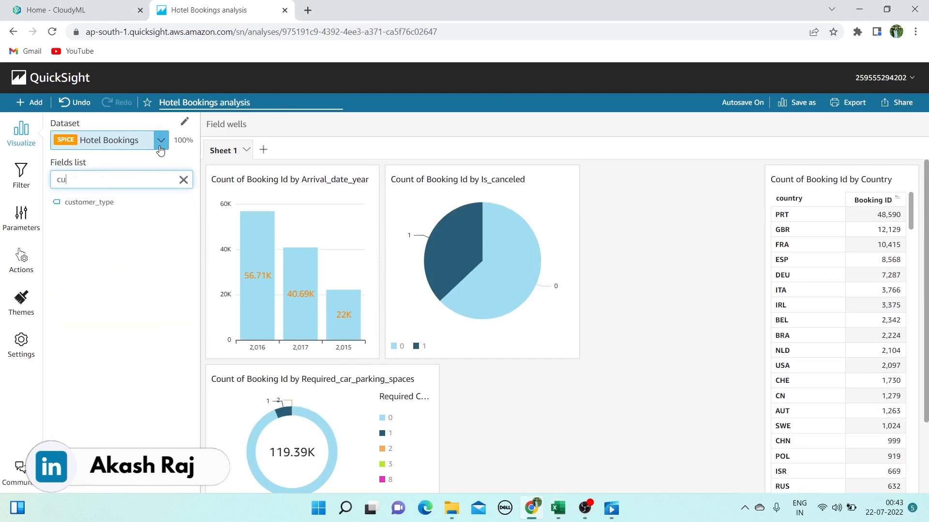
click(108, 202)
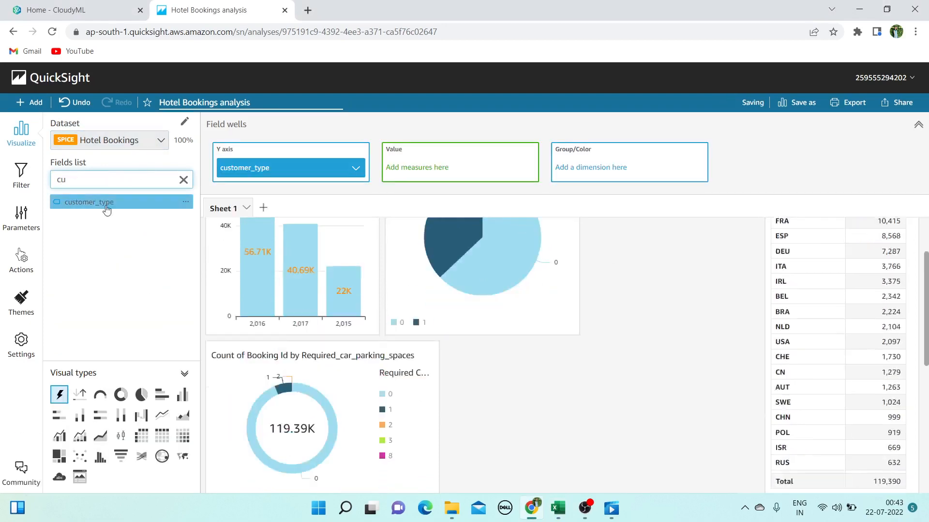
scroll(537, 356, down, 1)
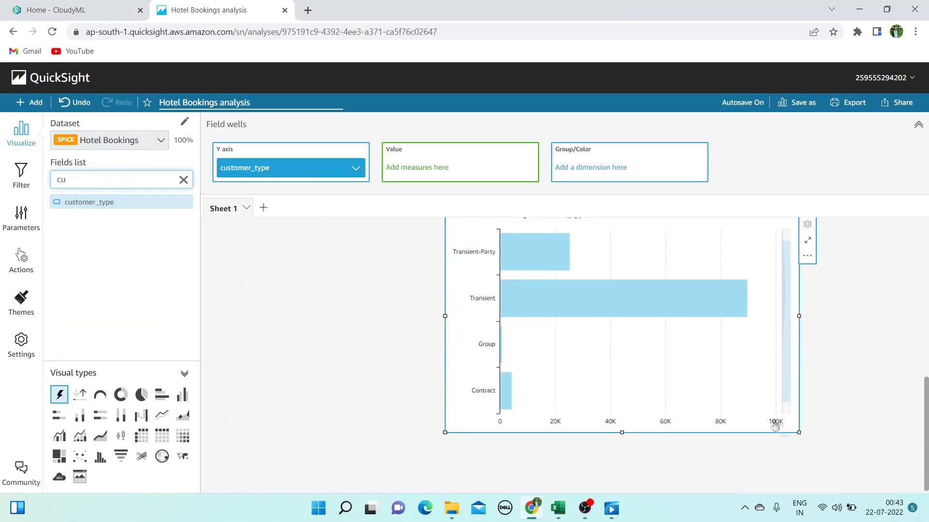
drag(798, 432, 623, 405)
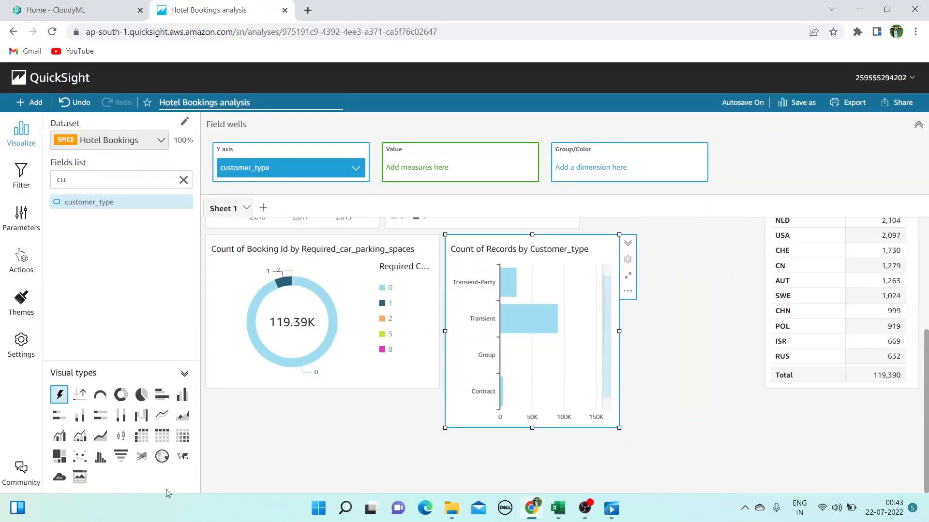
click(80, 415)
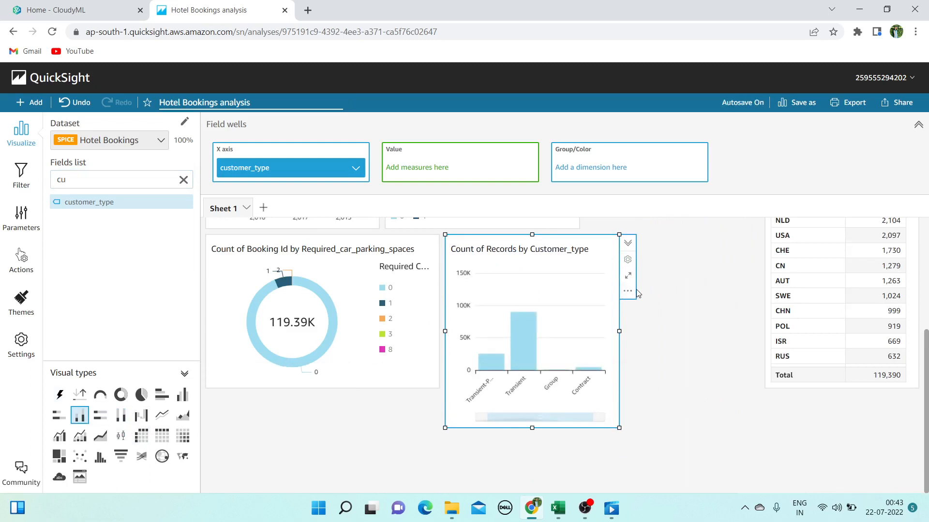
Turn off the X-axis data zoom bar, widen the chart, and bring up Excel
click(627, 260)
click(89, 282)
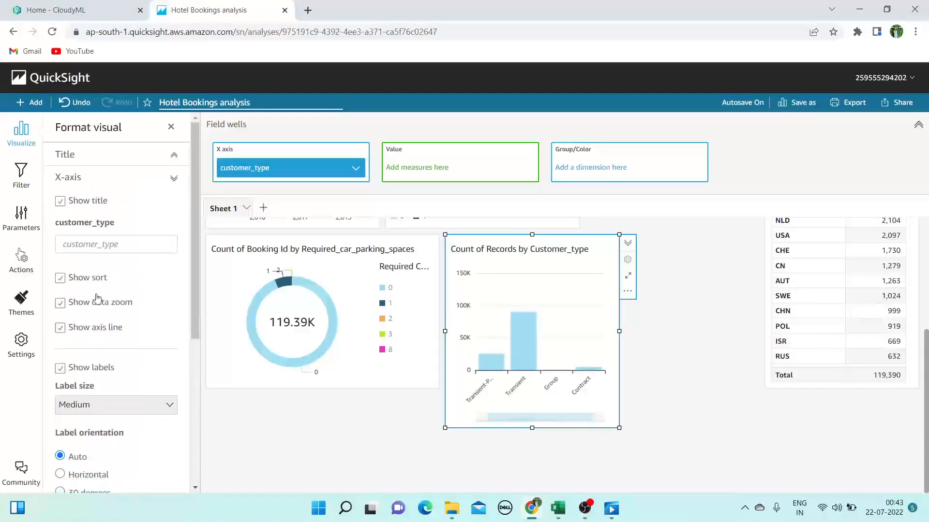
click(62, 311)
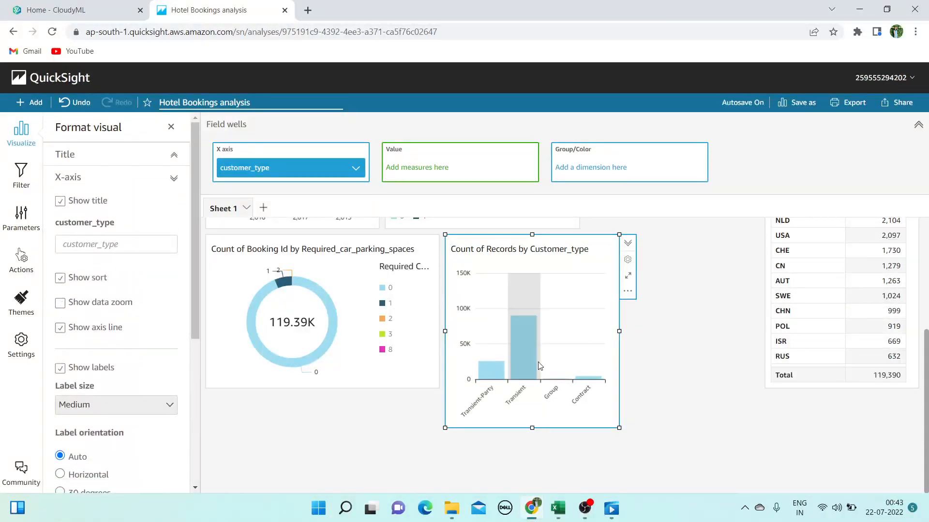
drag(619, 428, 646, 383)
scroll(621, 335, up, 1)
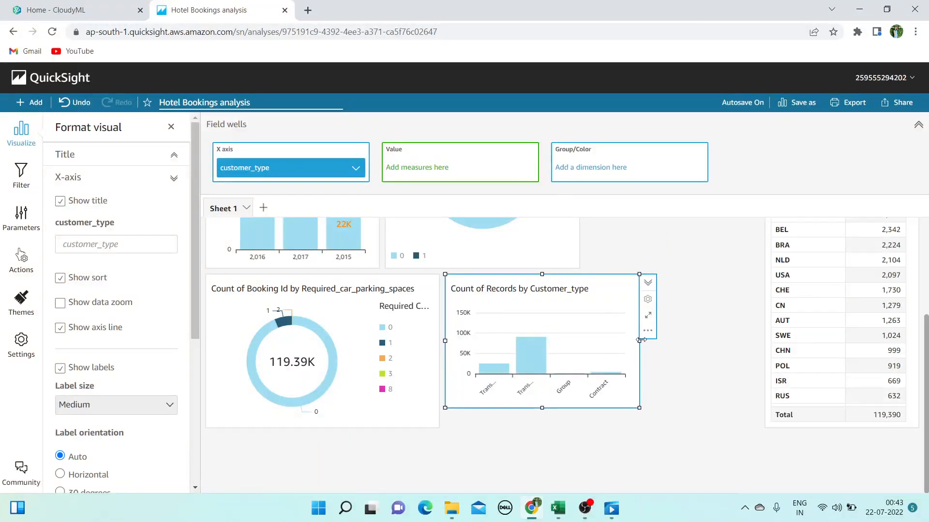
drag(639, 340, 709, 351)
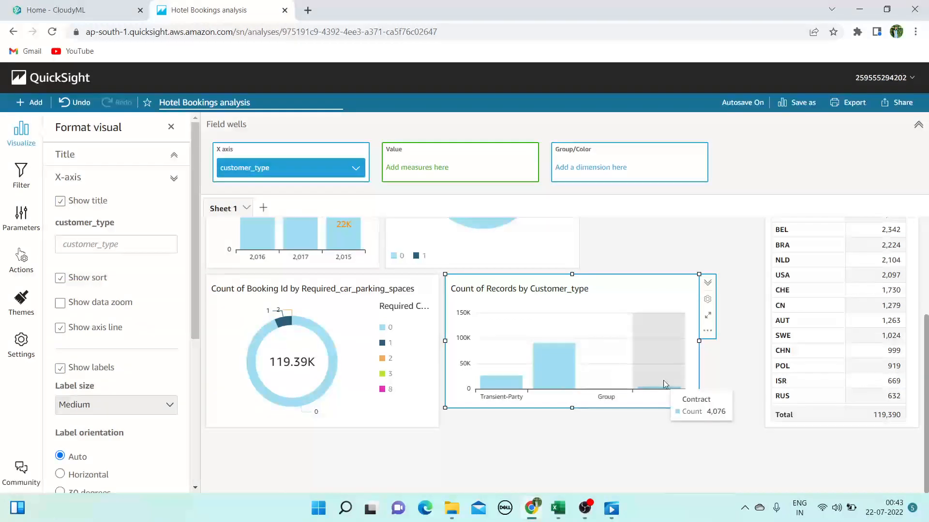
scroll(670, 338, up, 3)
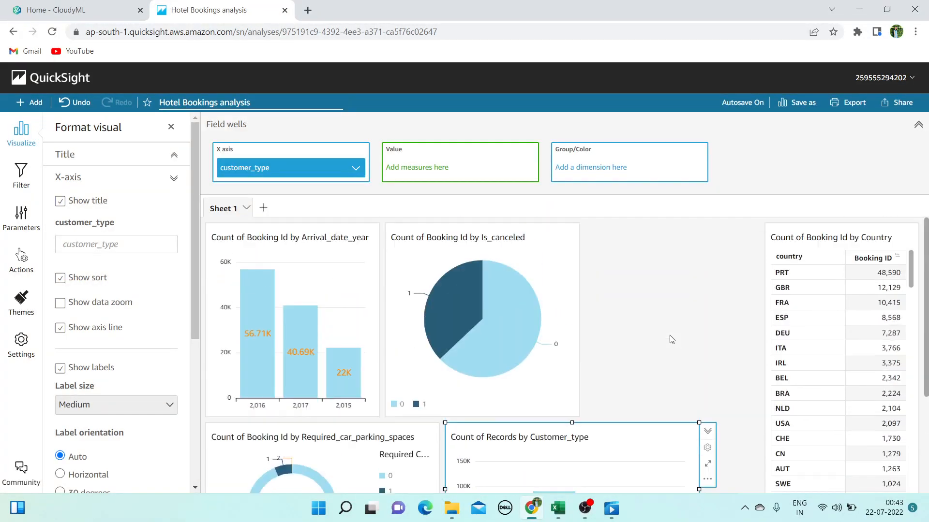
scroll(671, 339, down, 3)
scroll(672, 339, down, 1)
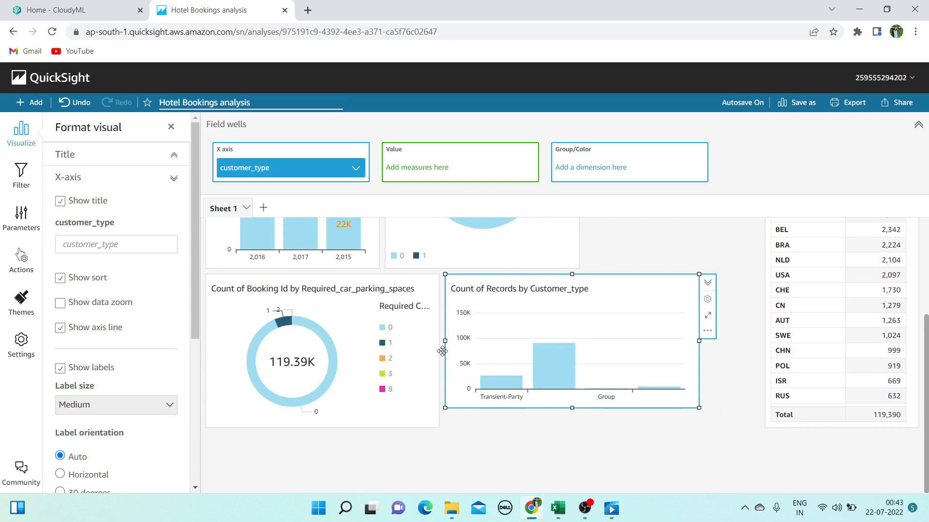
click(551, 515)
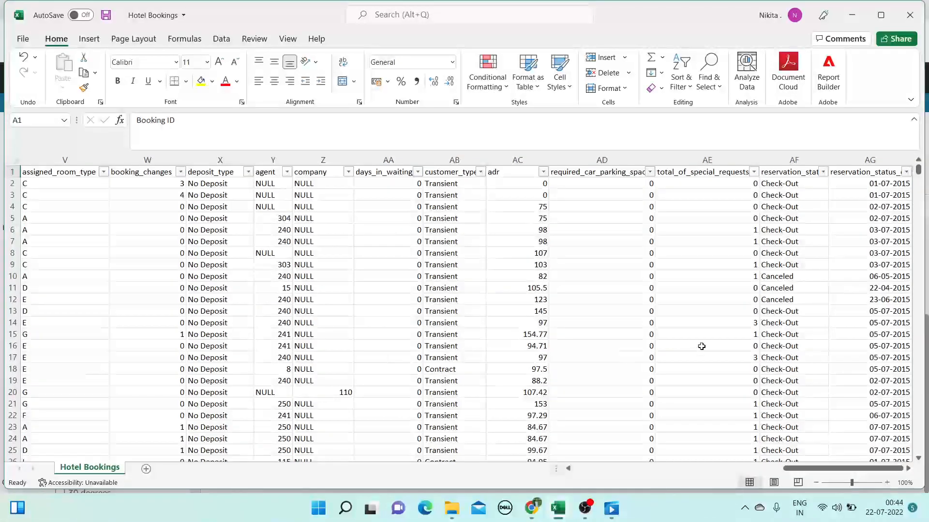
Minimize Excel and select the parking-spaces donut chart in QuickSight
click(852, 15)
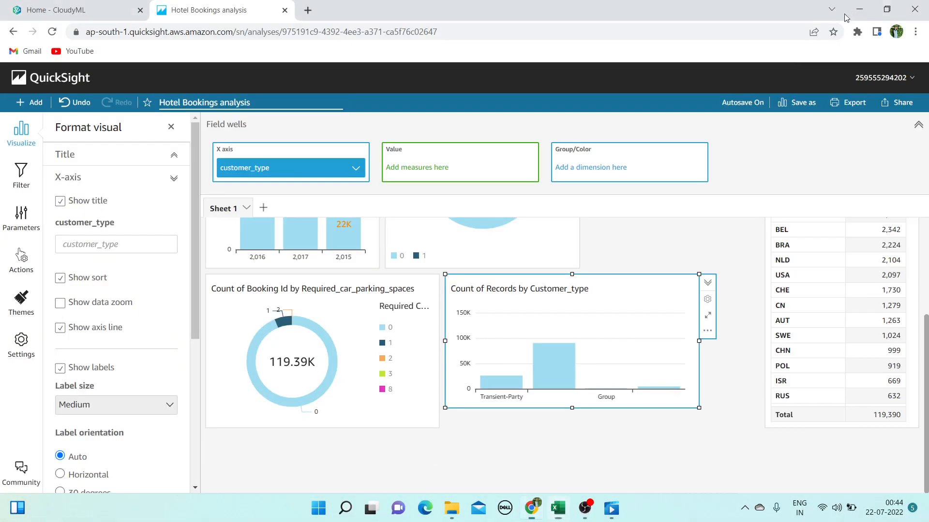
scroll(430, 334, up, 3)
scroll(430, 335, down, 3)
mouse_move(248, 360)
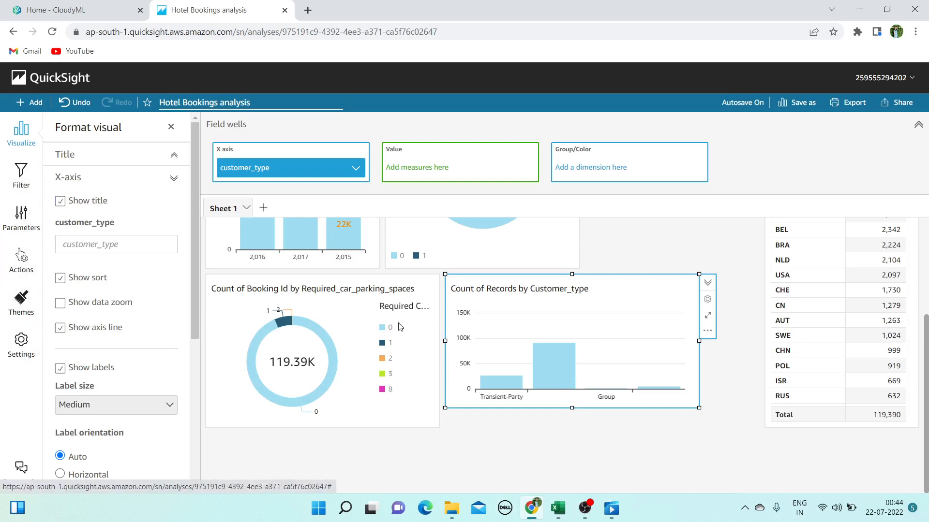
click(430, 319)
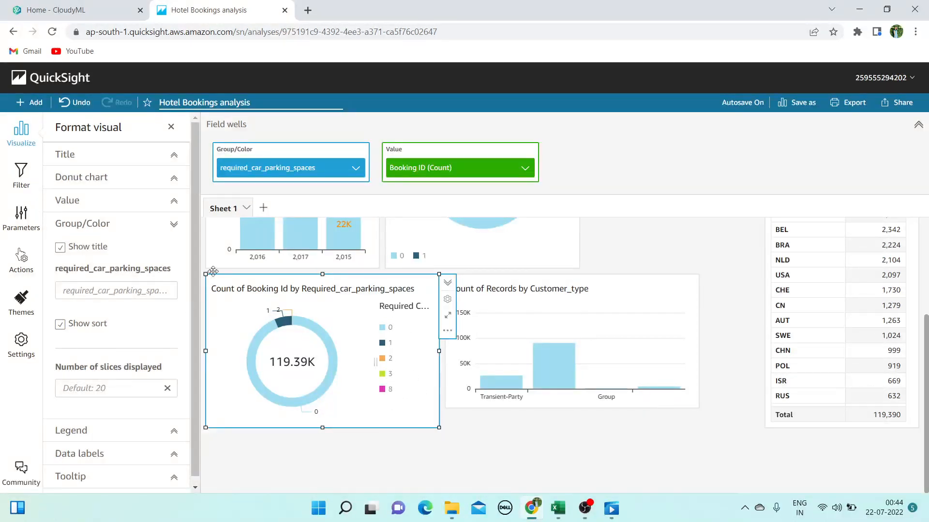
Add a required_car_parking_spaces filter to the donut chart
click(20, 178)
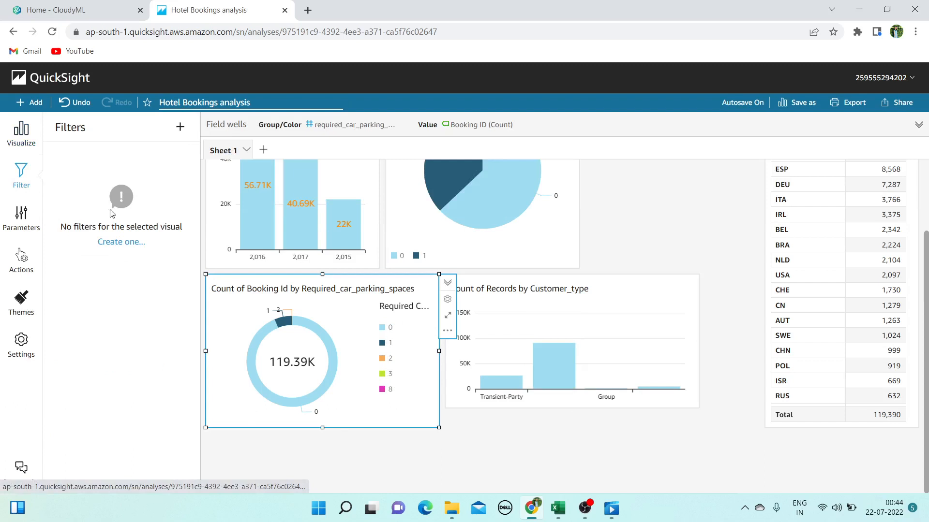
click(111, 243)
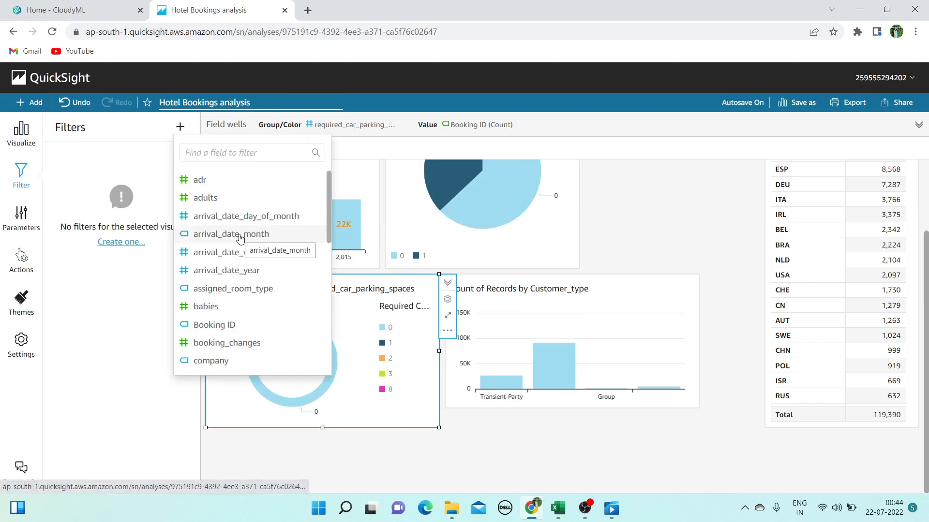
click(234, 155)
text(re)
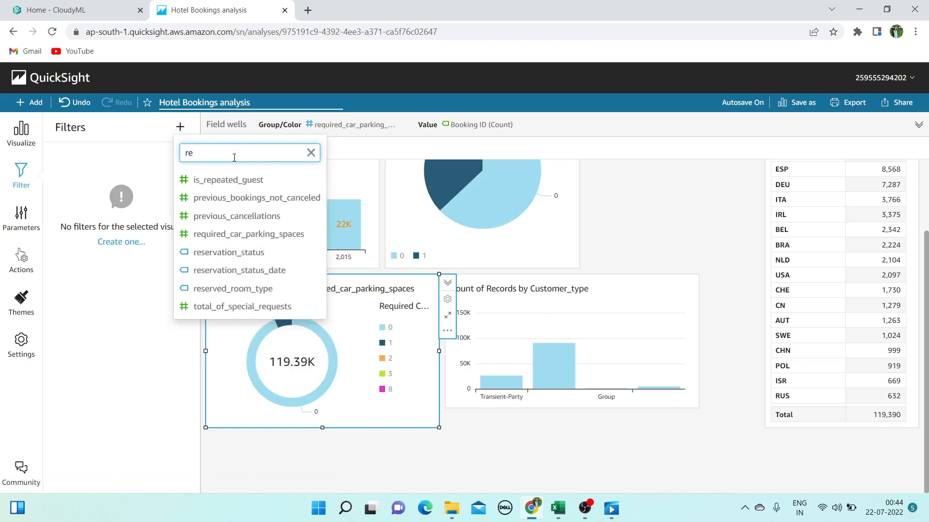
key(BackSpace)
key(BackSpace)
text(pare)
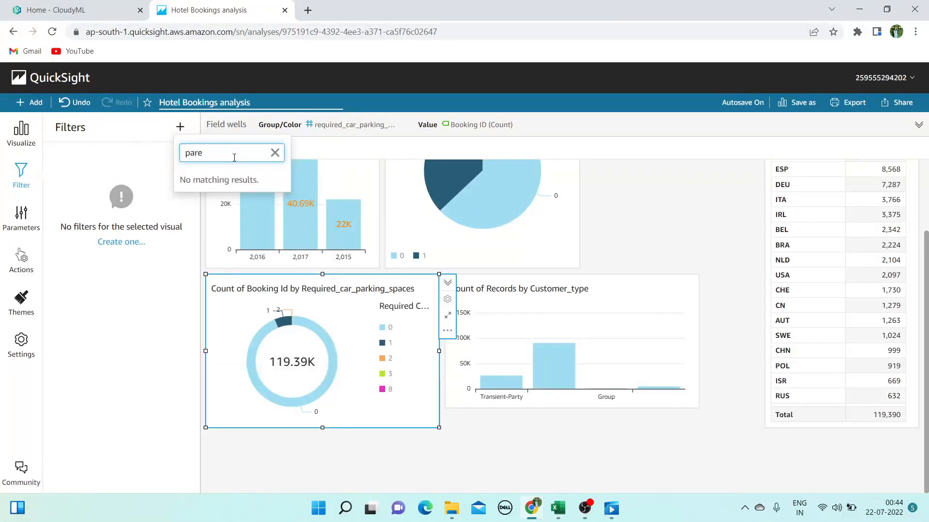
key(BackSpace)
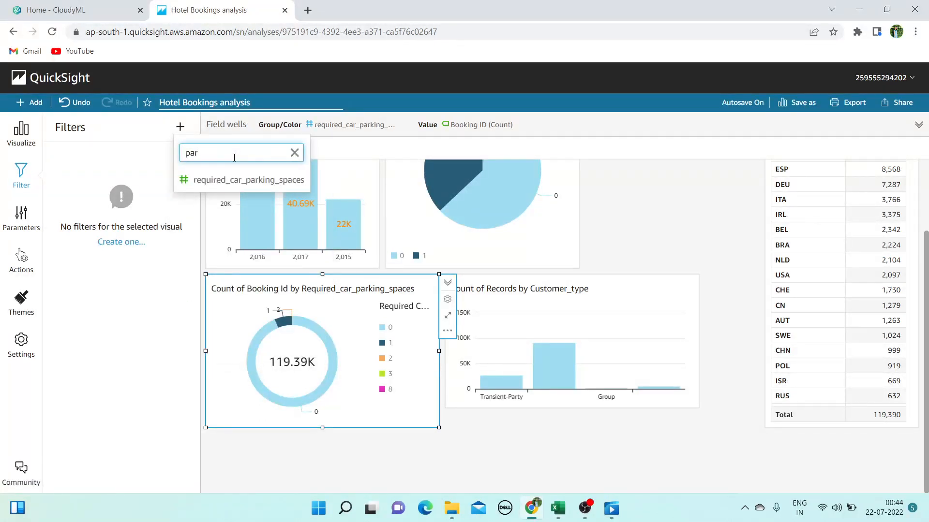
click(230, 181)
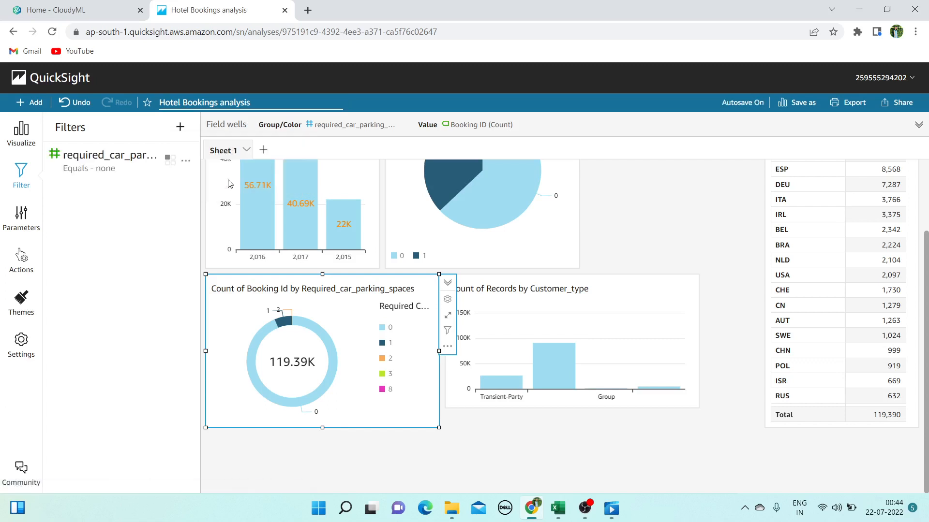
Inspect the filter's null, comparison and aggregation options unchanged, then view Parameters
click(103, 159)
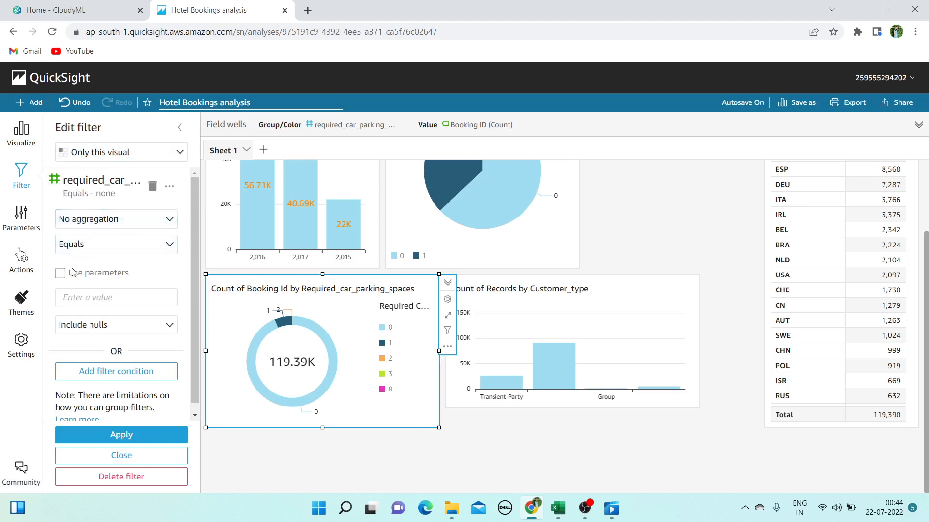
click(115, 324)
click(118, 239)
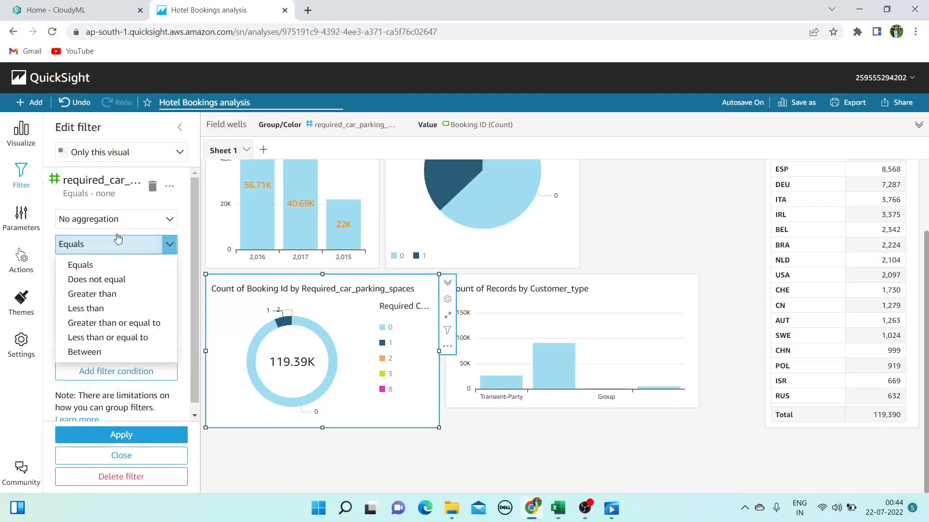
click(116, 223)
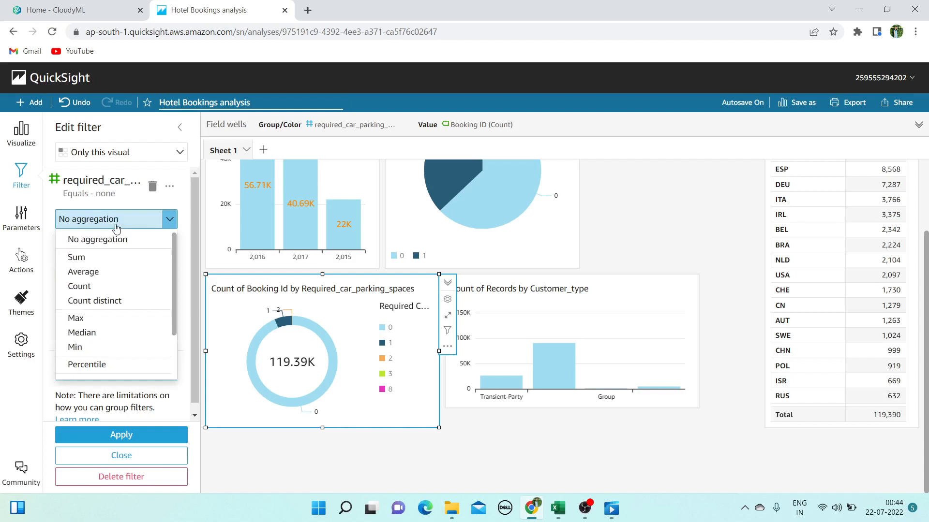
click(188, 255)
scroll(131, 373, down, 1)
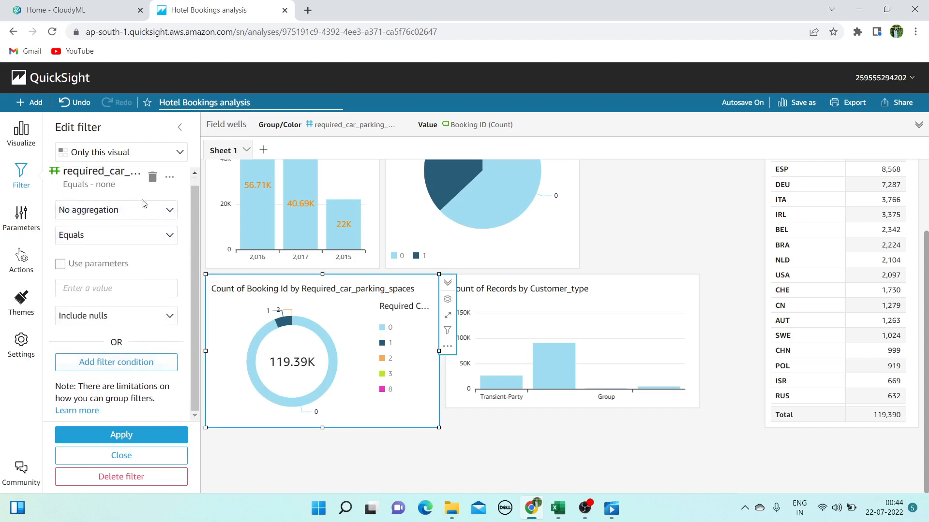
click(37, 218)
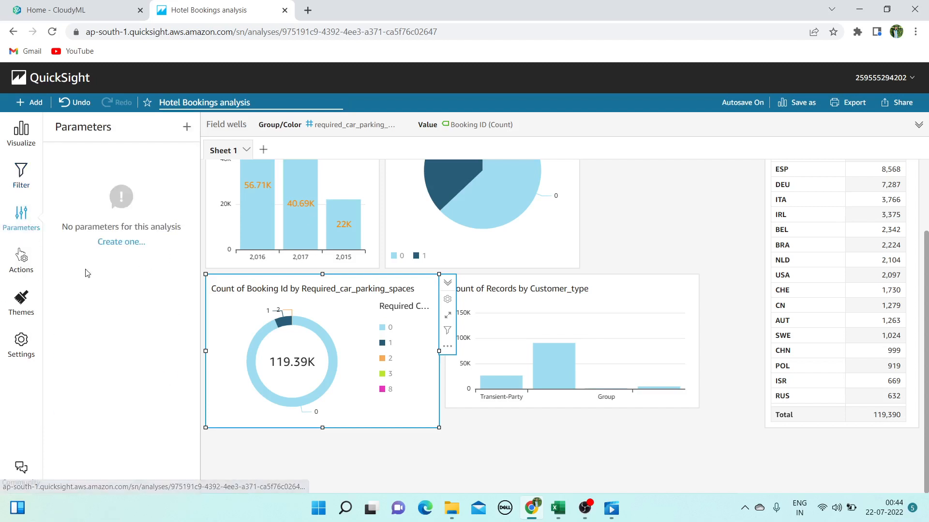
Create a Number parameter named para1, replacing the rejected name '0'
click(129, 246)
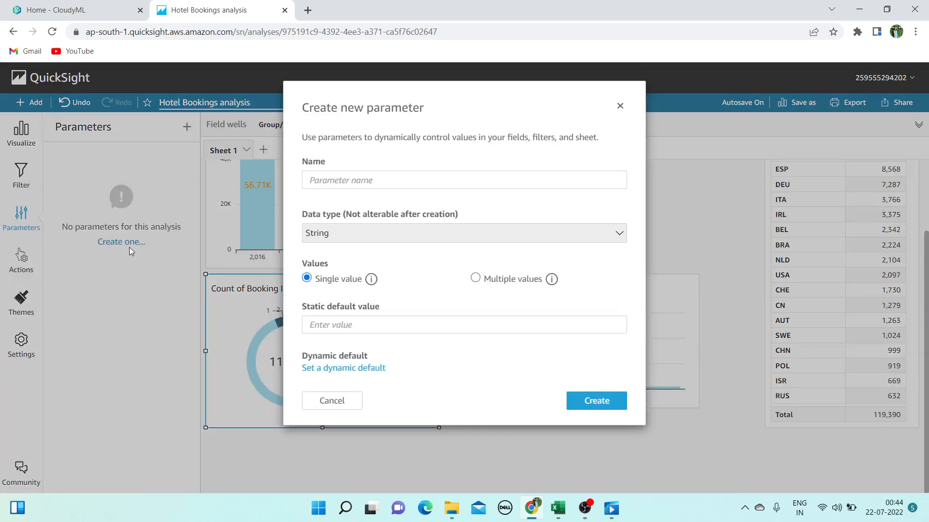
click(371, 181)
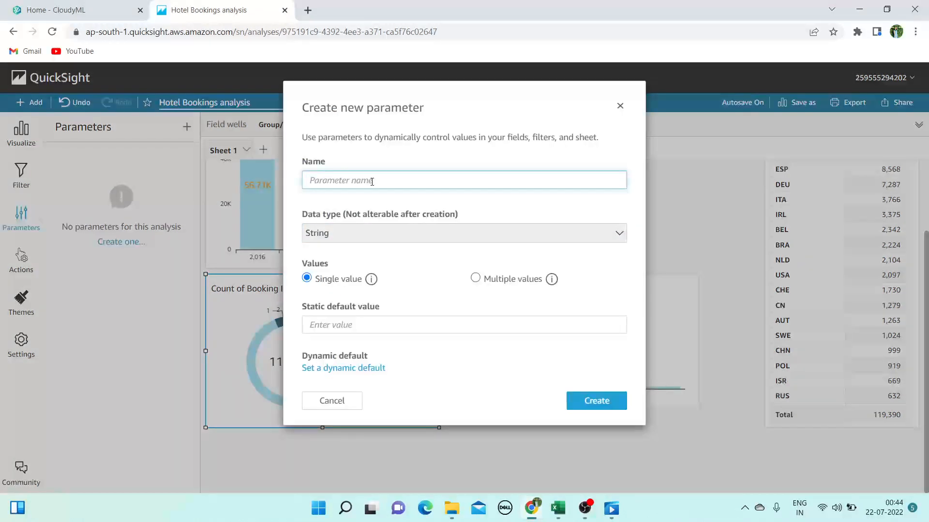
text(0 or 1)
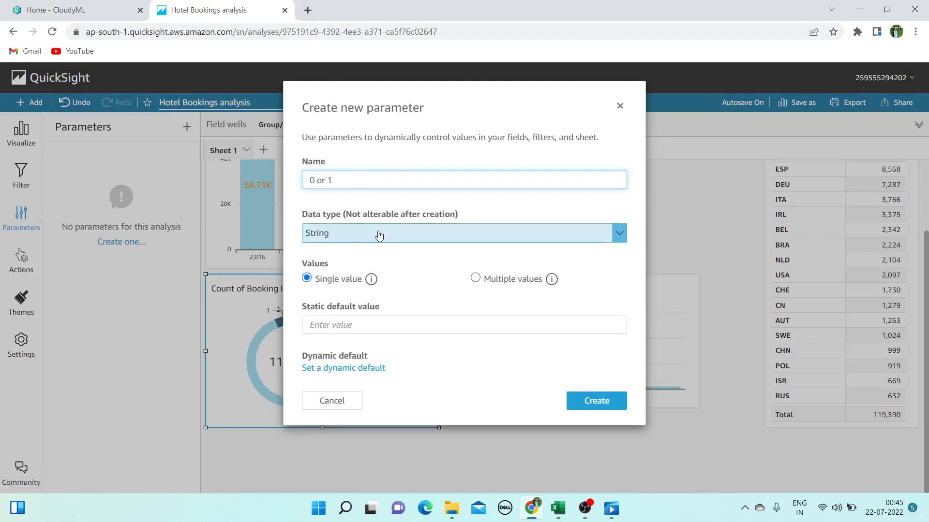
click(377, 234)
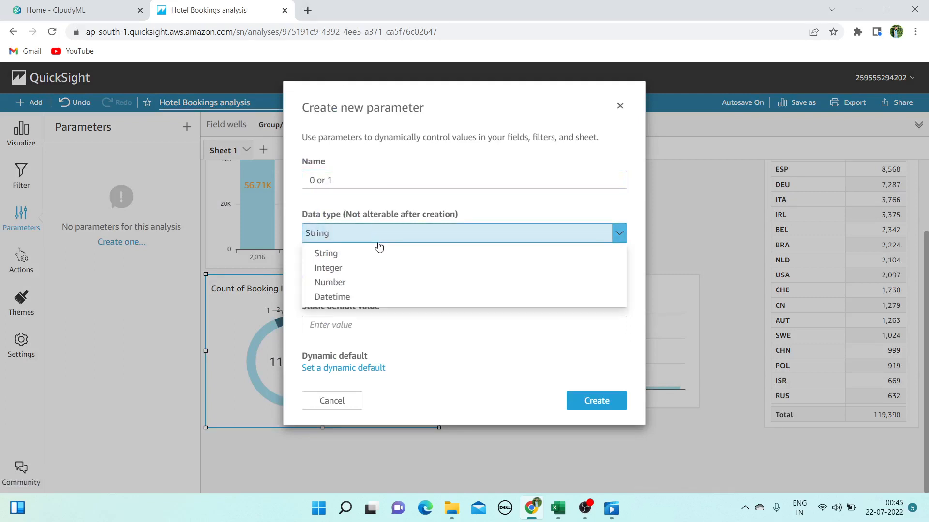
click(358, 287)
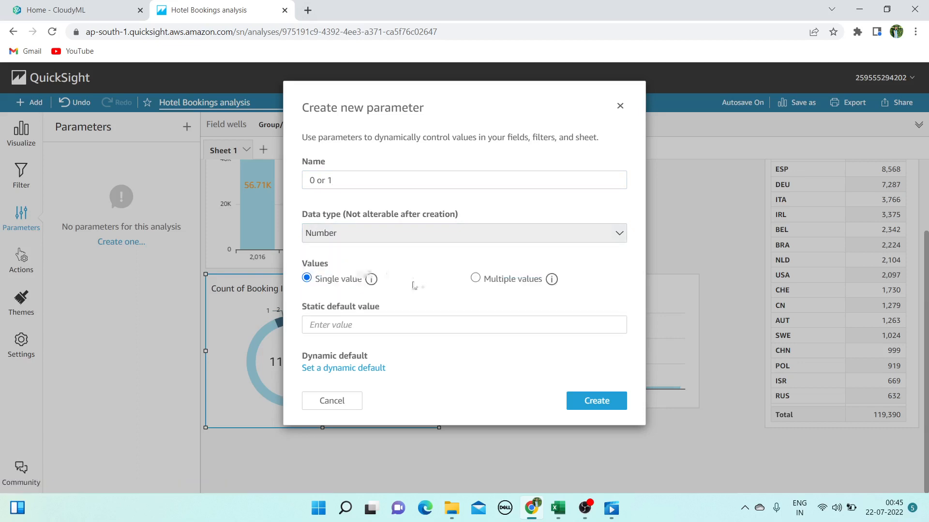
click(597, 401)
click(397, 180)
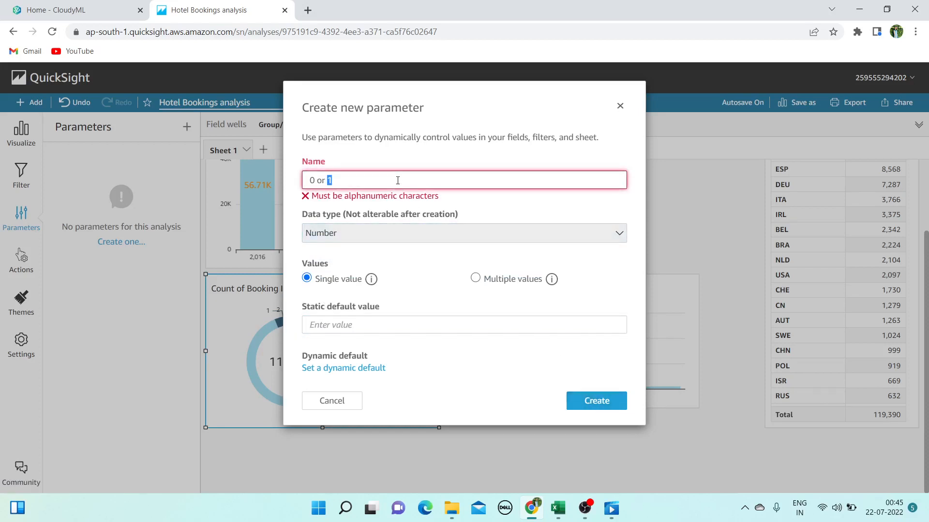
key(ctrl+a)
key(BackSpace)
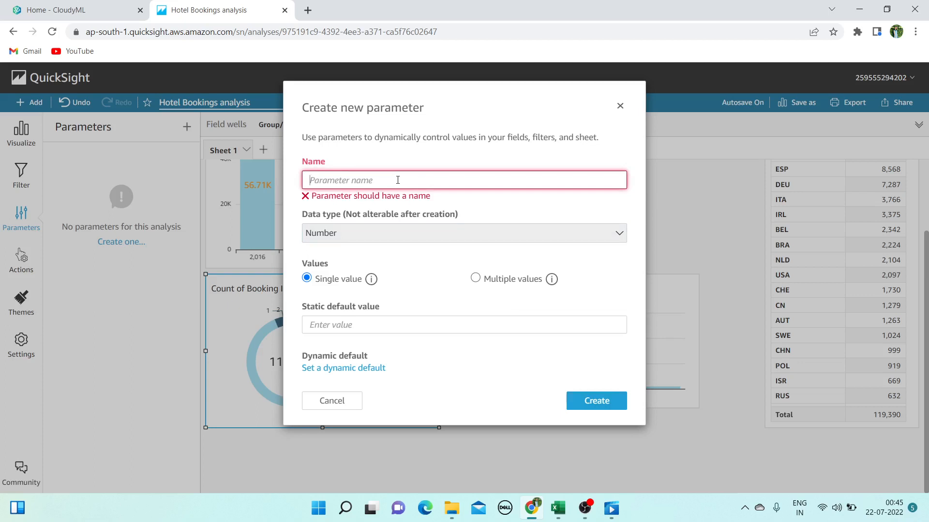
text(pa)
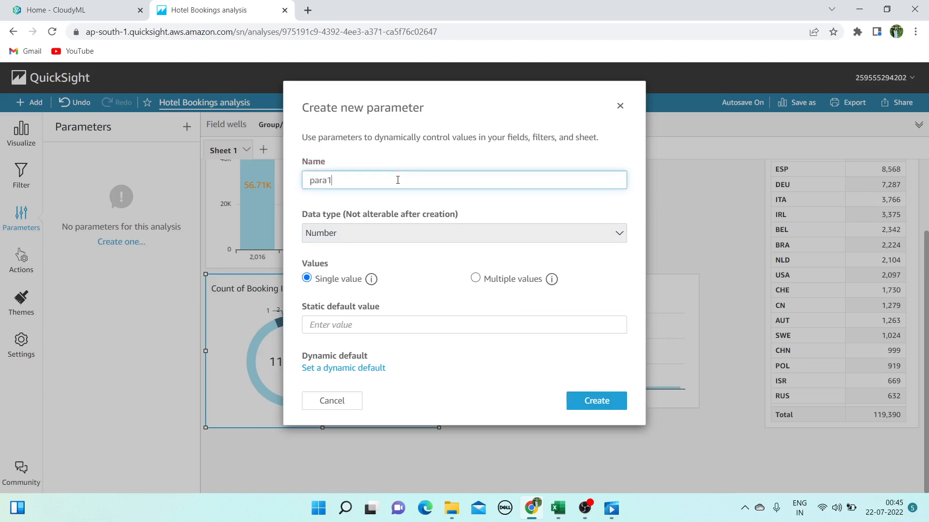
text(ra1)
click(585, 401)
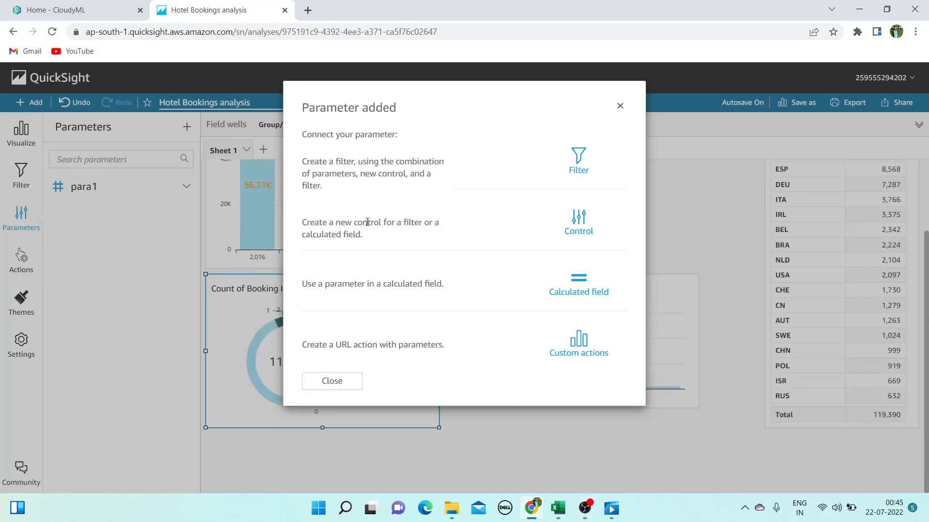
Build a filter with Equals using para1, applied to all dataset visuals
click(580, 165)
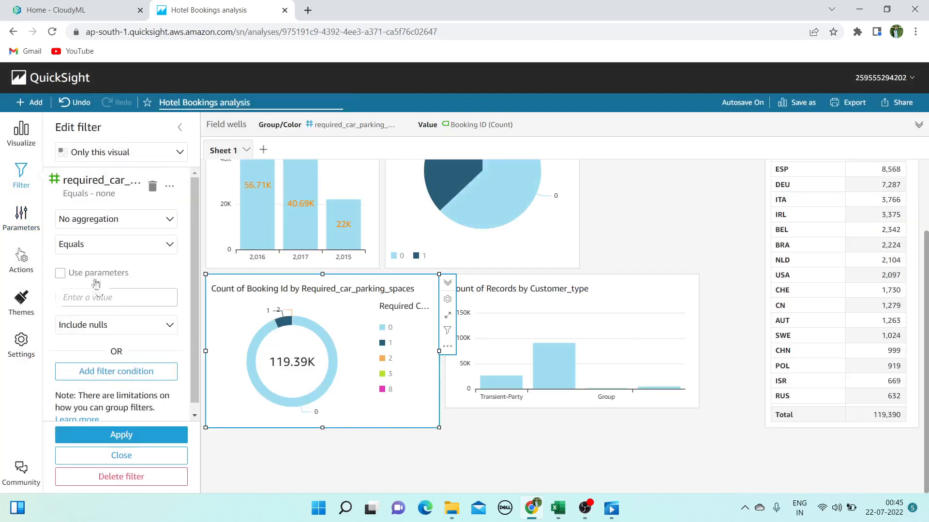
click(154, 220)
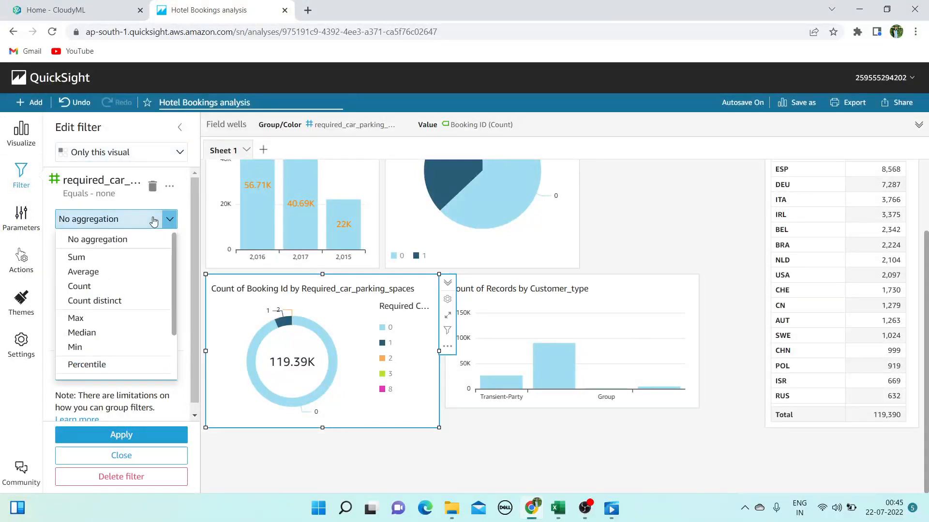
click(170, 219)
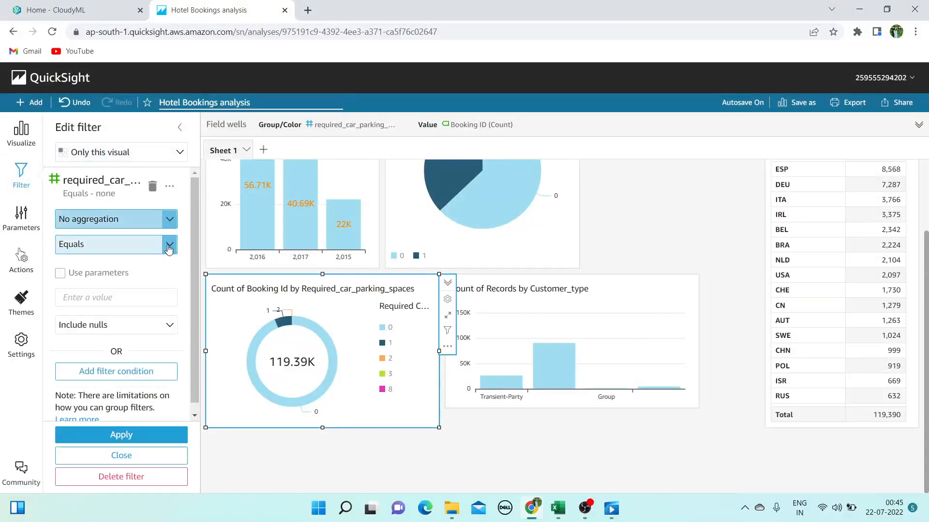
click(169, 248)
click(125, 265)
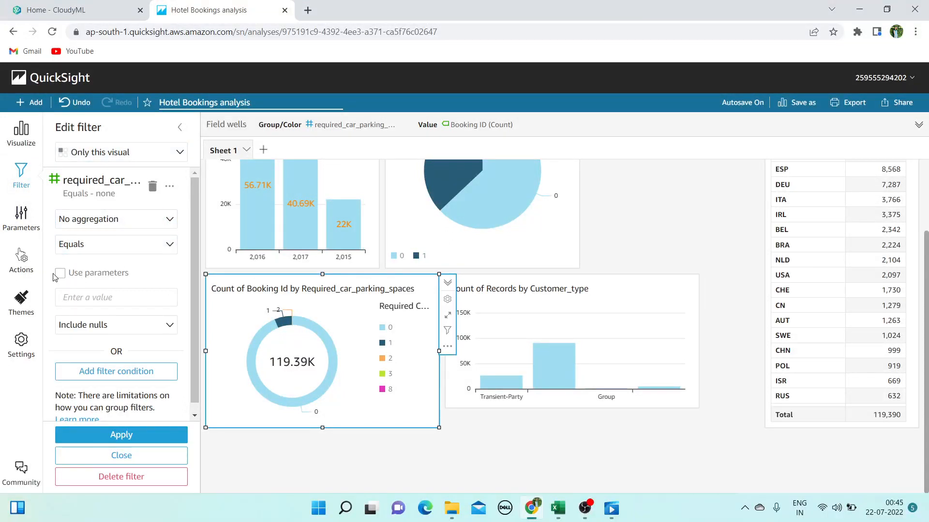
click(59, 273)
click(597, 173)
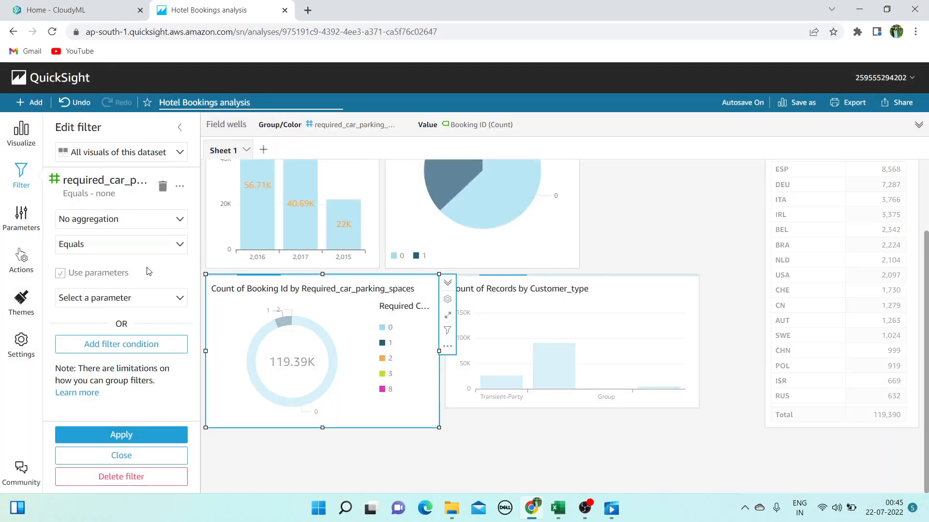
click(155, 302)
click(145, 318)
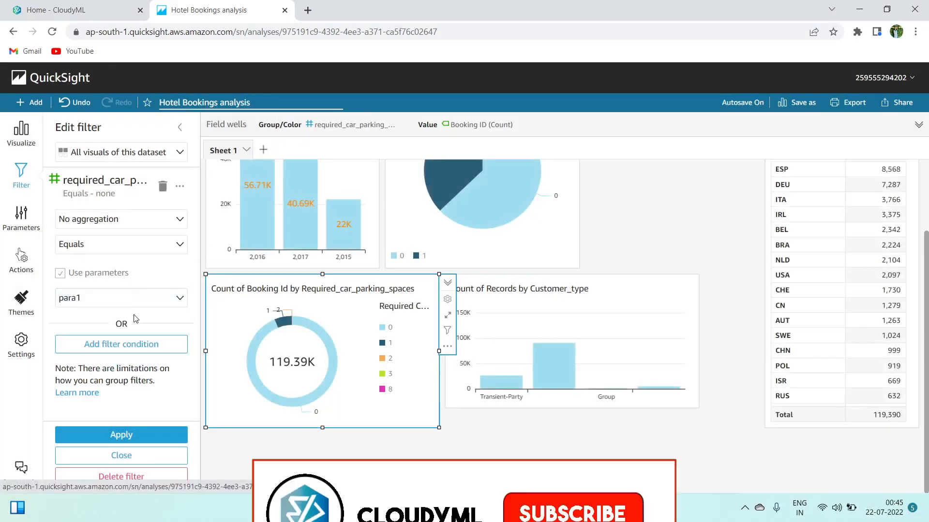
Add a required_car_parking_spaces Equals 8 condition including nulls, apply, then switch it to para1
click(148, 347)
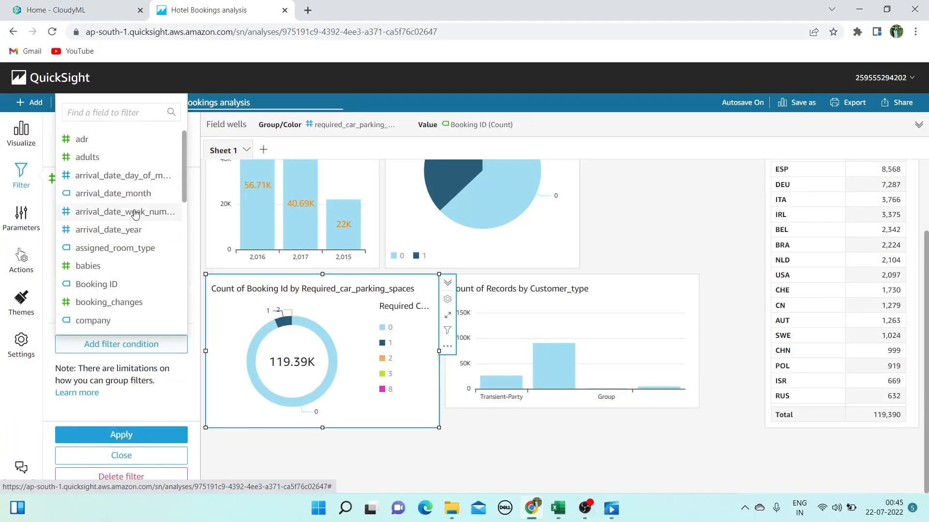
click(139, 116)
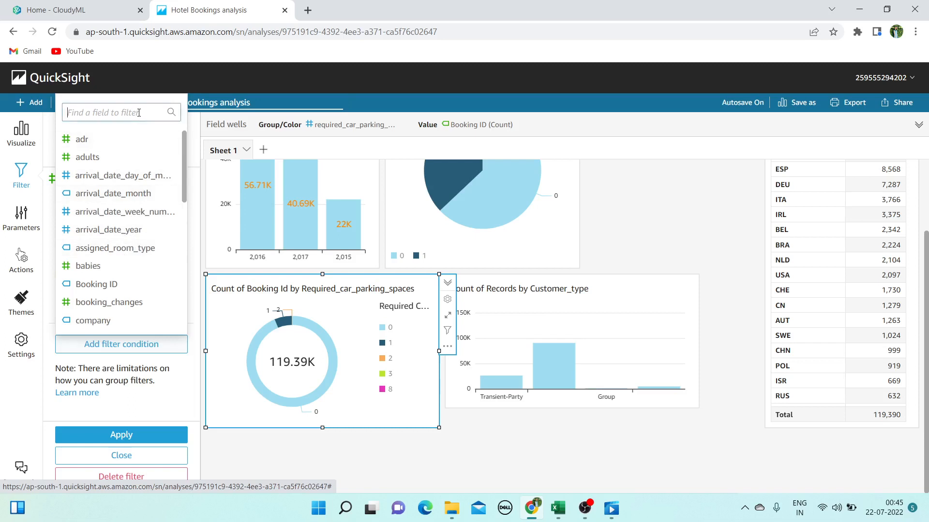
text(par)
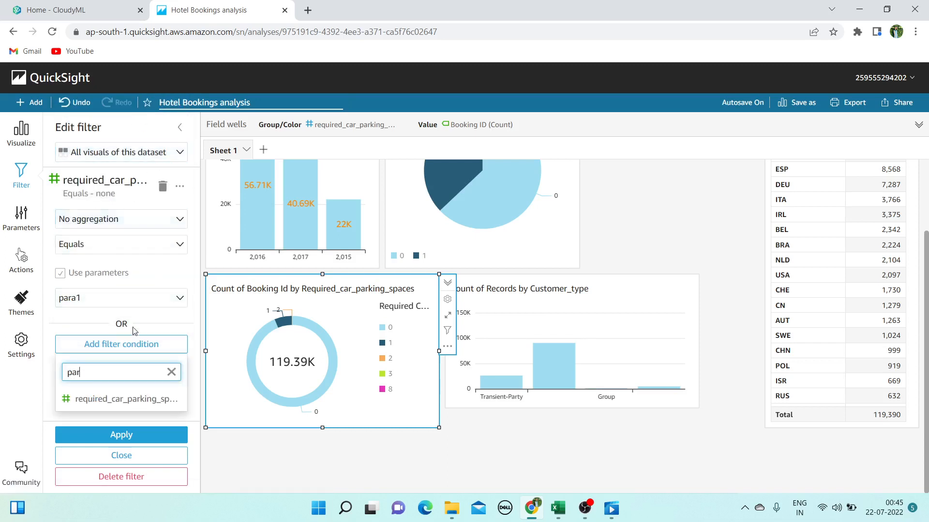
click(117, 396)
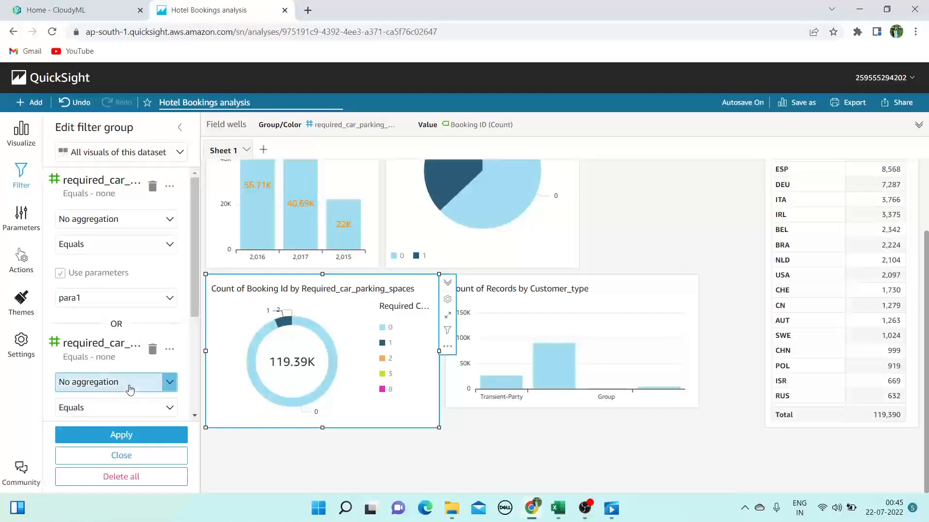
click(170, 408)
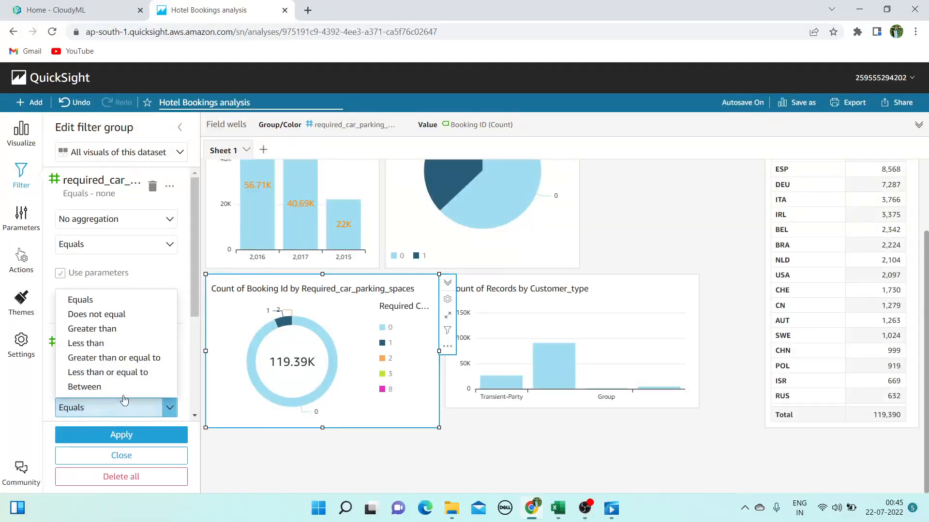
click(124, 300)
scroll(145, 342, down, 3)
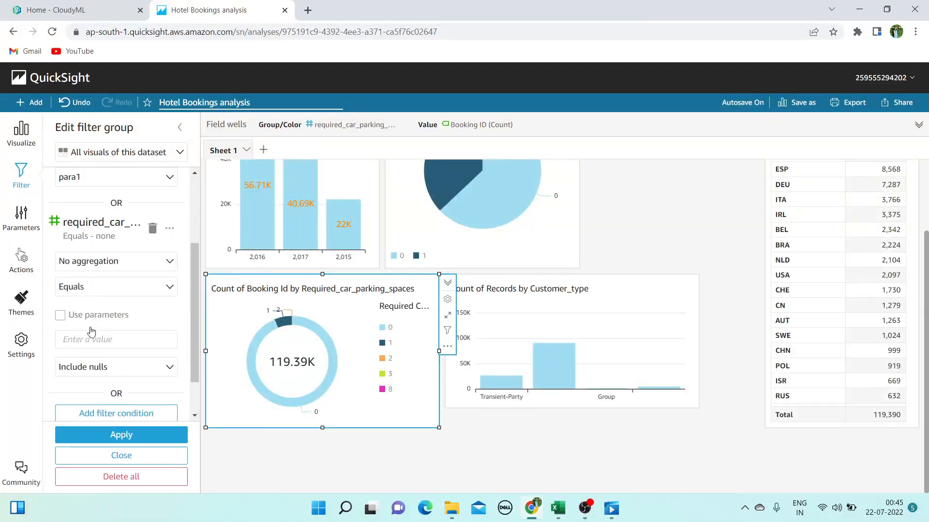
click(112, 342)
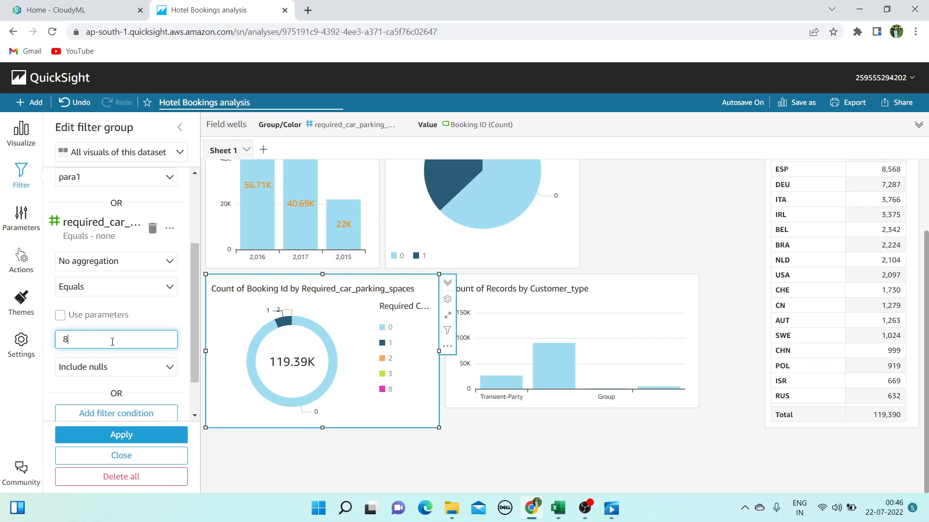
click(170, 366)
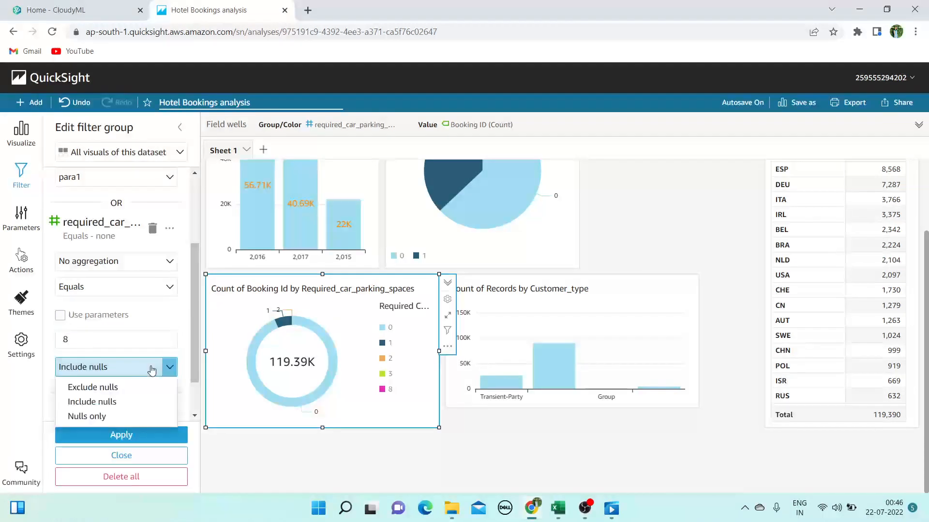
click(118, 403)
scroll(140, 401, down, 1)
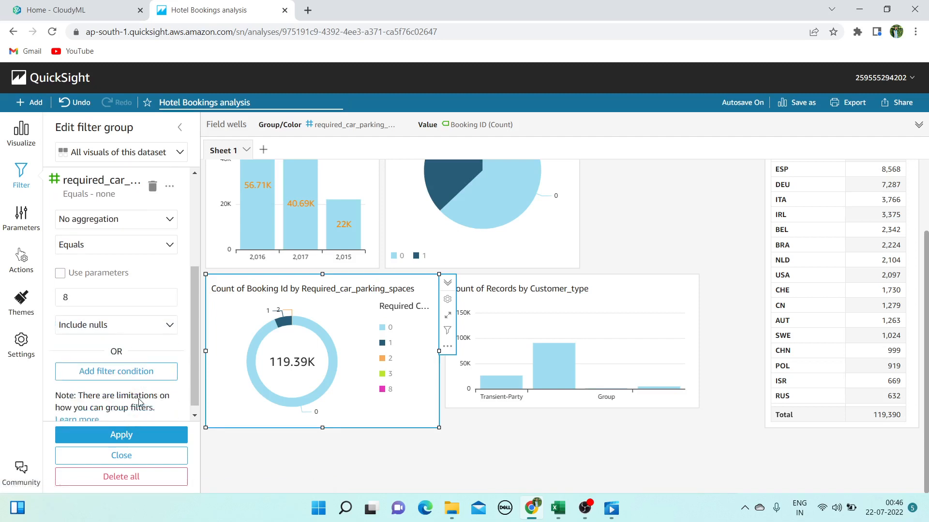
click(125, 434)
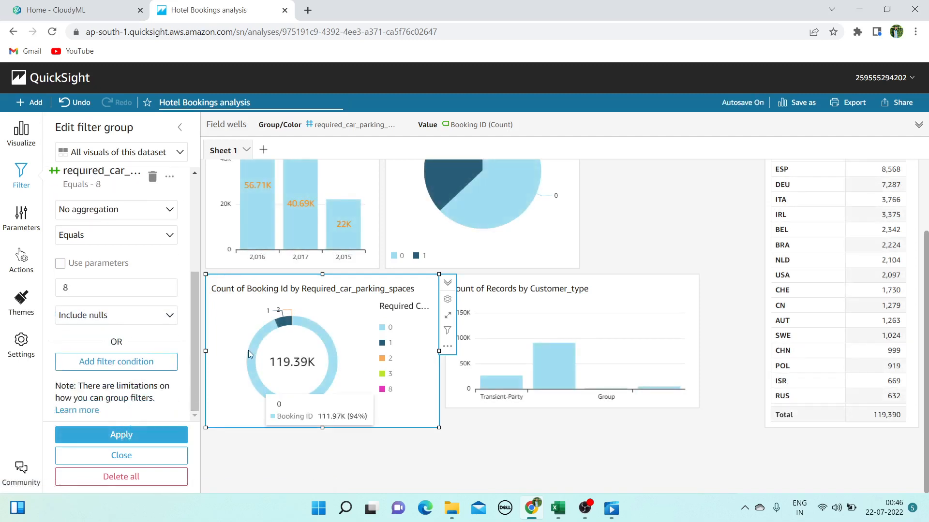
click(99, 263)
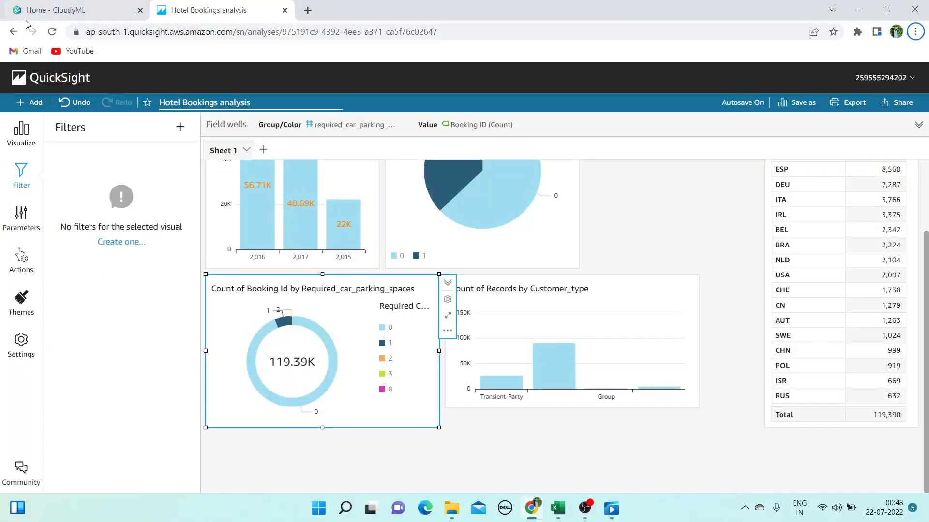
Add a required_car_parking_spaces filter set to Does not equal 8 and apply it
click(124, 244)
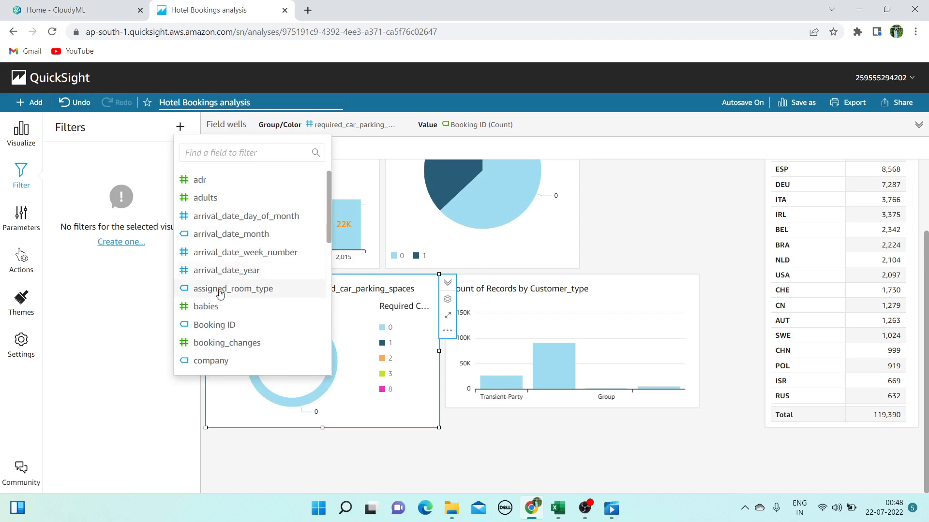
click(239, 153)
text(parking)
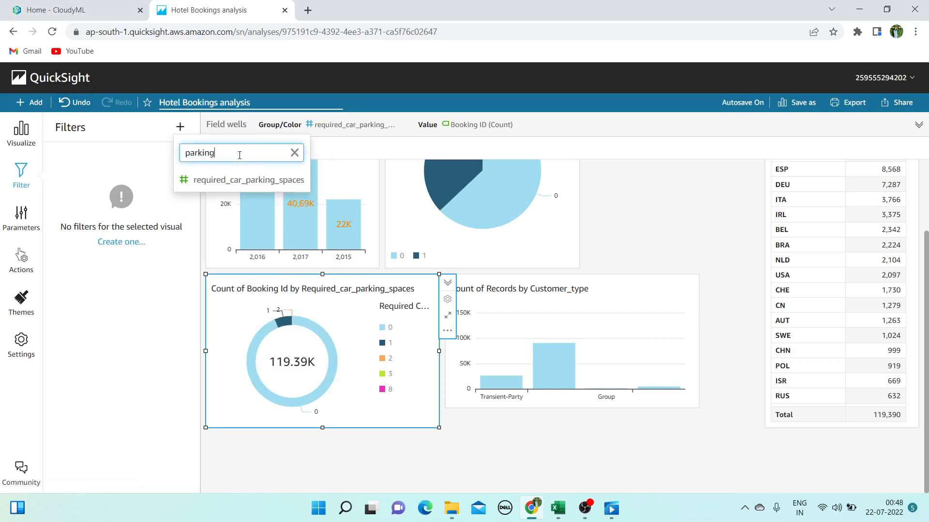
click(262, 177)
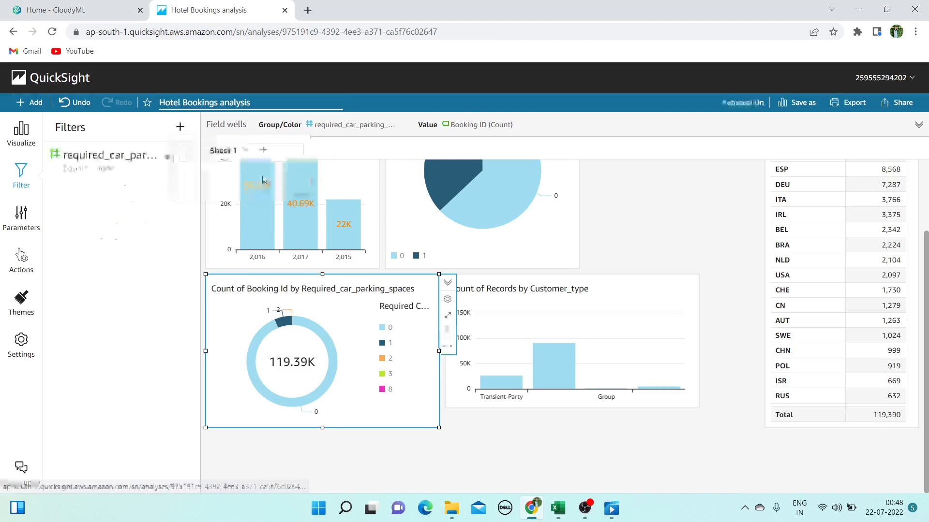
click(105, 172)
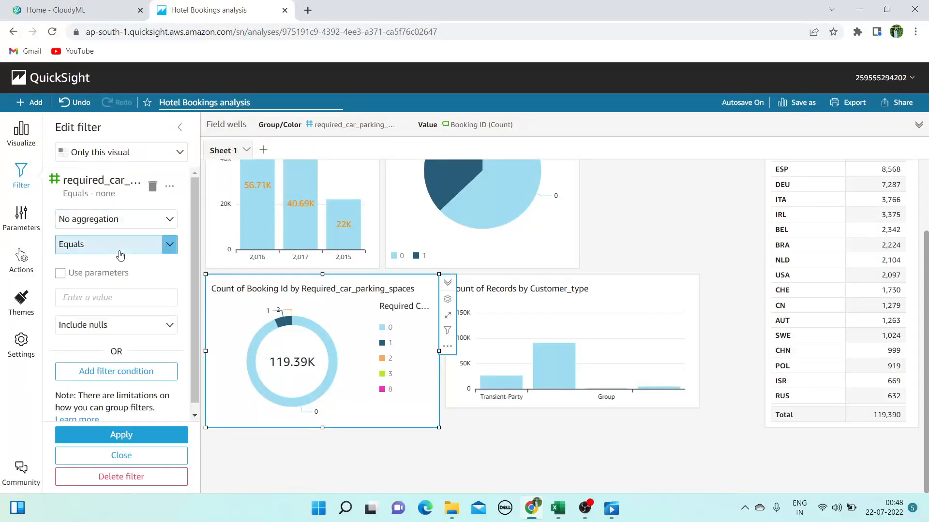
click(171, 245)
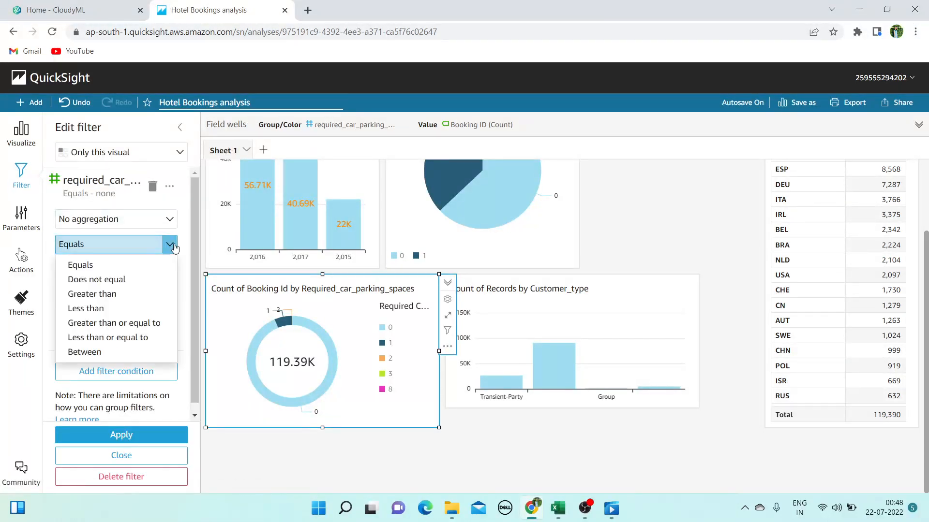
click(117, 280)
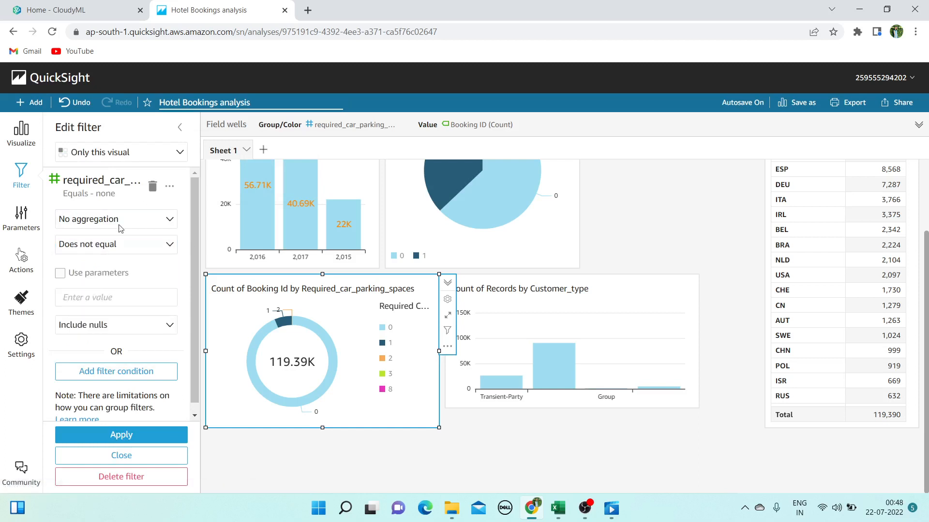
click(118, 298)
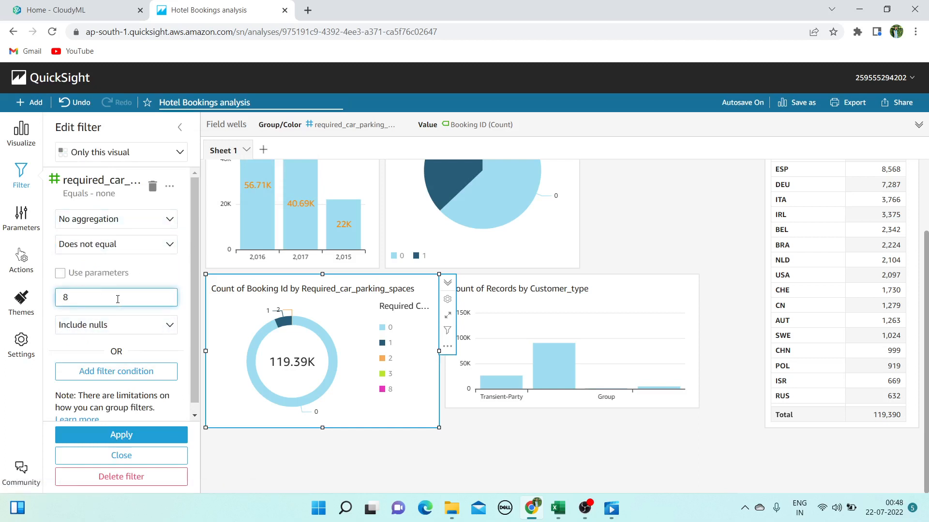
click(122, 435)
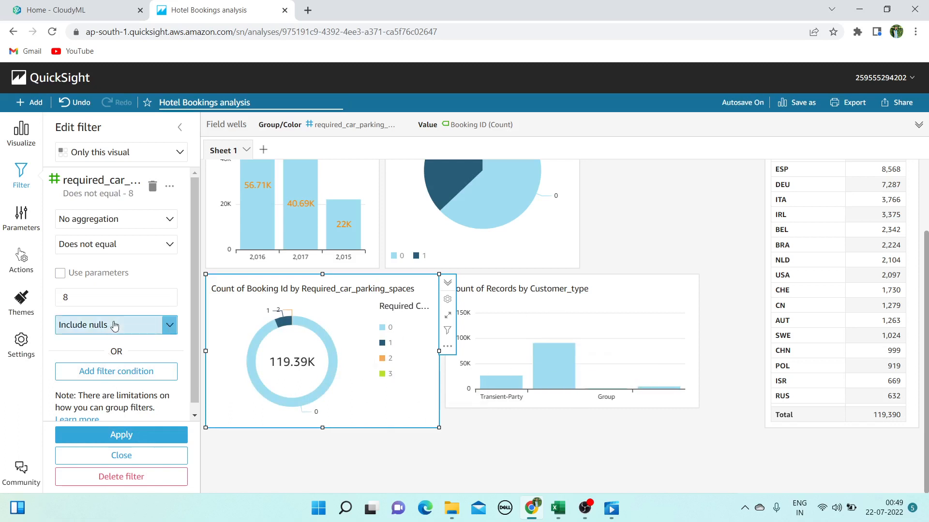
Add a second condition excluding 3 with nulls included, and apply
click(128, 373)
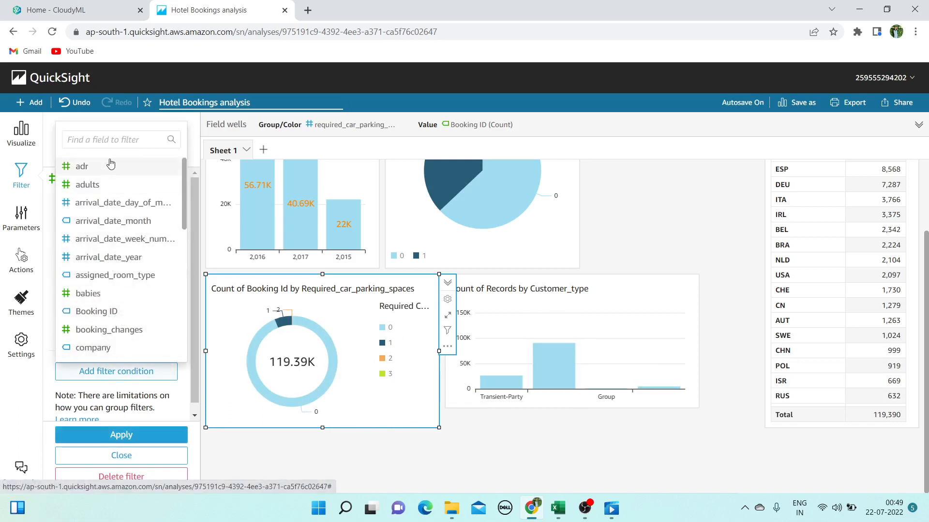
click(116, 139)
text(parking)
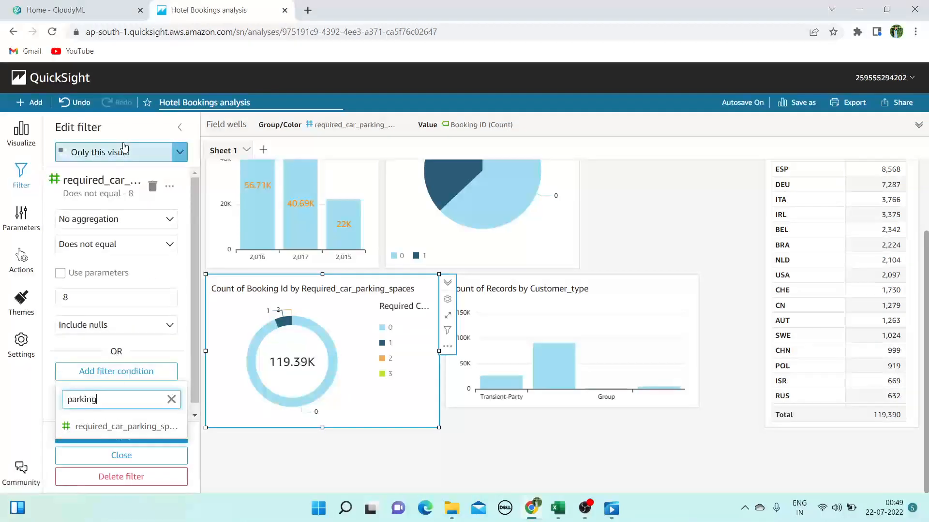
click(121, 426)
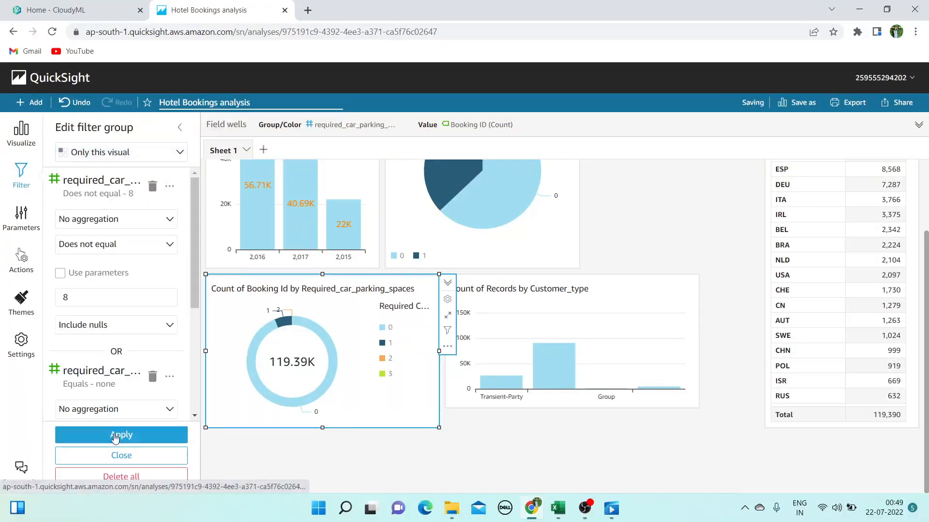
click(119, 314)
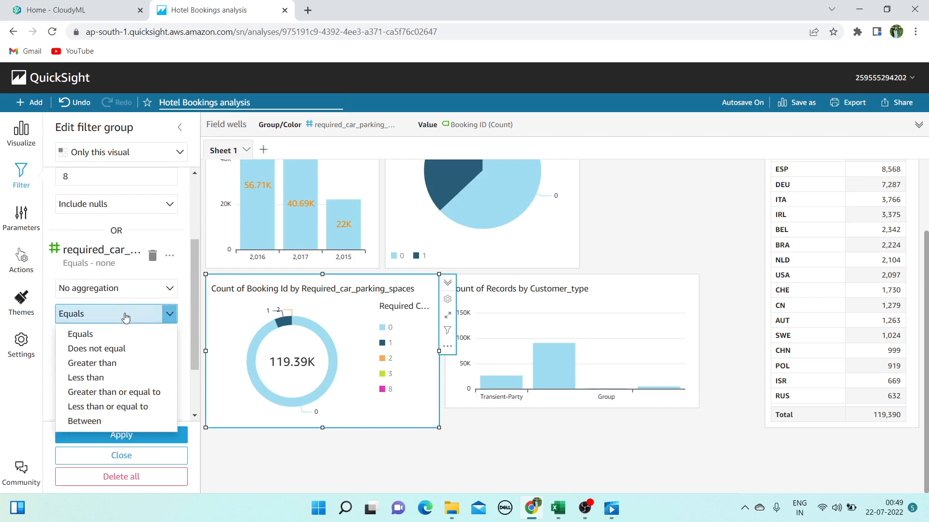
click(94, 348)
click(119, 366)
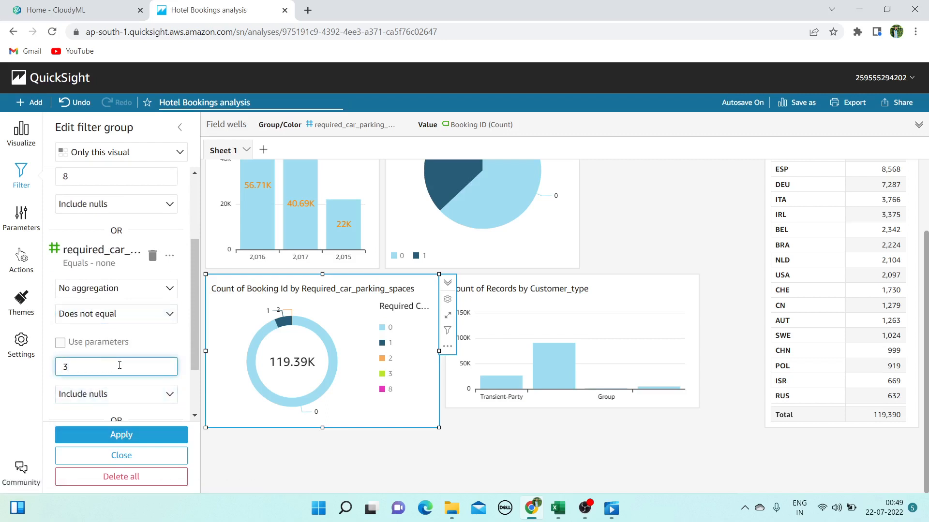
text(3)
scroll(119, 366, down, 2)
click(143, 333)
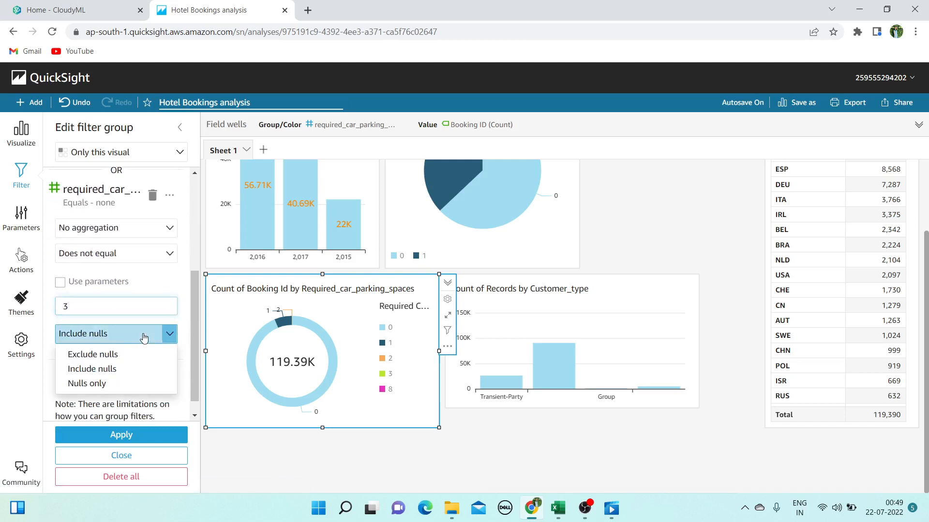
click(95, 361)
scroll(99, 338, down, 3)
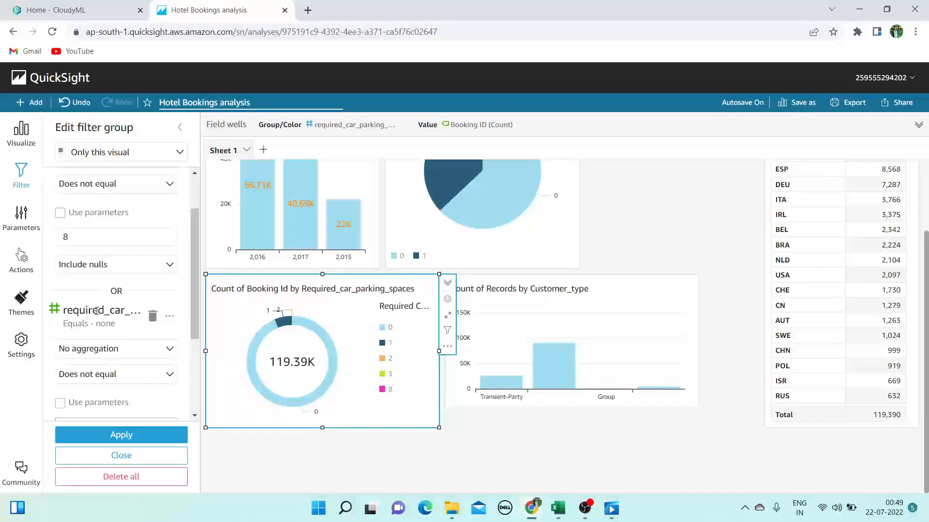
click(112, 317)
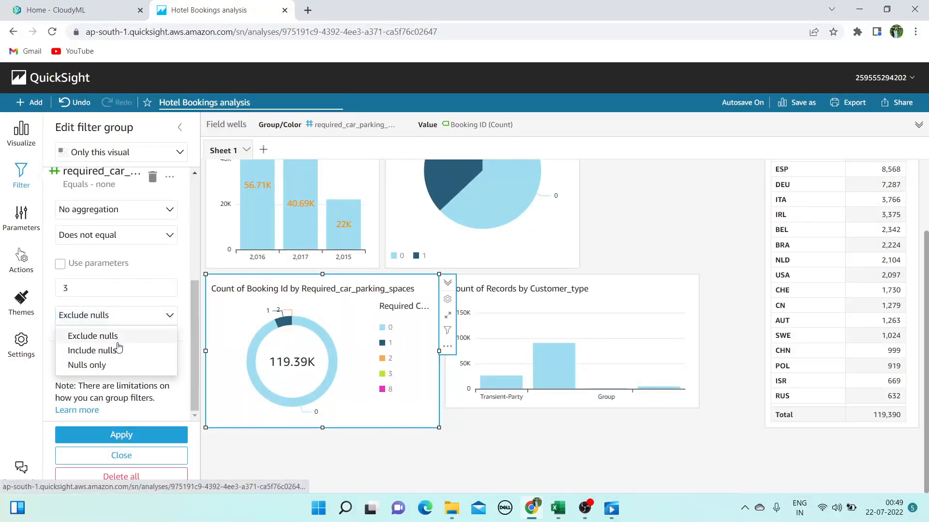
click(117, 348)
click(146, 435)
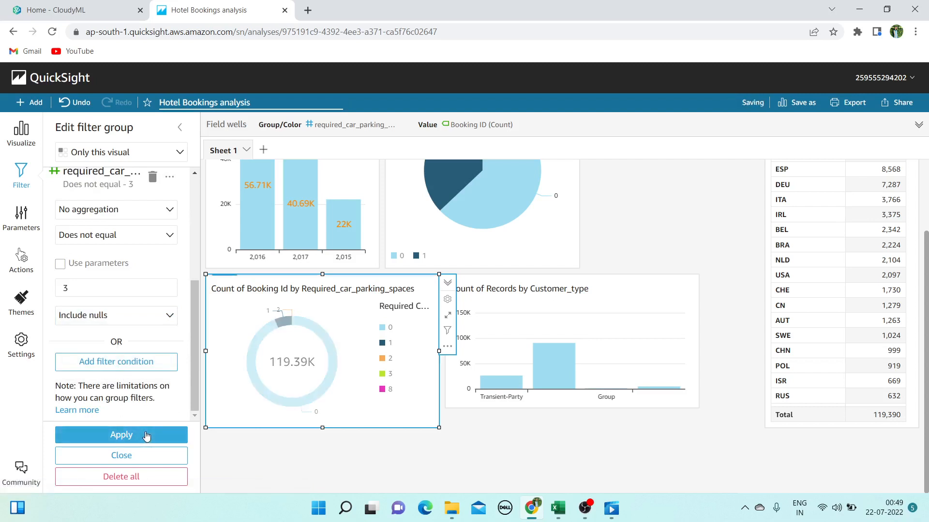
Delete the exclude-3 condition, reapply with only 8 excluded, and close the editor
scroll(96, 377, up, 4)
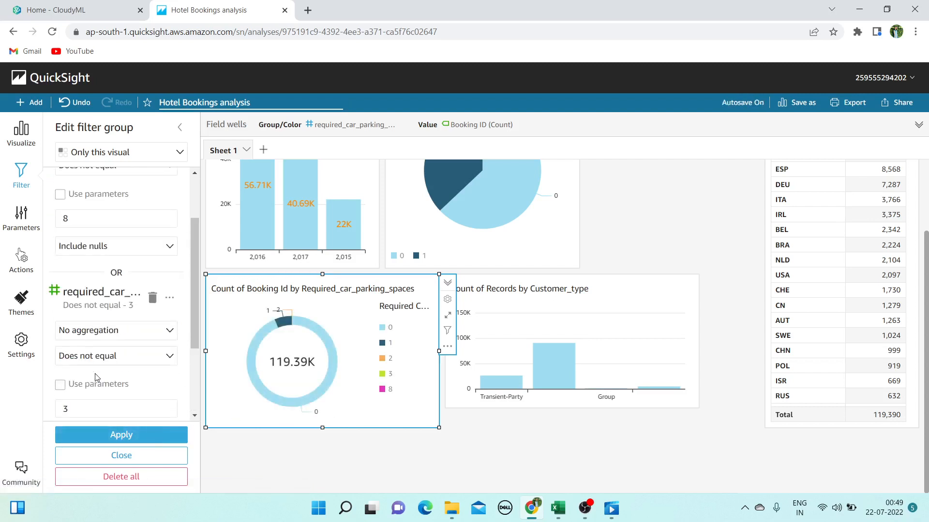
scroll(95, 377, down, 2)
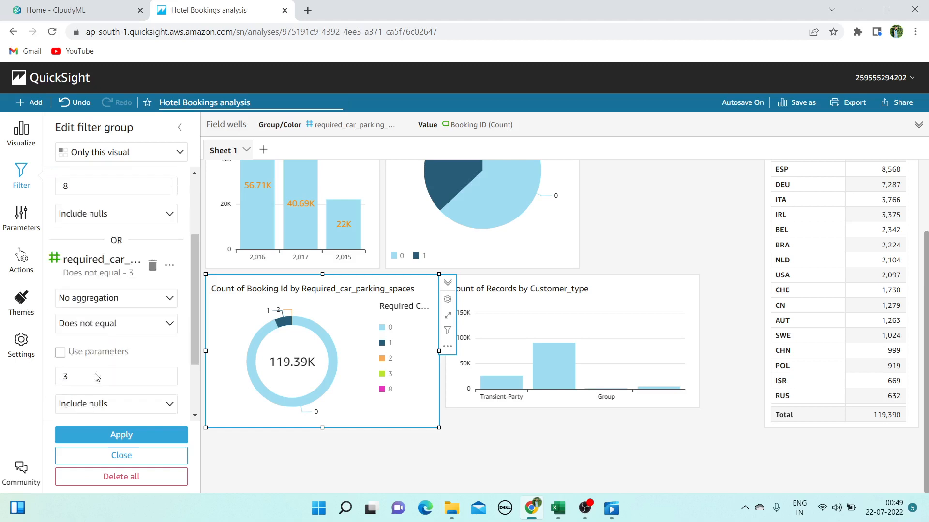
scroll(148, 371, up, 3)
click(152, 378)
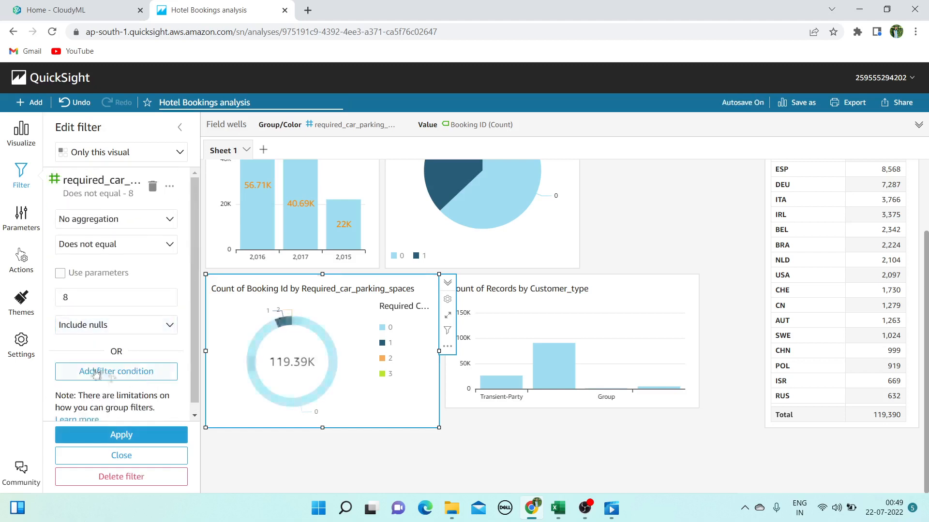
click(121, 435)
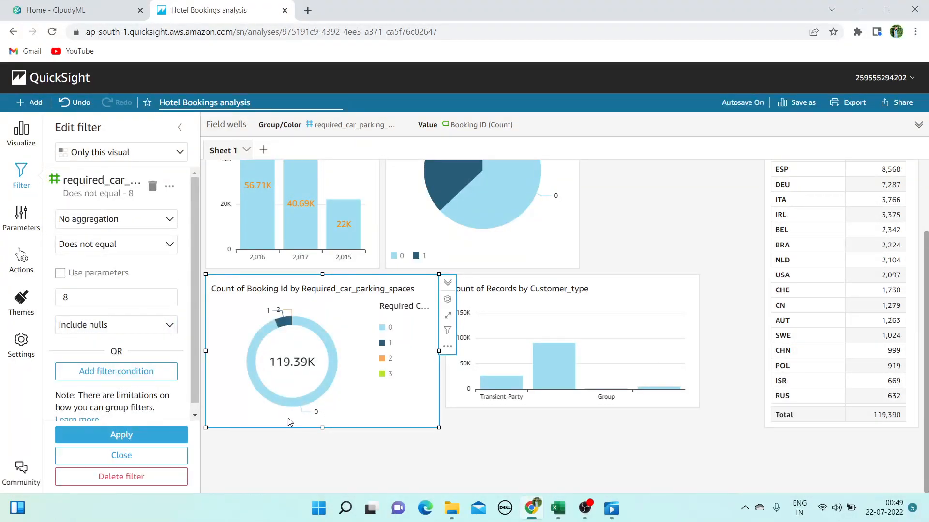
click(142, 456)
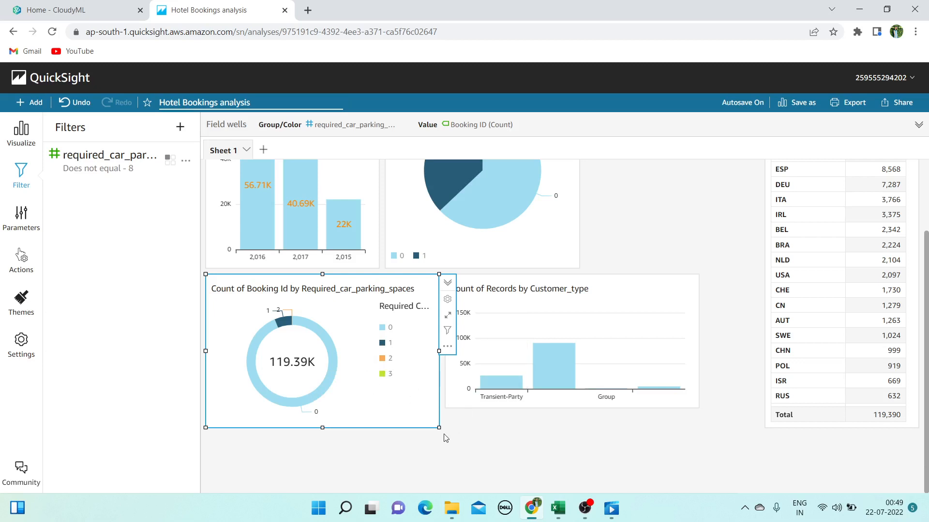
Shrink the donut so its legend disappears, then bring the Hotel Bookings workbook forward
mouse_move(439, 427)
mouse_down()
mouse_move(421, 420)
mouse_move(435, 425)
mouse_move(435, 411)
mouse_up()
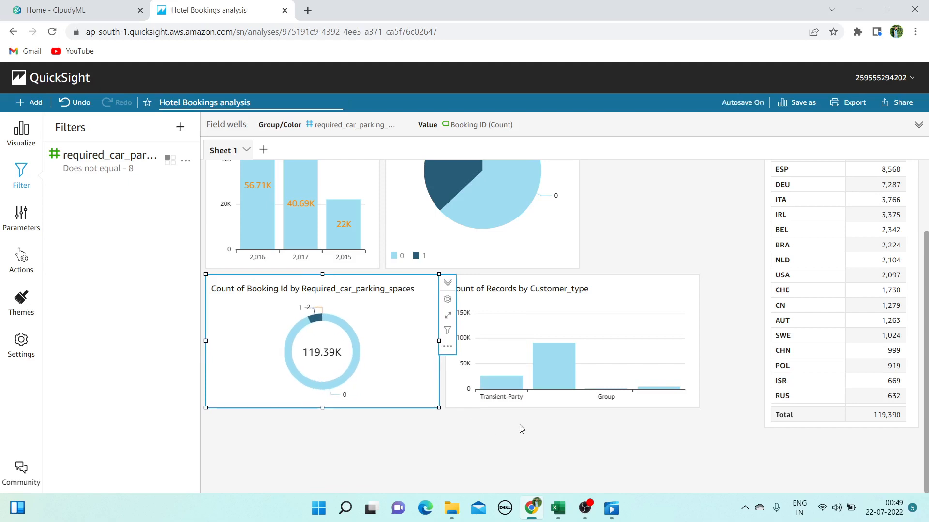
click(489, 460)
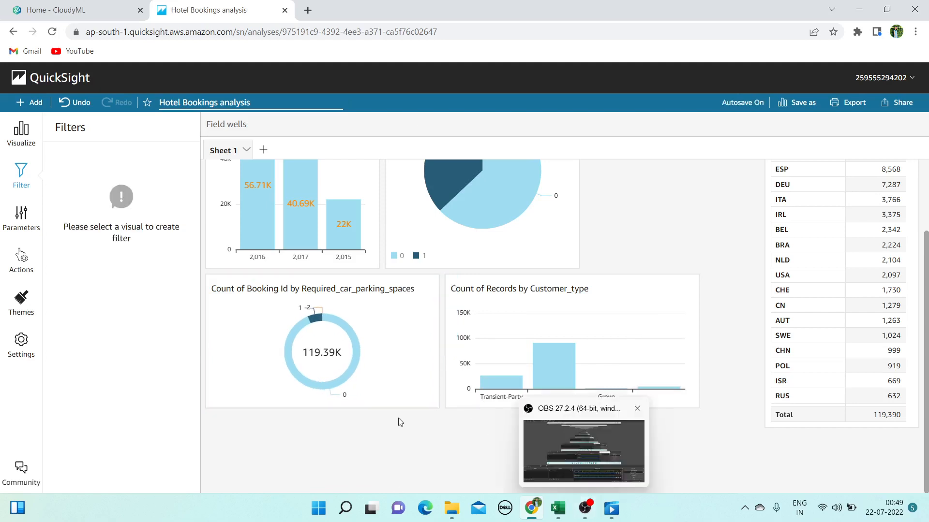
click(557, 508)
drag(792, 469, 575, 470)
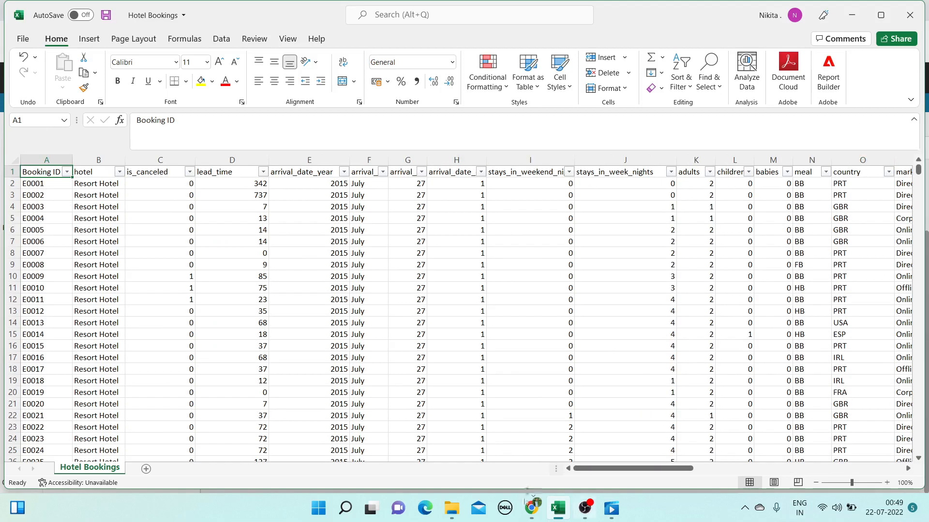
Go back to the QuickSight analysis in the browser
click(532, 508)
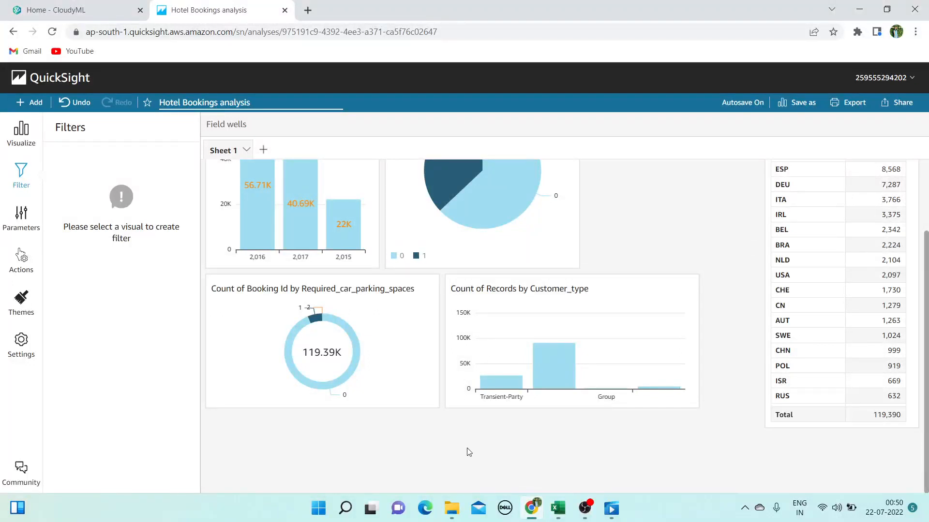
Make the Customer_type bar chart narrower from the left and taller upward
click(451, 332)
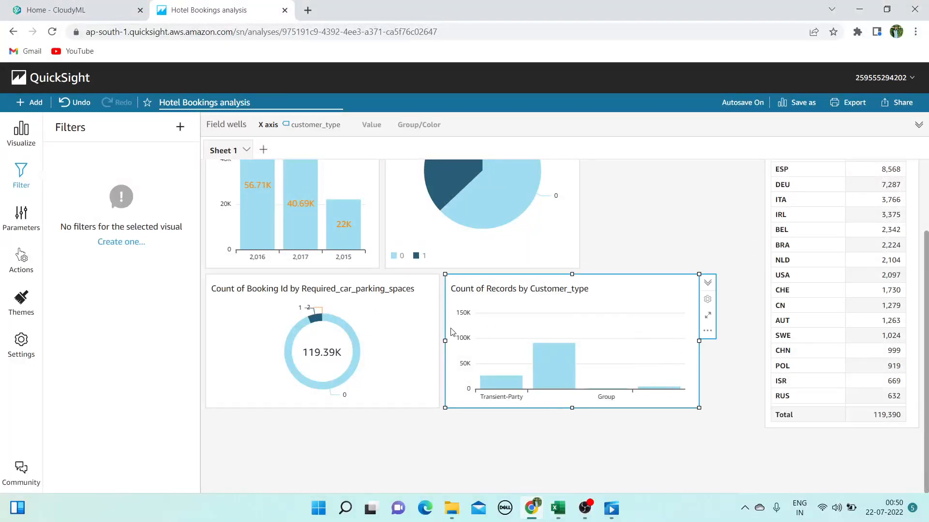
drag(445, 340, 563, 349)
drag(655, 284, 672, 248)
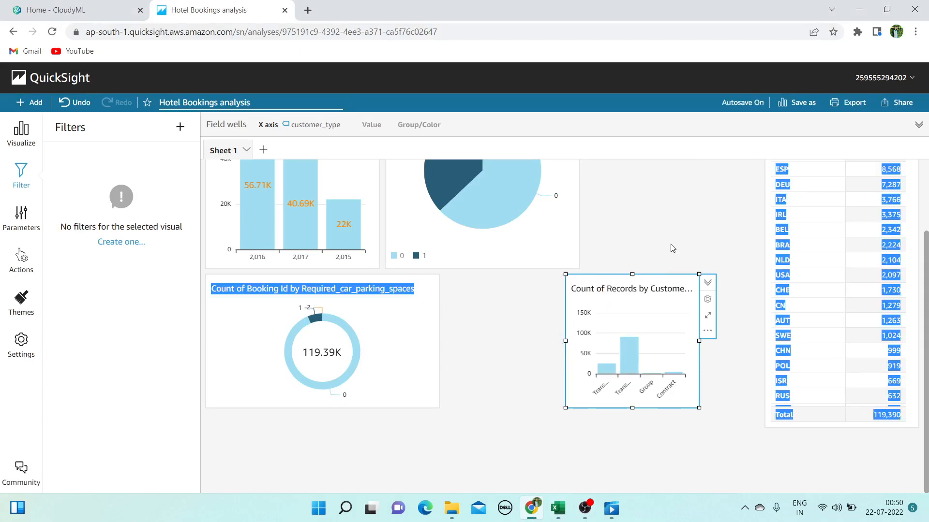
click(686, 219)
click(697, 341)
drag(634, 276, 691, 178)
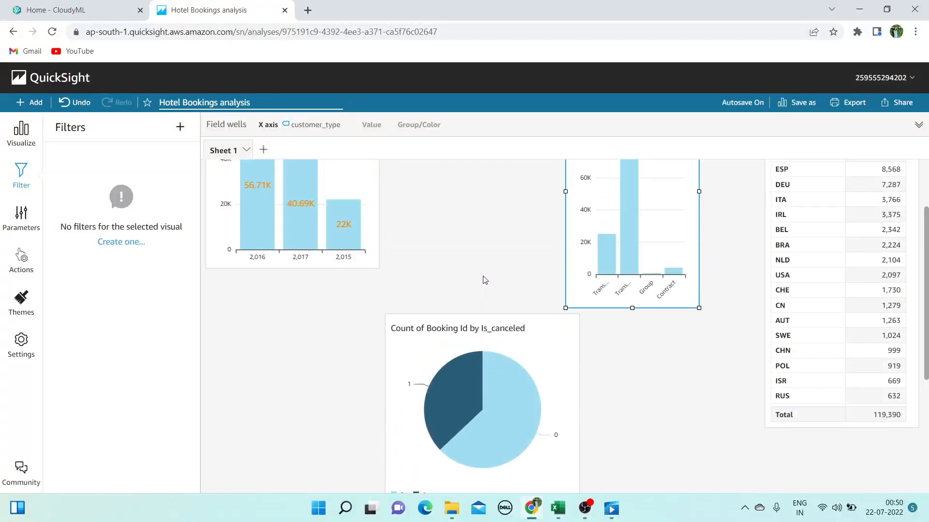
Move the Is_canceled pie chart up and narrow it from the left
click(550, 349)
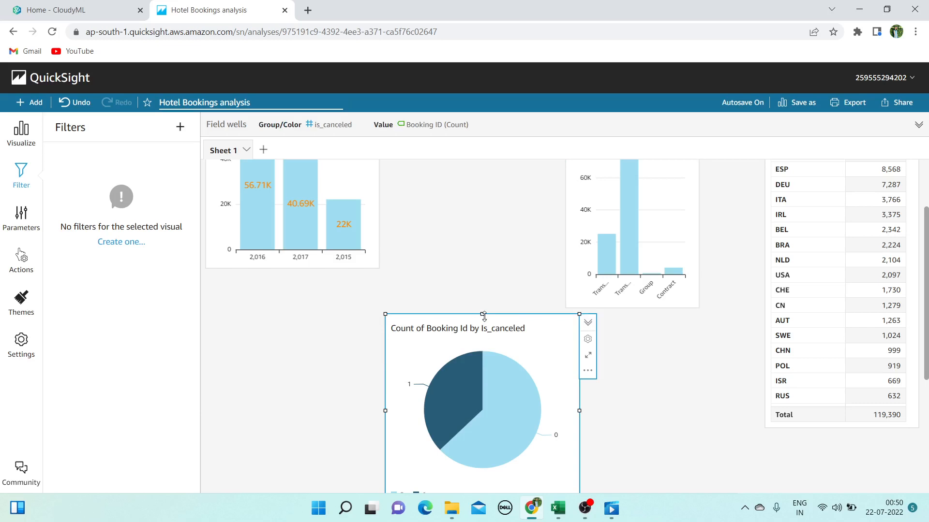
drag(473, 313, 460, 118)
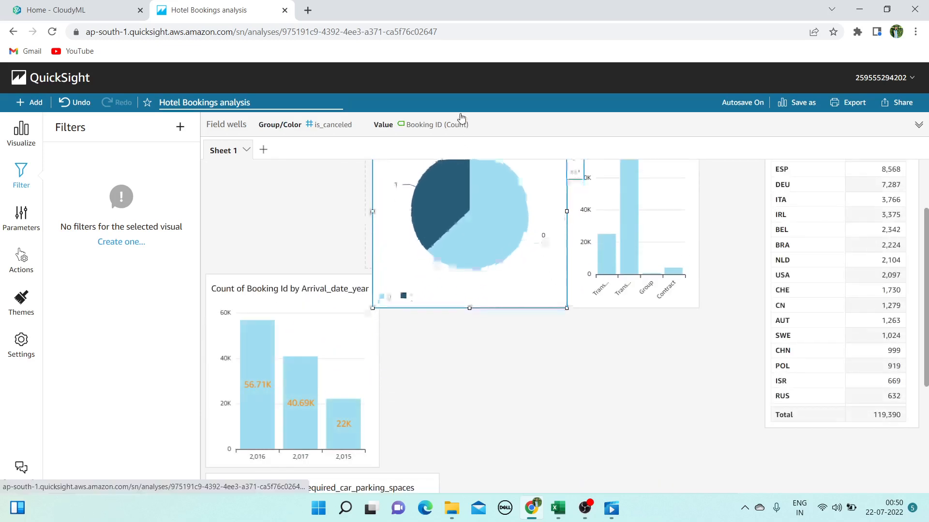
click(313, 224)
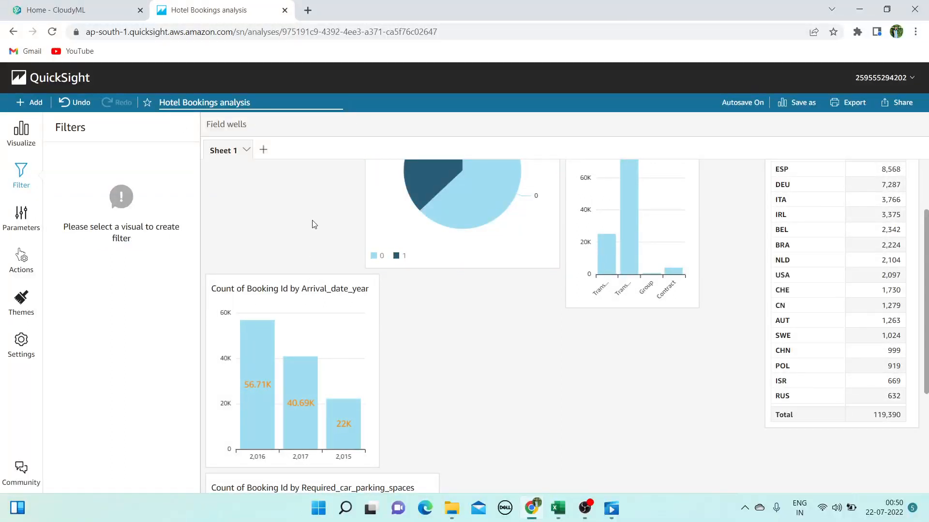
click(374, 216)
drag(365, 172, 405, 172)
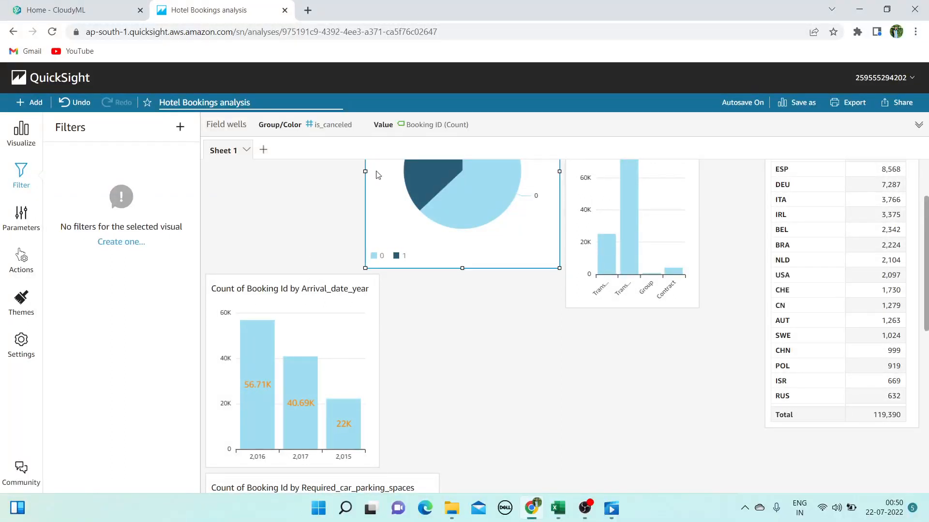
click(387, 421)
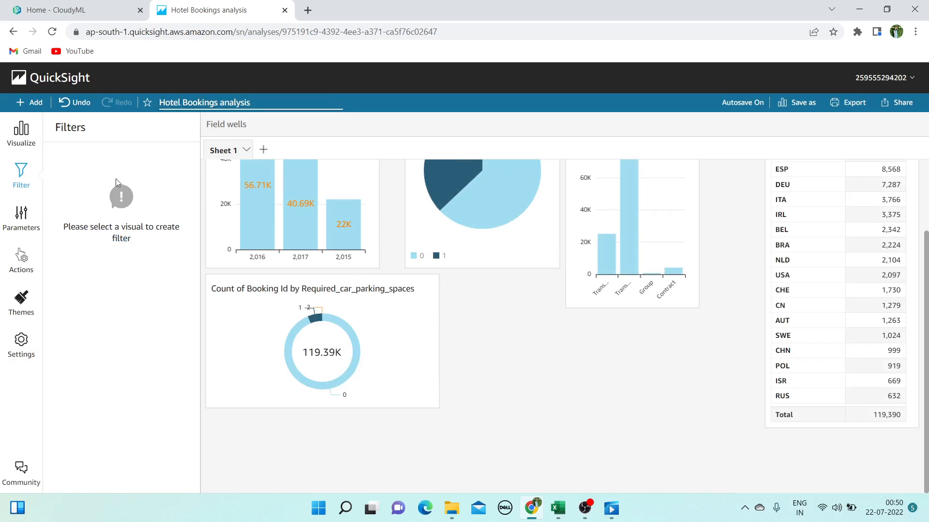
Open the dataset field list and replace the old search with 'mon'
click(17, 131)
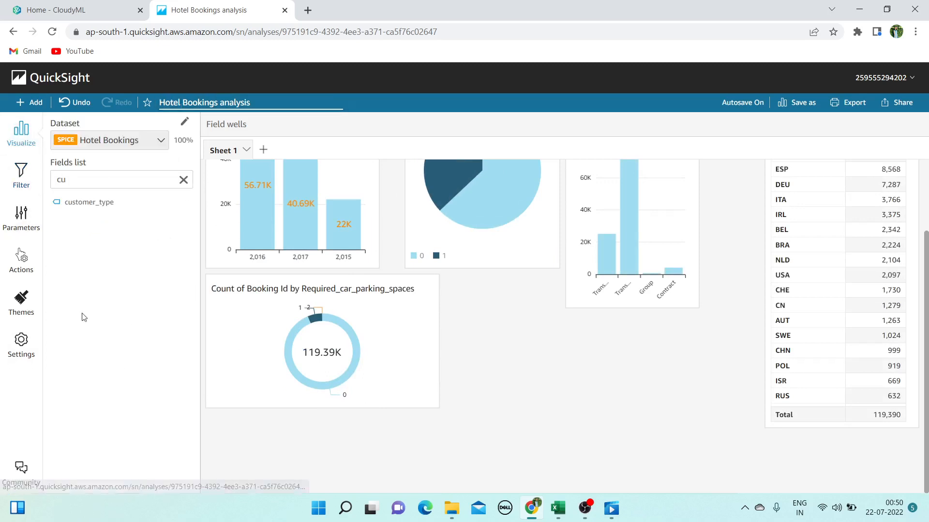
double_click(132, 183)
key(BackSpace)
text(monr)
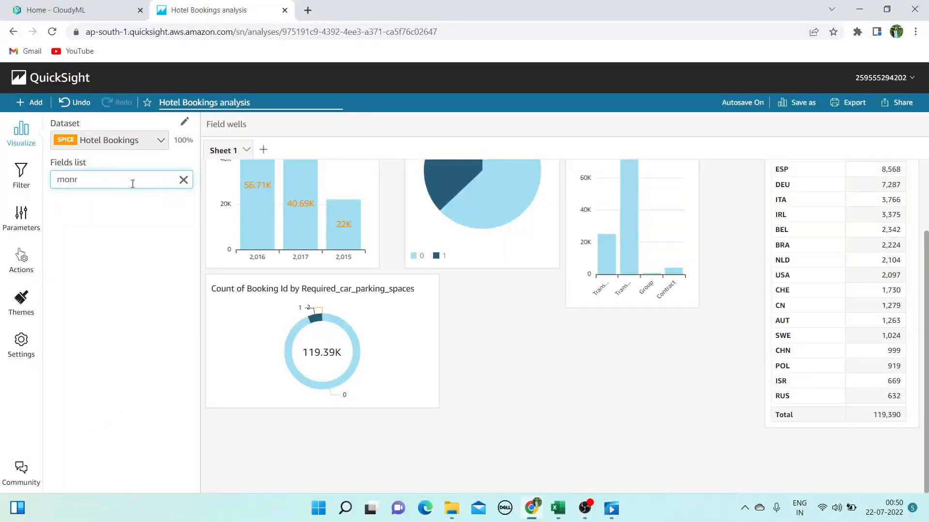
key(BackSpace)
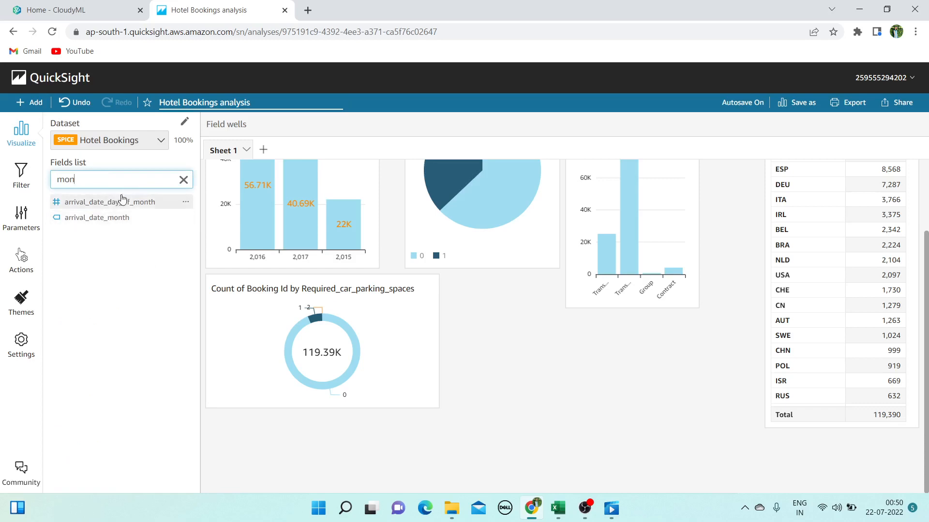
Widen Excel's arrival_date_month column, then go back to the QuickSight analysis
click(557, 508)
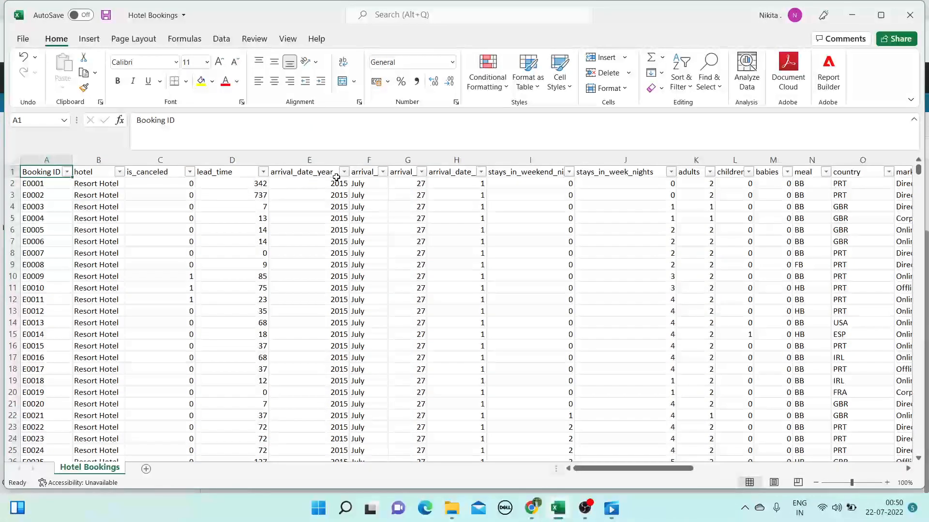
drag(387, 160, 451, 162)
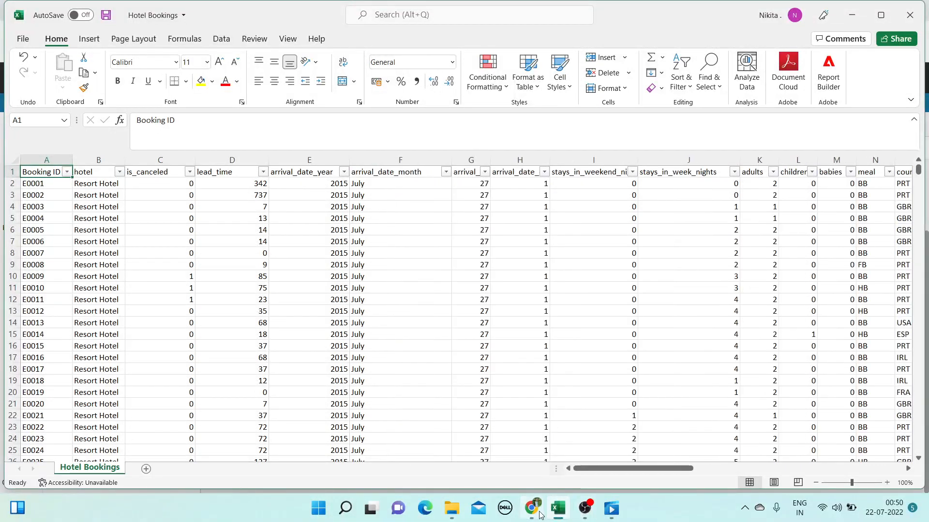
mouse_move(537, 513)
click(477, 483)
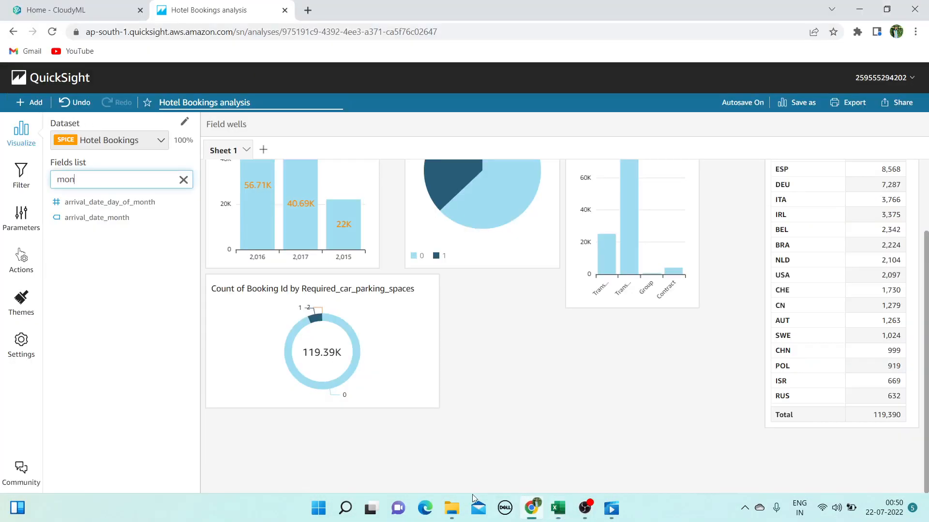
Build a horizontal bar chart of Count of Booking ID by arrival_date_month
click(108, 219)
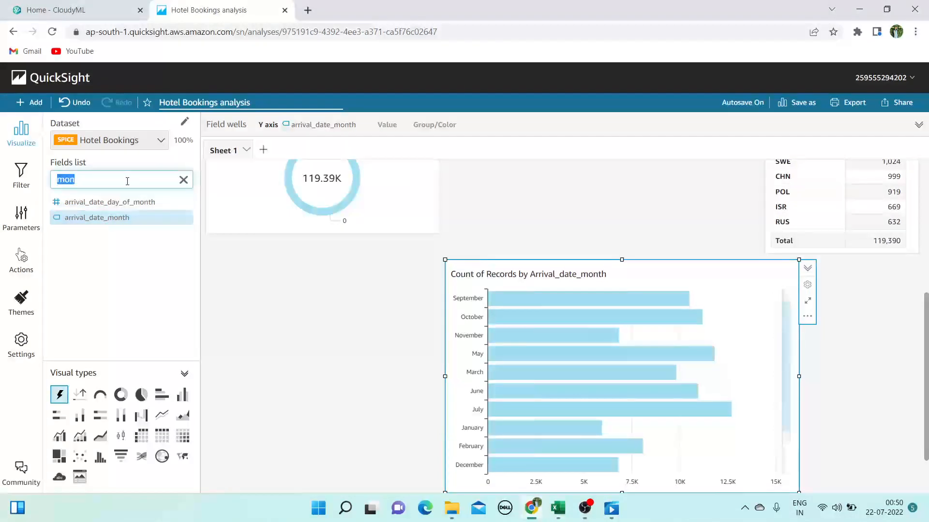
text(boo)
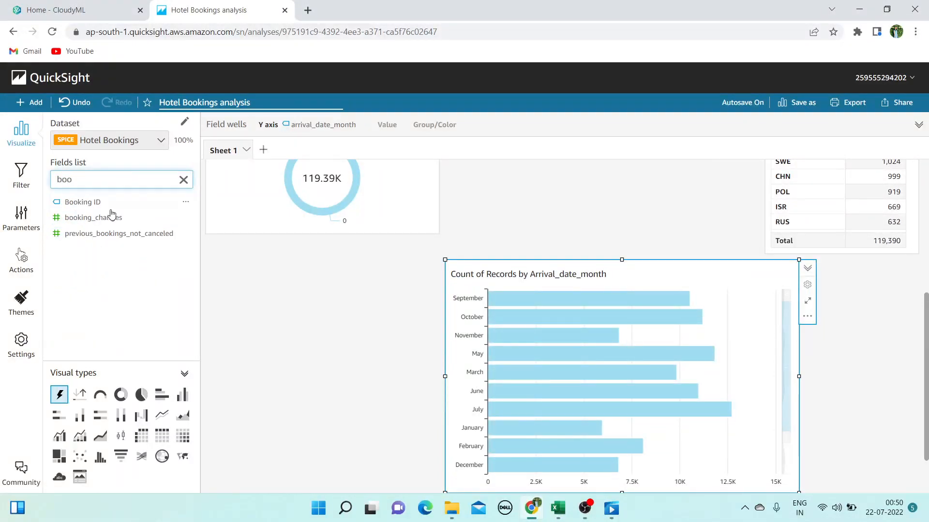
click(111, 216)
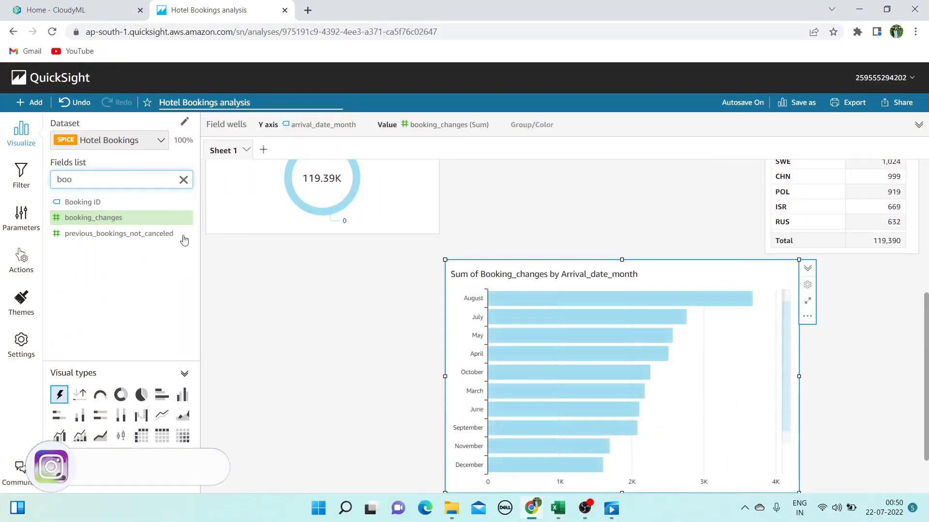
click(108, 200)
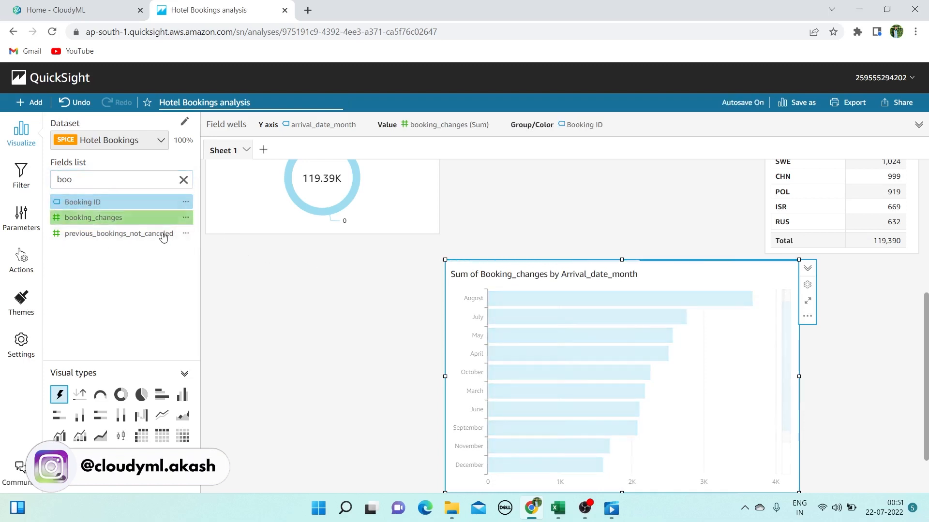
scroll(419, 251, up, 5)
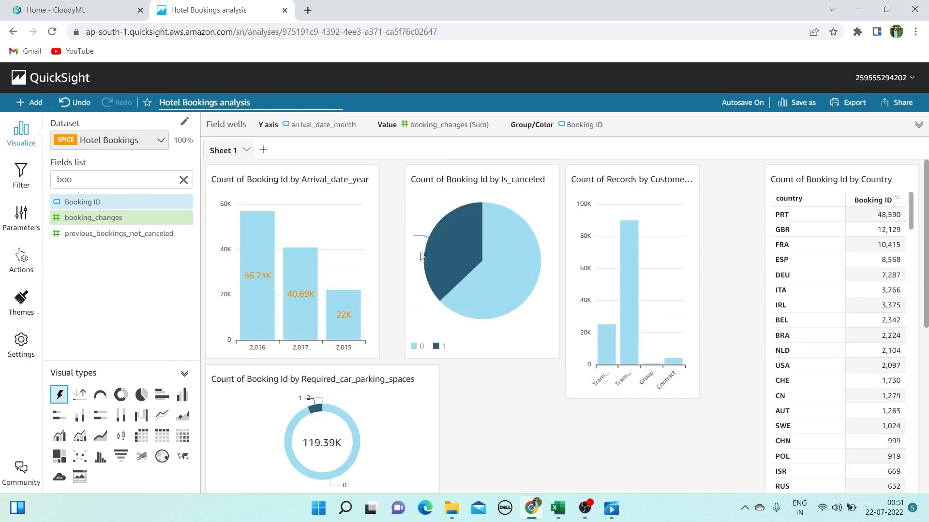
click(401, 127)
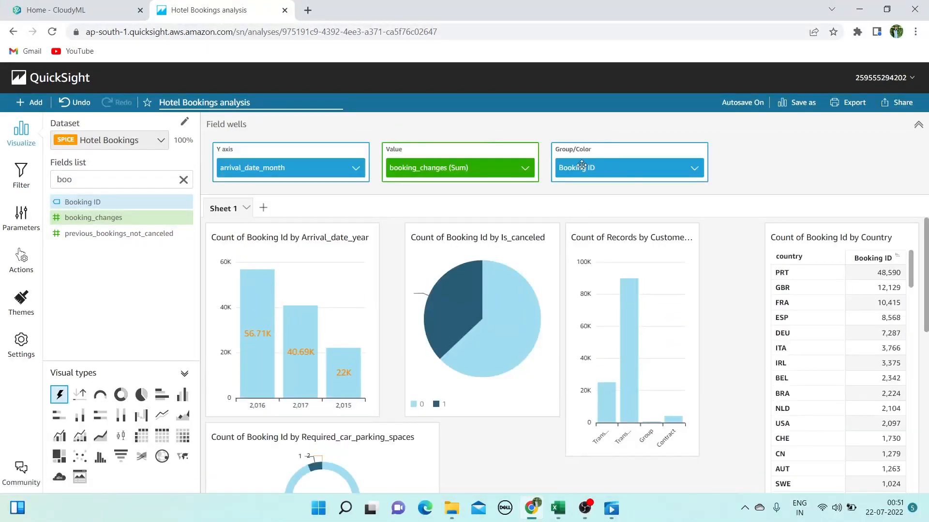
drag(582, 165, 427, 168)
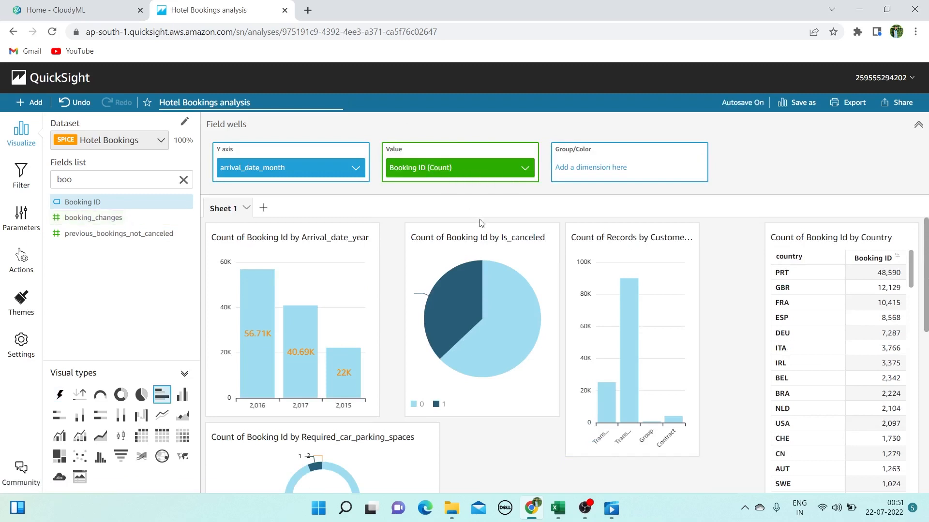
scroll(545, 290, down, 5)
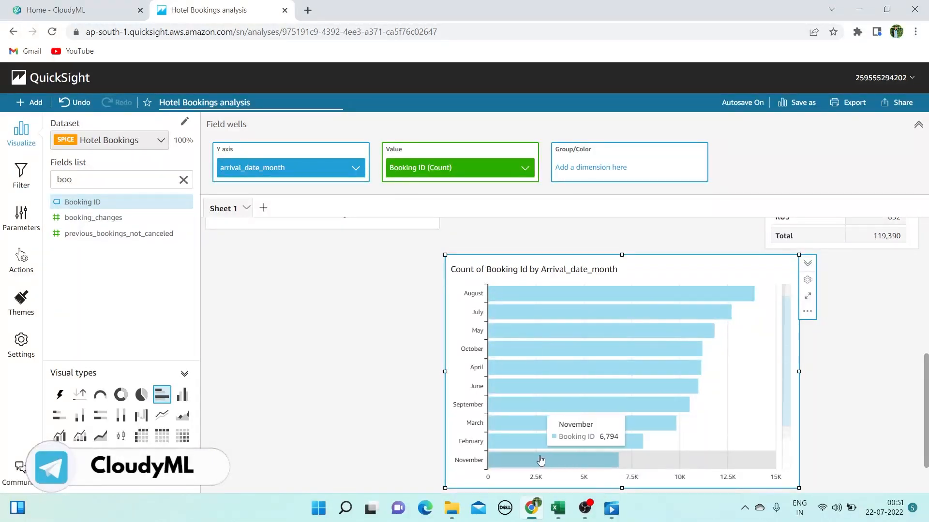
Narrow the month bar chart by pulling in its left and right edges
drag(445, 372, 484, 373)
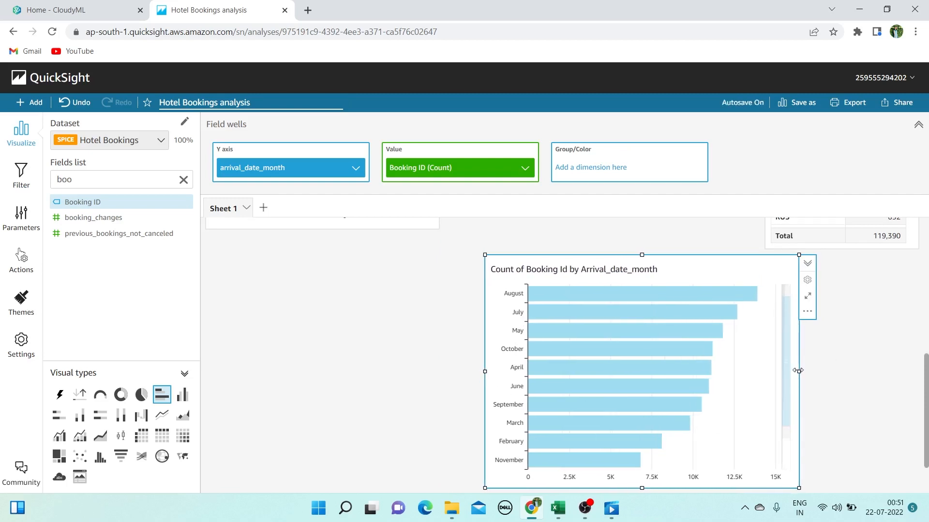
drag(799, 372, 699, 370)
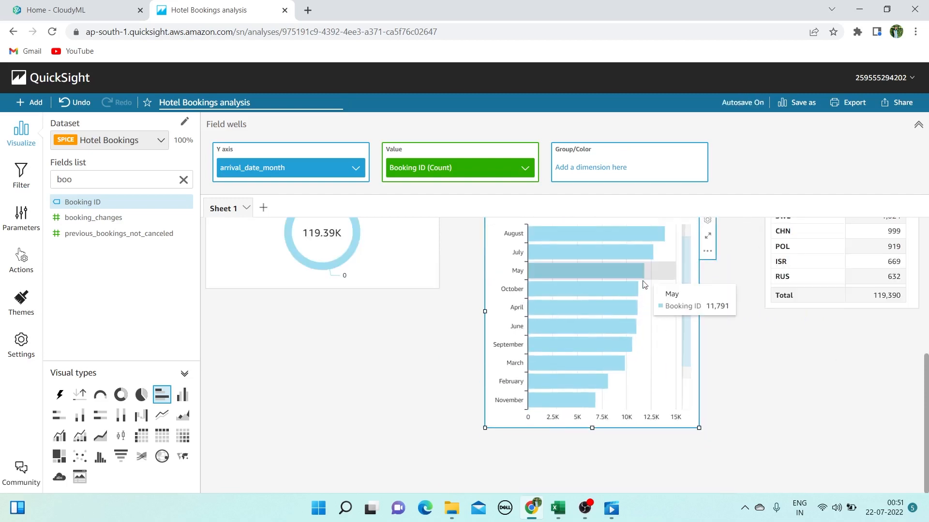
scroll(599, 312, up, 3)
scroll(594, 316, up, 1)
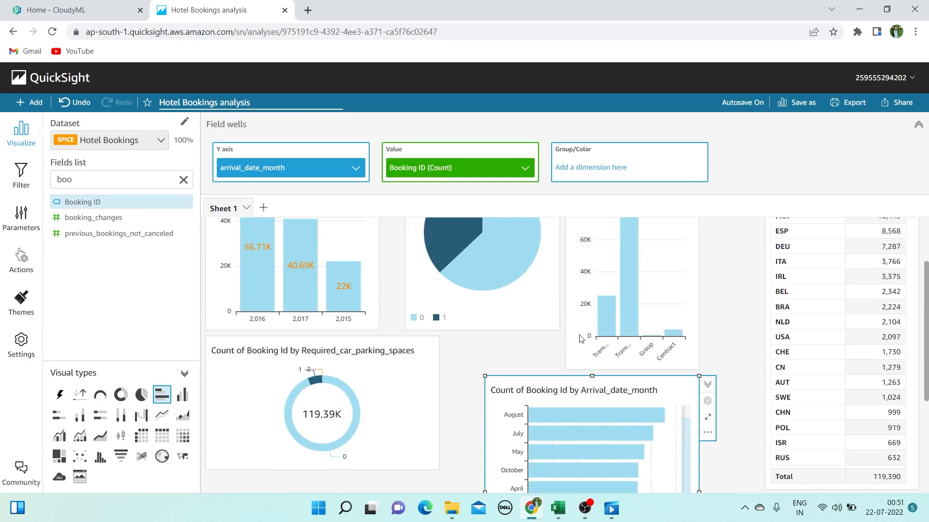
Widen the customer_type chart to the right
click(622, 365)
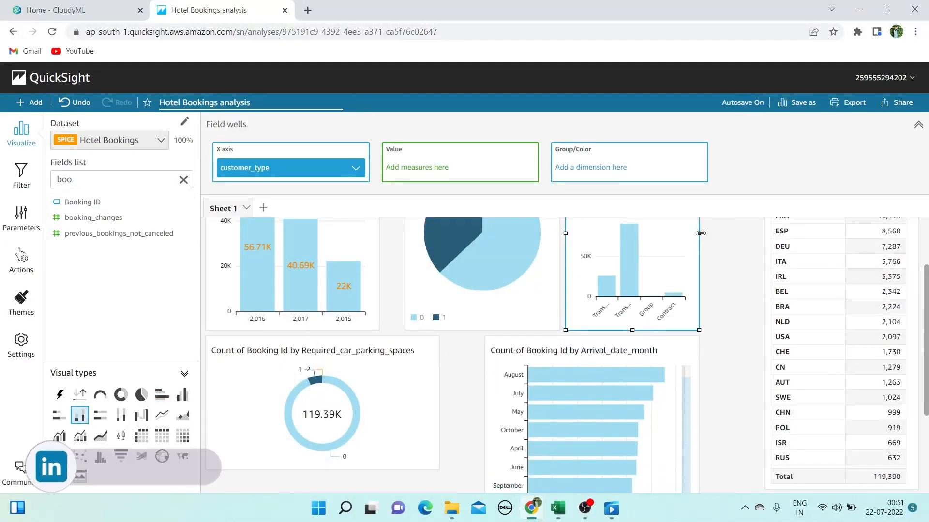
drag(700, 233, 758, 233)
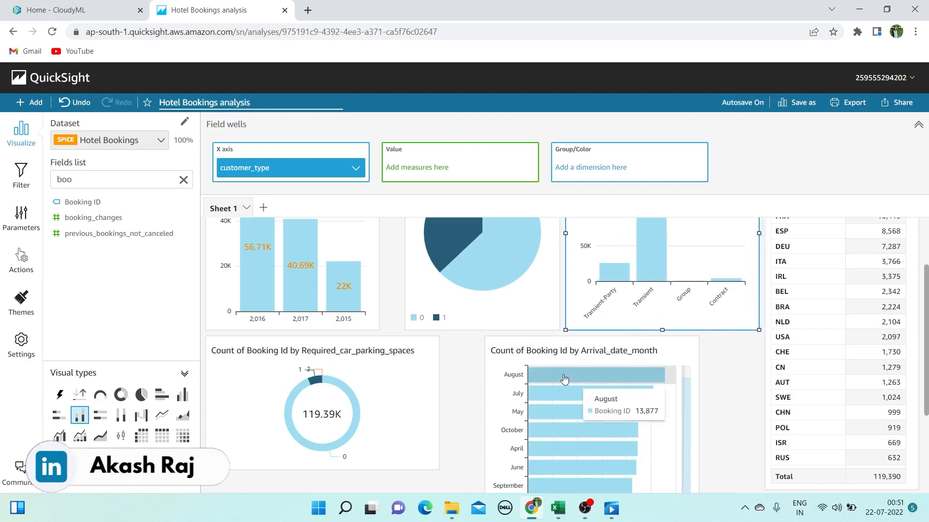
scroll(530, 385, down, 3)
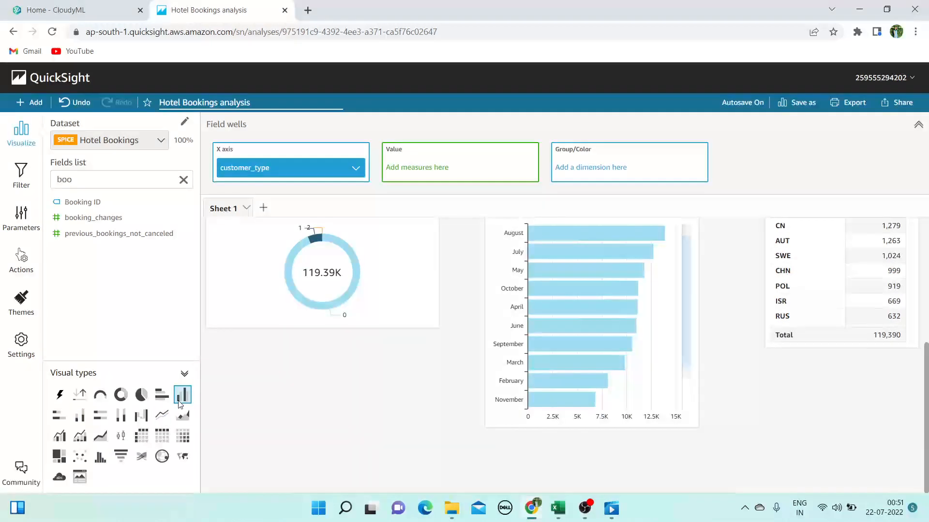
scroll(635, 339, up, 4)
scroll(648, 404, down, 4)
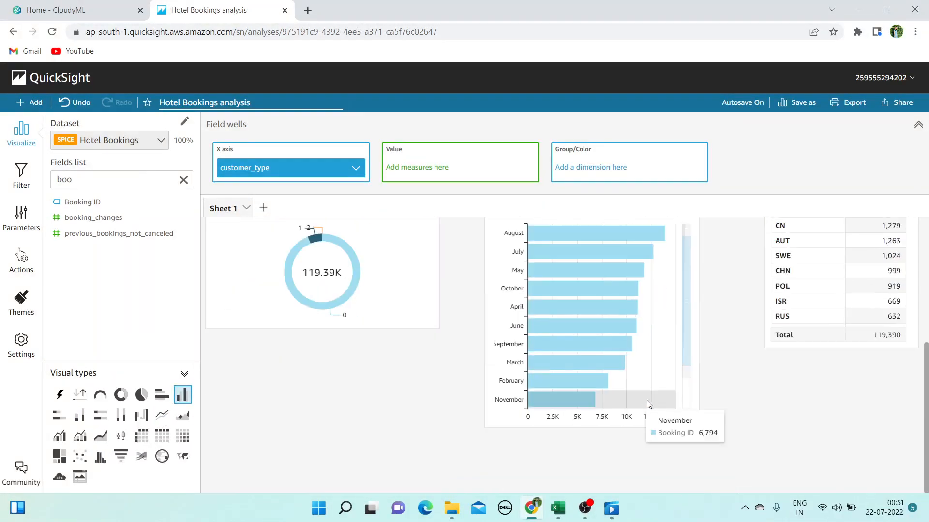
Change the Arrival_date_month chart to vertical bars and make it wider and shorter
click(648, 404)
click(183, 395)
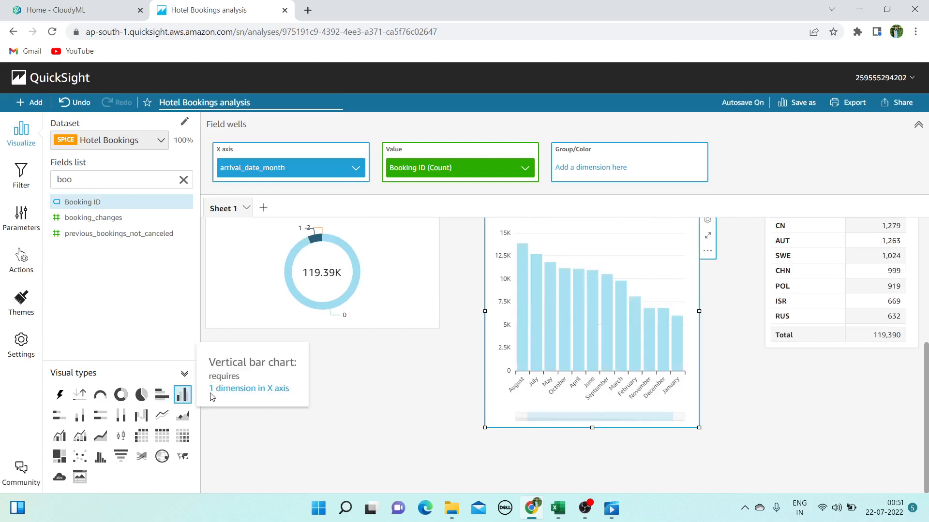
drag(698, 427, 719, 330)
scroll(733, 336, up, 2)
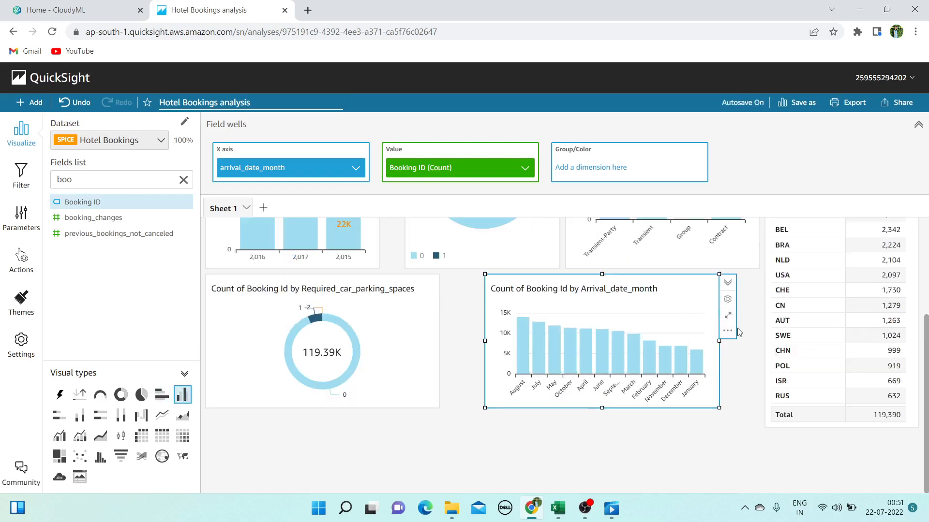
Turn off Show data zoom in the month chart's X-axis formatting
click(727, 299)
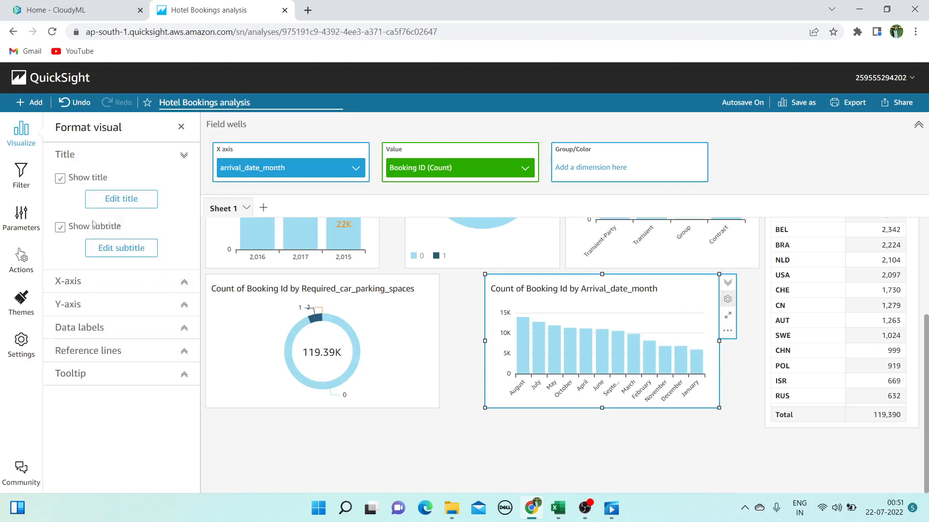
click(73, 281)
click(65, 307)
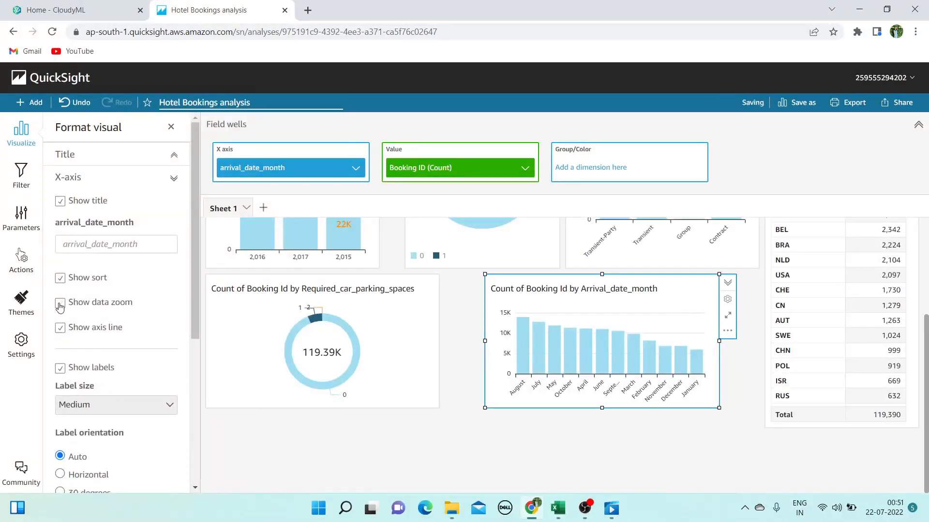
Widen the Arrival_date_month chart on both its left and right sides
drag(485, 341, 445, 340)
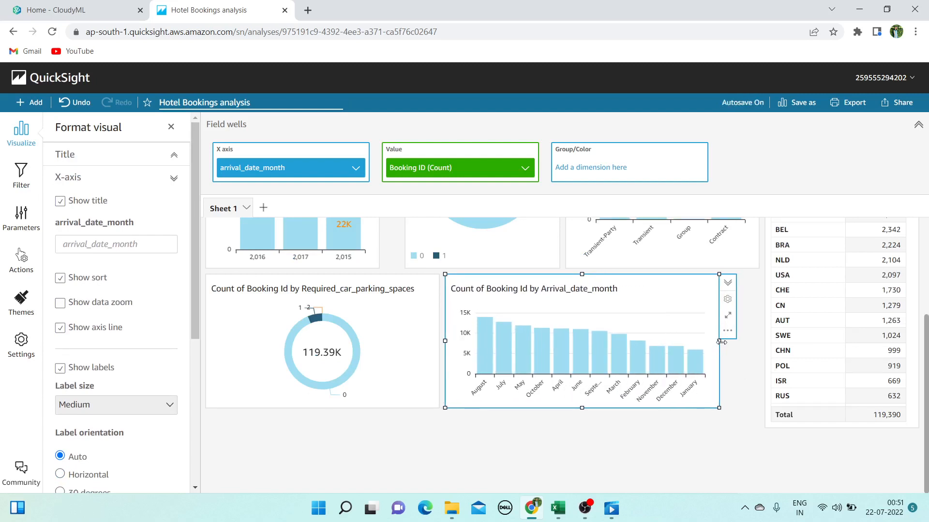
drag(721, 342, 759, 342)
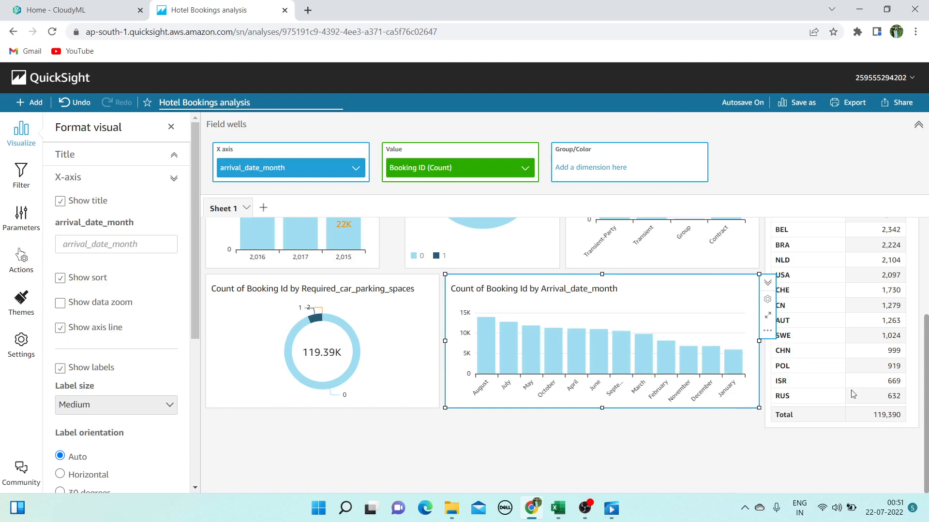
mouse_move(733, 370)
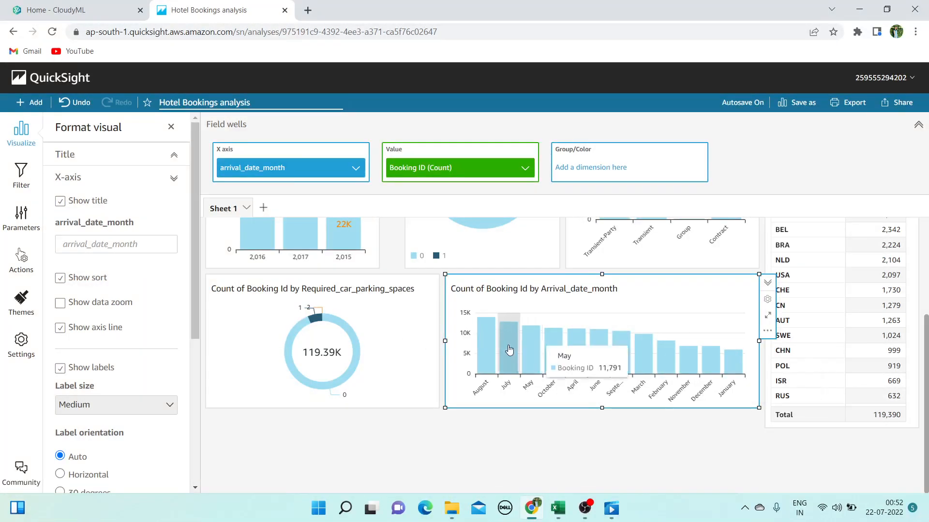
Select the Is_canceled pie chart and widen it slightly to the left
scroll(508, 344, up, 3)
click(431, 291)
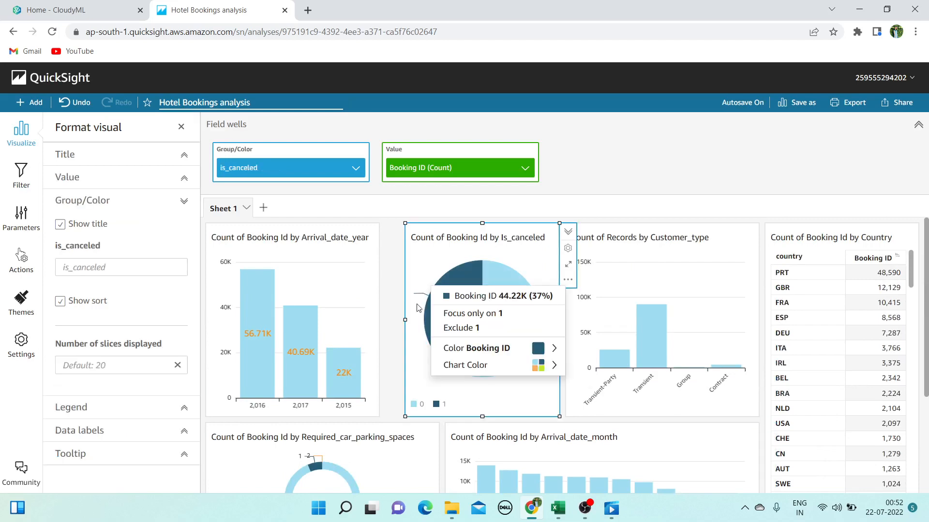
drag(404, 320, 384, 314)
scroll(527, 353, down, 3)
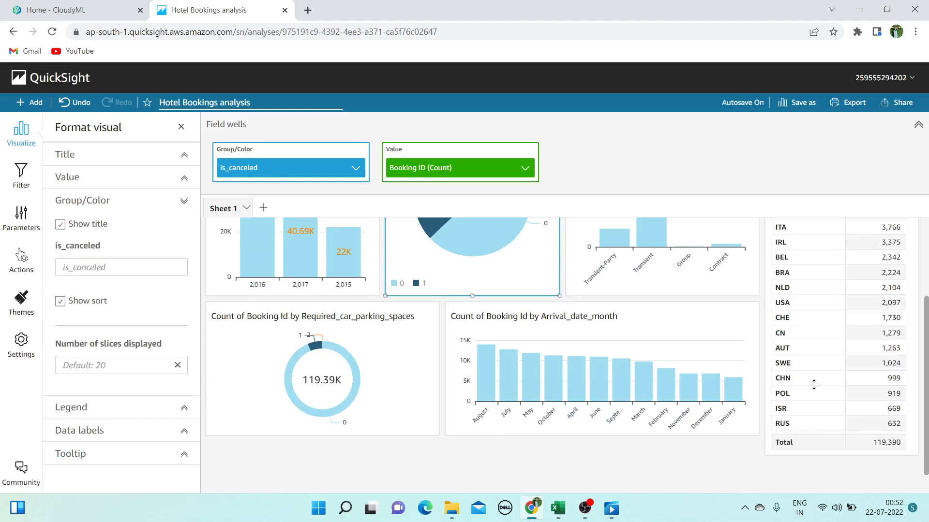
scroll(532, 408, down, 1)
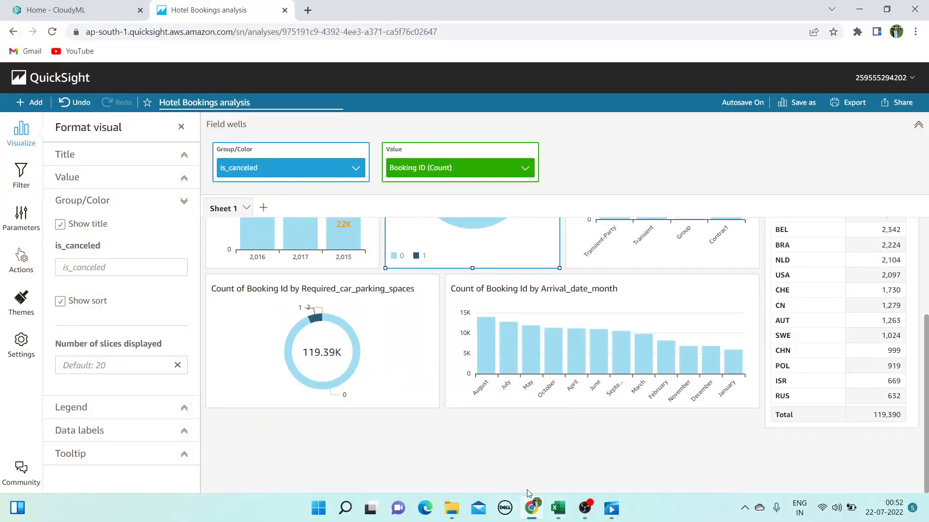
In Excel, check the filter values of the children, babies and meal columns, then return to QuickSight
click(557, 507)
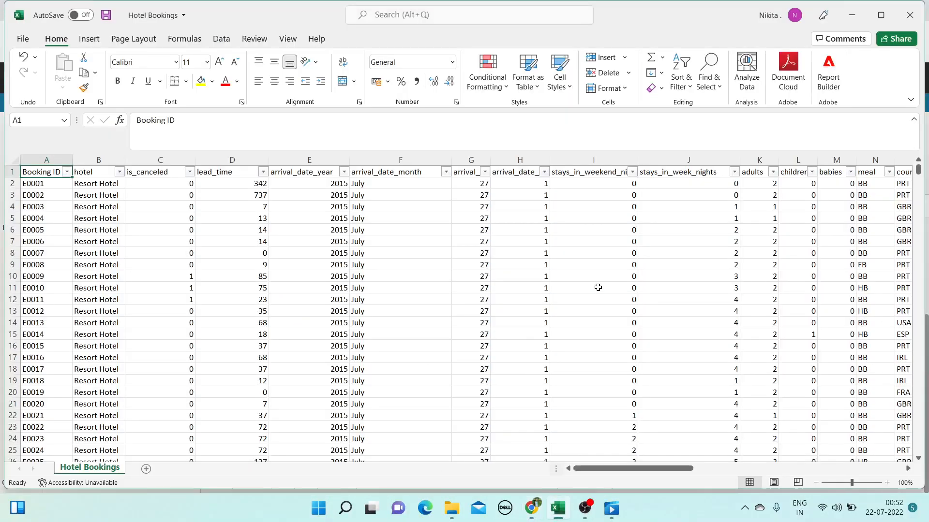
drag(672, 468, 694, 468)
click(707, 172)
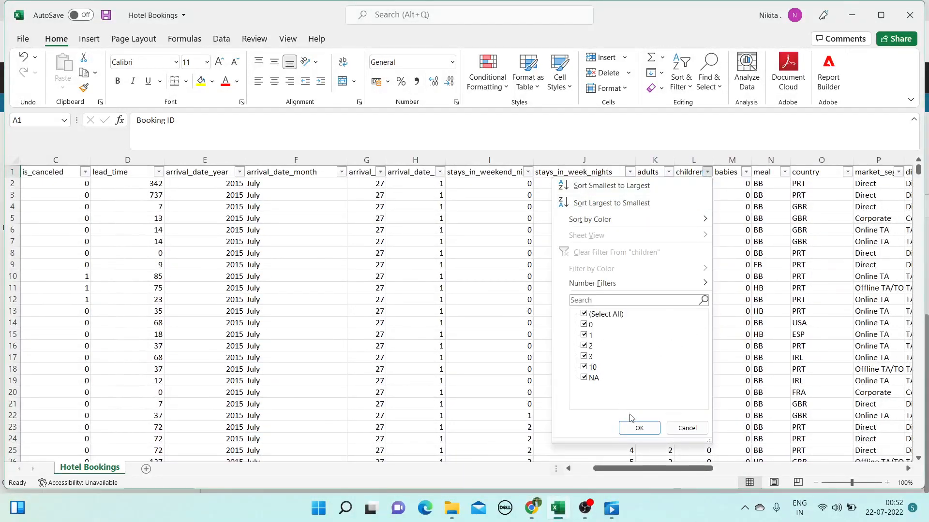
click(639, 428)
click(746, 172)
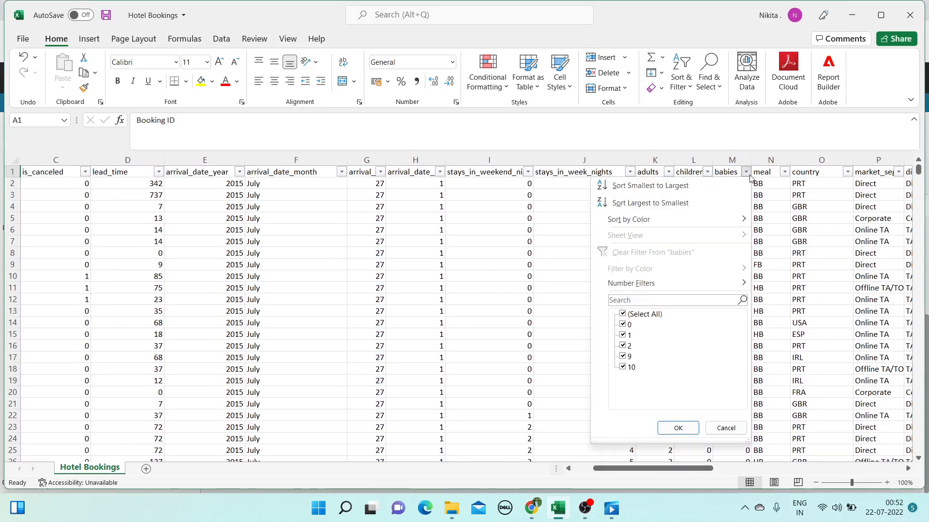
click(720, 427)
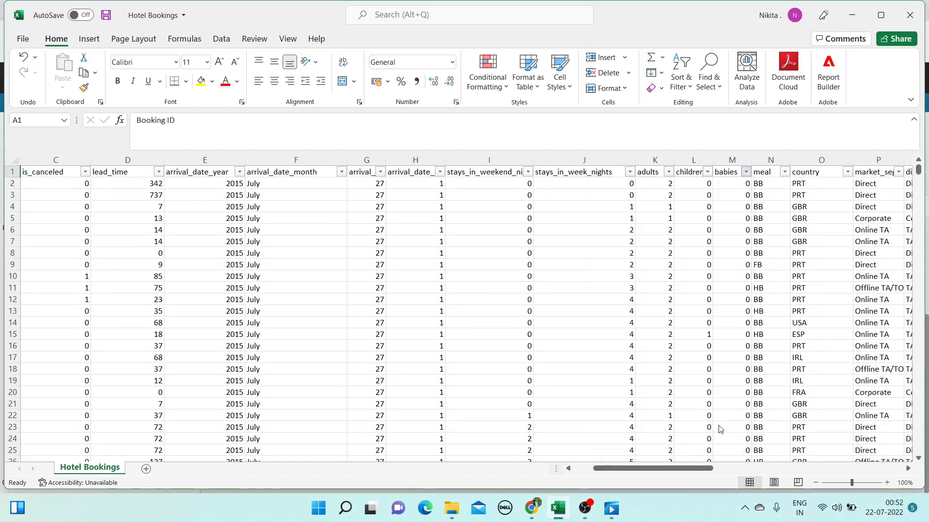
click(784, 172)
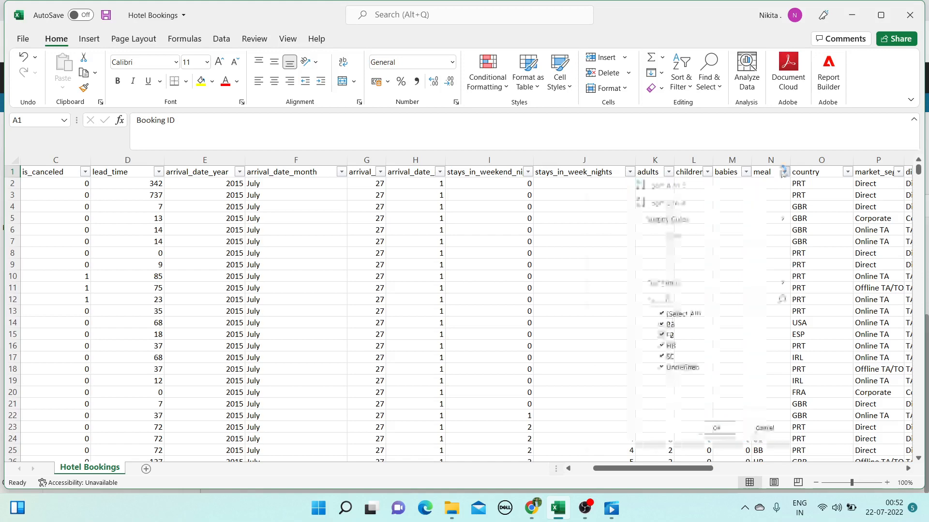
click(852, 14)
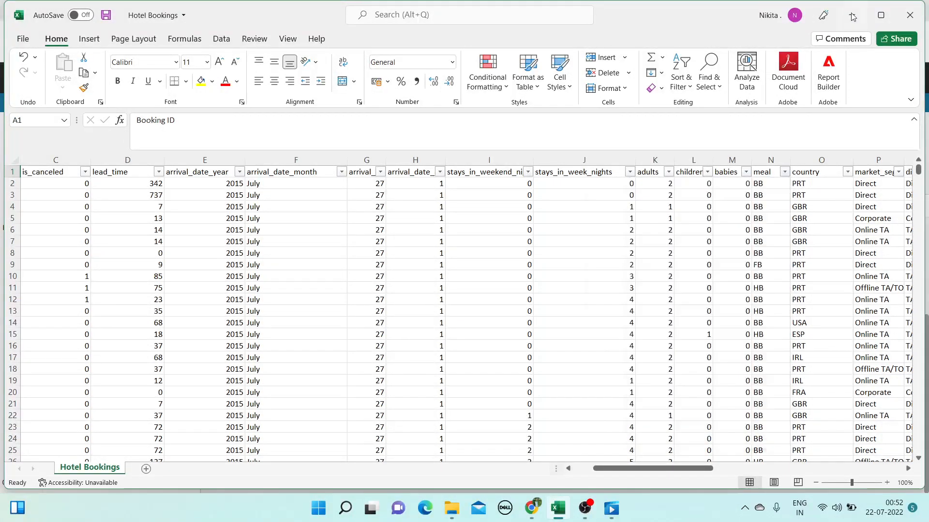
Close the Format visual pane and bring back the dataset fields list
scroll(456, 348, up, 2)
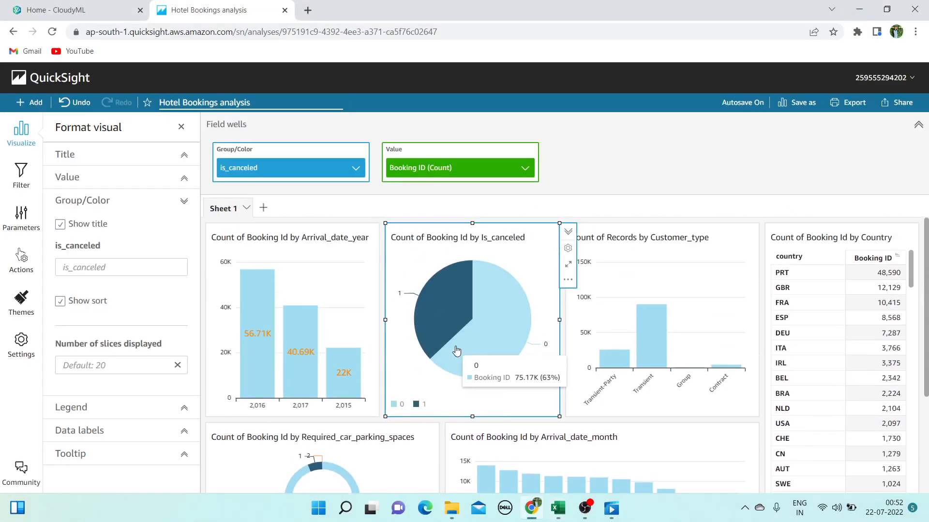
scroll(455, 348, down, 2)
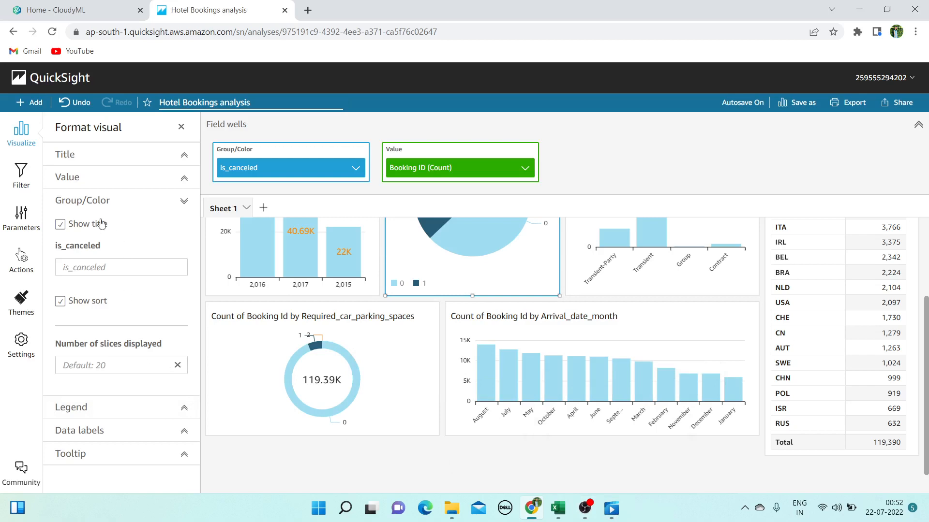
click(23, 131)
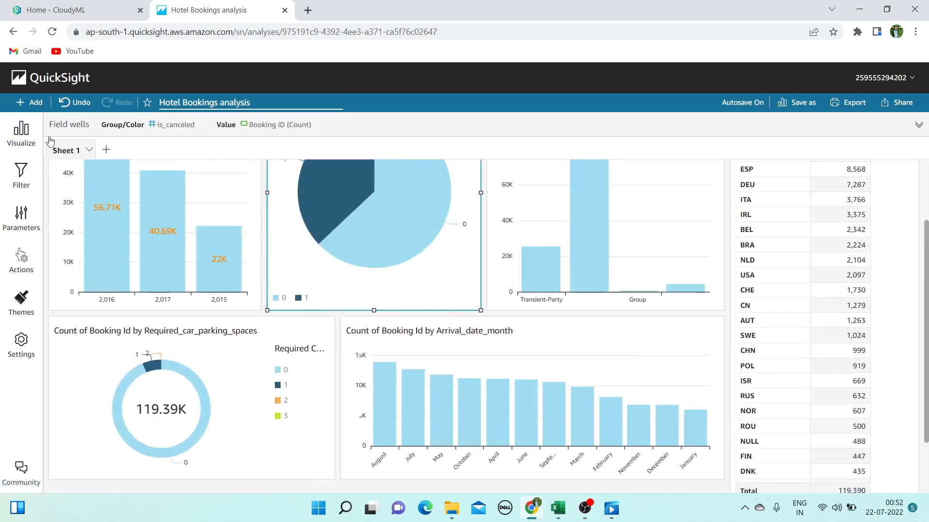
click(22, 131)
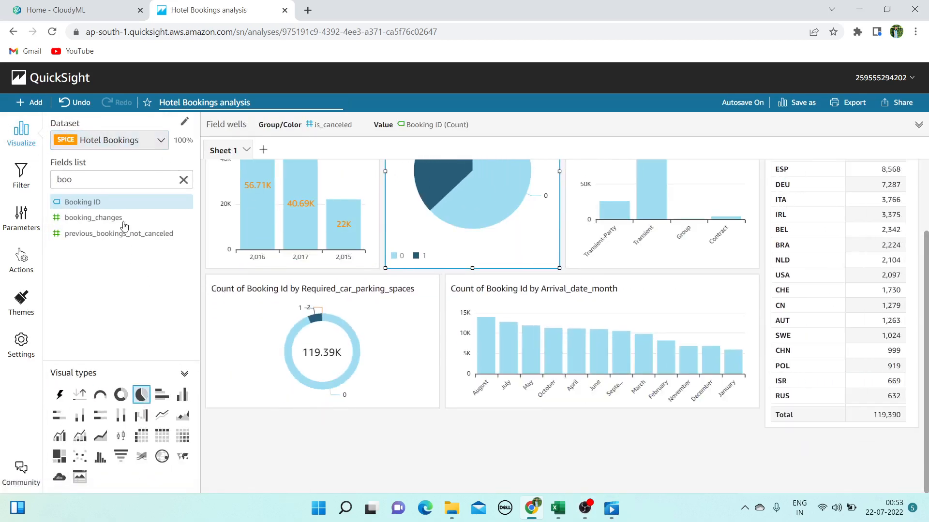
Undo the accidental removal of Booking ID from the pie chart, then deselect it
click(121, 202)
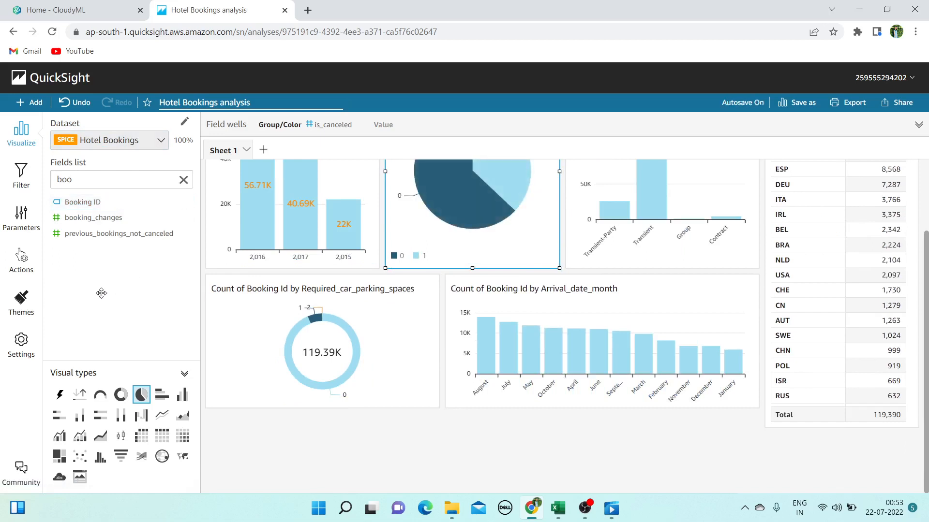
double_click(143, 171)
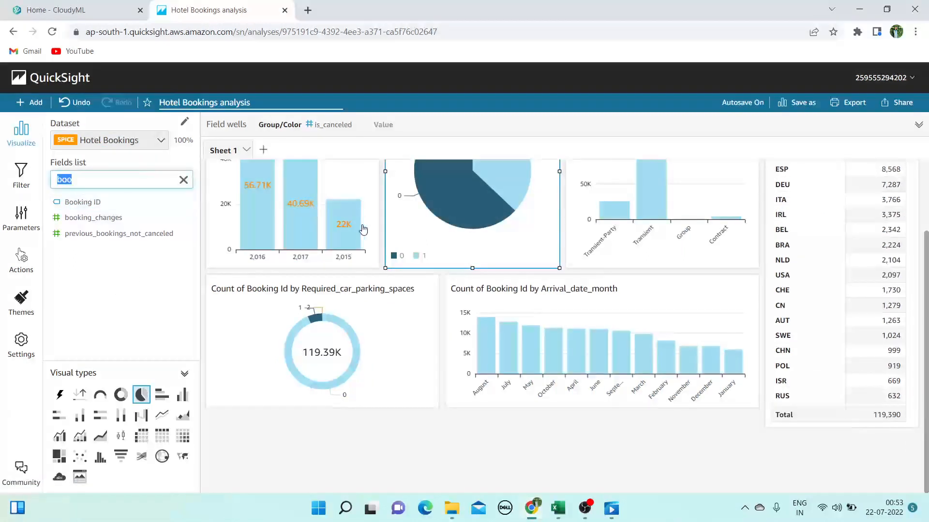
scroll(390, 247, up, 2)
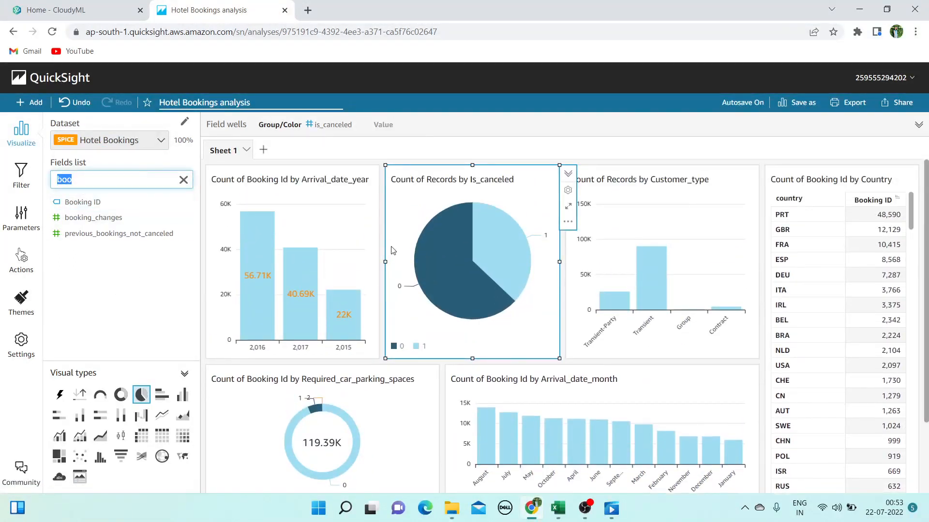
click(74, 103)
scroll(318, 185, down, 2)
scroll(318, 185, down, 1)
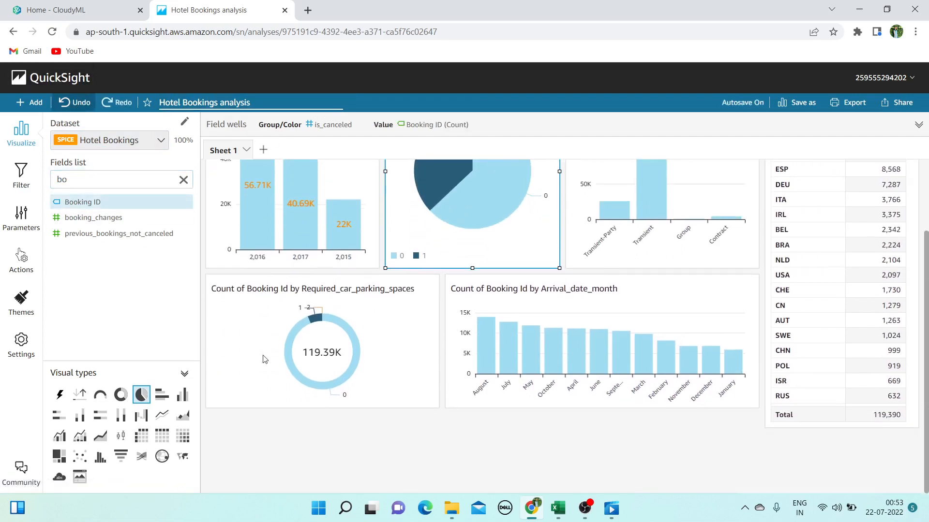
click(295, 422)
Start a new horizontal bar visual with meal on the Y axis
click(110, 202)
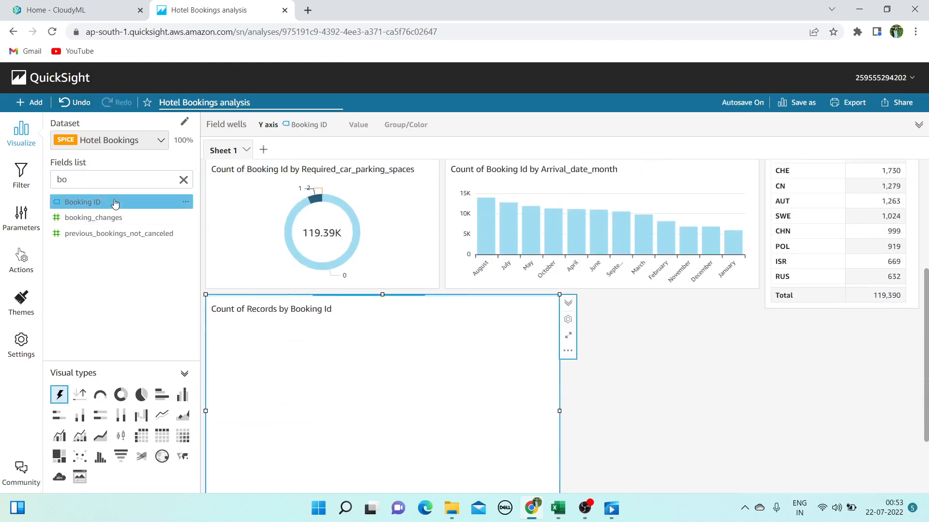
key(BackSpace)
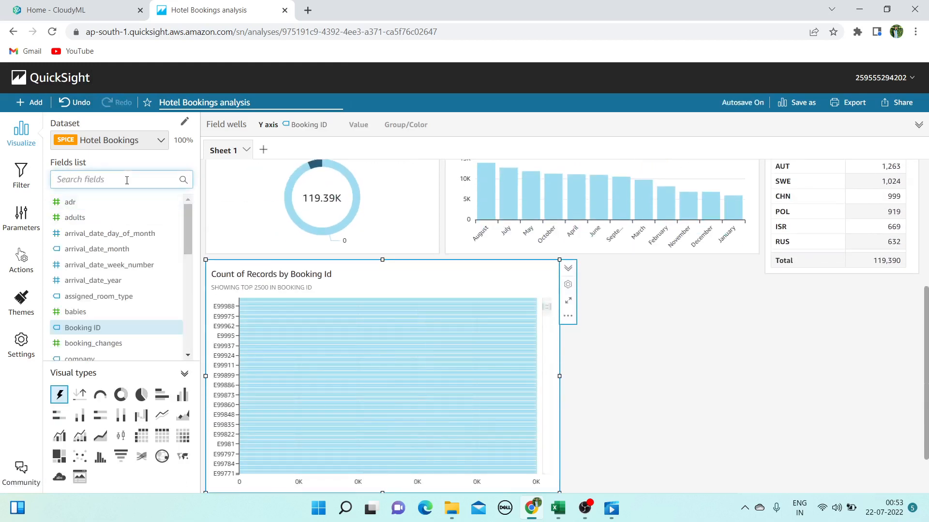
text(me)
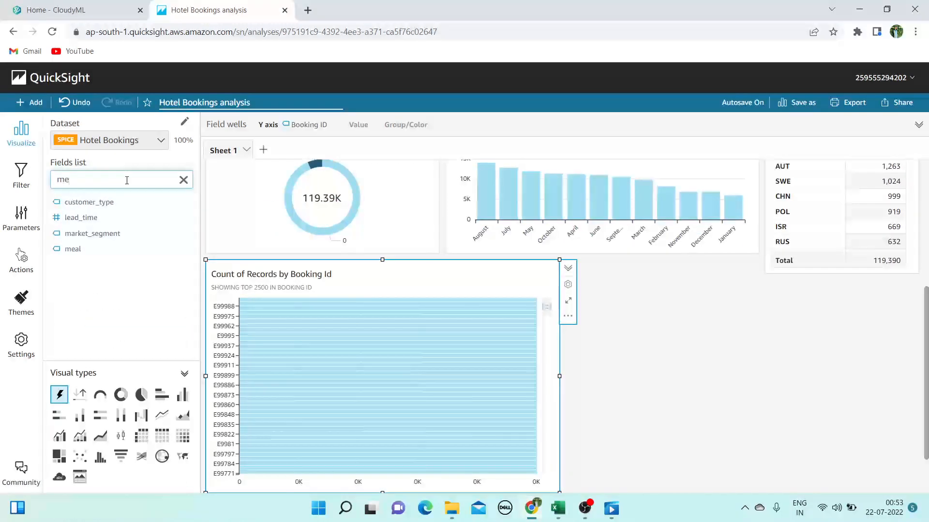
click(96, 249)
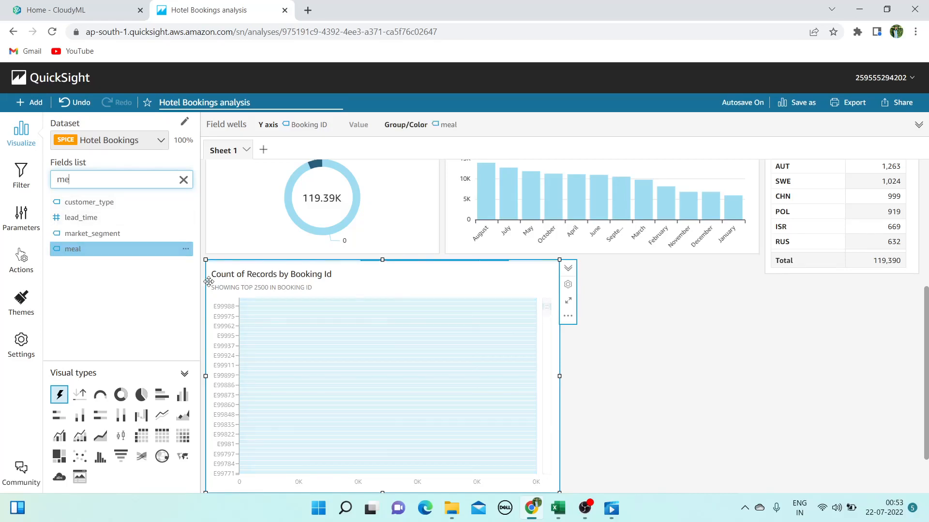
scroll(346, 338, up, 5)
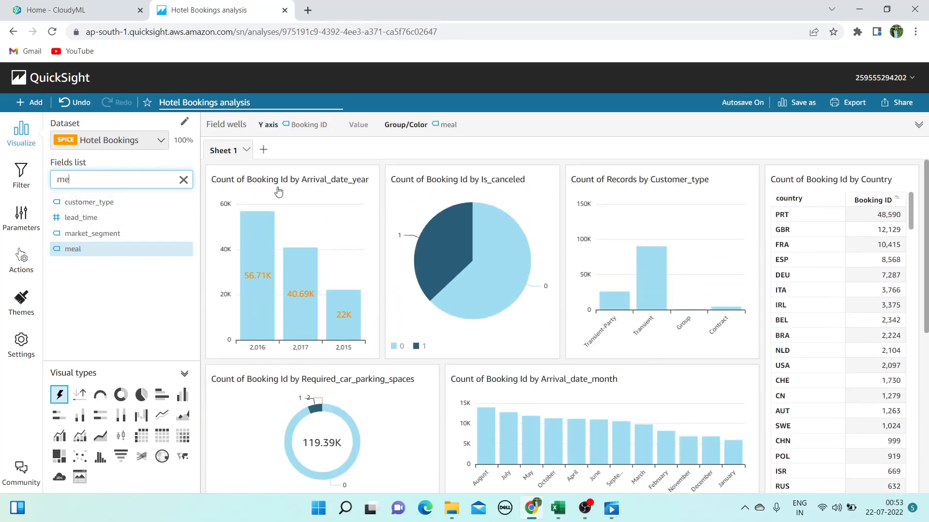
click(308, 128)
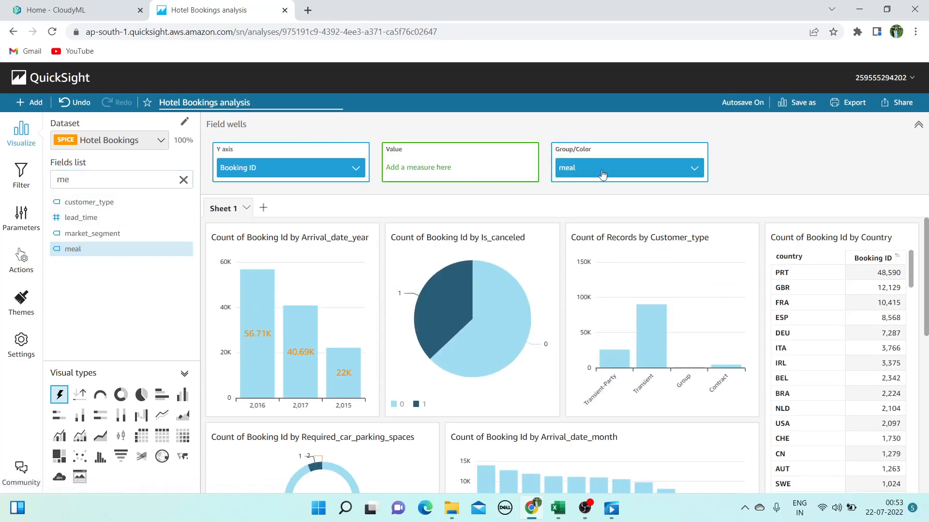
drag(602, 174, 423, 169)
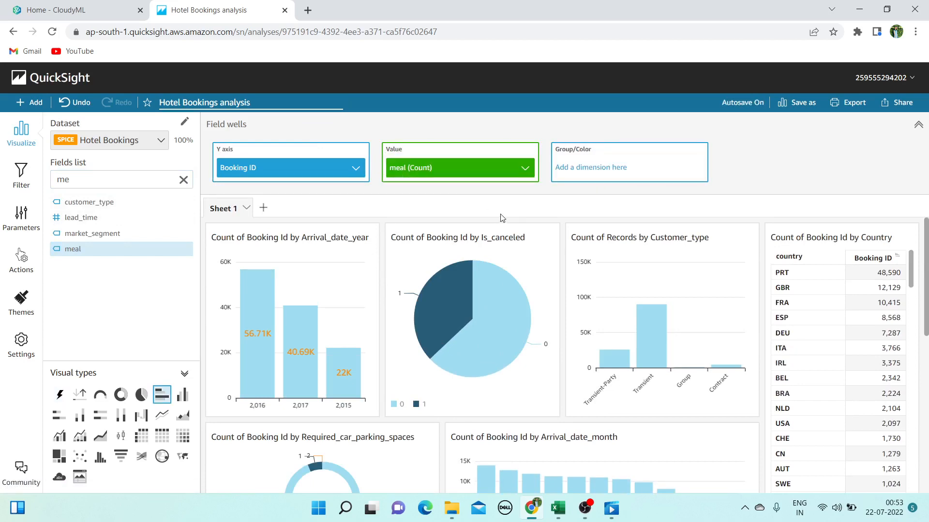
scroll(451, 297, down, 7)
scroll(450, 297, up, 4)
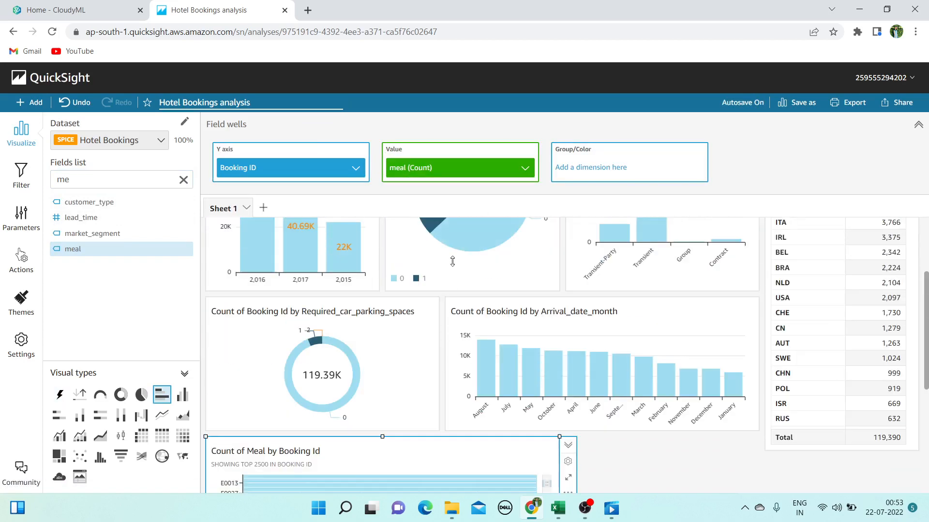
drag(425, 166, 310, 170)
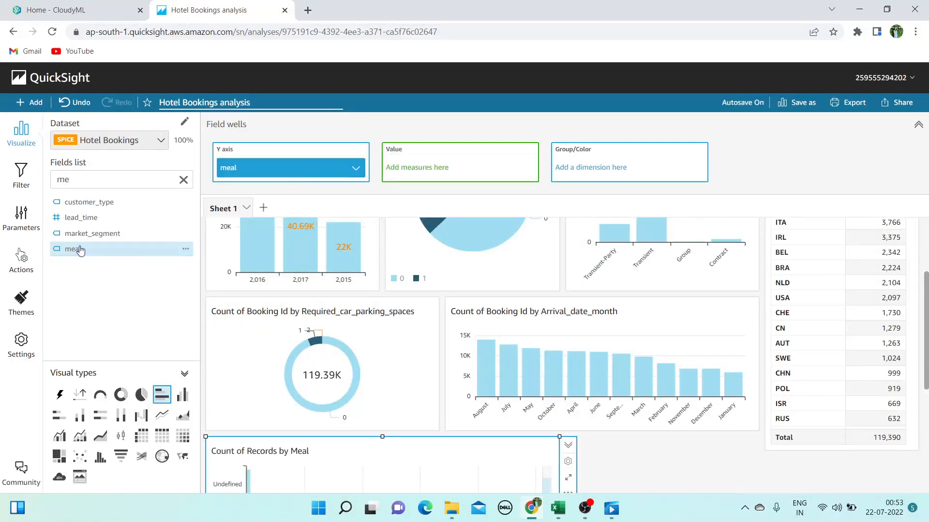
Add Count of Booking ID as the bar values, BB at 92,310, then switch to Excel
click(107, 178)
key(BackSpace)
key(BackSpace)
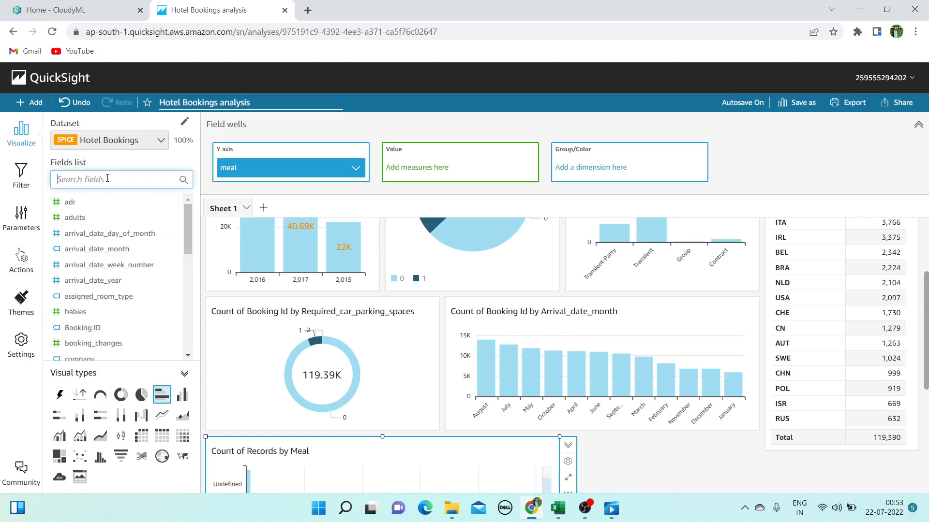
text(N)
key(BackSpace)
text(BOO)
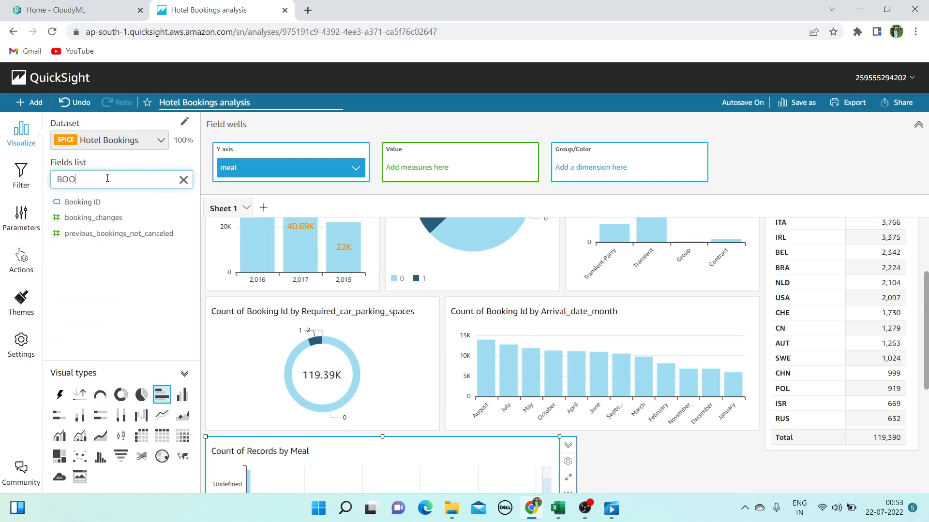
drag(73, 202, 441, 167)
scroll(399, 431, down, 4)
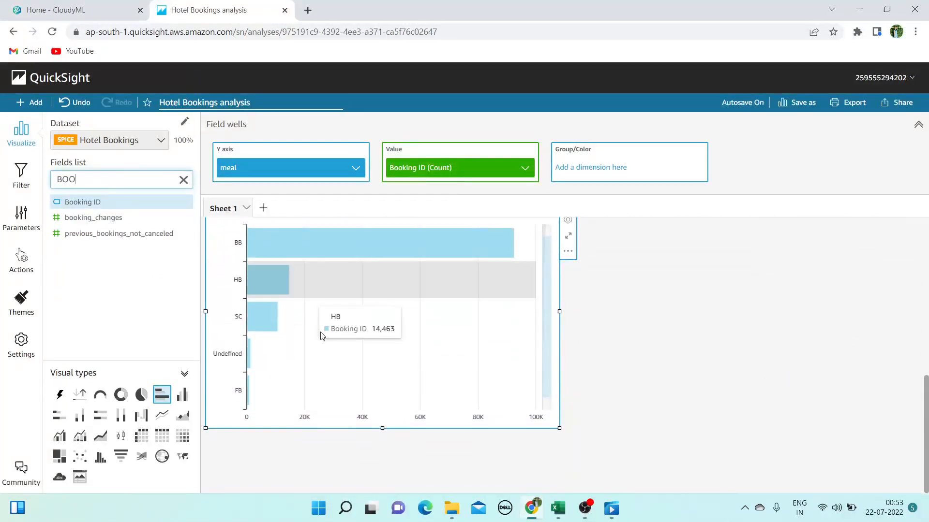
scroll(289, 339, up, 1)
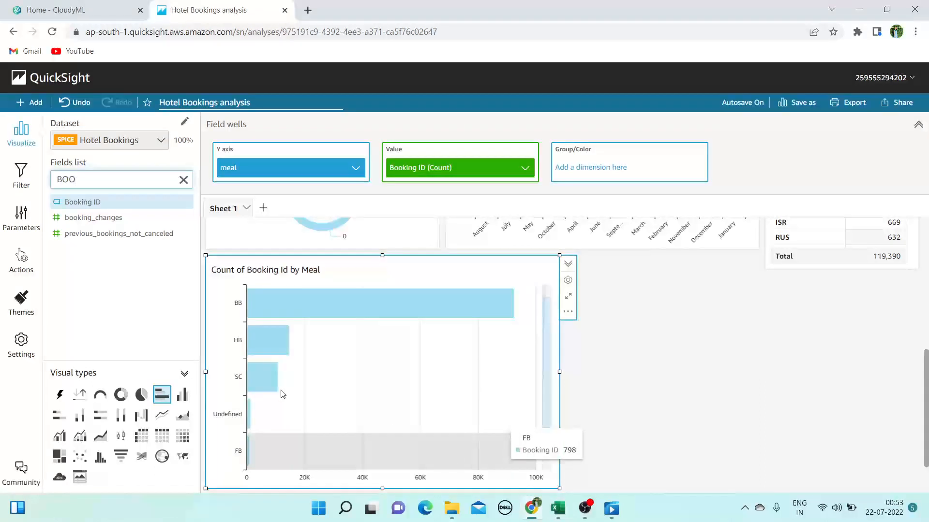
scroll(256, 386, up, 3)
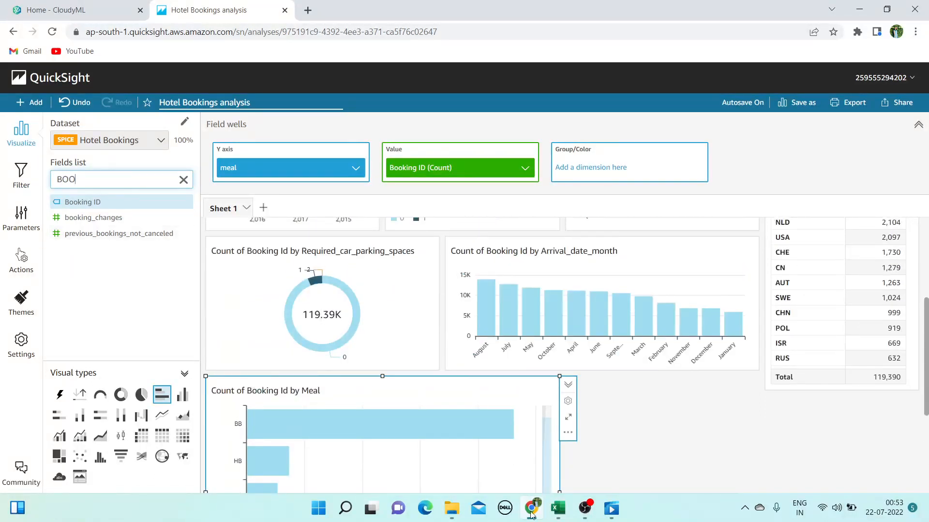
click(558, 508)
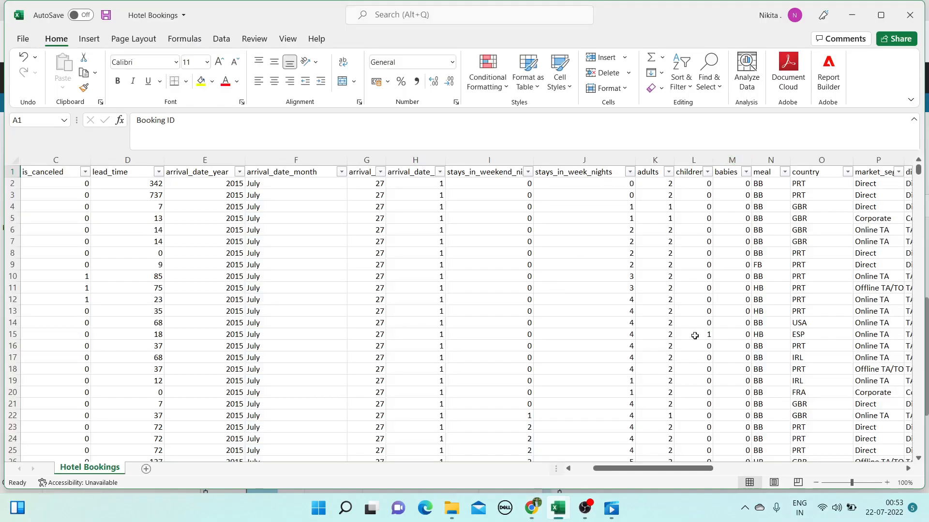
Scroll Excel right to review market_segment and distribution_channel, then return to QuickSight
scroll(694, 469, right, 3)
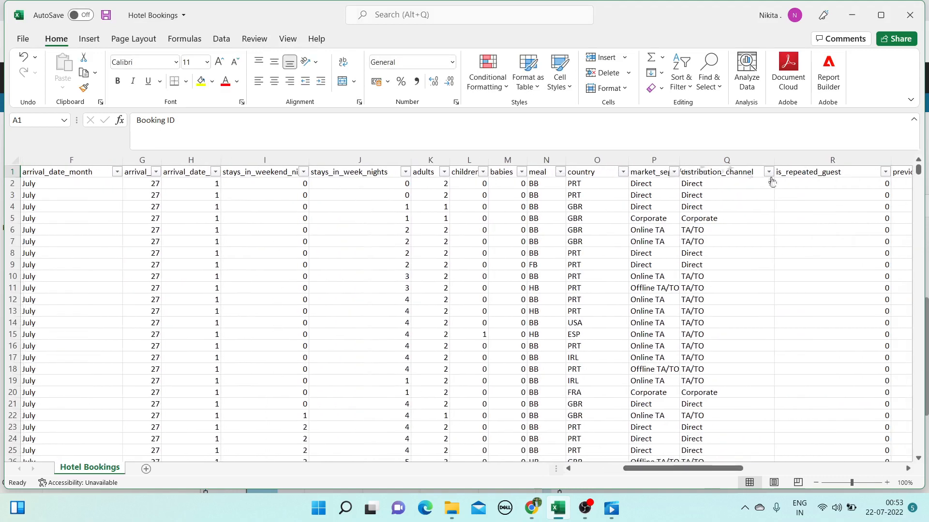
click(852, 15)
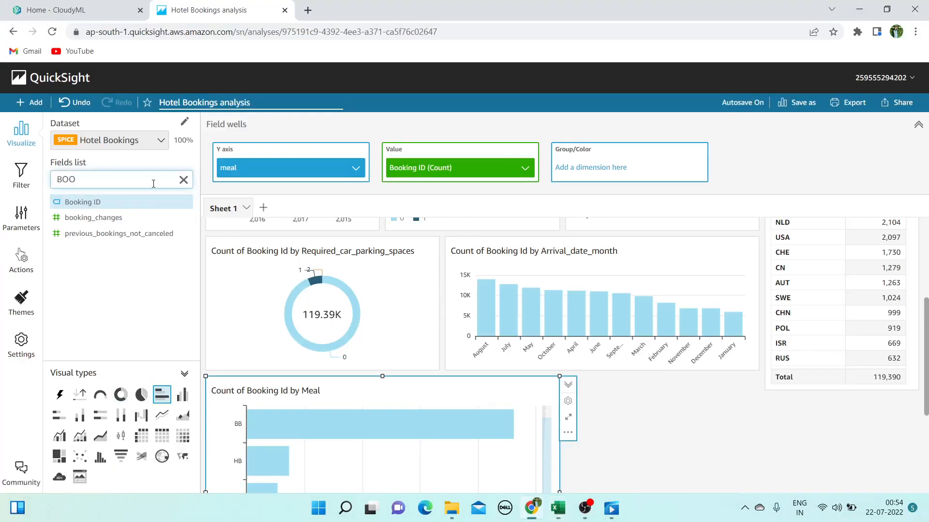
Try adding distribution_channel to the meal chart as its colour grouping
key(BackSpace)
key(BackSpace)
text(DIST)
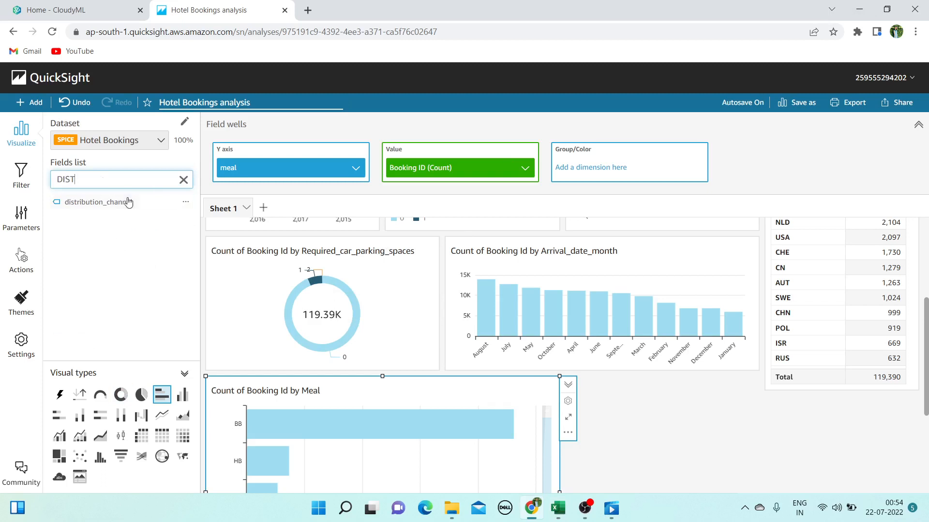
drag(128, 202, 599, 180)
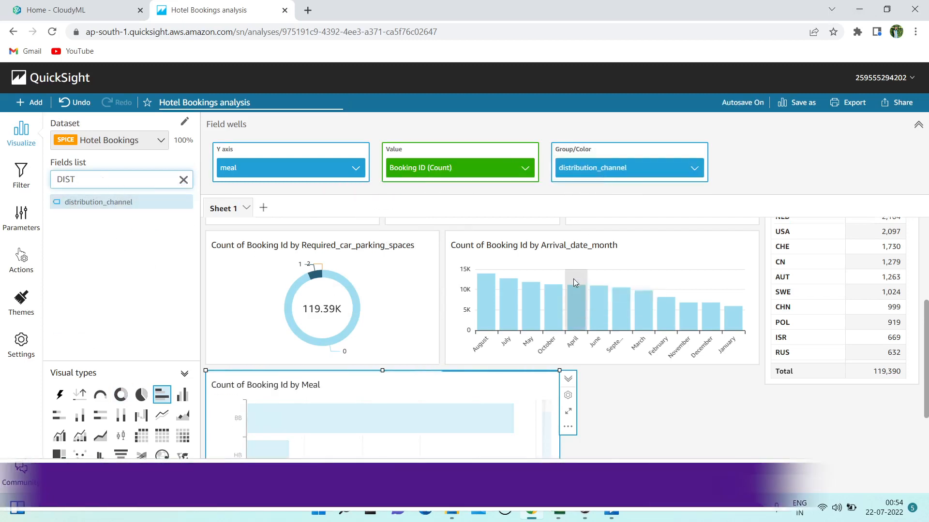
scroll(574, 278, down, 4)
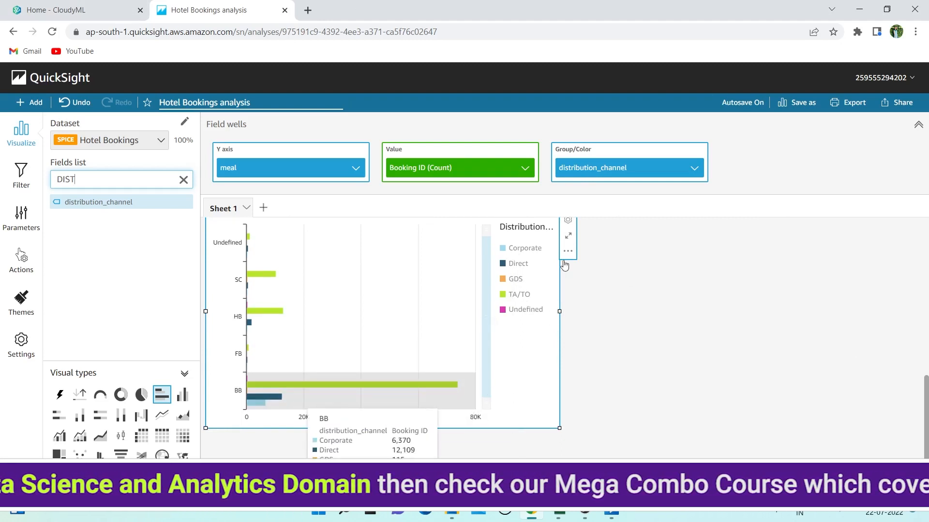
drag(654, 176, 290, 168)
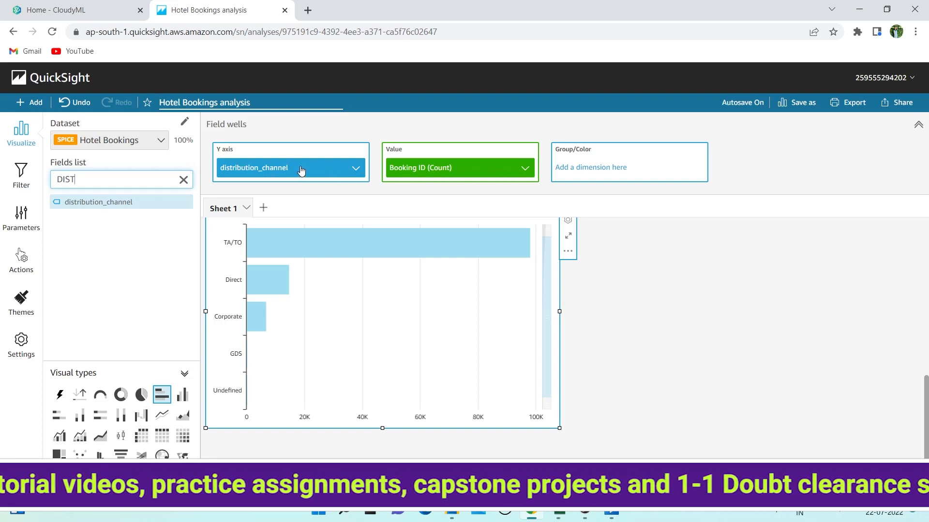
drag(300, 171, 522, 191)
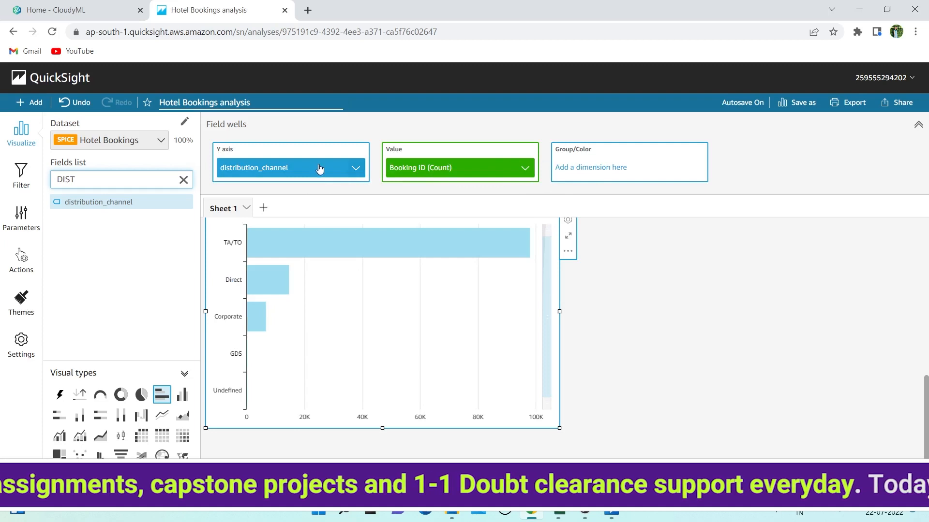
drag(319, 170, 602, 169)
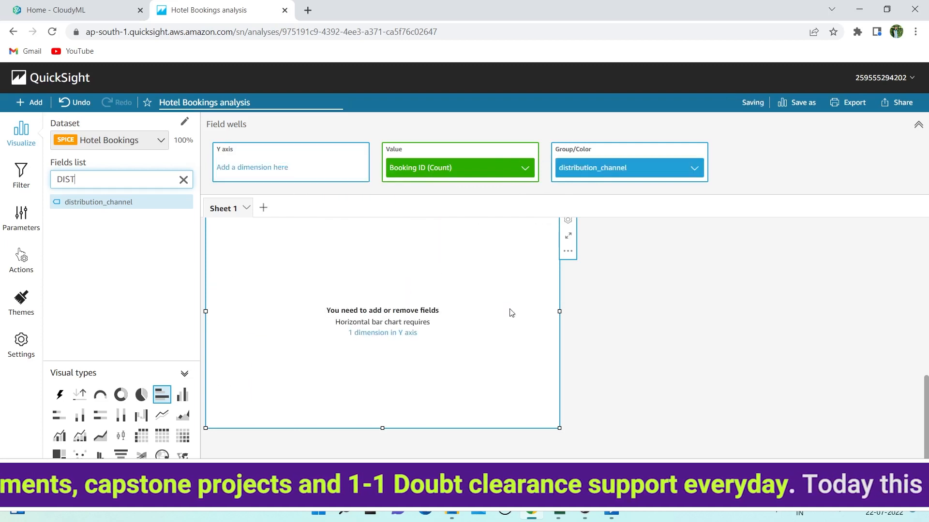
Keep meal, remove distribution_channel from Group/Color, and make the chart a narrower pie chart
double_click(150, 184)
key(BackSpace)
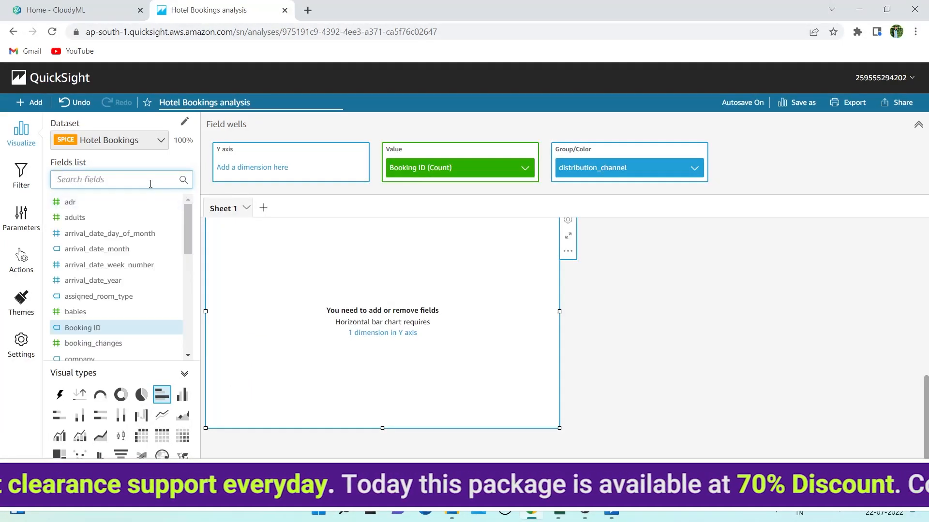
text(ME)
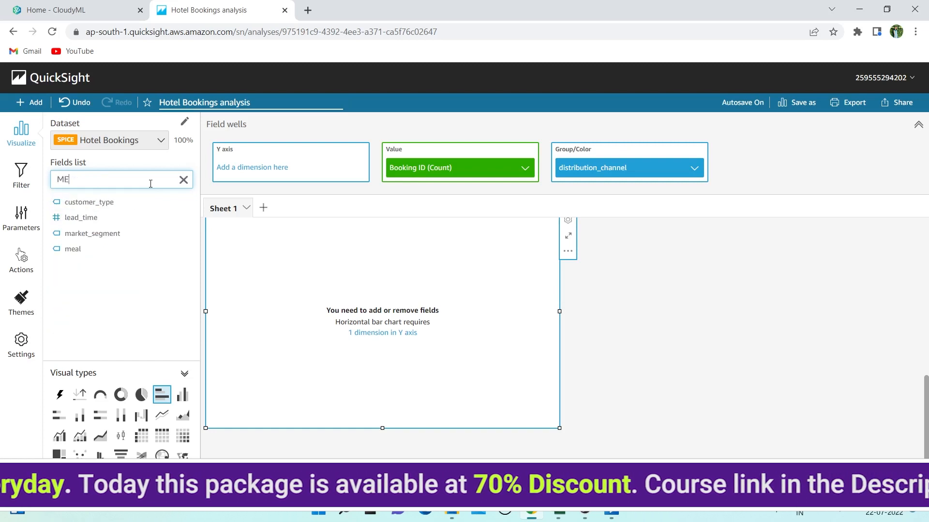
click(85, 255)
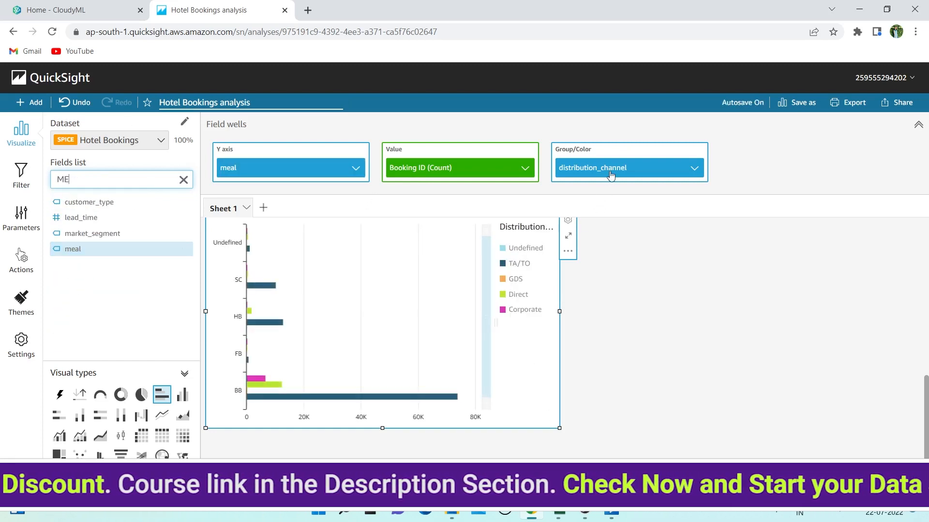
drag(611, 174, 678, 179)
click(694, 168)
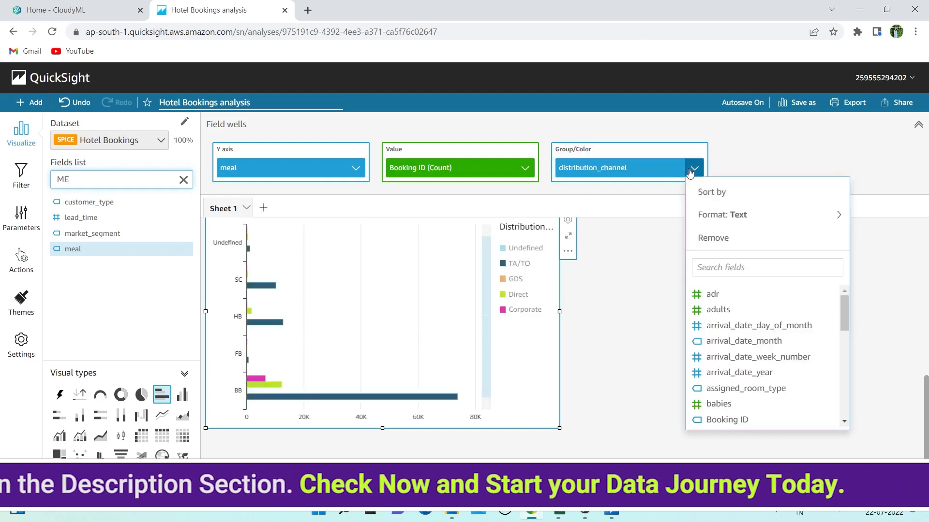
click(695, 167)
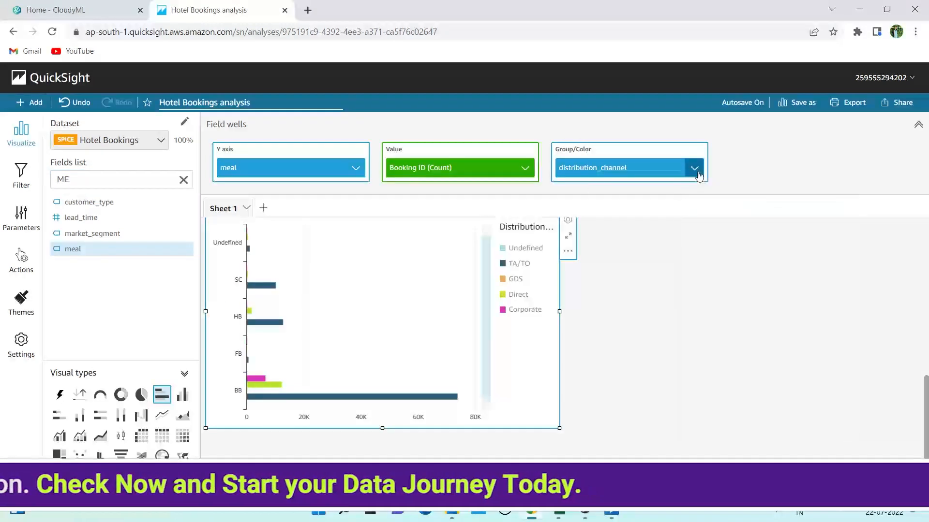
click(695, 168)
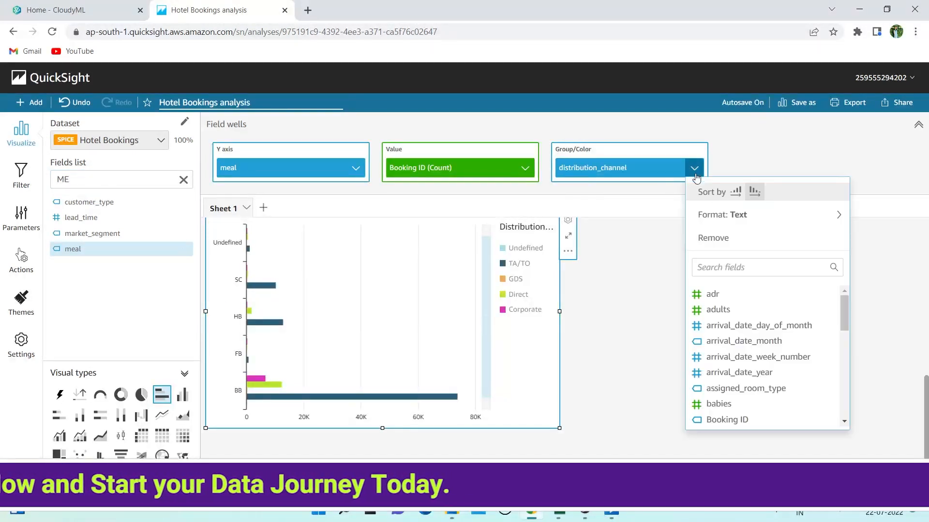
click(725, 241)
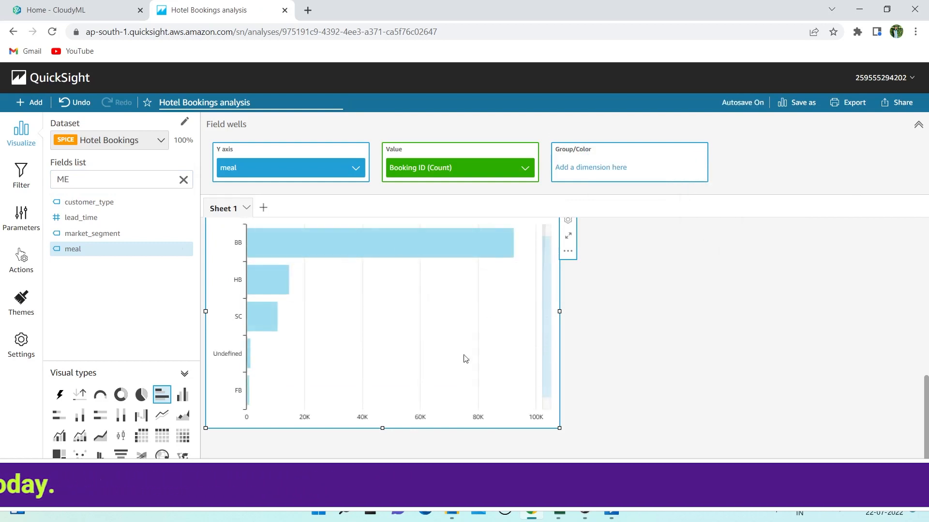
click(140, 396)
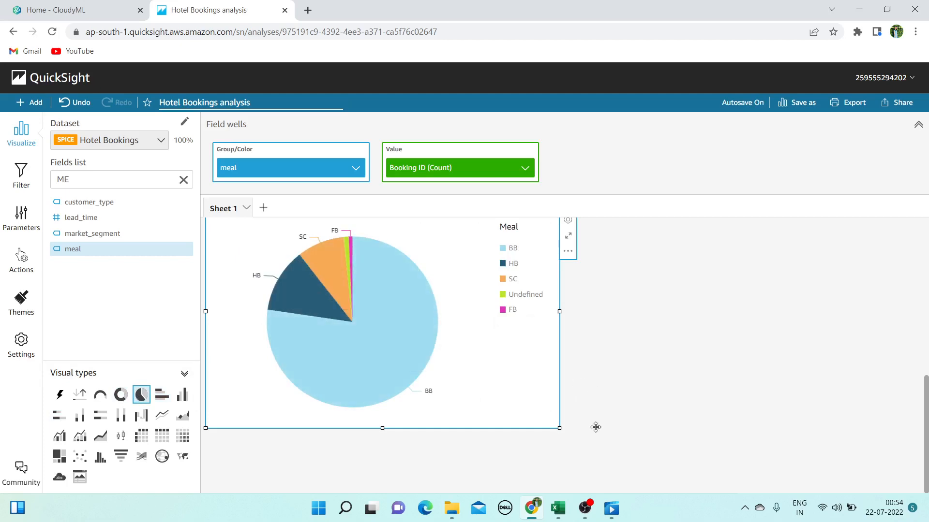
drag(423, 384, 450, 389)
In Excel, check the is_repeated_guest column's values, then return to QuickSight
click(567, 516)
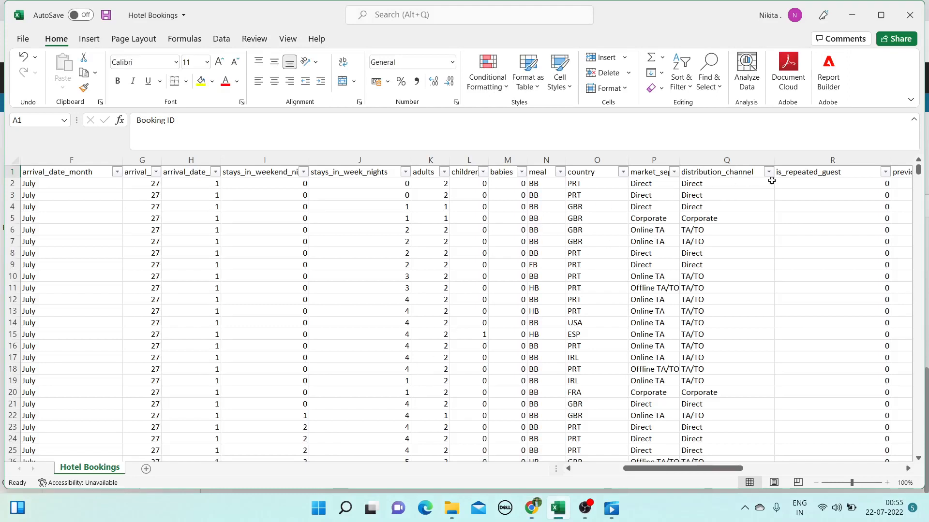
scroll(669, 300, right, 3)
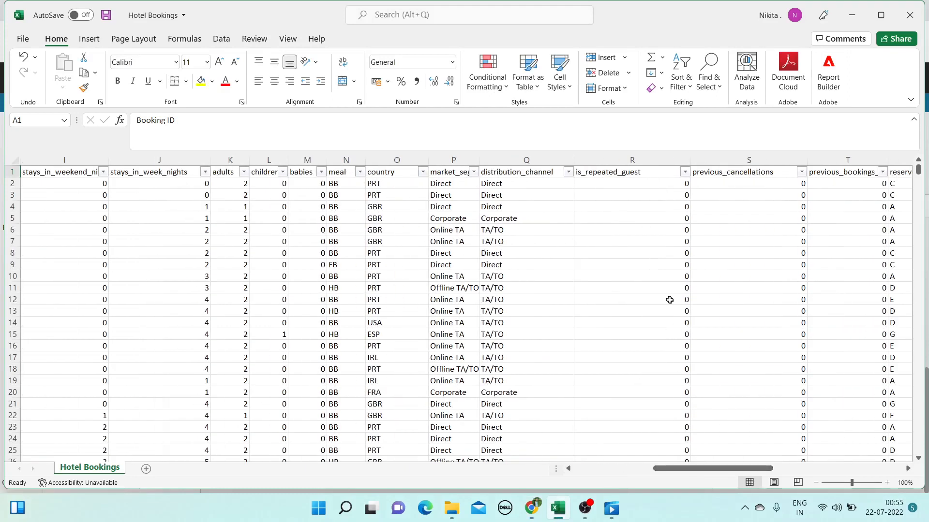
click(686, 173)
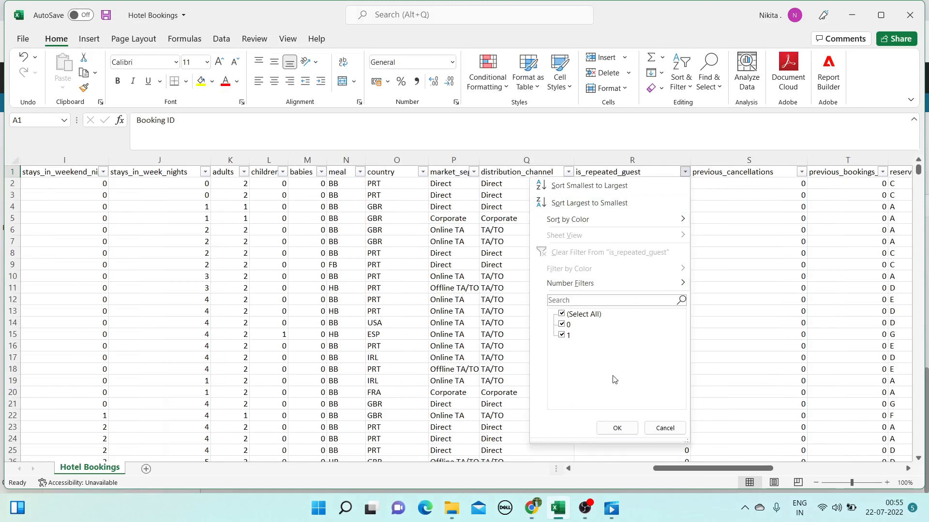
click(614, 428)
click(850, 15)
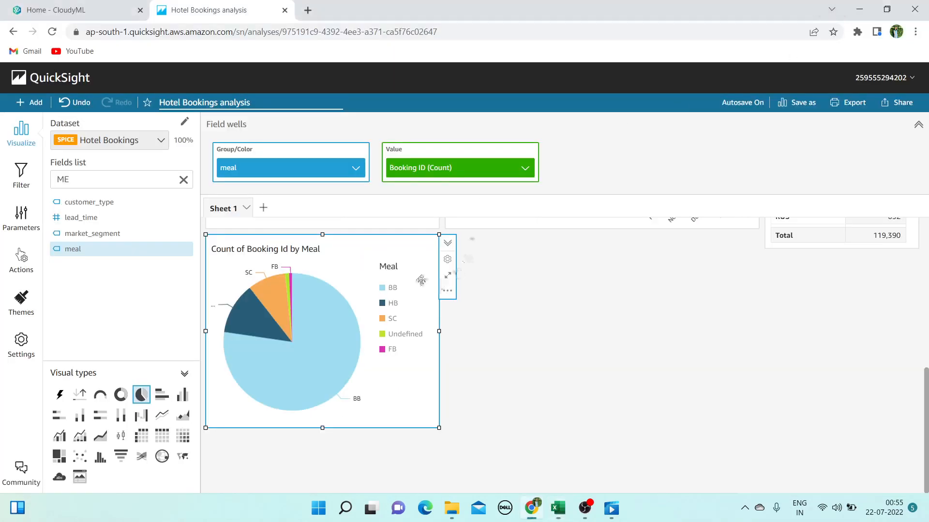
Turn the meal pie into a vertical bar chart grouped by is_repeated_guest
click(118, 176)
key(BackSpace)
key(BackSpace)
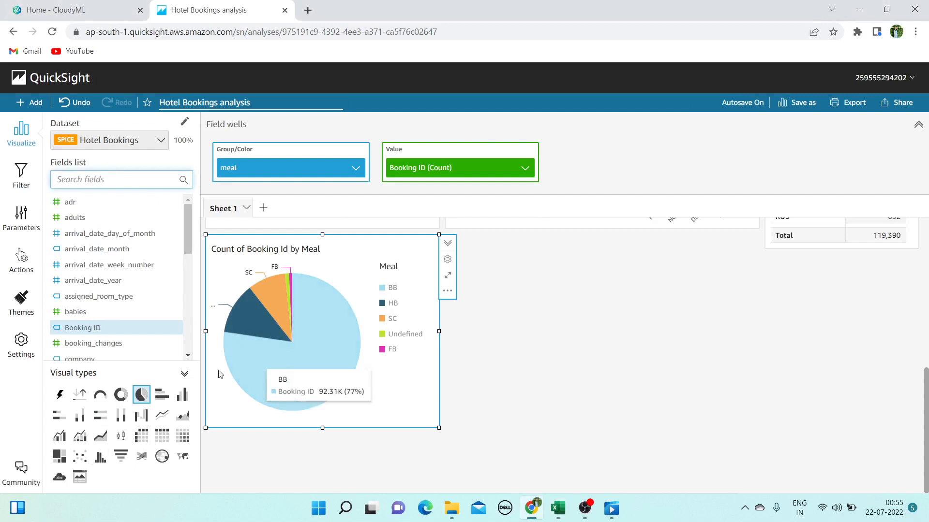
click(185, 393)
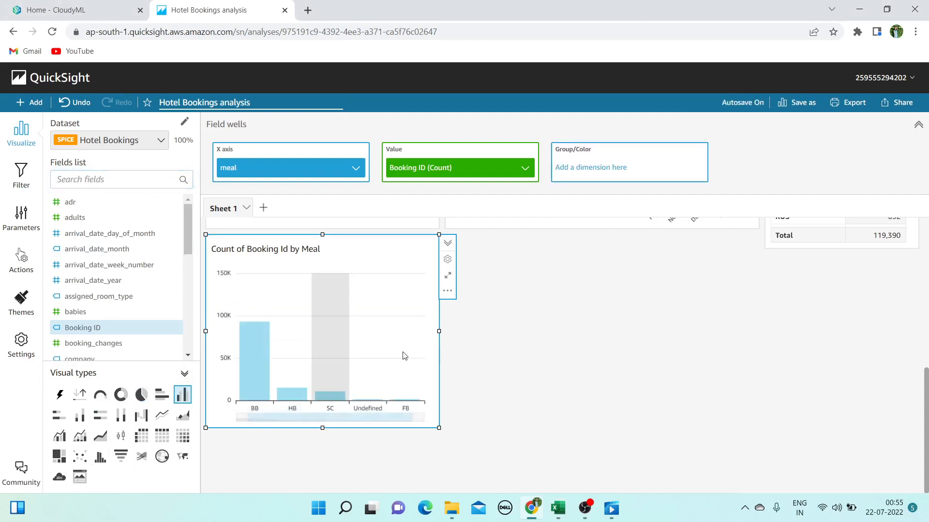
click(111, 181)
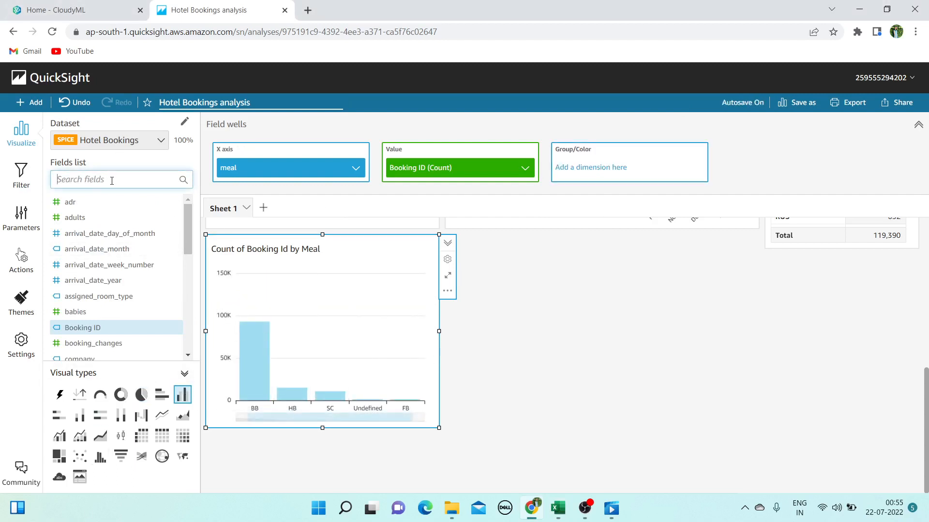
text(RE)
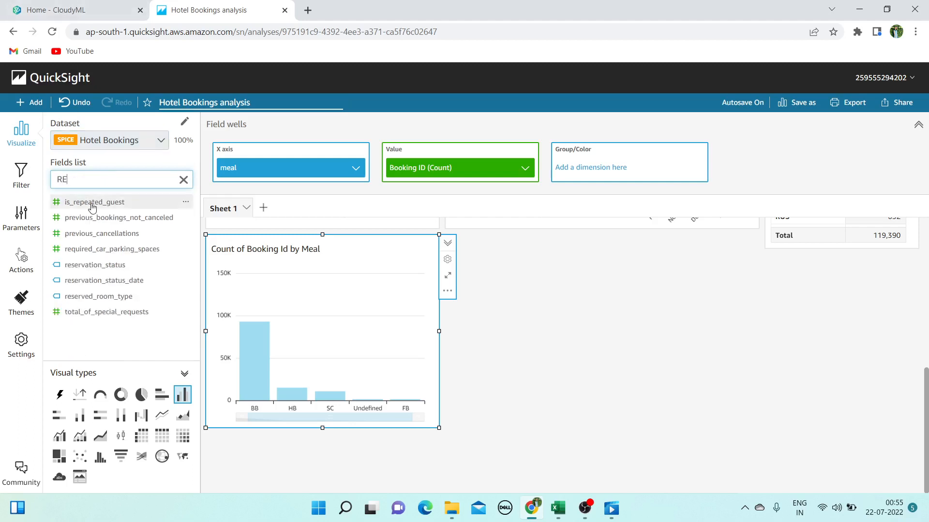
drag(79, 201, 600, 180)
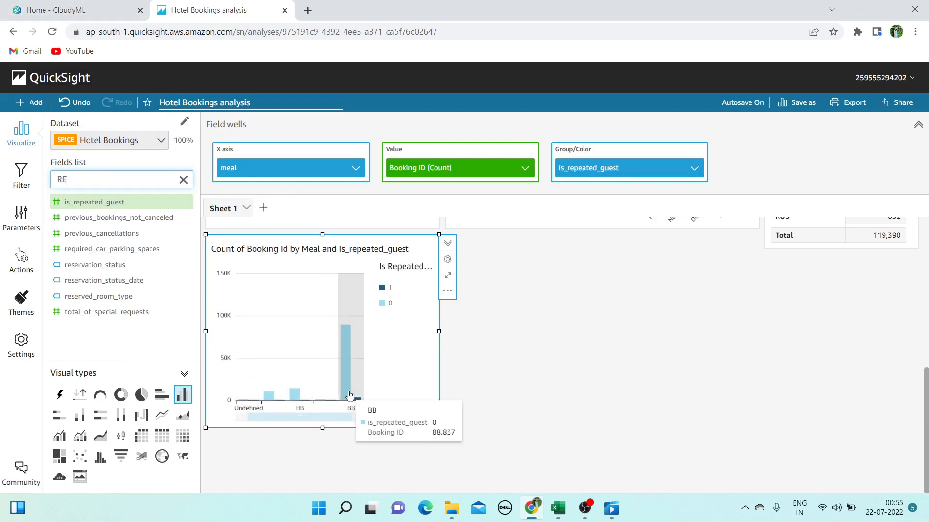
Shrink the bar chart visual, briefly trying a pie before returning to vertical bars
mouse_move(346, 387)
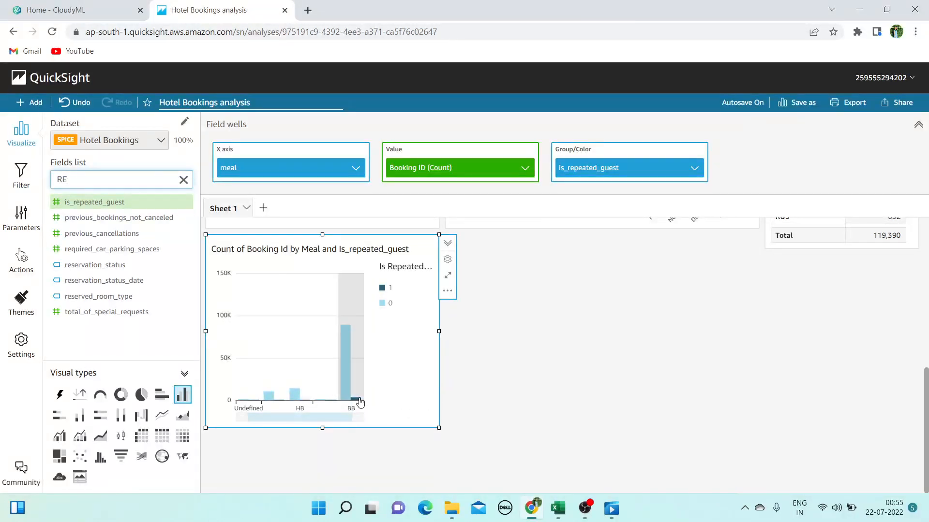
mouse_move(360, 401)
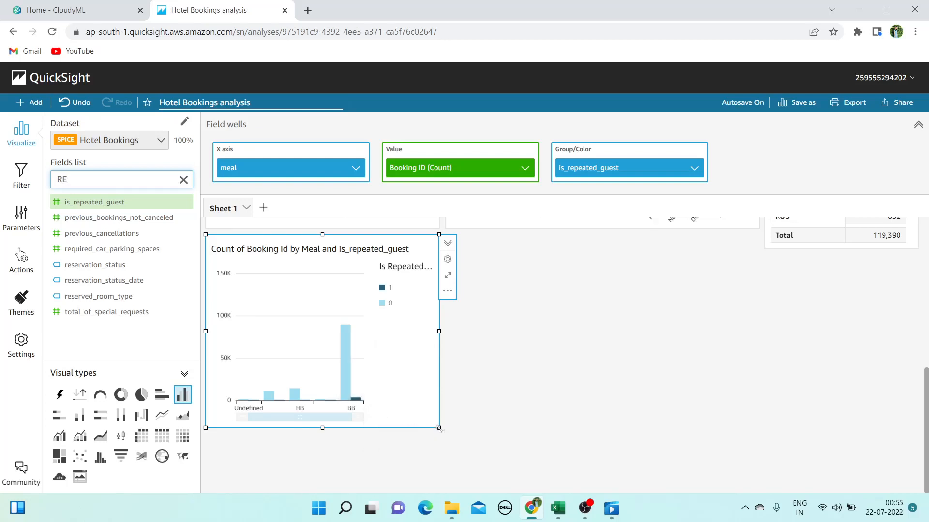
drag(440, 429, 408, 411)
click(141, 395)
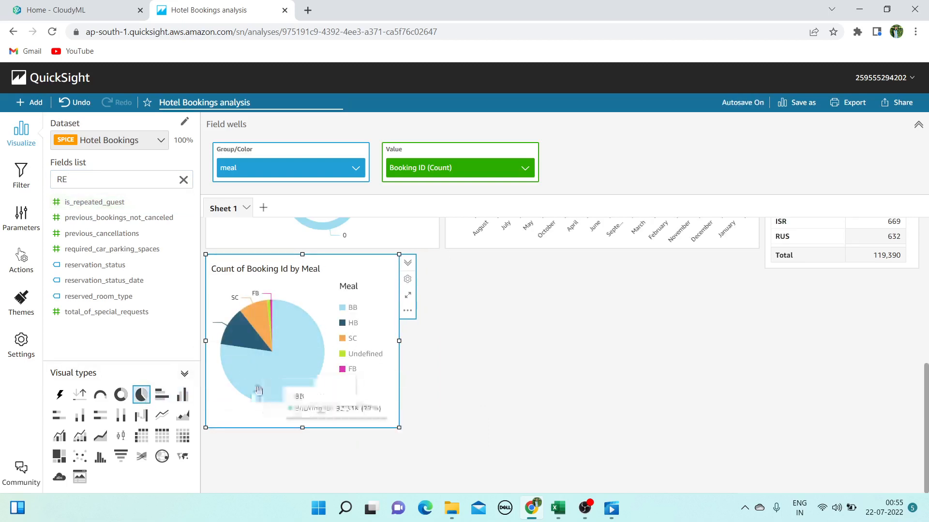
click(182, 394)
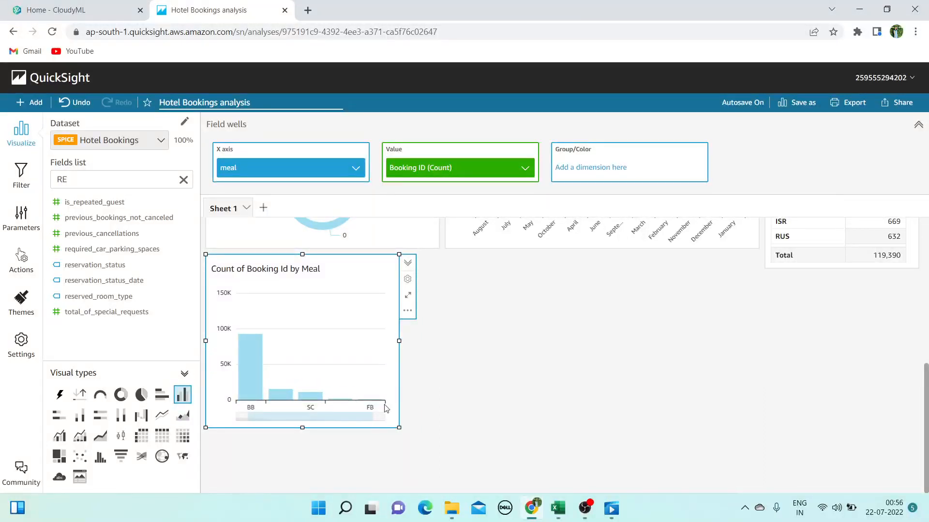
Widen the meal chart to show every category and re-apply the is_repeated_guest grouping
drag(400, 341, 439, 341)
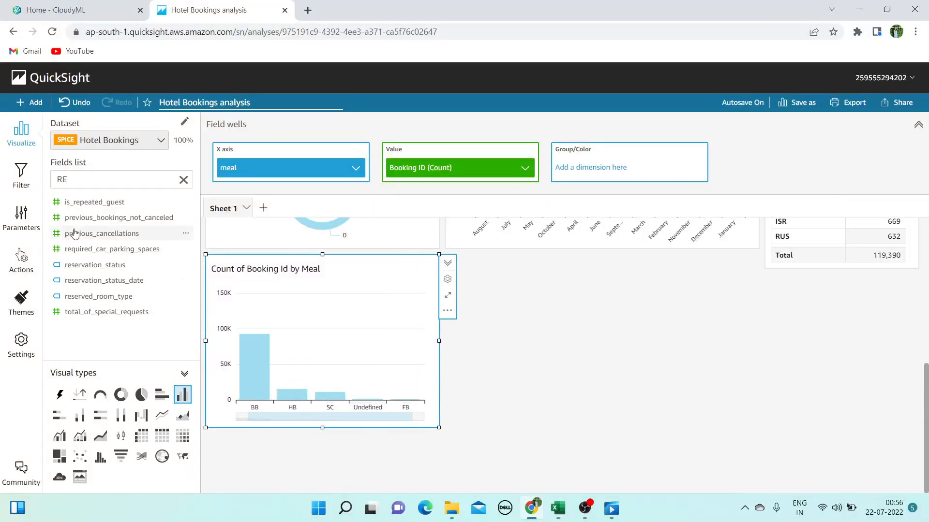
drag(96, 202, 624, 167)
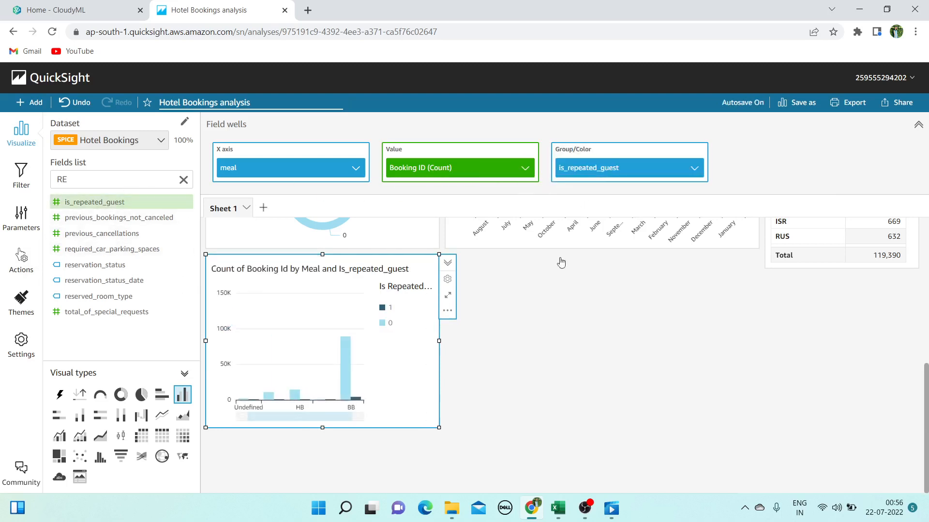
click(558, 374)
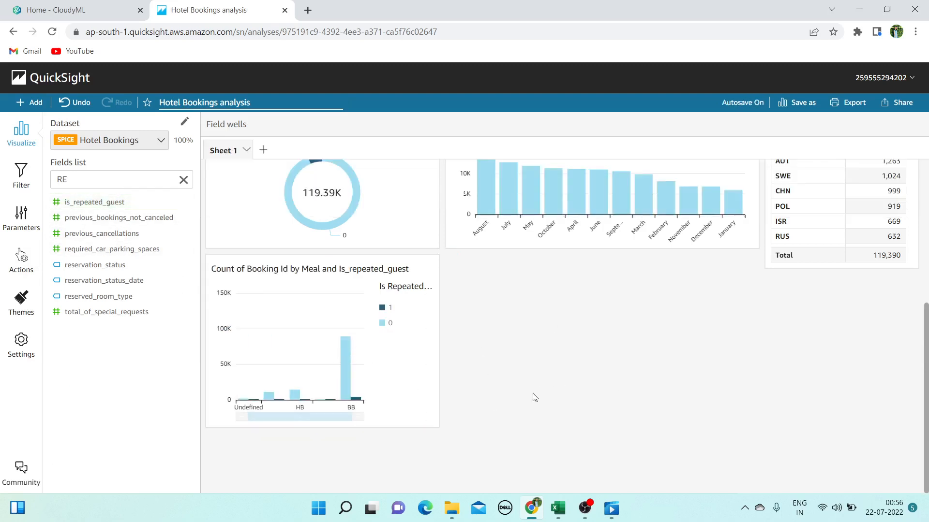
click(438, 420)
click(557, 507)
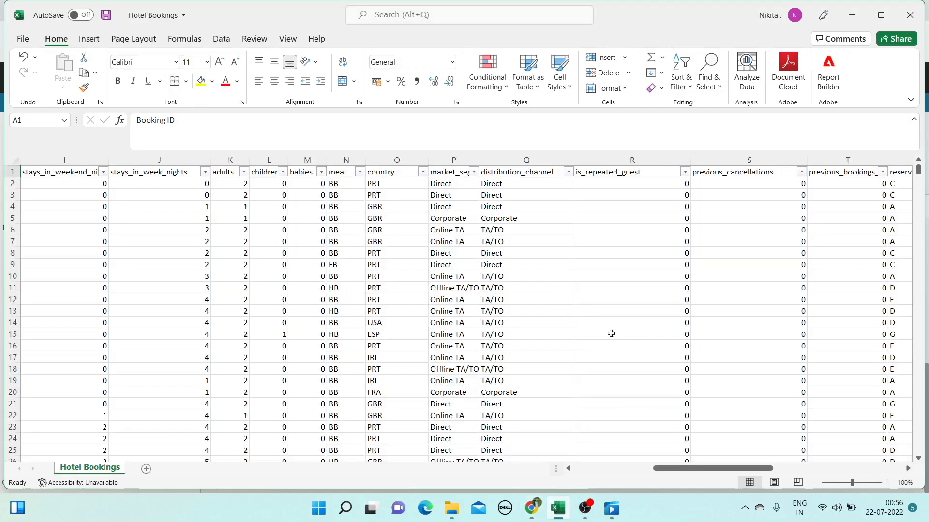
drag(755, 468, 834, 461)
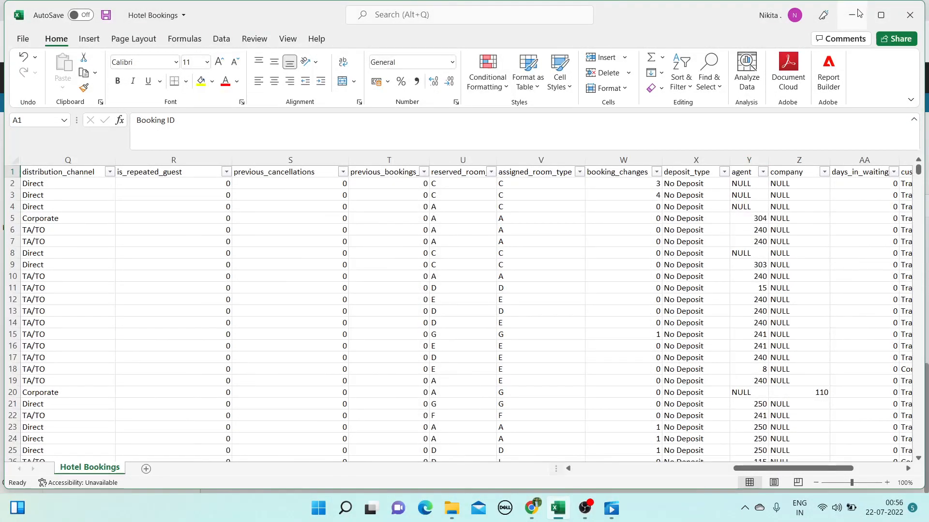
drag(842, 470, 905, 471)
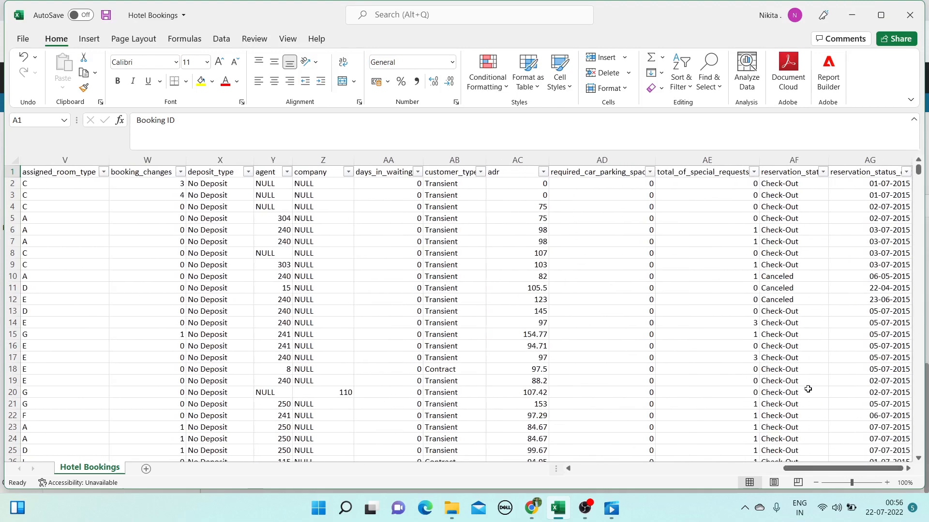
click(853, 10)
click(502, 390)
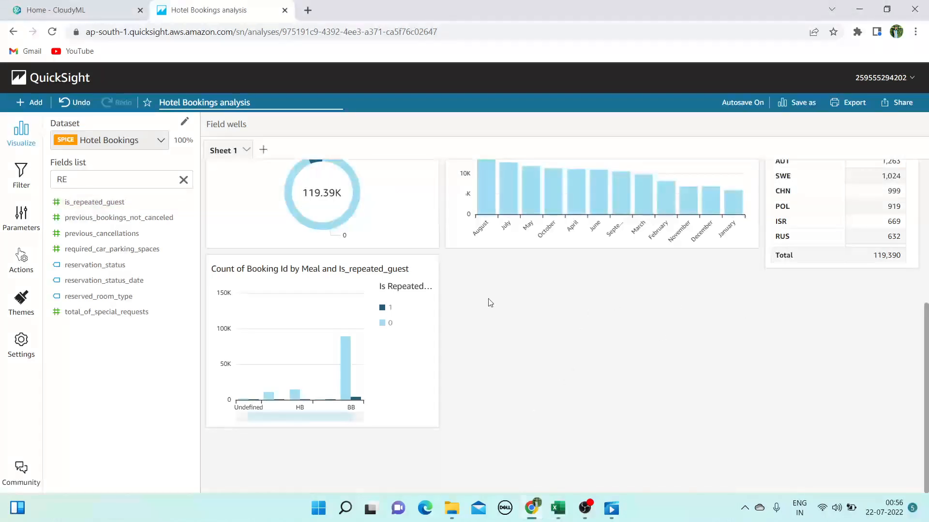
Create a pie chart of record counts by reservation_status
scroll(498, 353, up, 3)
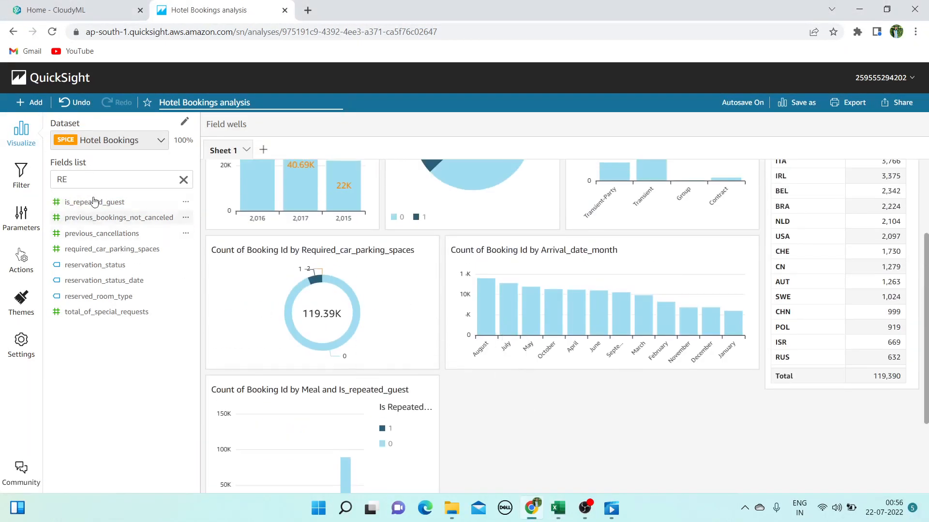
click(103, 177)
key(BackSpace)
key(BackSpace)
text(RE)
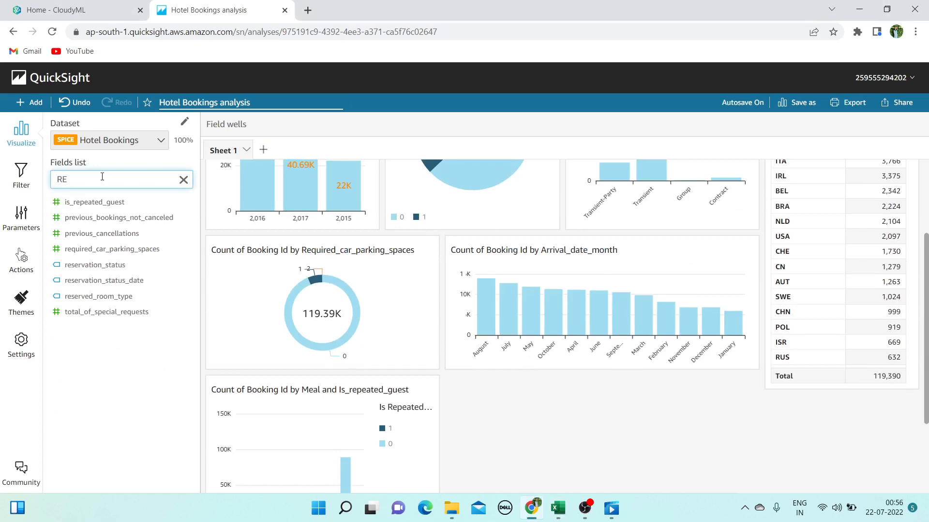
click(107, 264)
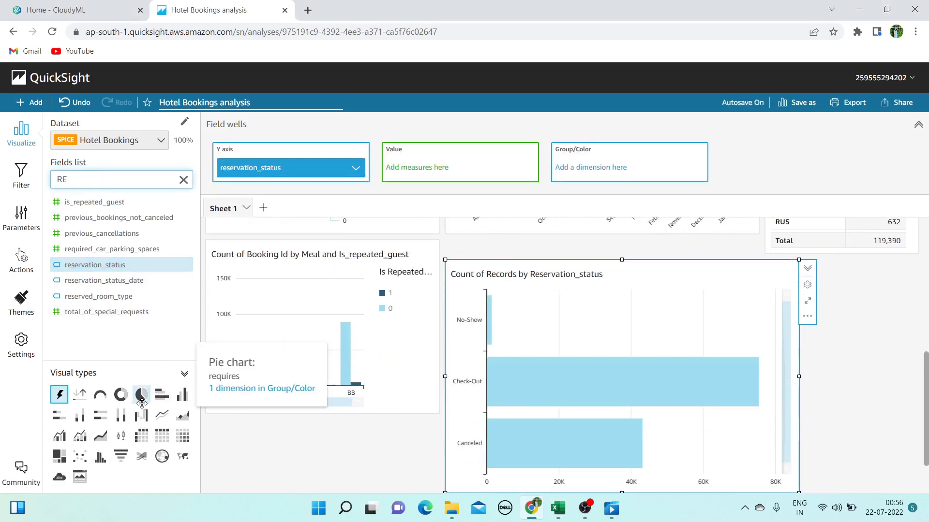
click(141, 394)
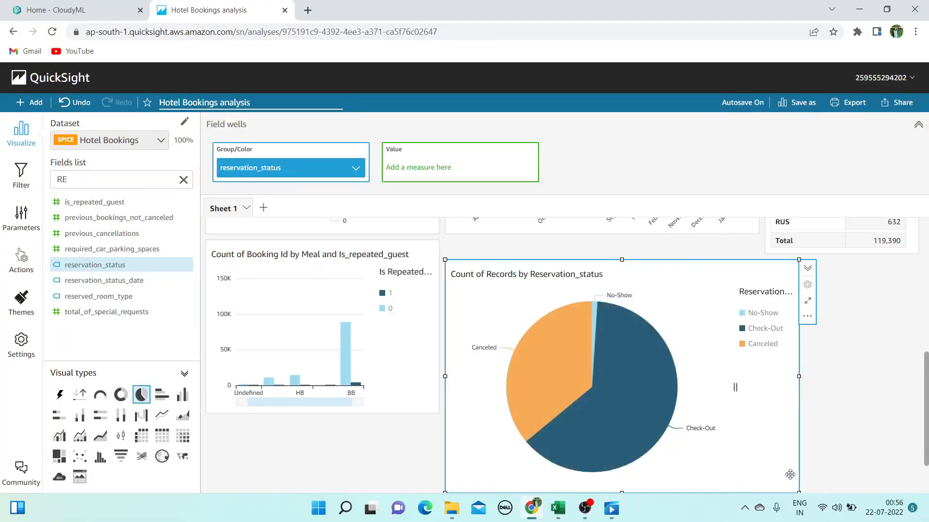
Shrink the Reservation_status pie to match the neighbouring bar chart's height
scroll(797, 462, down, 2)
drag(798, 432, 744, 352)
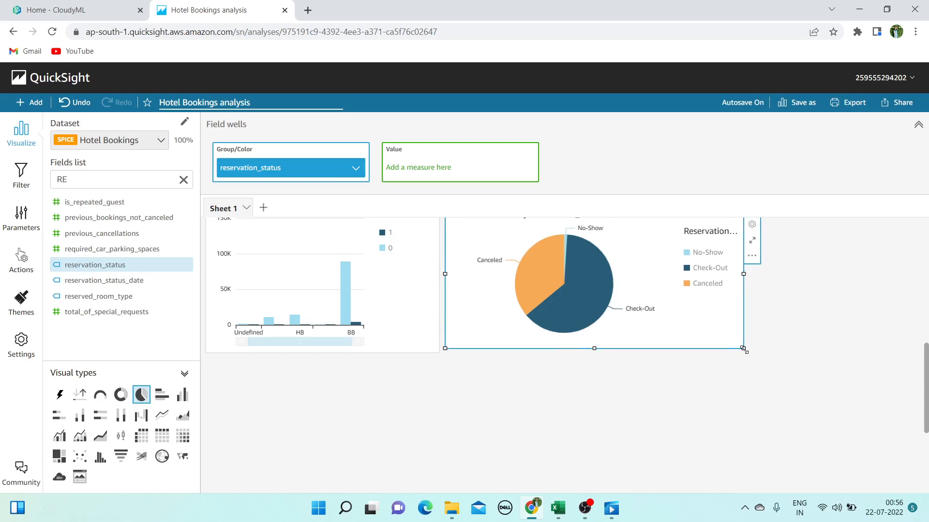
scroll(795, 400, up, 7)
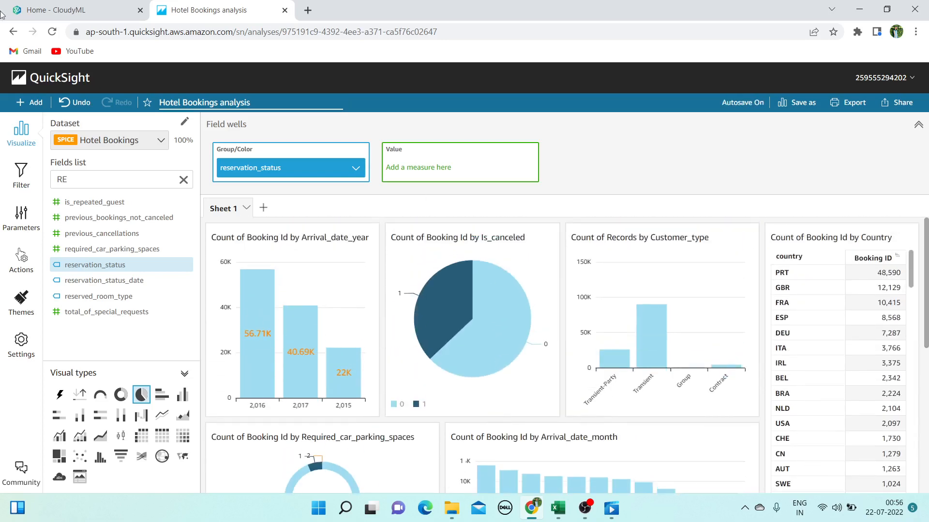
Collapse and restore the side panel, then clear the field search
click(21, 132)
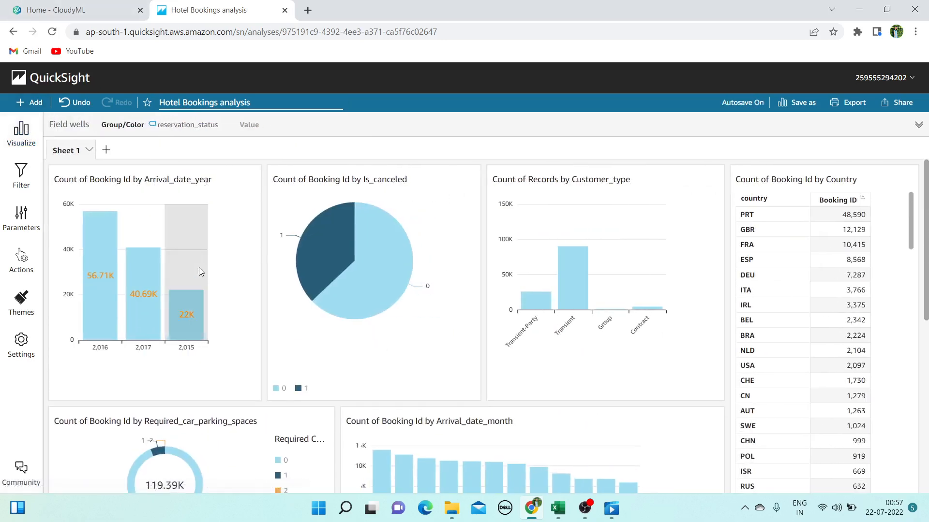
click(19, 129)
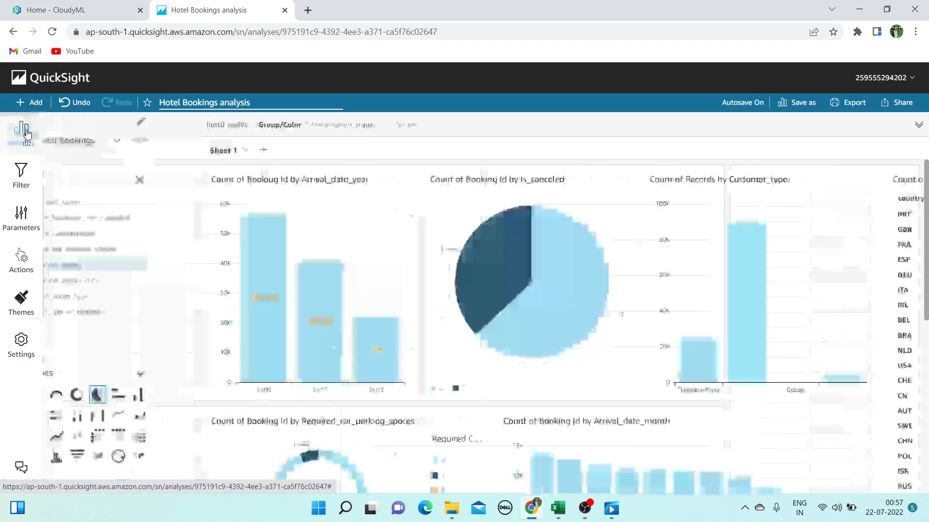
click(183, 179)
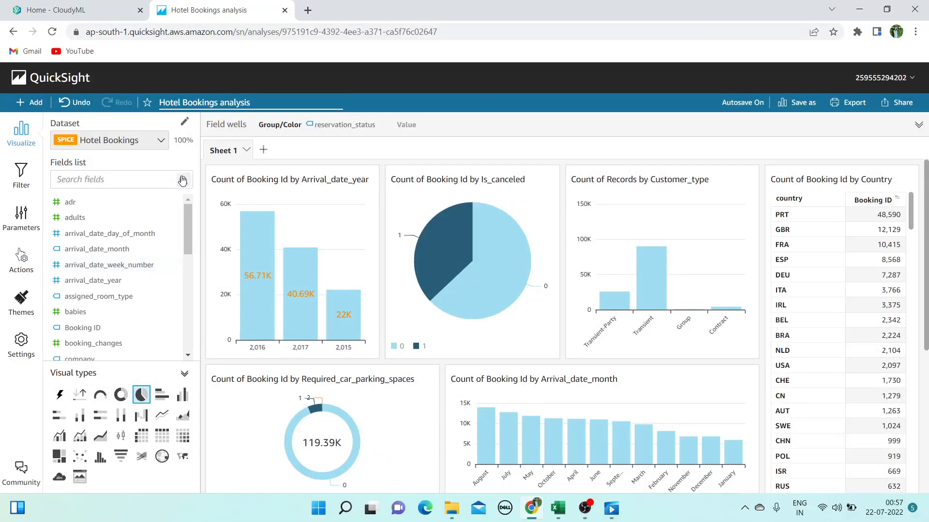
Insert a sheet title and enter 'hotel booking', correcting the typos
click(30, 102)
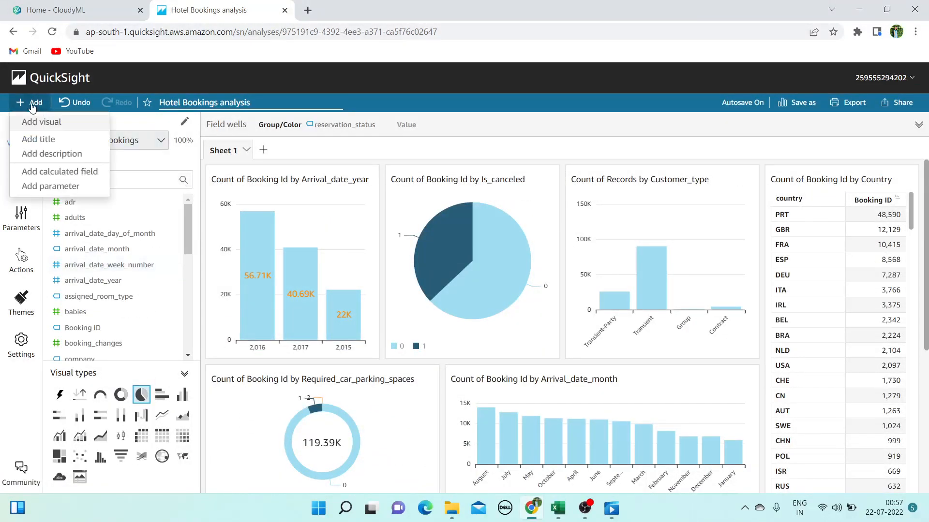
click(39, 139)
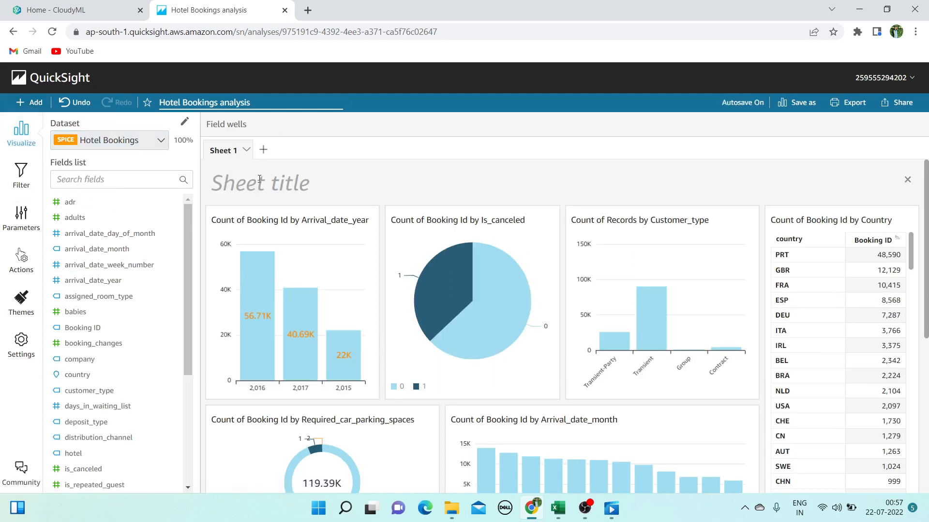
text(hjOTE)
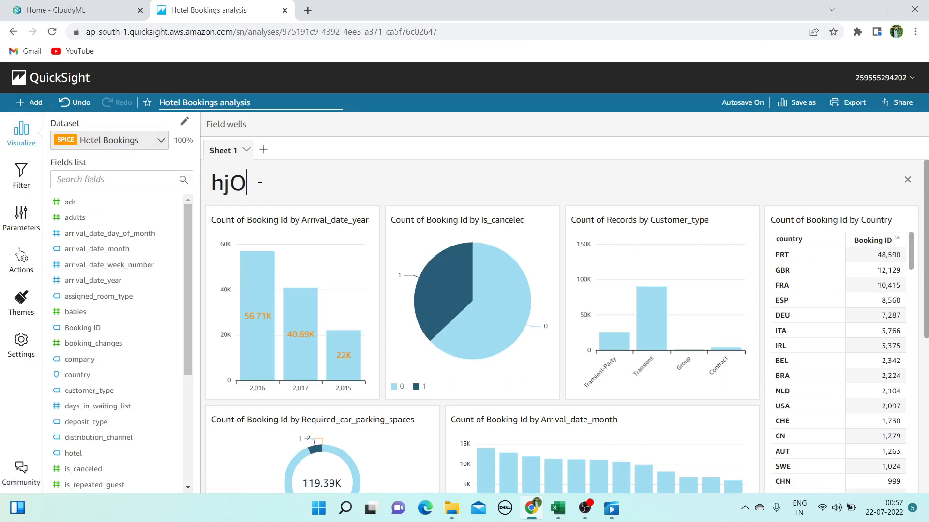
key(BackSpace)
key(BackSpace)
key(BackSpace)
key(BackSpace)
key(BackSpace)
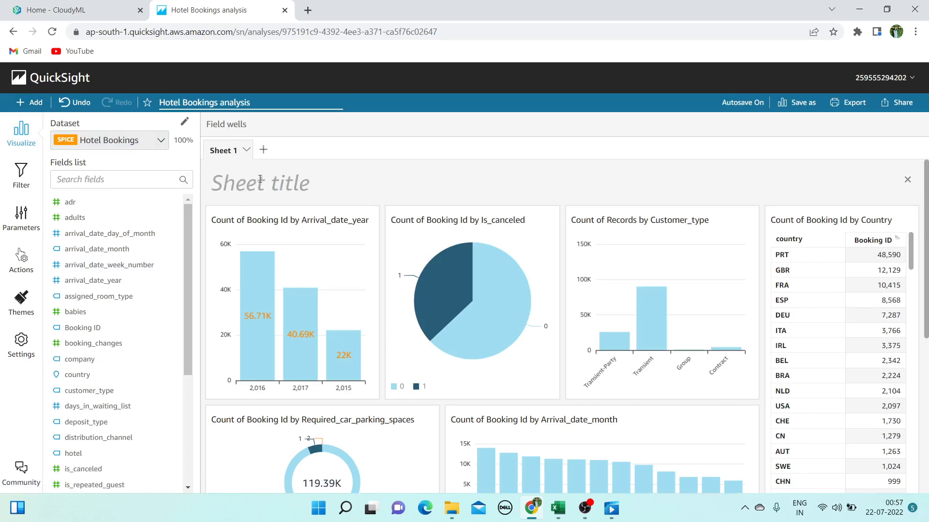
text(hotel )
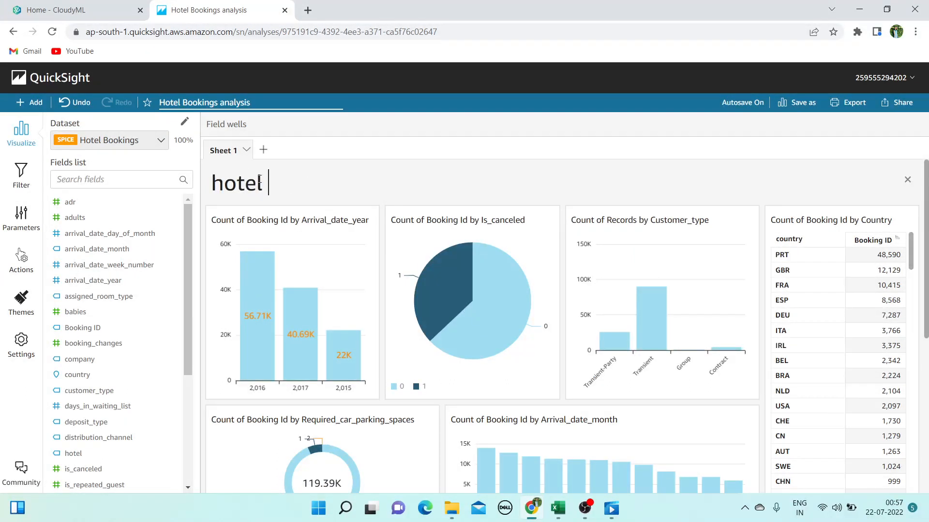
text(BOOKIN)
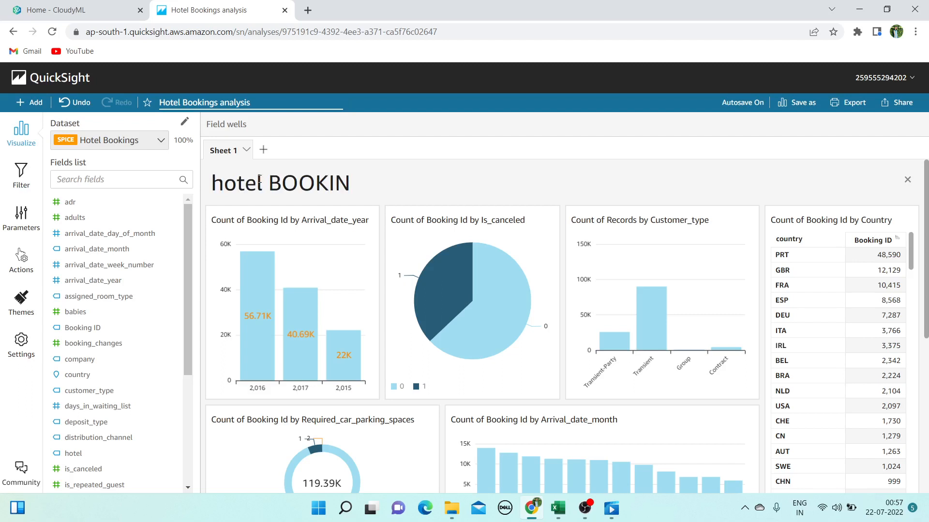
key(BackSpace)
key(BackSpace)
key(BackSpace)
key(BackSpace)
key(BackSpace)
key(BackSpace)
text(BOO)
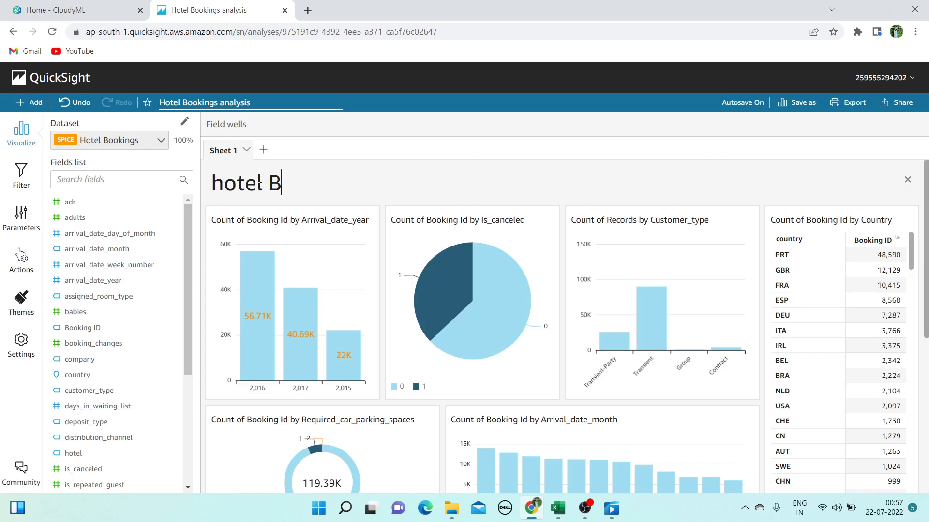
key(BackSpace)
key(BackSpace)
text(booking)
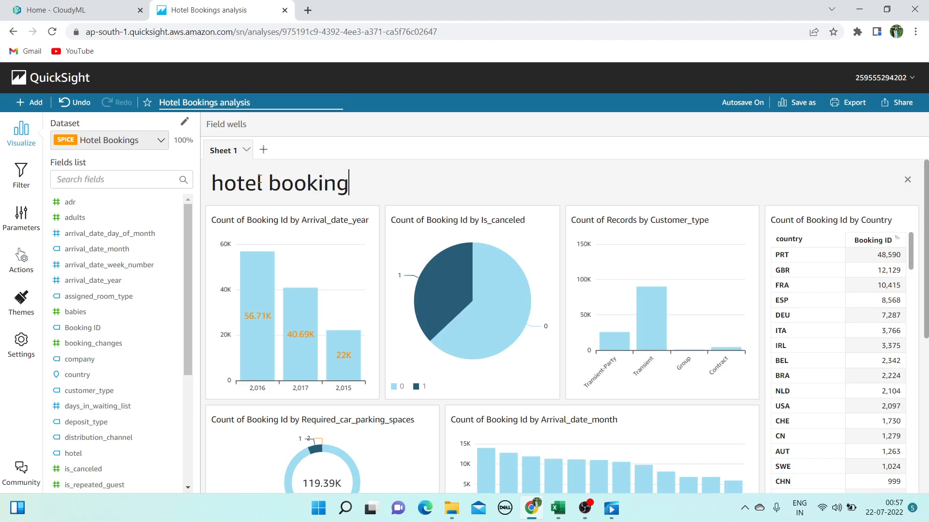
click(285, 227)
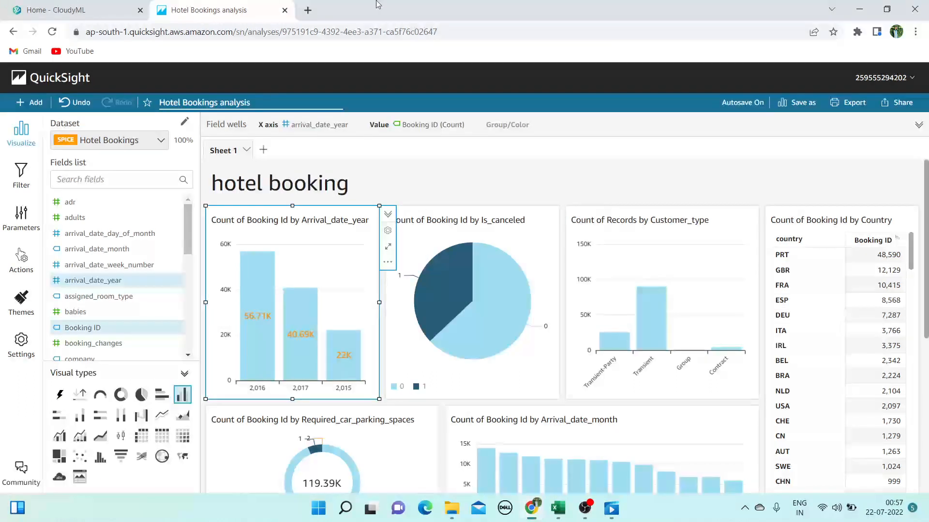
click(349, 183)
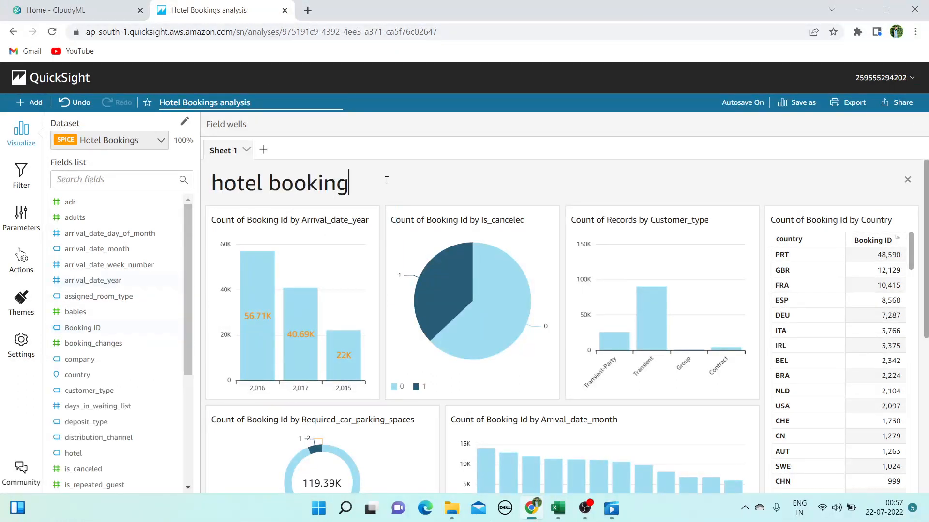
click(354, 206)
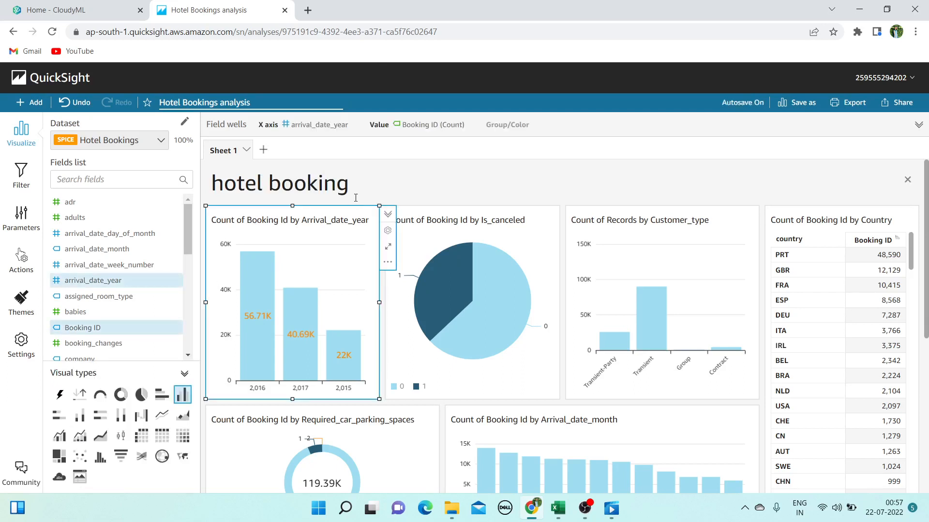
Add a description line reading 'Reviewing data from 2015-2017' under the title
click(29, 102)
click(55, 155)
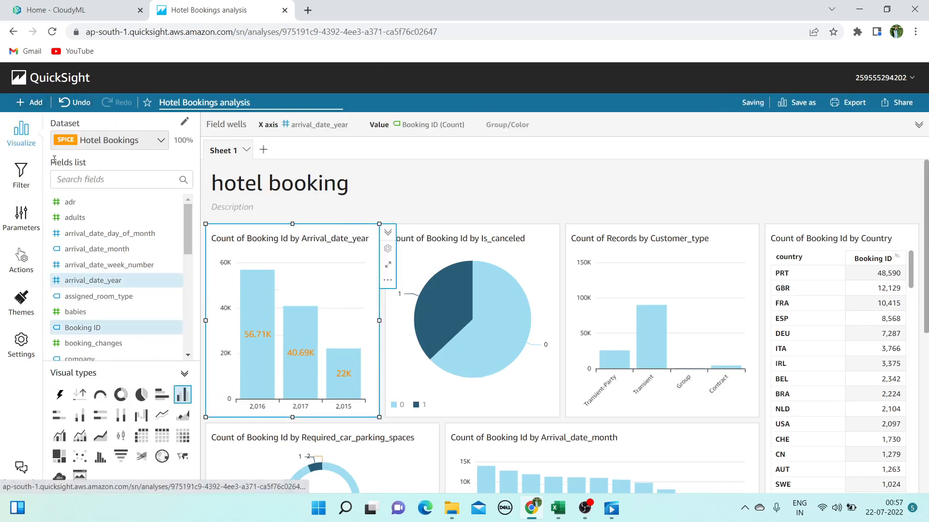
click(298, 199)
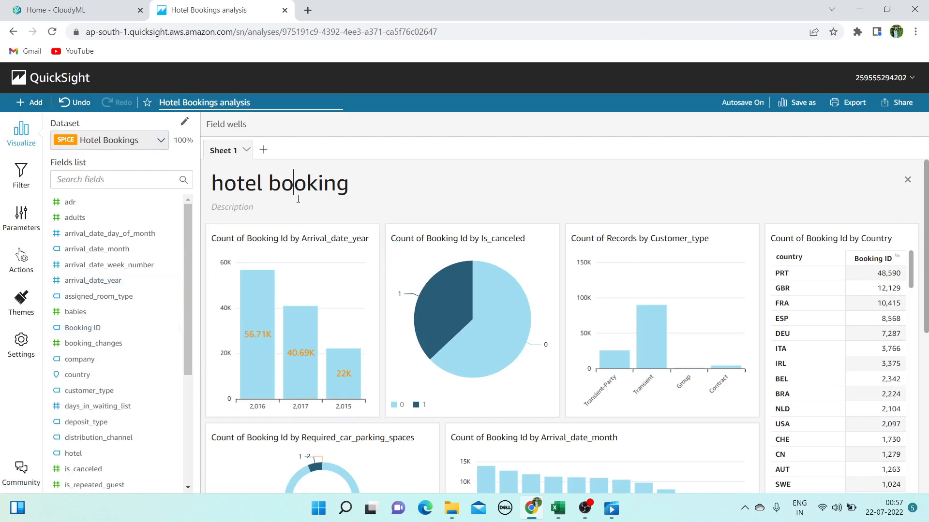
click(265, 212)
text(Reviewing data from)
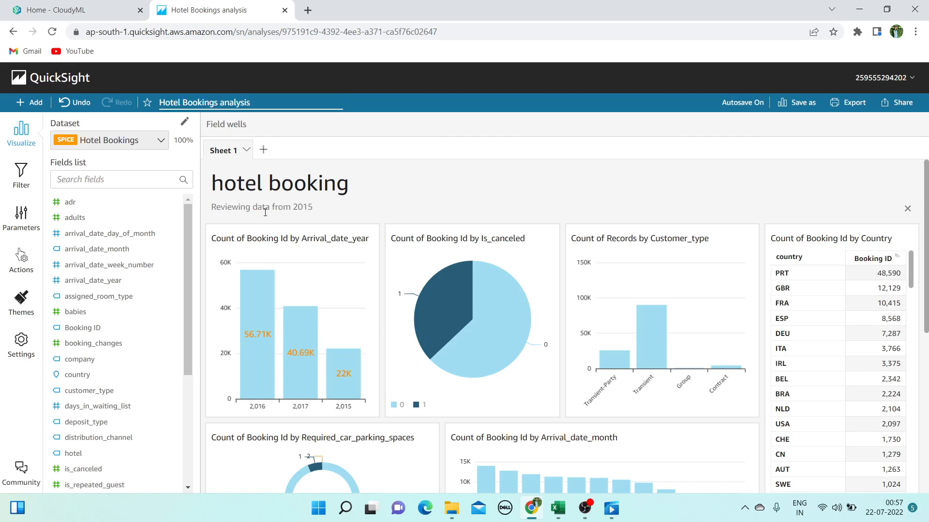
text(2015-120)
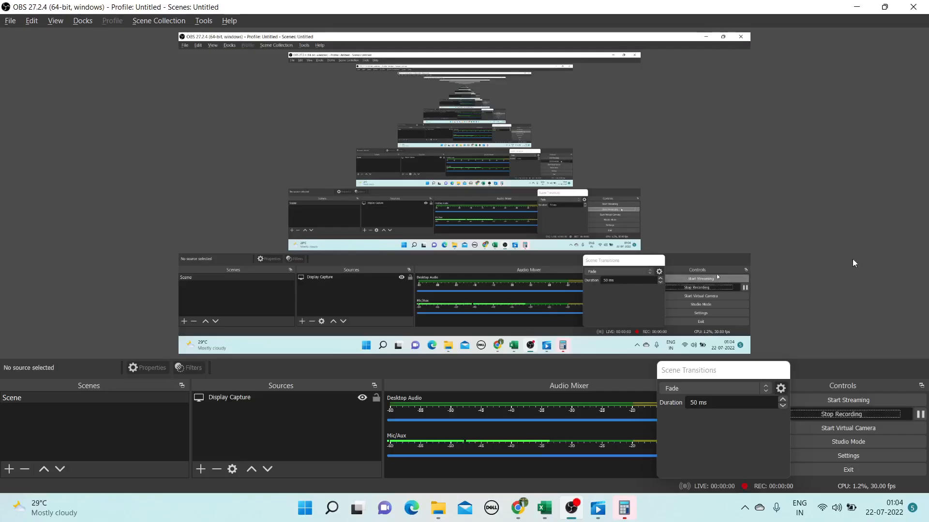
click(856, 7)
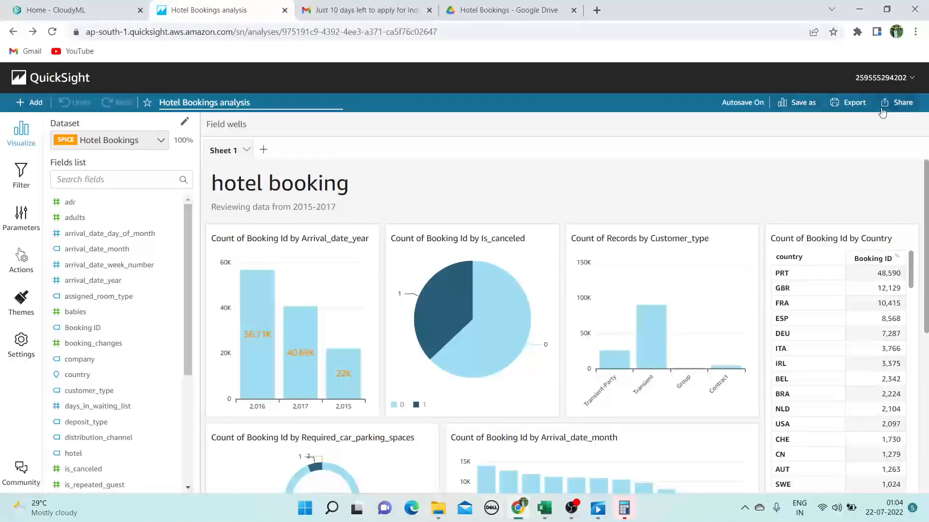
Publish the analysis as new dashboard 'Hotel_bookings' with advanced options expanded
click(911, 104)
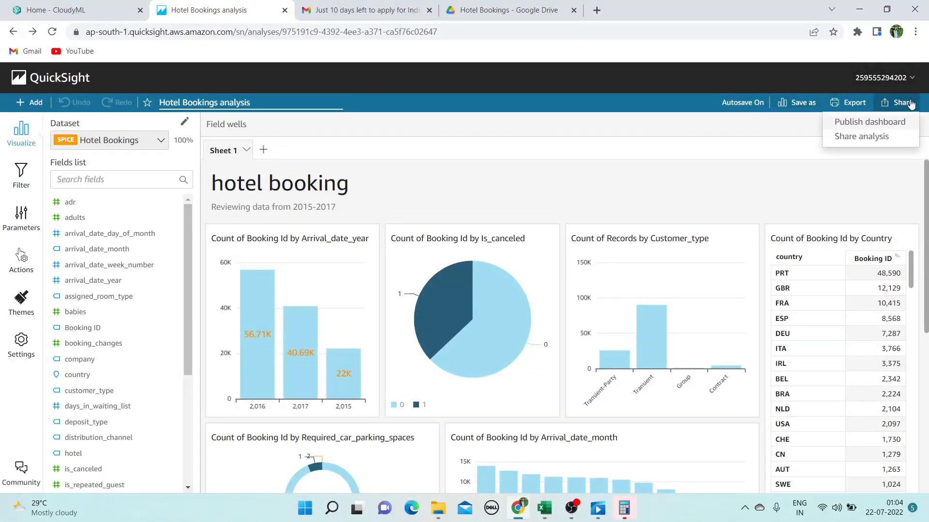
click(887, 128)
click(419, 154)
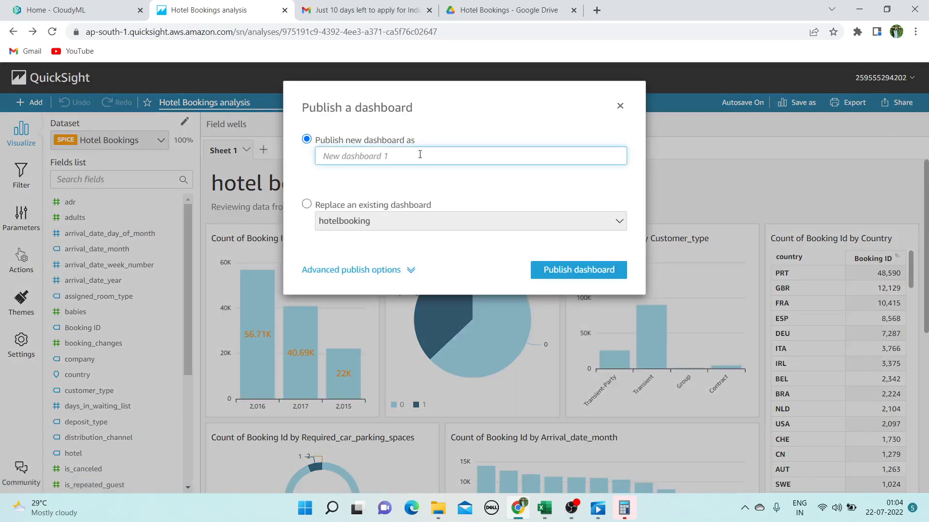
text(Hotrl_bookings)
click(408, 271)
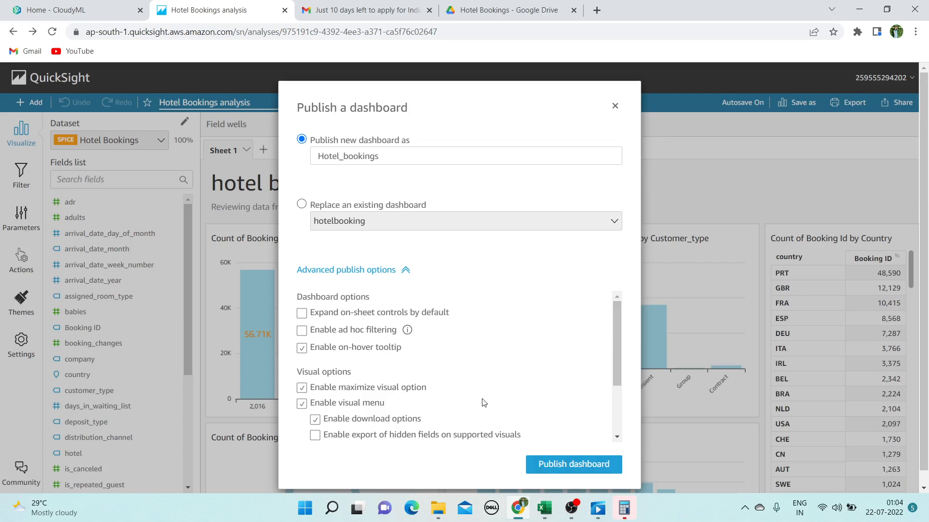
click(583, 468)
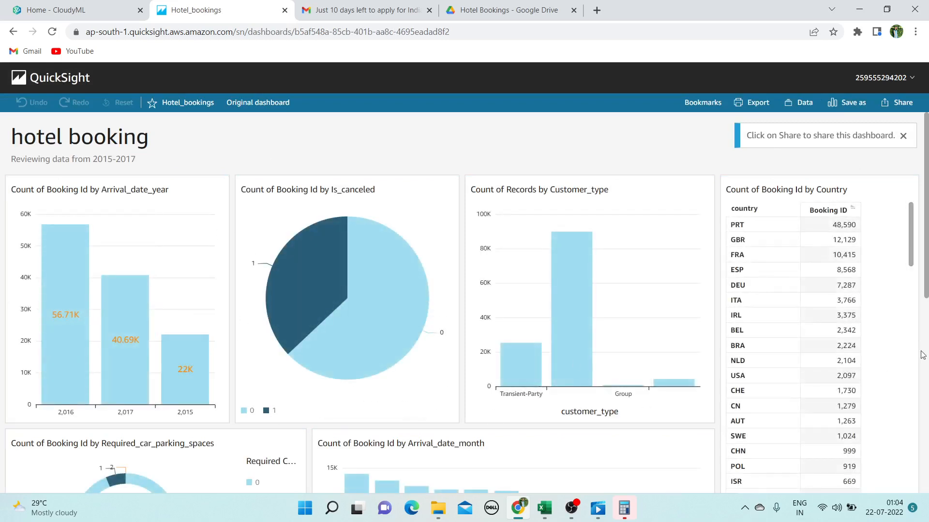
Dismiss the sharing tip and glance at the dashboard's Share menu
click(902, 136)
click(907, 110)
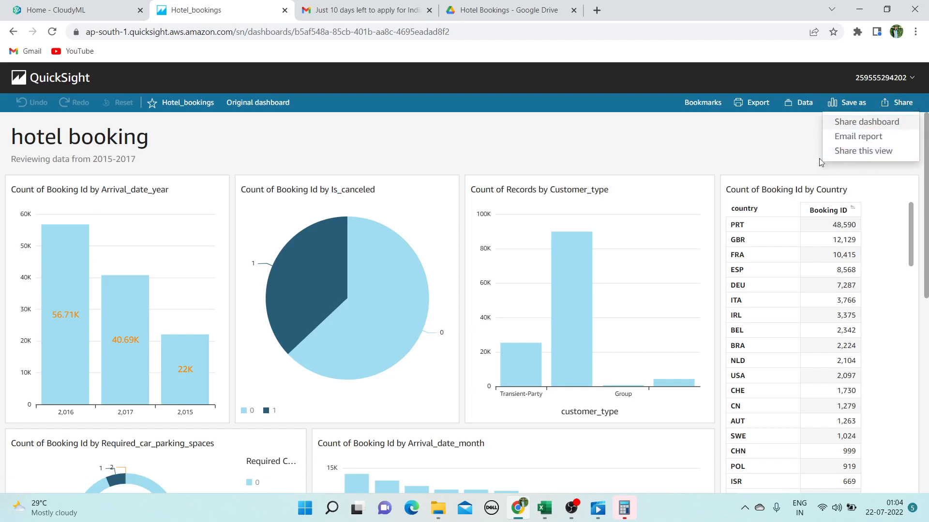
click(752, 117)
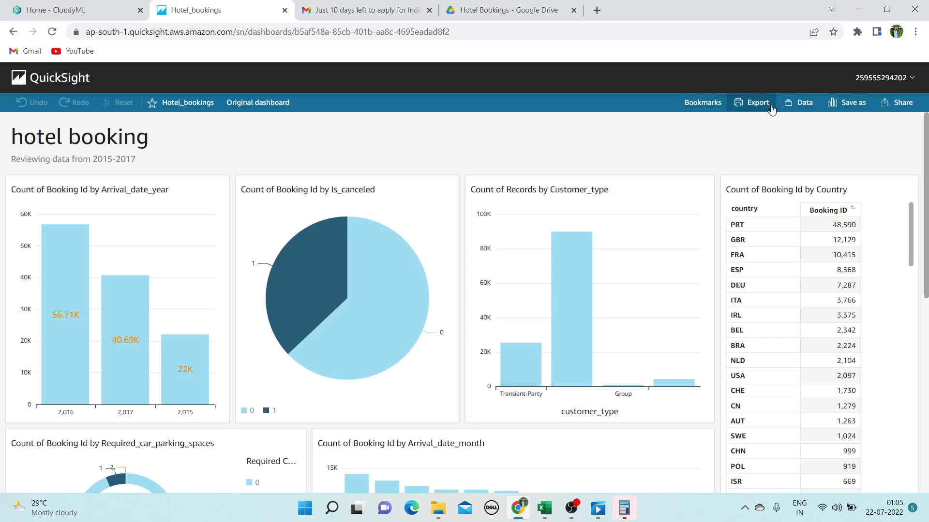
Confirm the dashboard uses the Hotel Bookings dataset, then scroll through the visuals
click(809, 113)
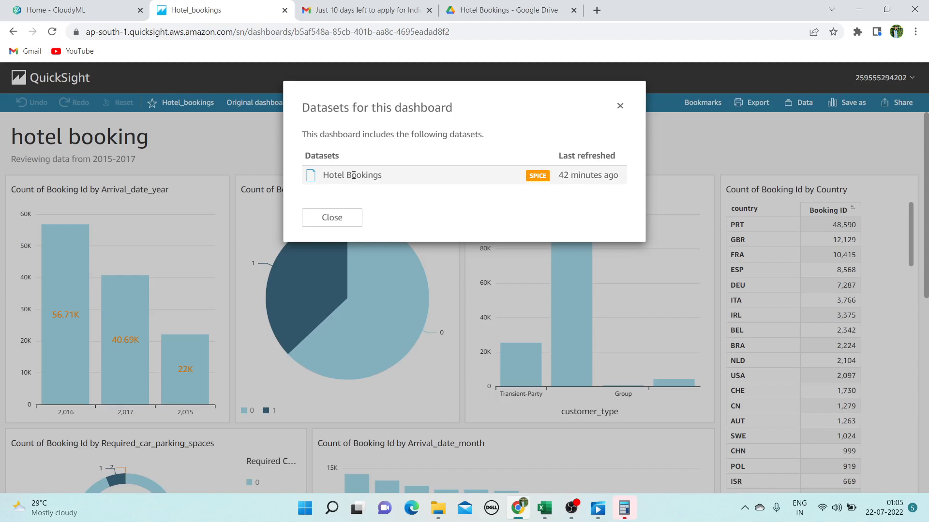
click(347, 218)
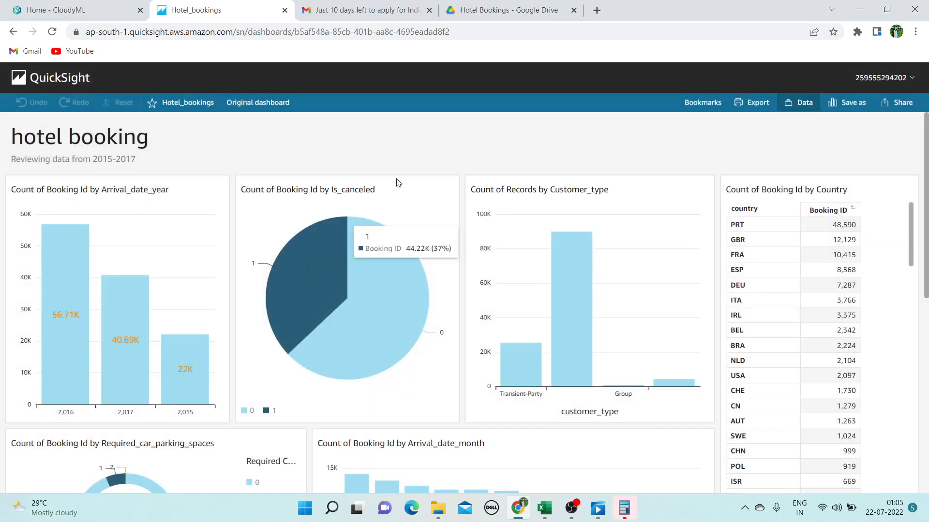
scroll(347, 208, down, 5)
scroll(352, 196, down, 3)
scroll(352, 196, up, 8)
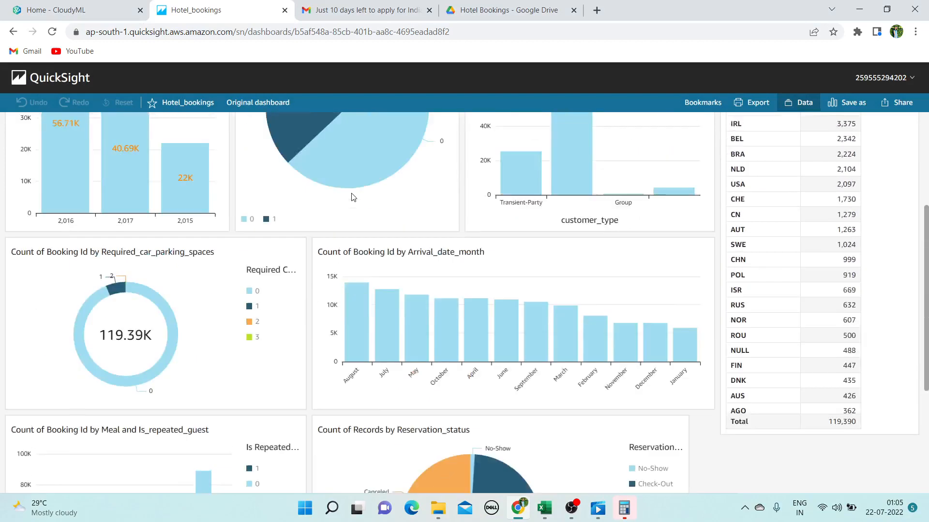
scroll(352, 196, down, 4)
mouse_move(353, 196)
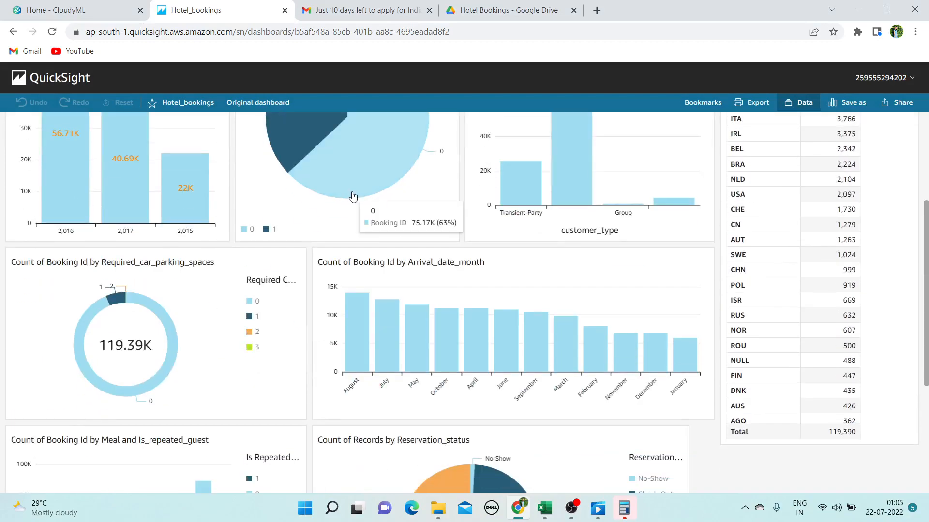